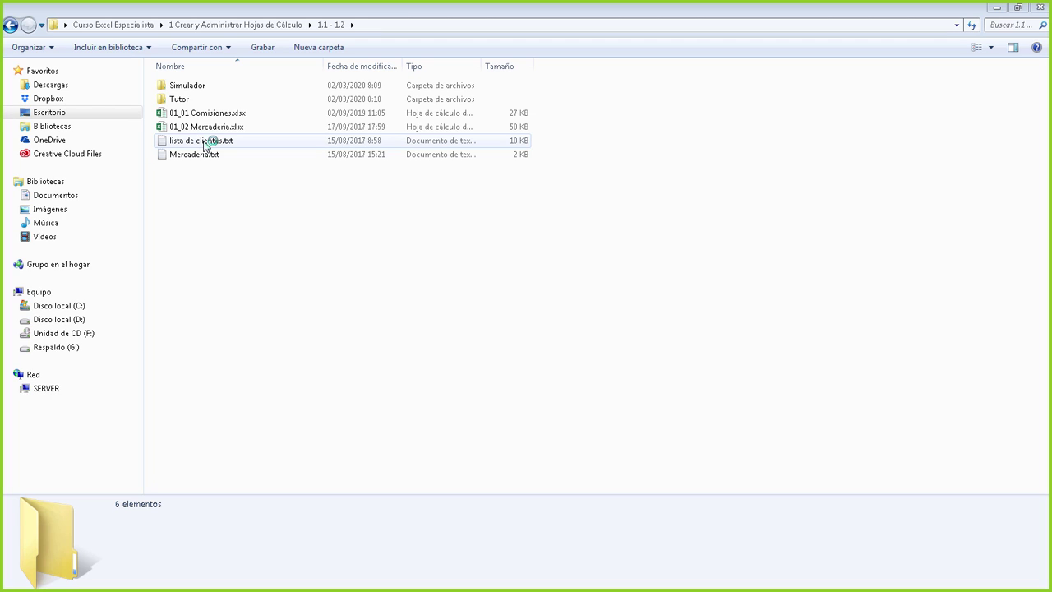
# Step: Open Mercaderia.txt in the text editor and reposition its window for reading
pyautogui.doubleClick(195, 156)
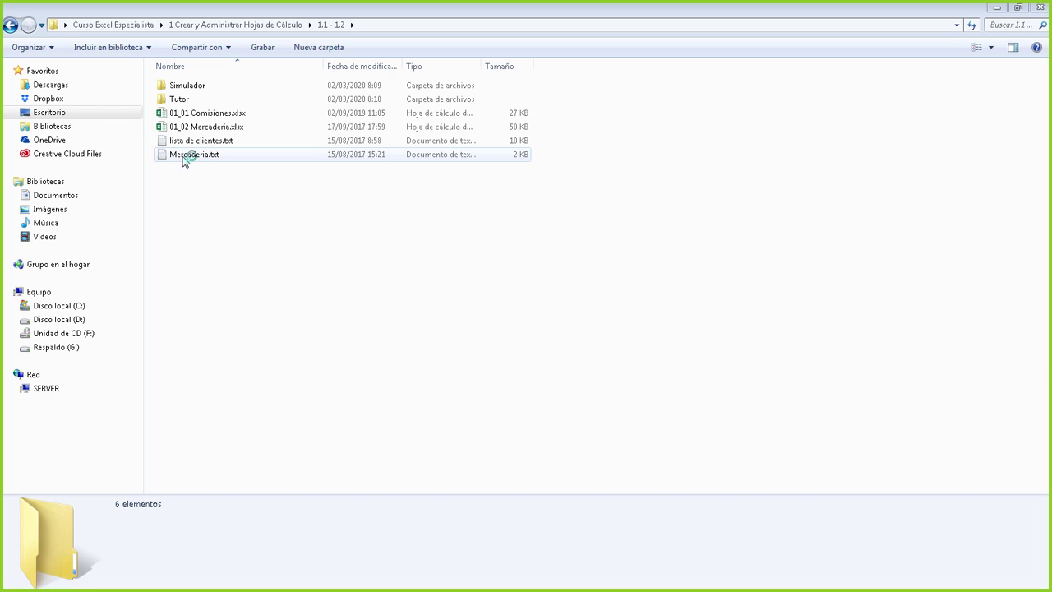
pyautogui.doubleClick(195, 155)
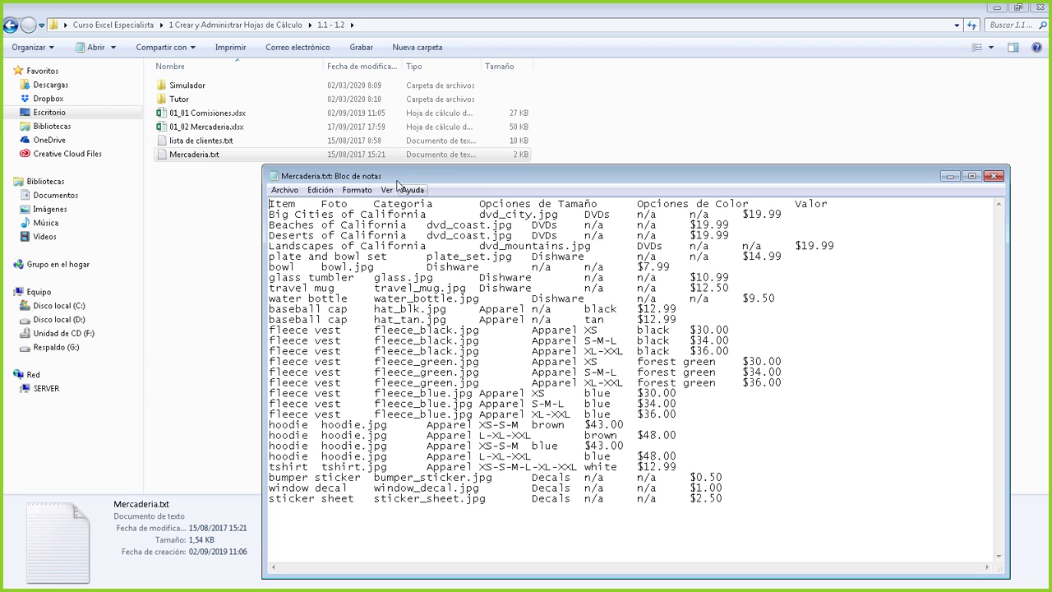
pyautogui.moveTo(397, 177); pyautogui.dragTo(401, 144)
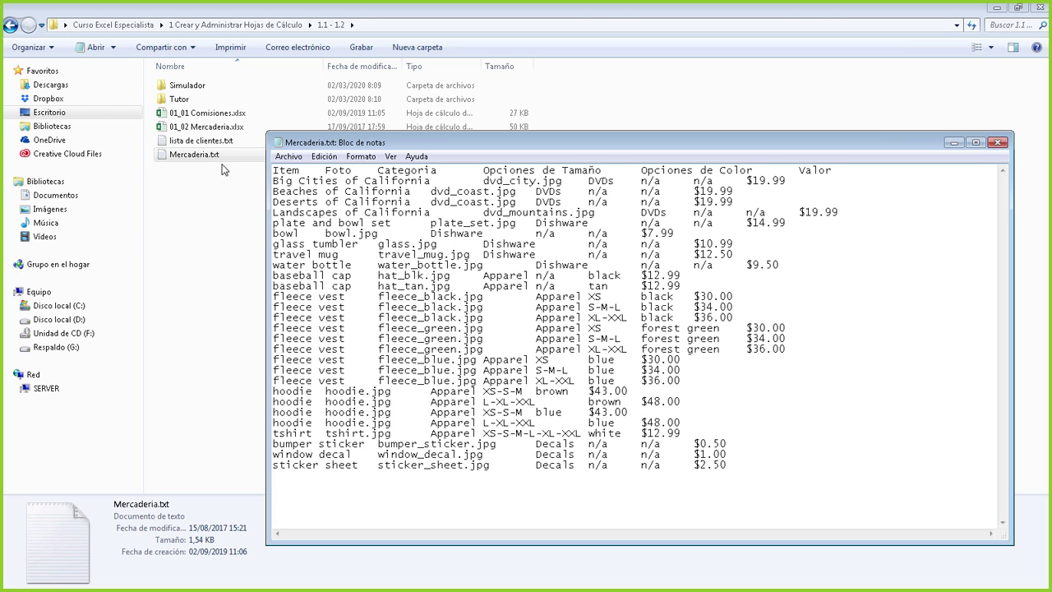
pyautogui.moveTo(323, 147); pyautogui.dragTo(307, 142)
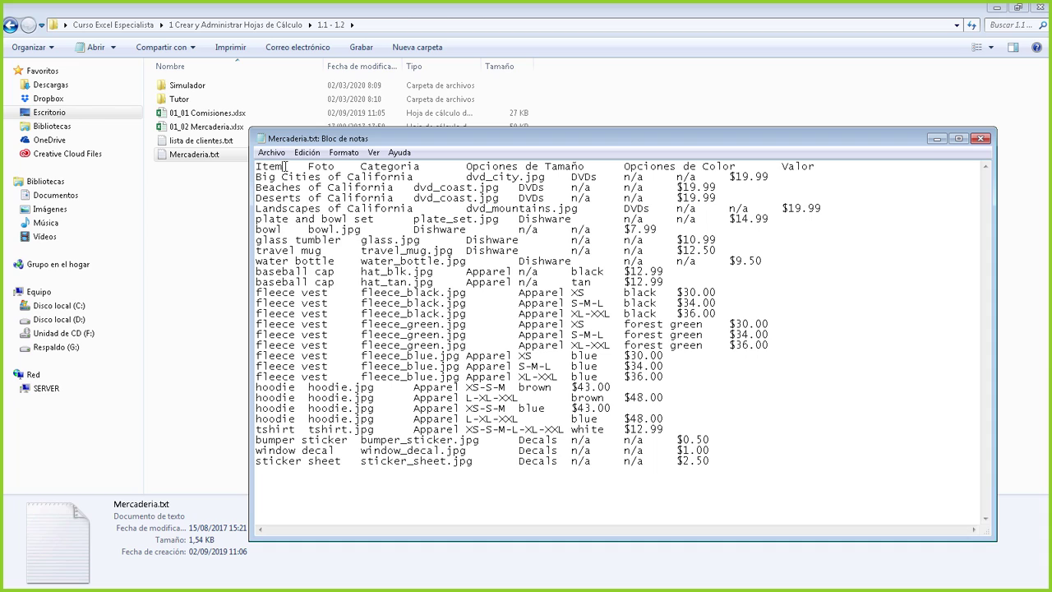
# Step: Examine the column headings, the first product rows and the gap separating Item from Foto in Mercaderia.txt, and close the file
pyautogui.moveTo(285, 166); pyautogui.dragTo(395, 167)
pyautogui.moveTo(468, 167); pyautogui.dragTo(573, 167)
pyautogui.moveTo(644, 166); pyautogui.dragTo(699, 167)
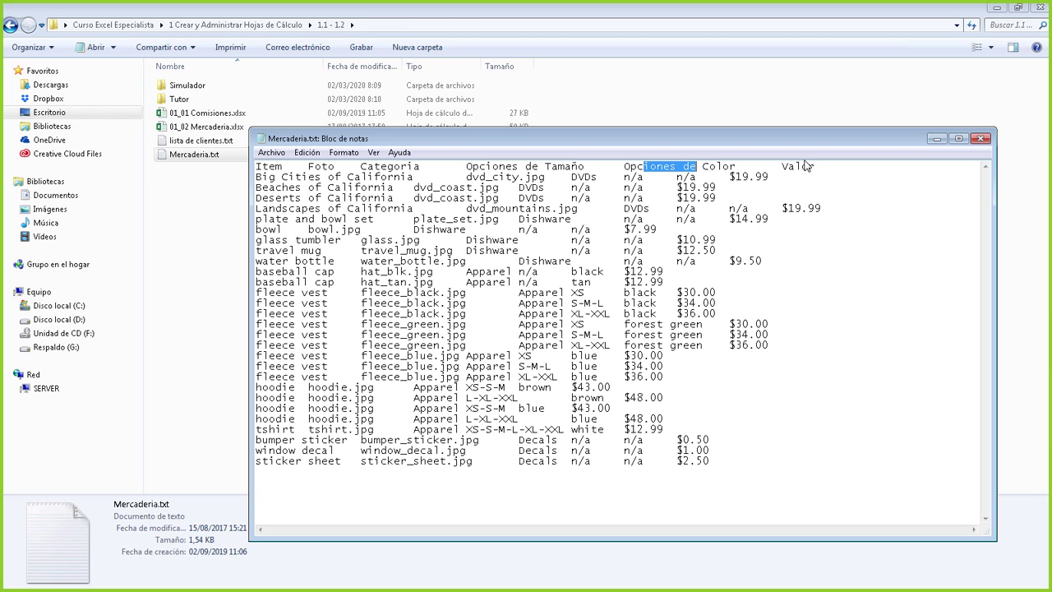
pyautogui.moveTo(783, 166); pyautogui.dragTo(812, 167)
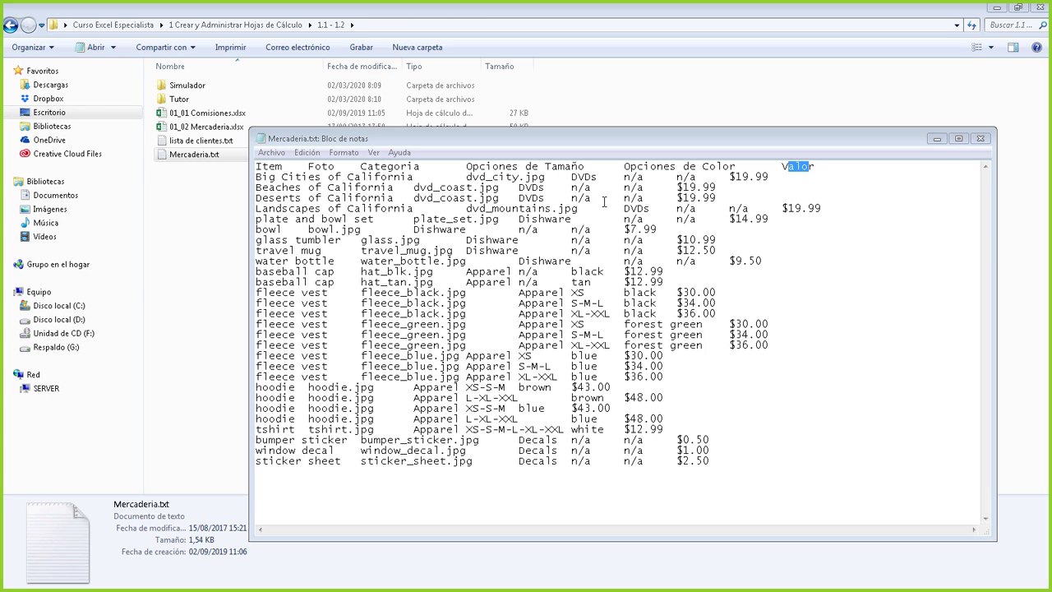
pyautogui.moveTo(258, 178); pyautogui.dragTo(766, 177)
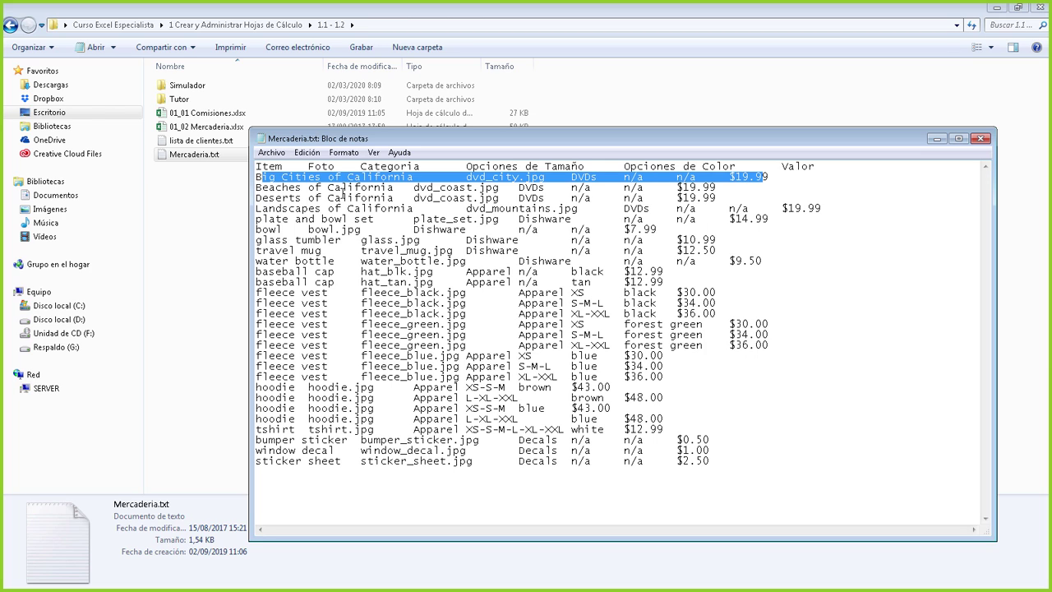
pyautogui.moveTo(289, 187); pyautogui.dragTo(723, 184)
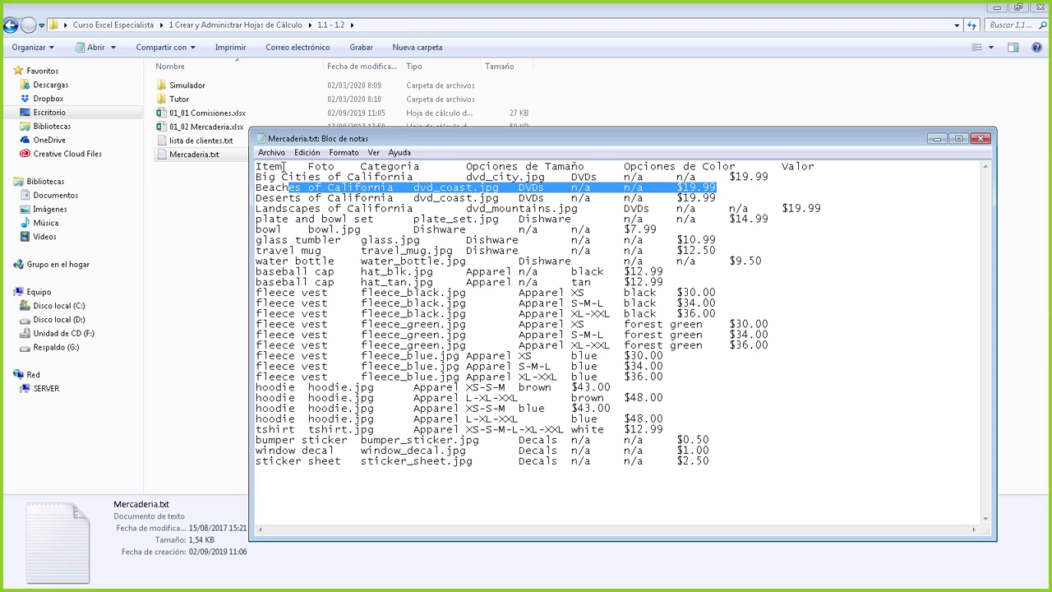
pyautogui.moveTo(283, 167)
pyautogui.mouseDown()
pyautogui.moveTo(311, 167)
pyautogui.moveTo(296, 167)
pyautogui.mouseUp()
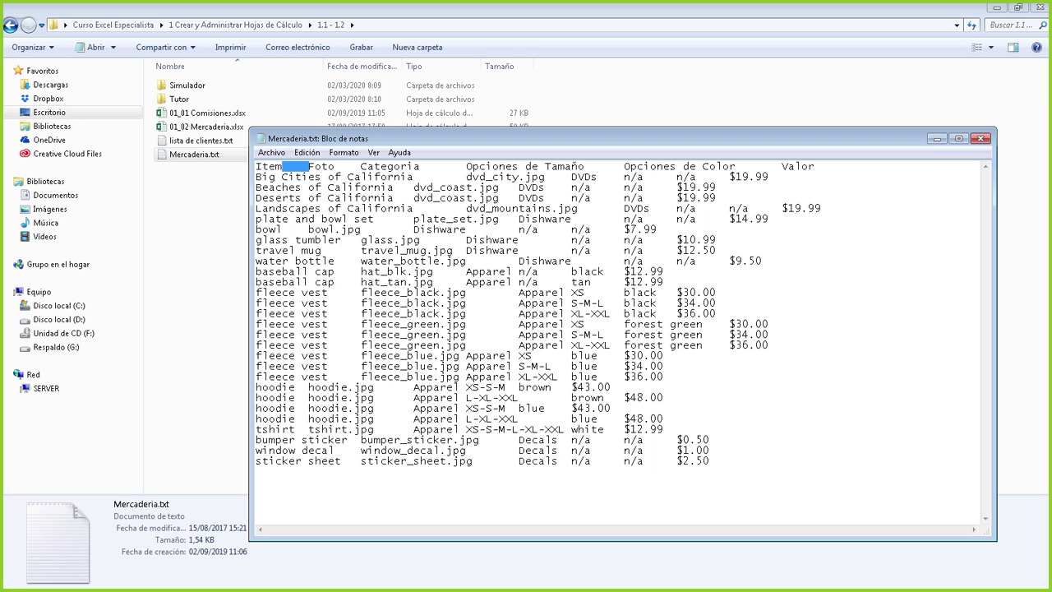
pyautogui.hotkey('alt', 'F4')
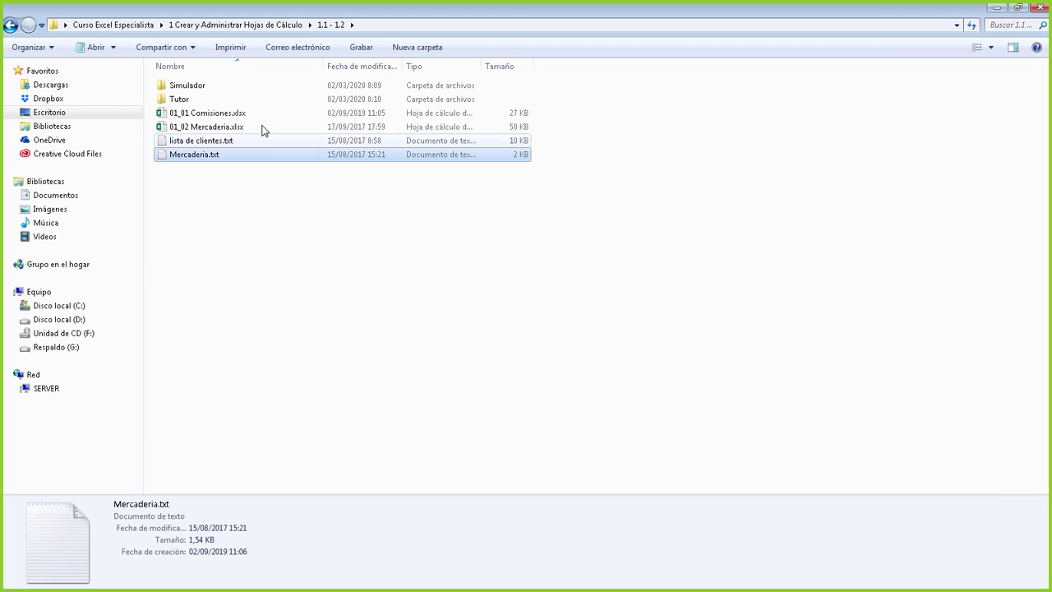
# Step: View the keyboard image in the Curso Excel Especialista folder, examine its Tab and Enter key areas up close, and minimize the viewer
pyautogui.click(142, 26)
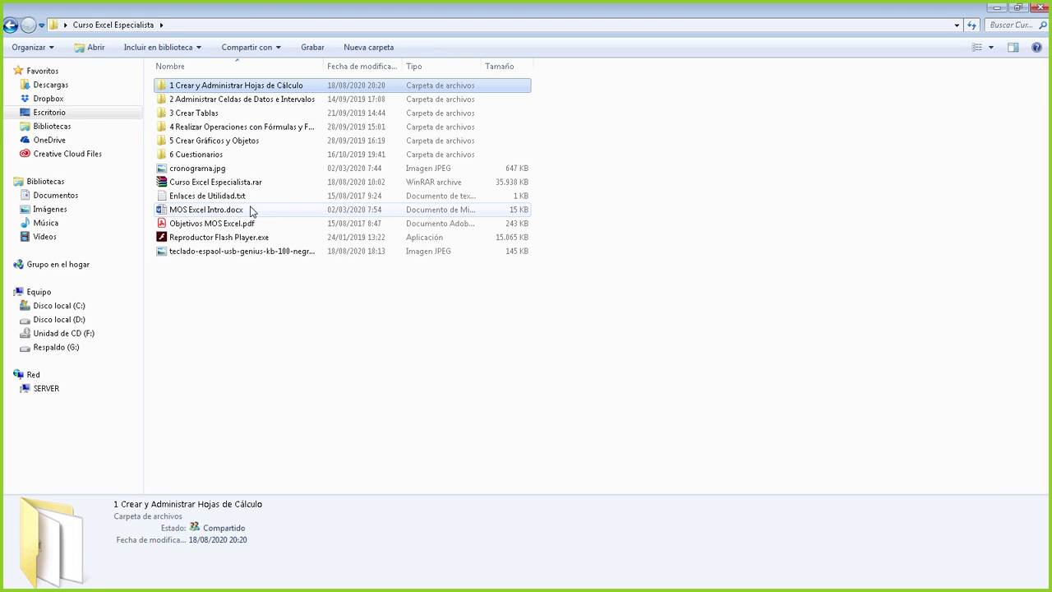
pyautogui.doubleClick(227, 251)
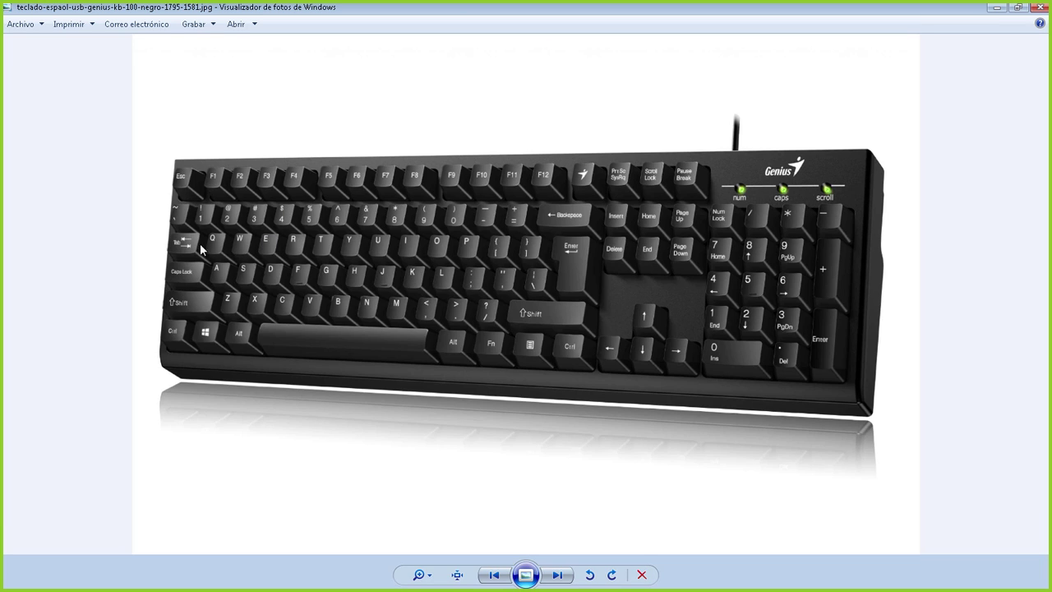
pyautogui.scroll(5, 201, 250)
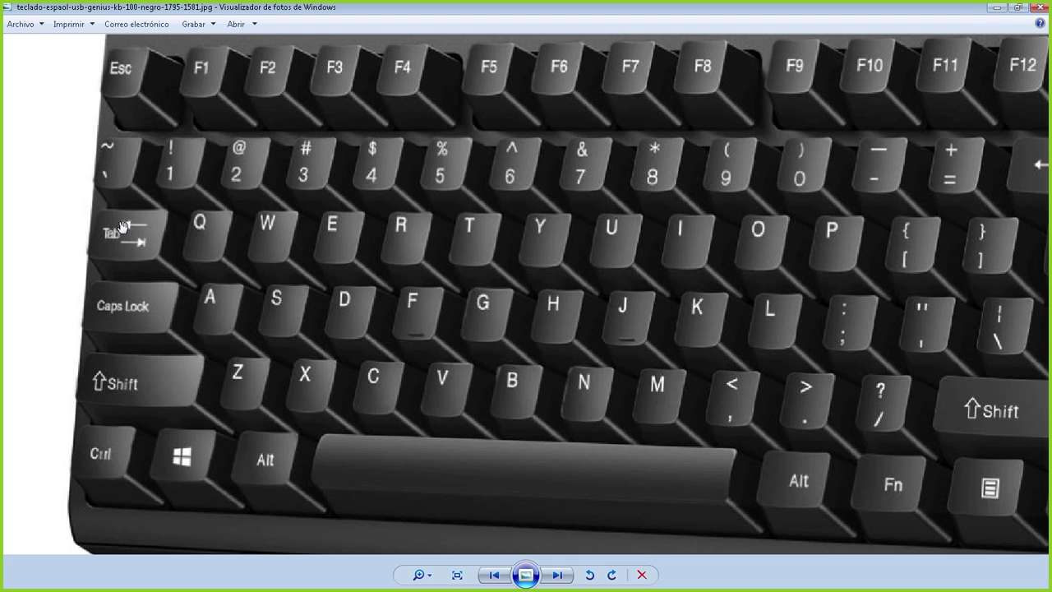
pyautogui.moveTo(663, 286); pyautogui.dragTo(348, 234)
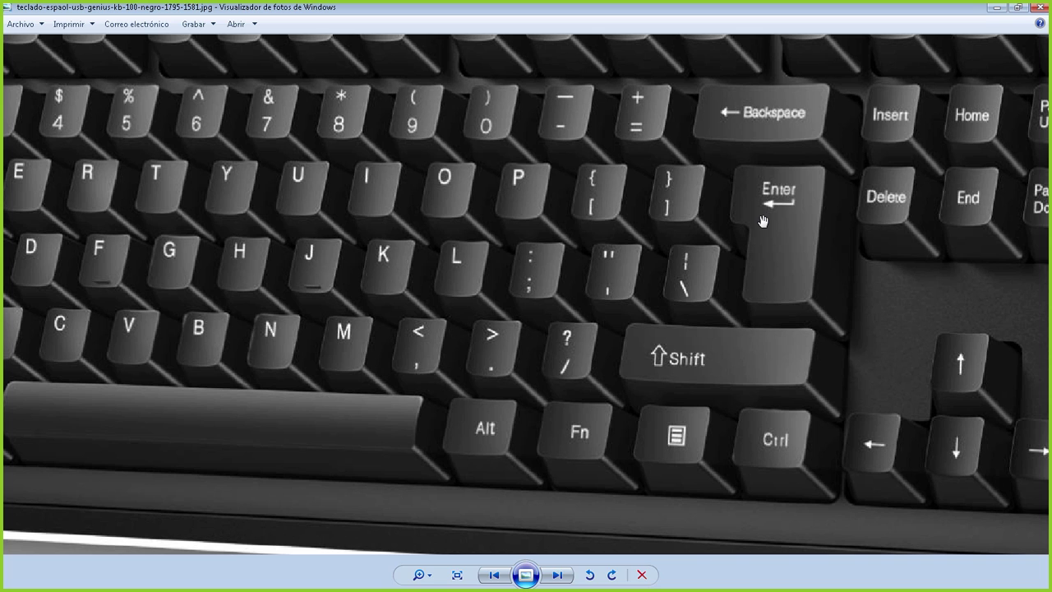
pyautogui.click(996, 8)
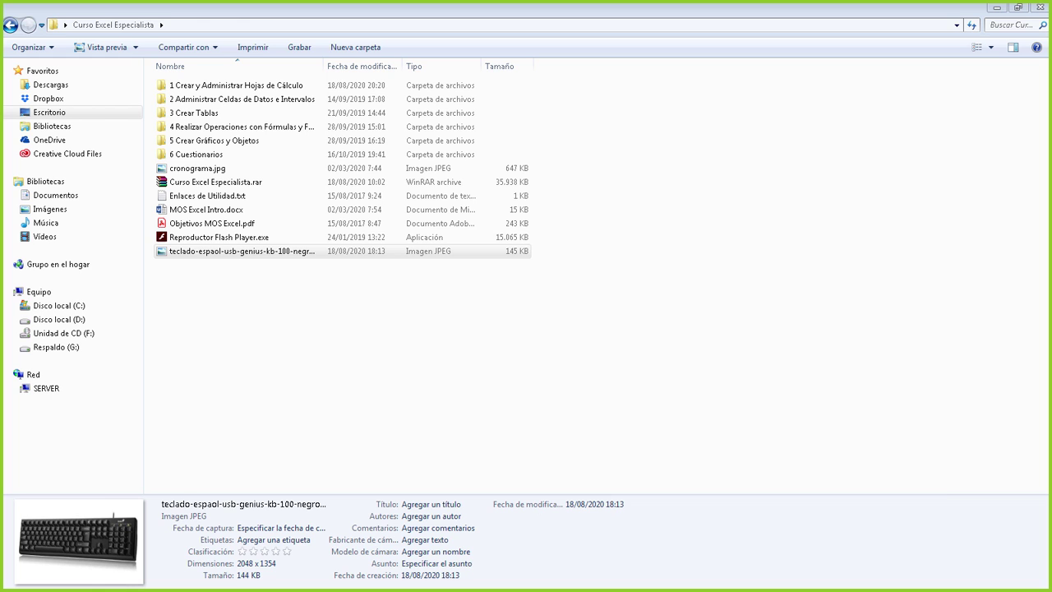
# Step: Switch to Excel and browse for an existing file to open, placing the file dialog clear of the window's corner
pyautogui.click(957, 145)
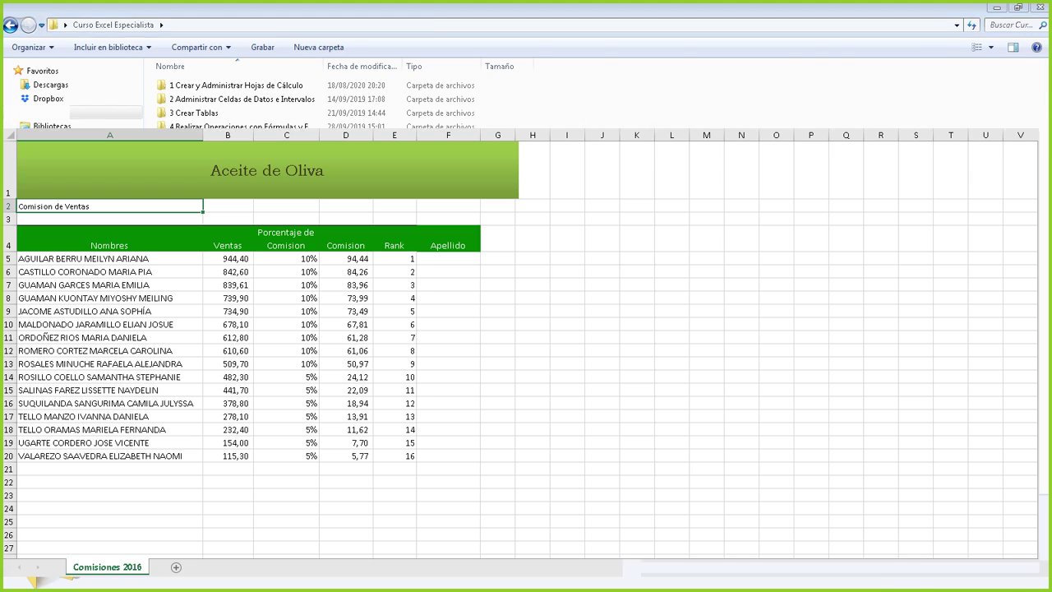
pyautogui.click(1041, 7)
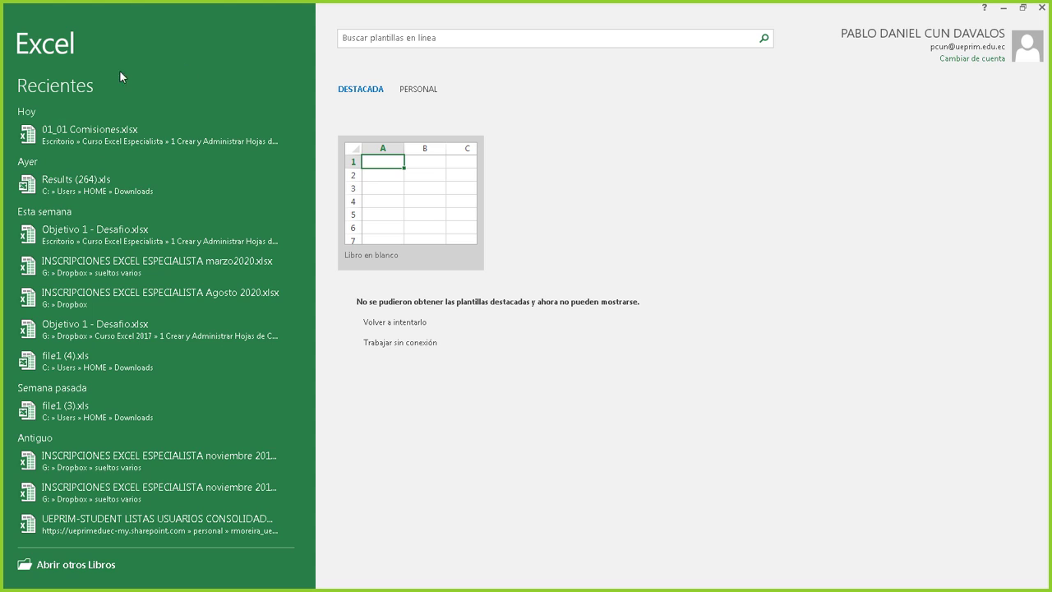
pyautogui.click(71, 574)
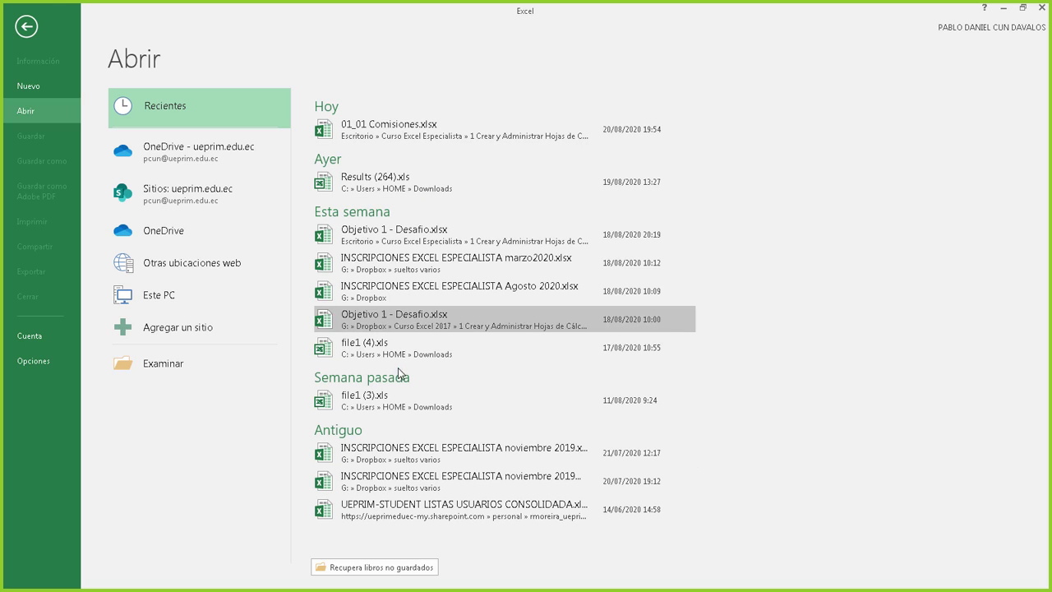
pyautogui.click(165, 368)
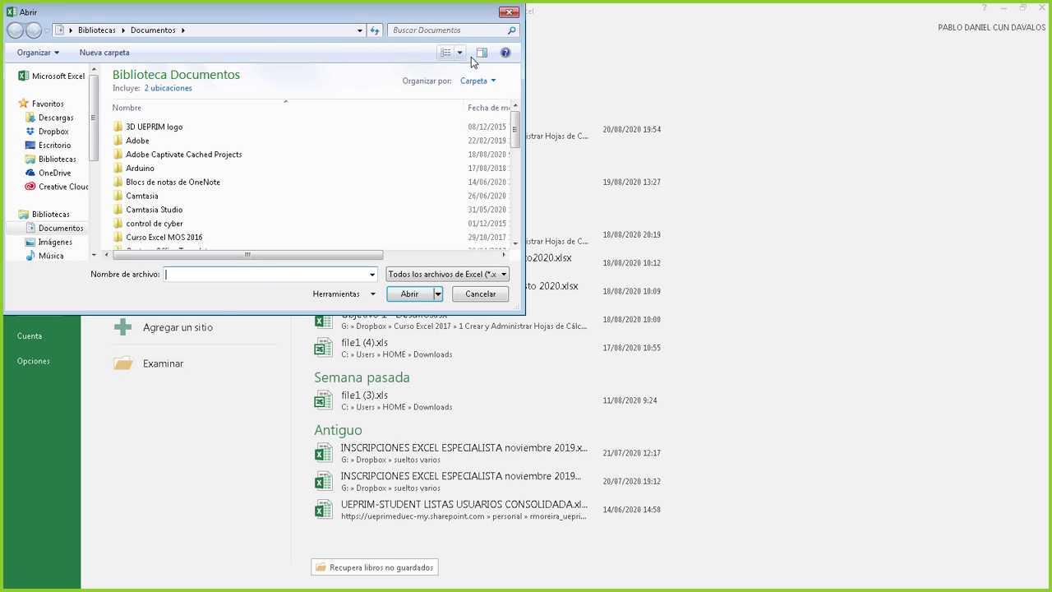
pyautogui.moveTo(359, 16); pyautogui.dragTo(669, 85)
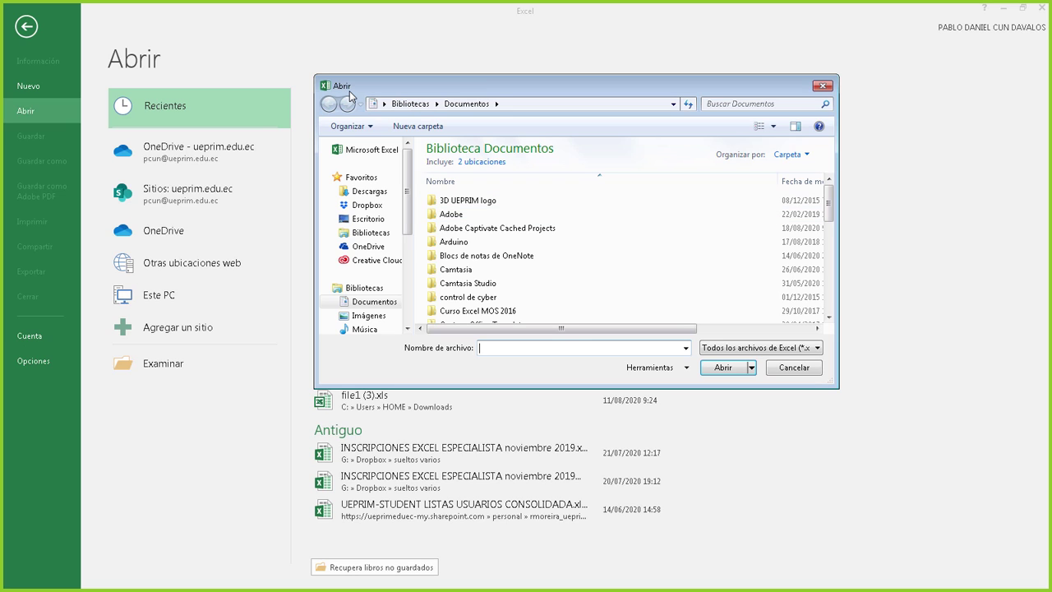
# Step: Browse from Escritorio to Curso Excel Especialista, 1 Crear y Administrar Hojas de Cálculo, and its 1.1 - 1.2 subfolder
pyautogui.click(370, 219)
pyautogui.scroll(-3, 546, 268)
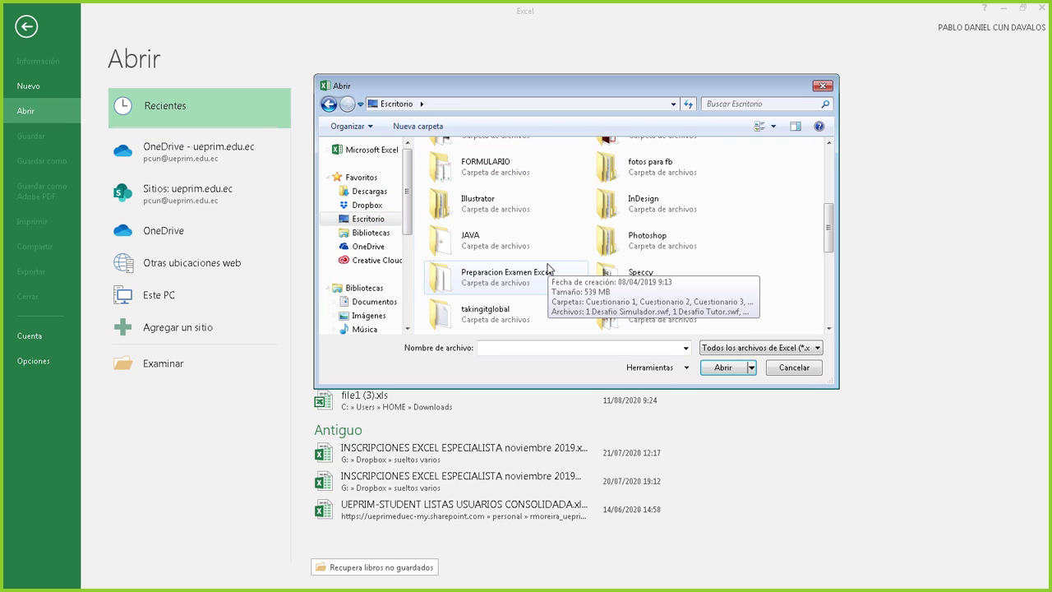
pyautogui.scroll(3, 564, 232)
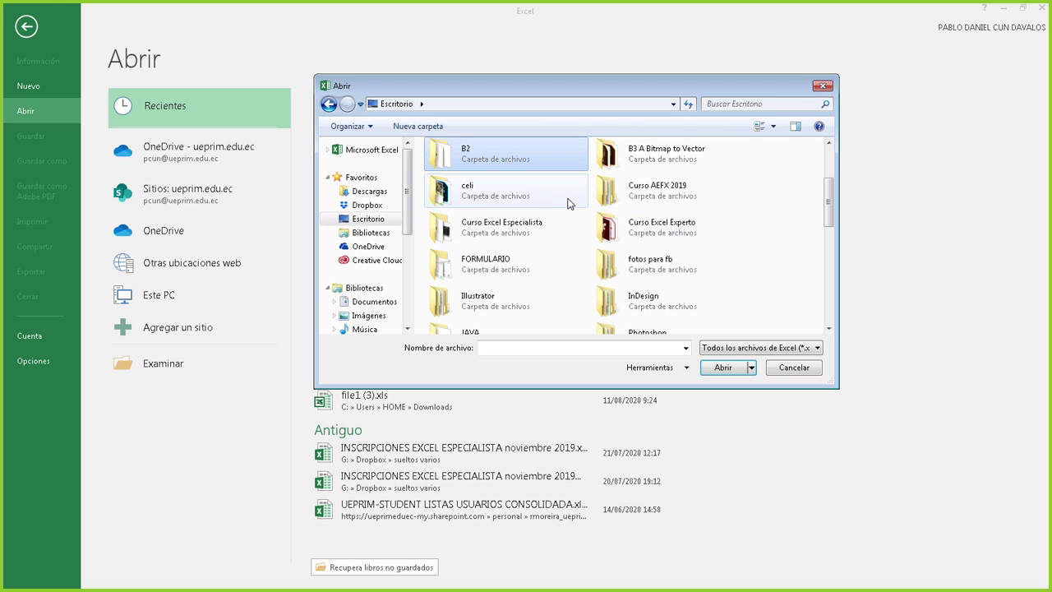
pyautogui.click(666, 204)
pyautogui.doubleClick(456, 228)
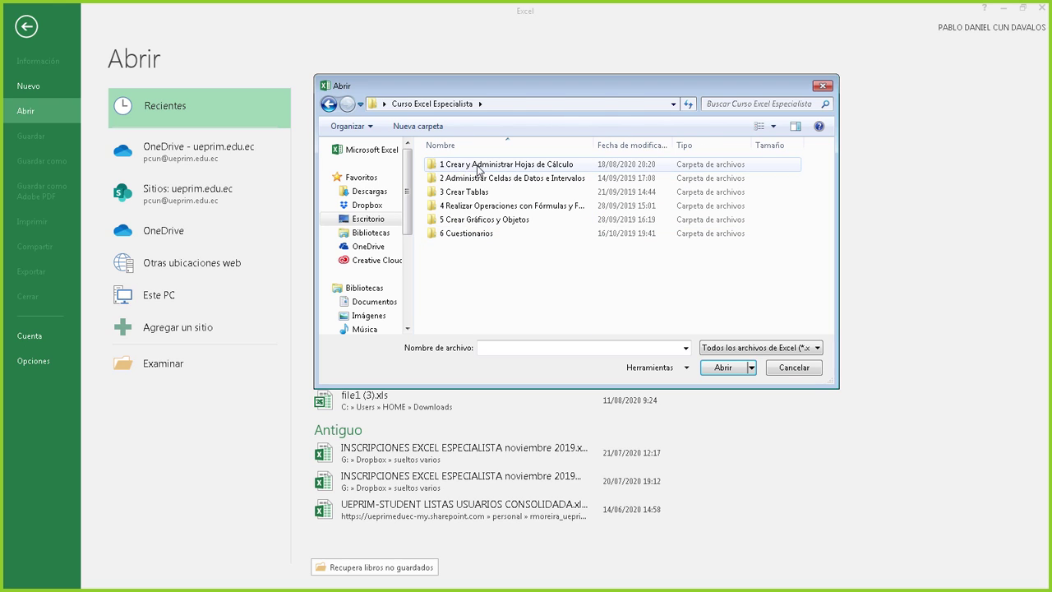
pyautogui.doubleClick(479, 168)
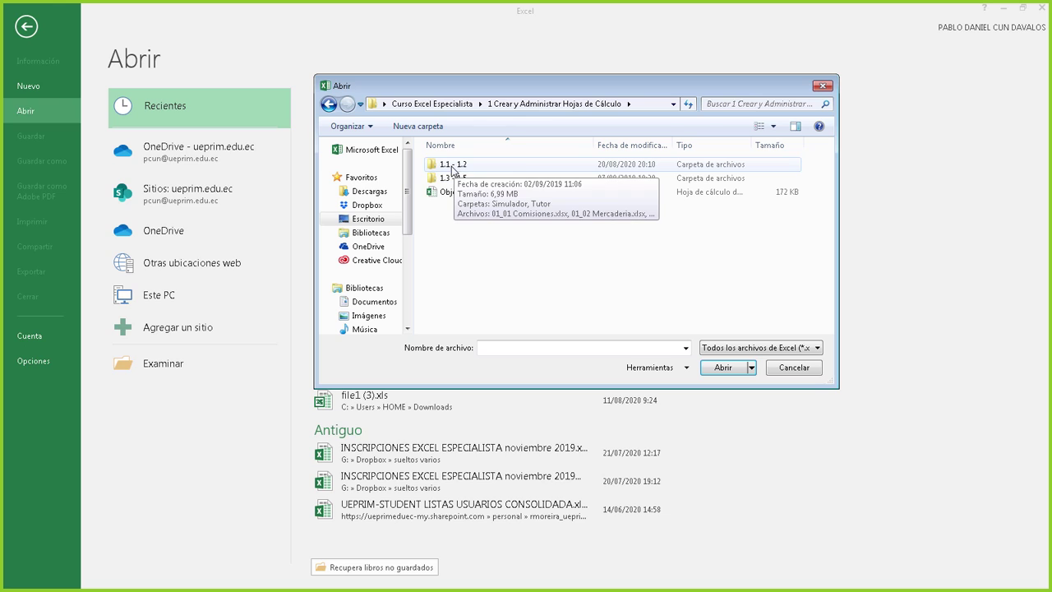
pyautogui.doubleClick(450, 168)
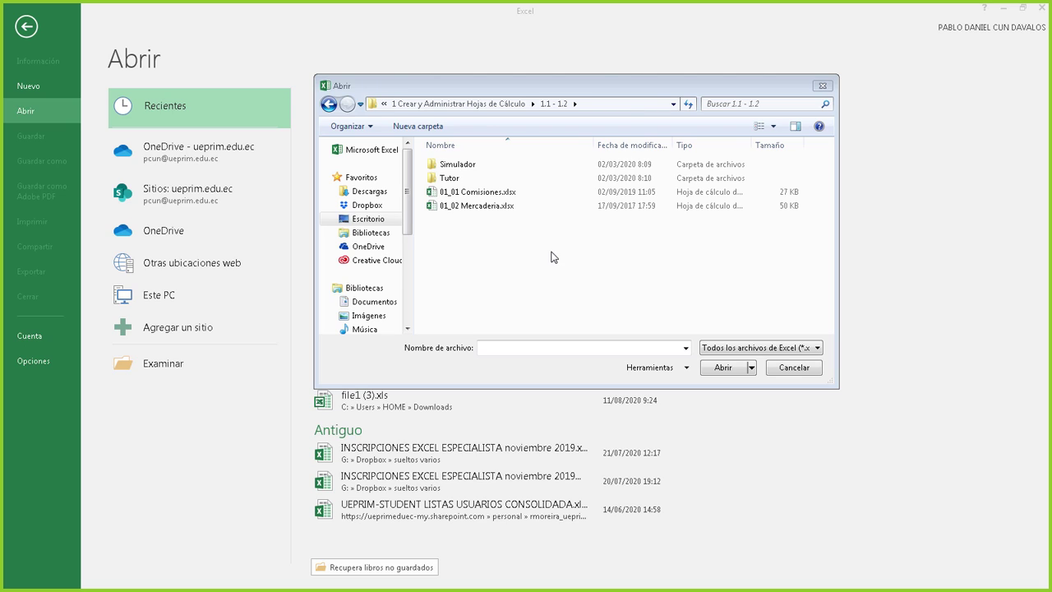
# Step: Set the file type filter to Todos los archivos (*.*) so the folder lists every kind of file
pyautogui.click(768, 348)
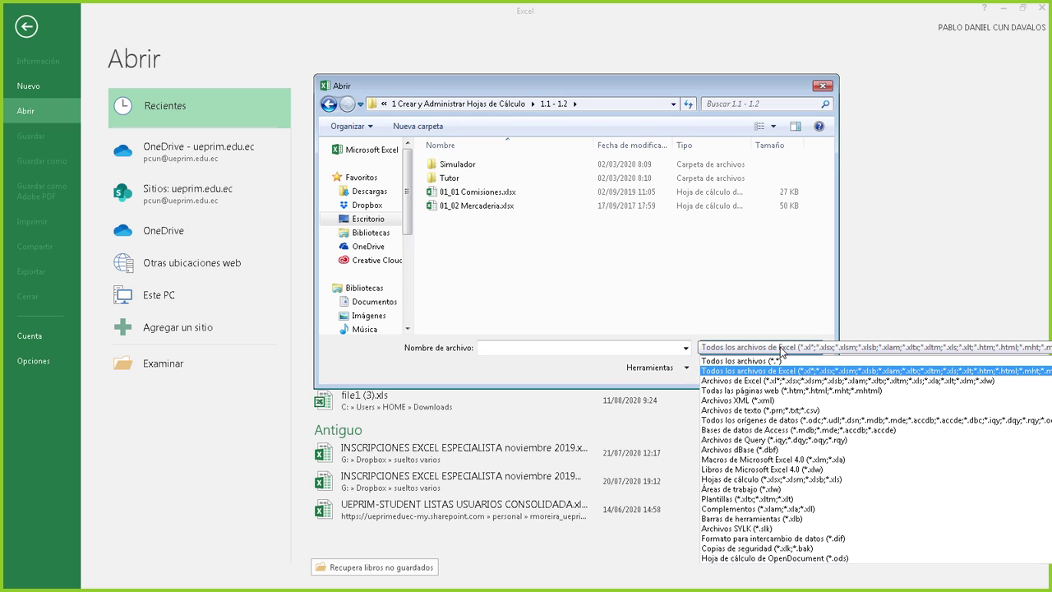
pyautogui.click(789, 361)
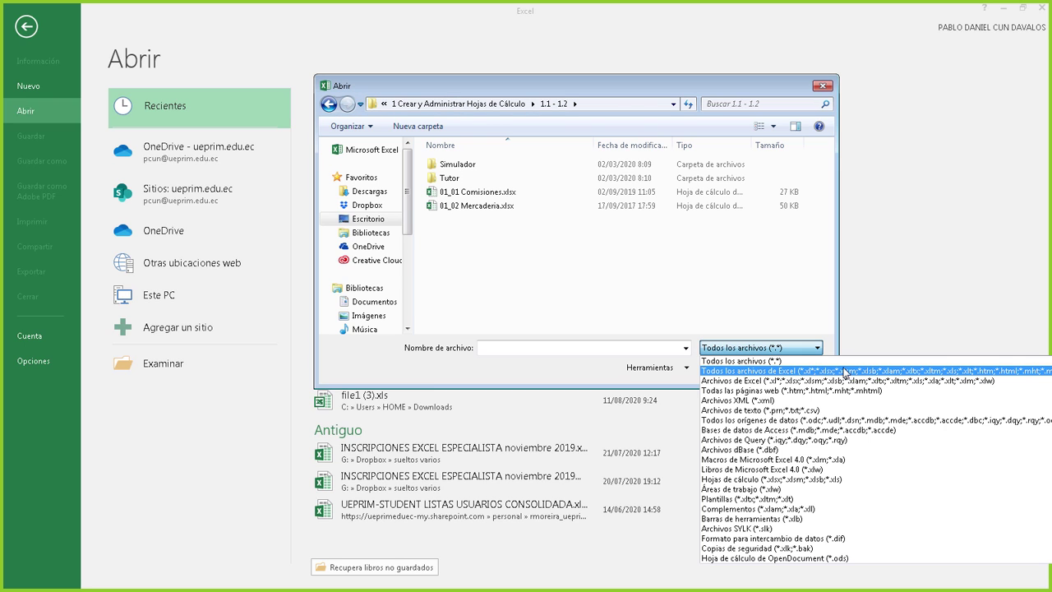
pyautogui.click(789, 371)
pyautogui.click(788, 352)
pyautogui.click(787, 352)
pyautogui.click(788, 352)
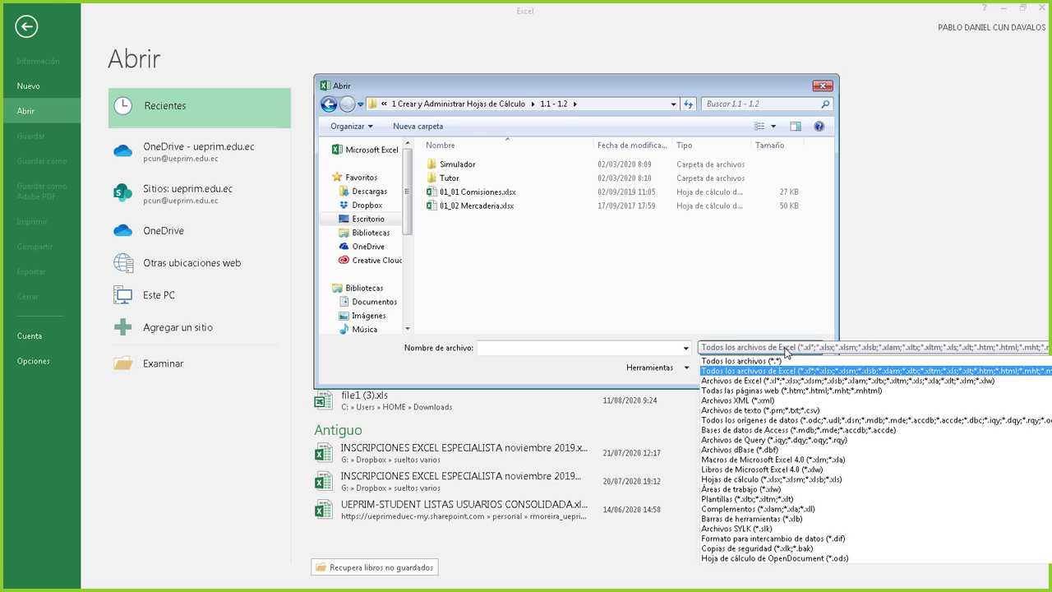
pyautogui.click(786, 349)
pyautogui.click(786, 349)
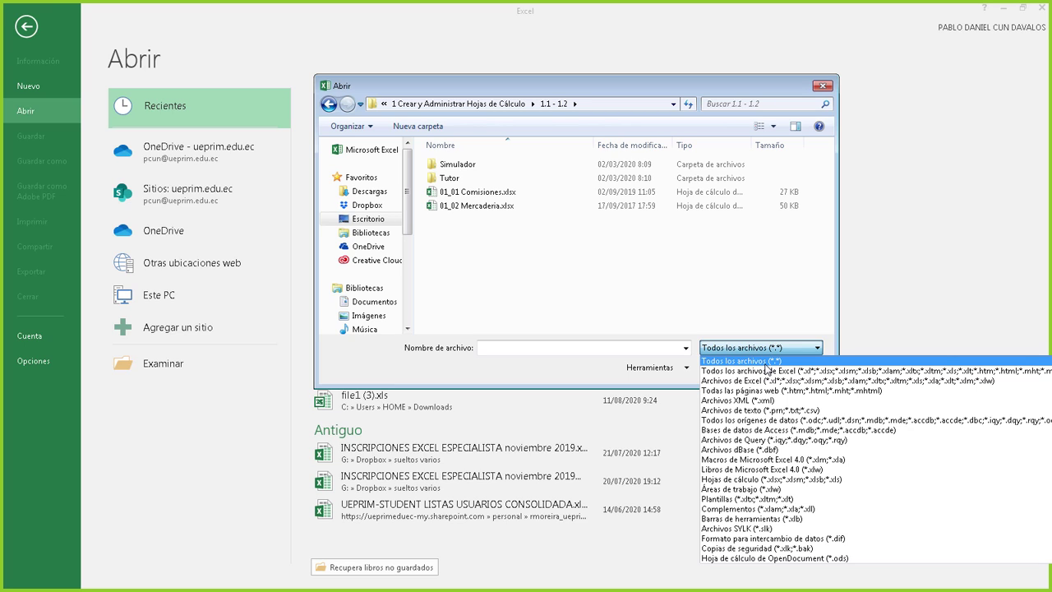
pyautogui.click(765, 362)
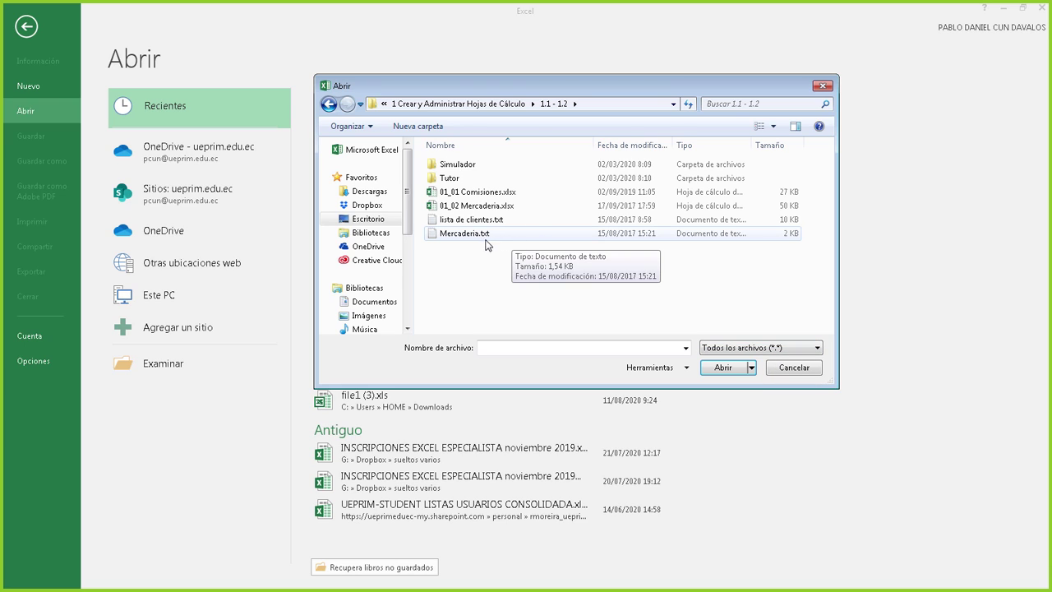
# Step: Select Mercaderia.txt as the file to open, keeping the filter on Todos los archivos (*.*)
pyautogui.click(462, 219)
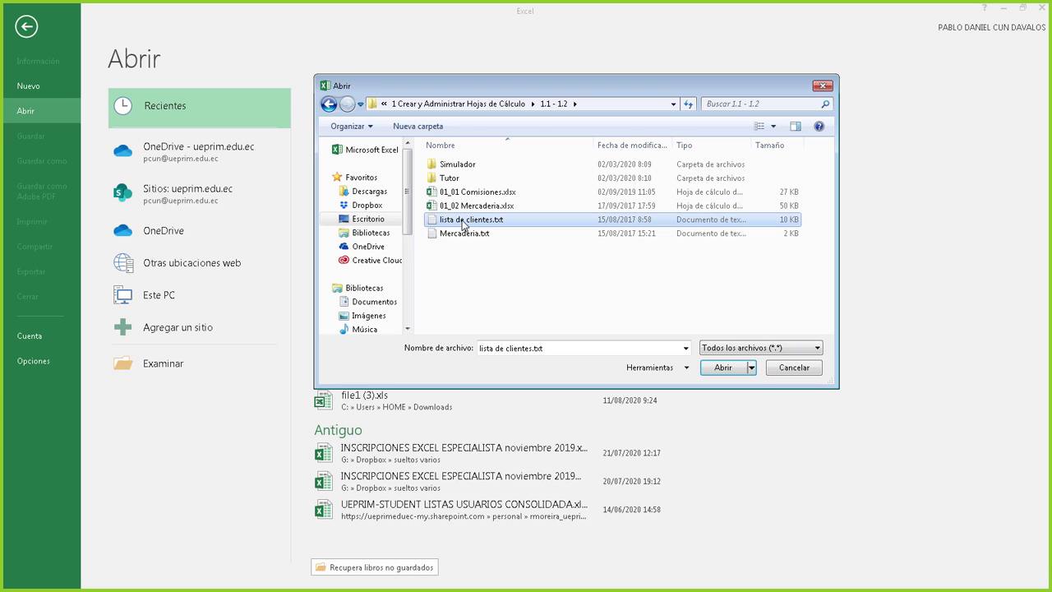
pyautogui.click(466, 234)
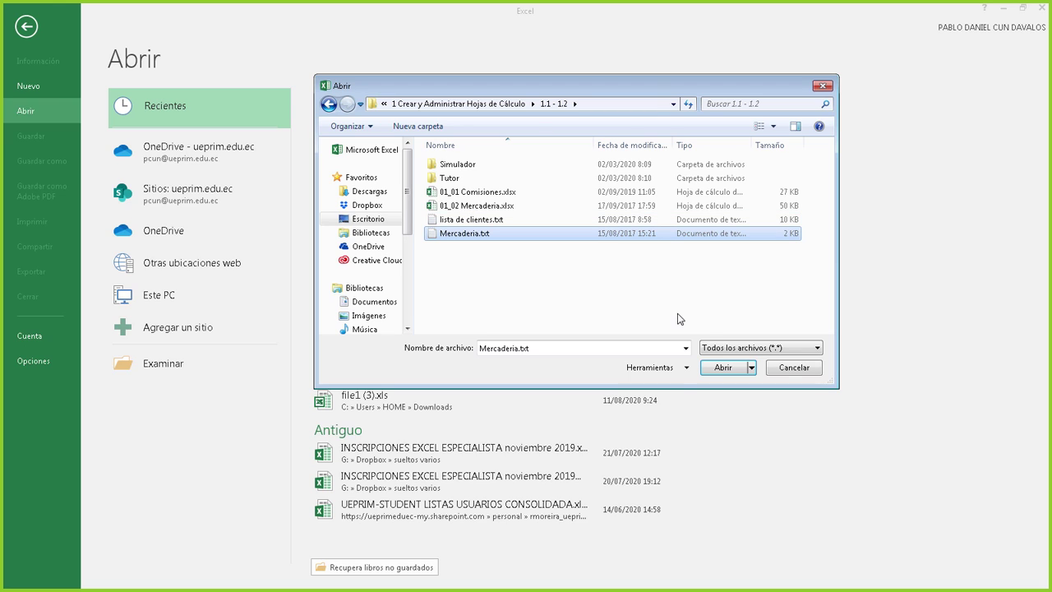
pyautogui.click(726, 352)
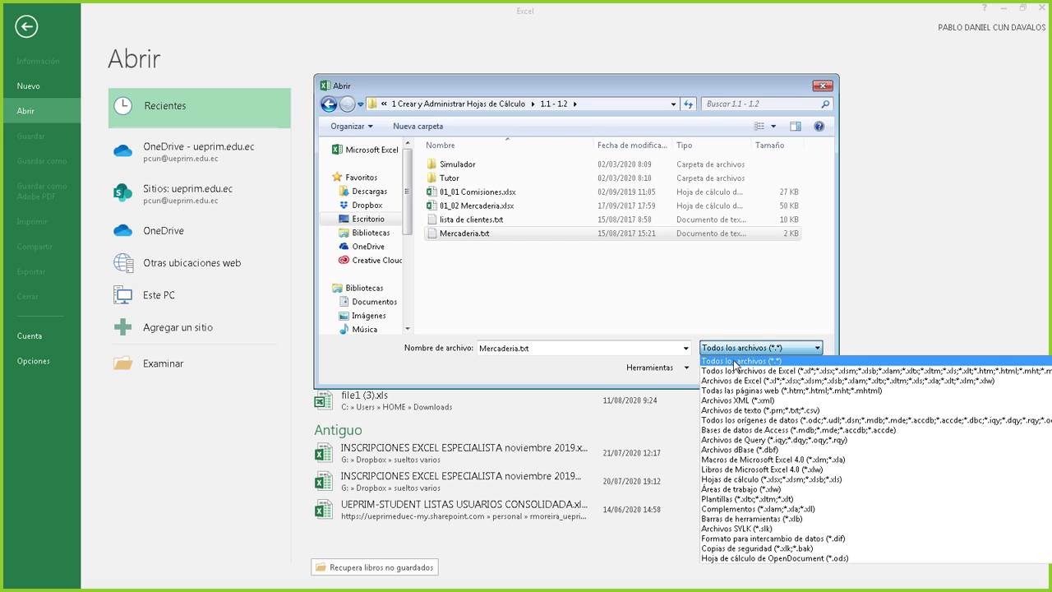
pyautogui.click(737, 365)
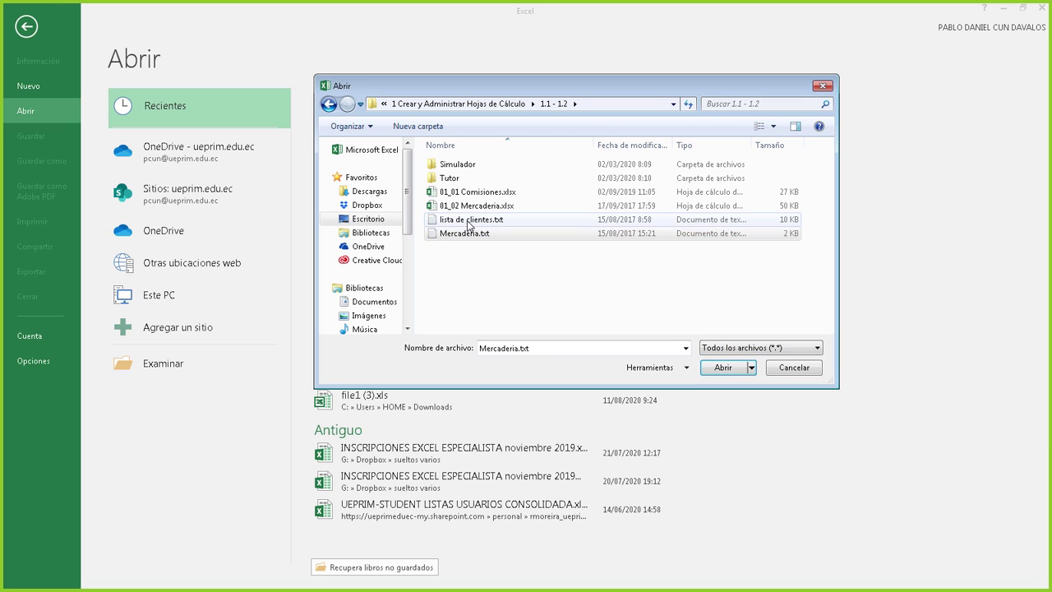
pyautogui.click(470, 223)
pyautogui.click(471, 234)
pyautogui.click(478, 222)
pyautogui.click(475, 234)
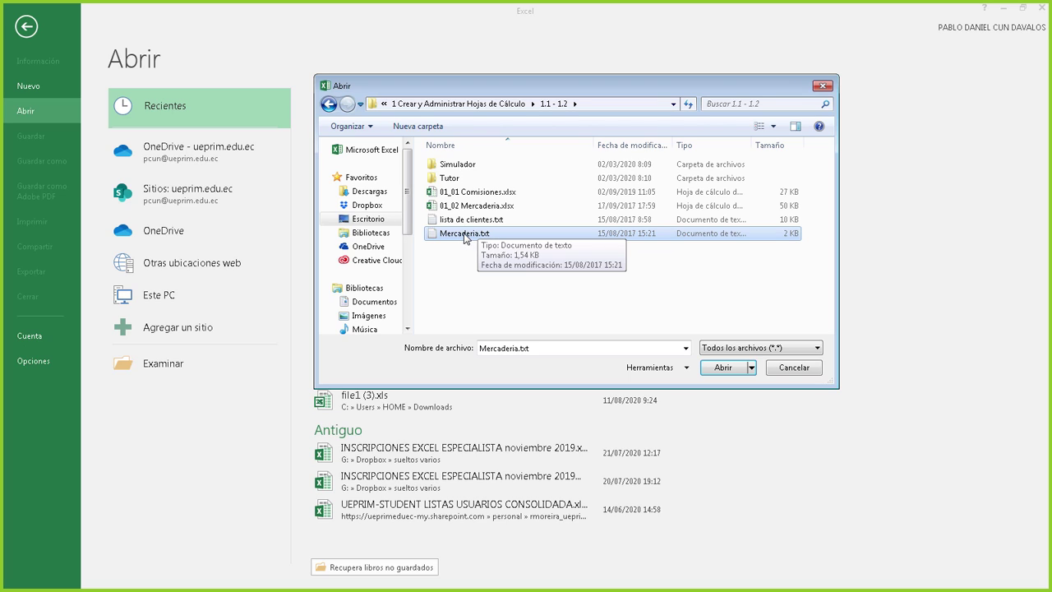
# Step: Open Mercaderia.txt in the text import wizard, place the wizard mid-window and review the file's rows in the preview
pyautogui.click(720, 368)
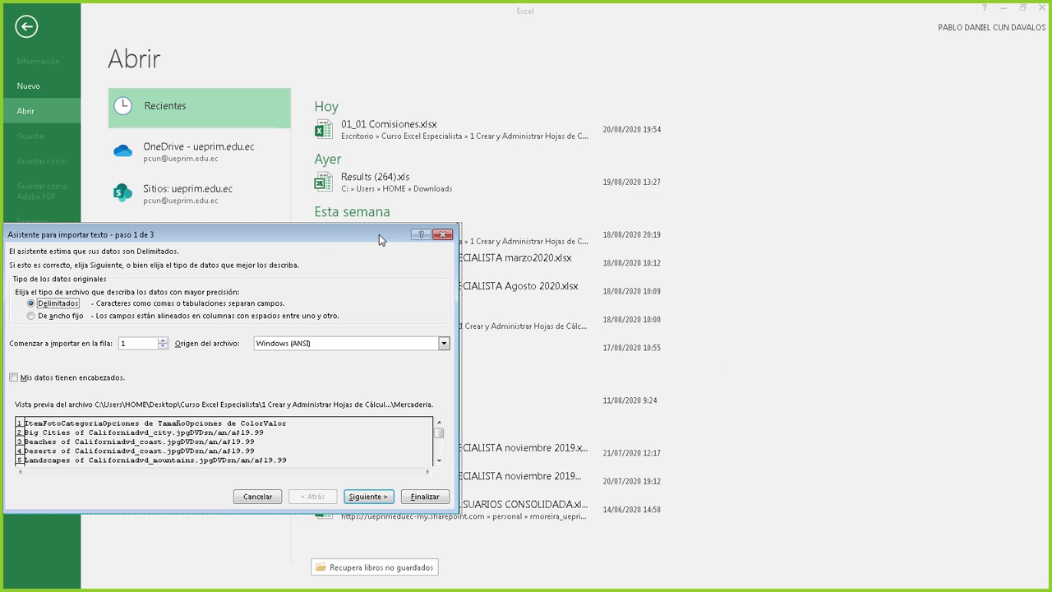
pyautogui.moveTo(609, 153); pyautogui.dragTo(621, 144)
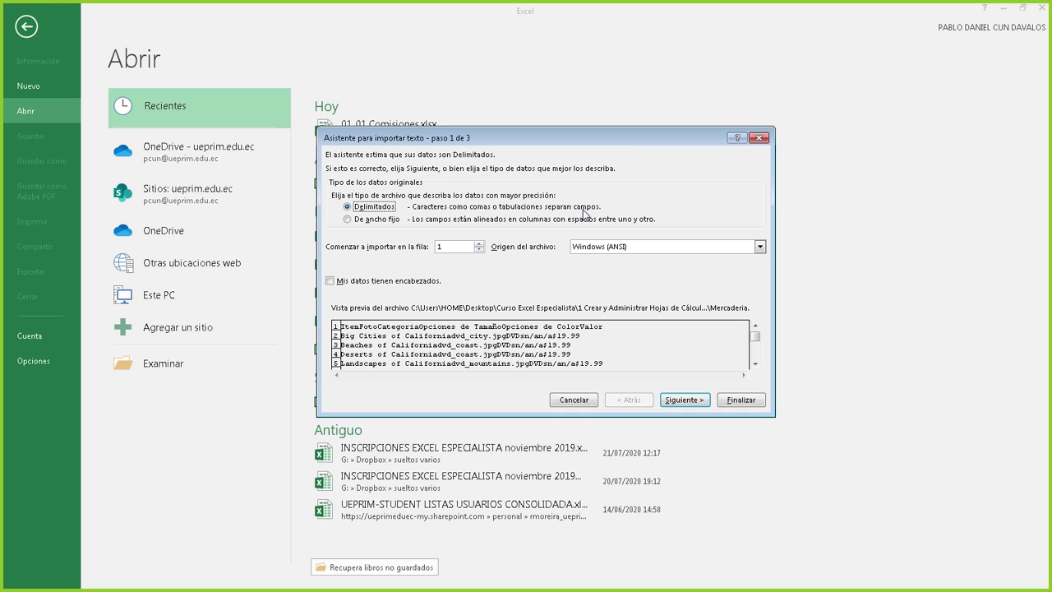
pyautogui.scroll(-3, 755, 368)
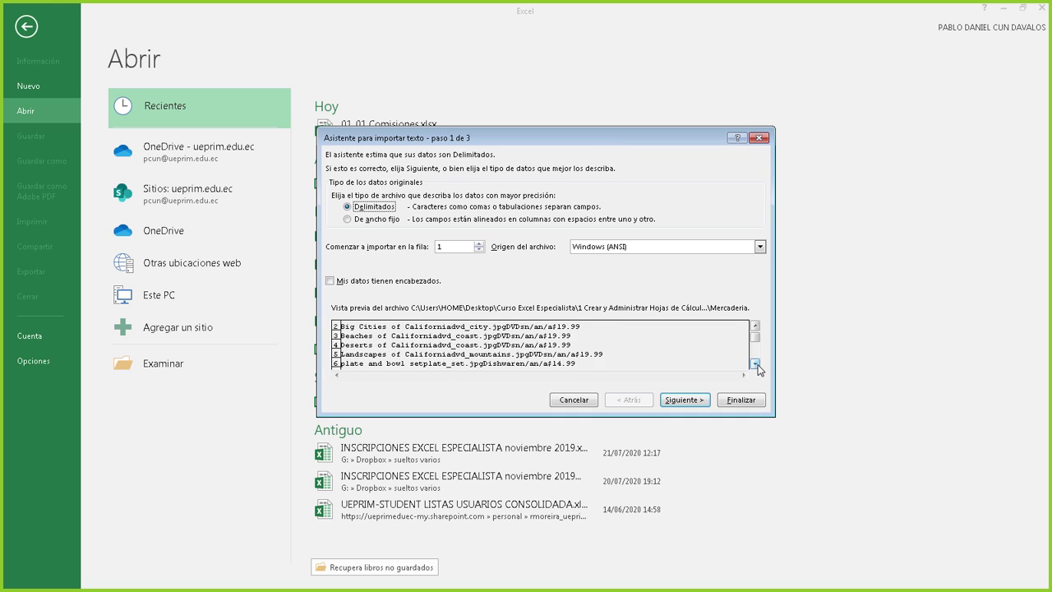
pyautogui.scroll(-3, 756, 367)
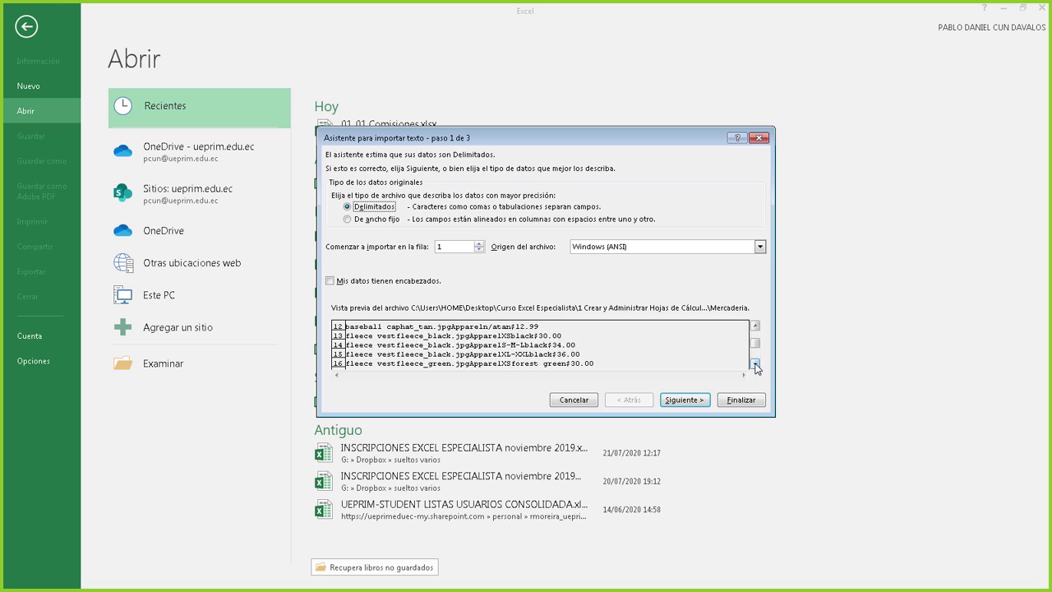
pyautogui.scroll(-2, 756, 367)
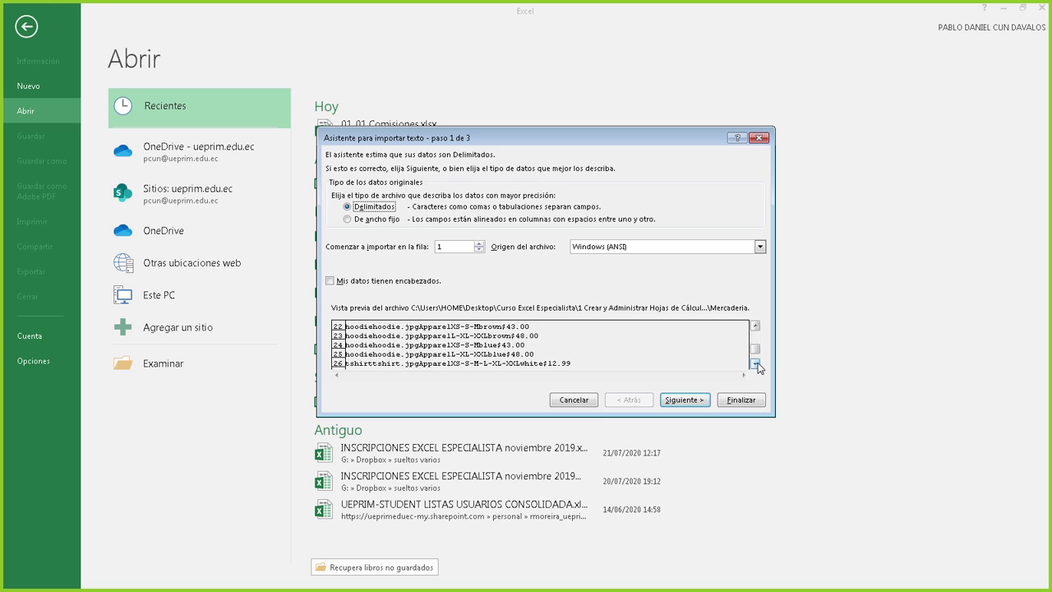
pyautogui.moveTo(756, 355); pyautogui.dragTo(757, 339)
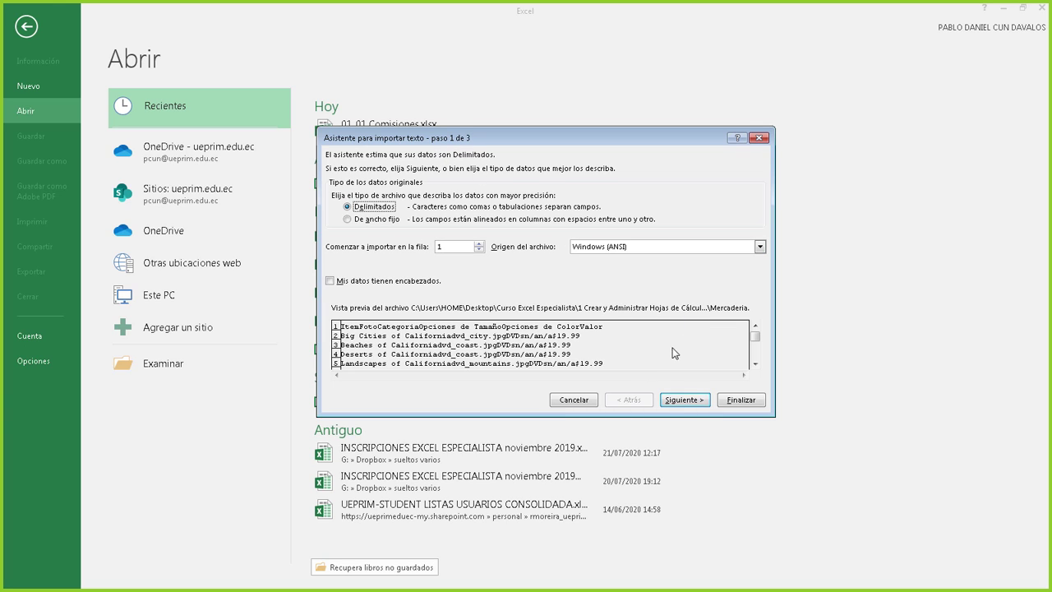
# Step: Complete the import of Mercaderia.txt as delimited data with Tabulación as separator and General as column format
pyautogui.click(695, 400)
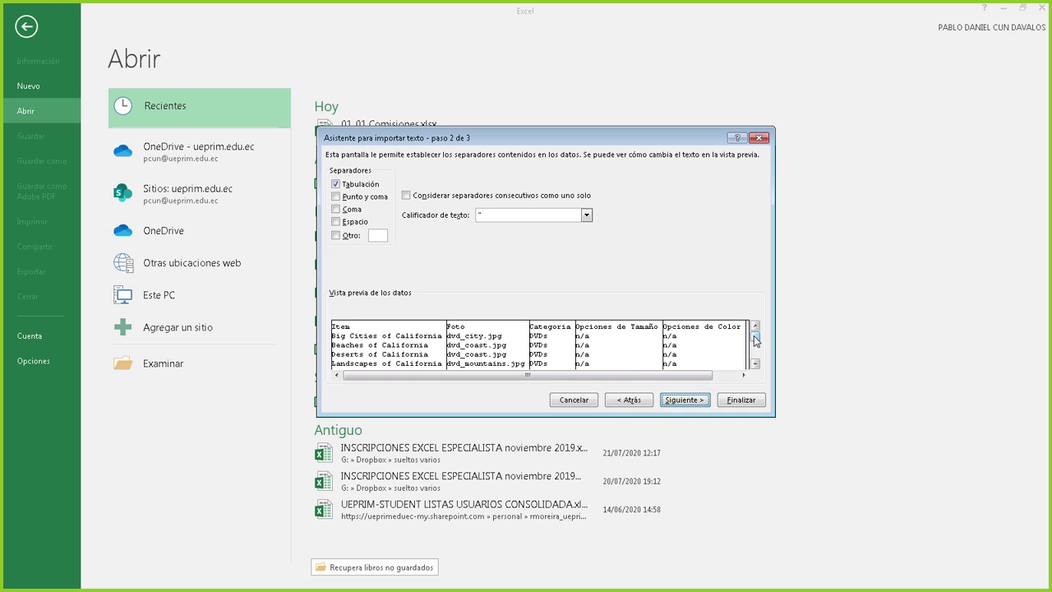
pyautogui.moveTo(755, 349)
pyautogui.mouseDown()
pyautogui.moveTo(756, 358)
pyautogui.moveTo(754, 328)
pyautogui.mouseUp()
pyautogui.click(689, 400)
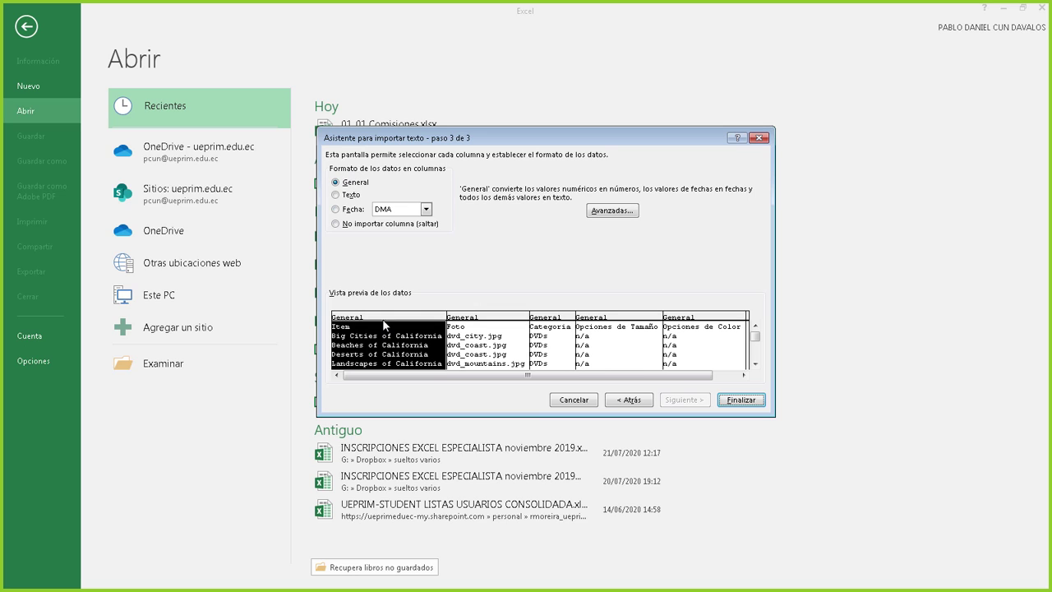
pyautogui.click(742, 401)
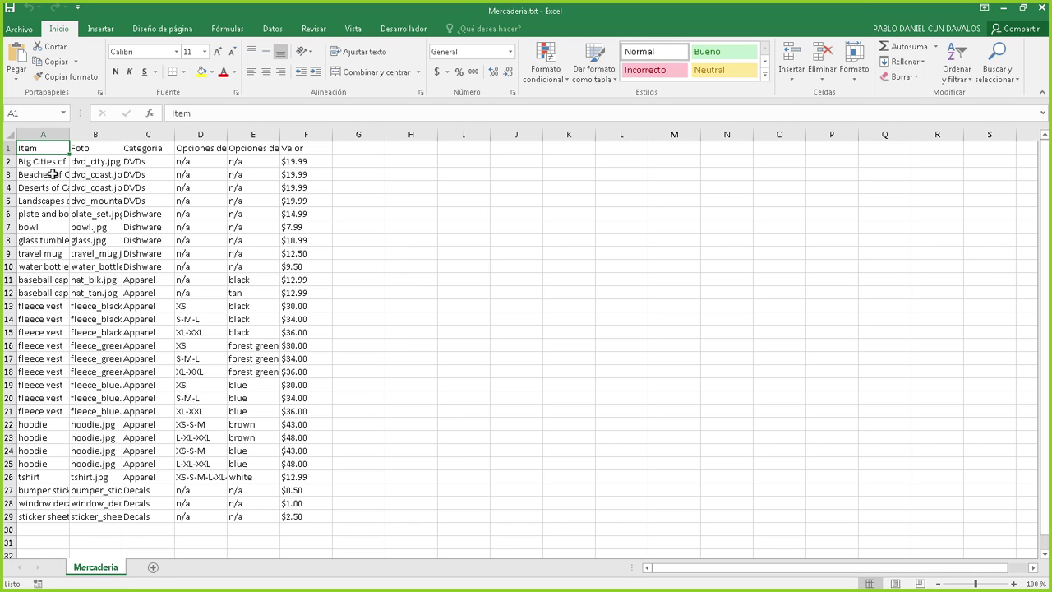
# Step: Examine the imported Item, Foto and Categoria columns one after another
pyautogui.click(49, 133)
pyautogui.click(95, 134)
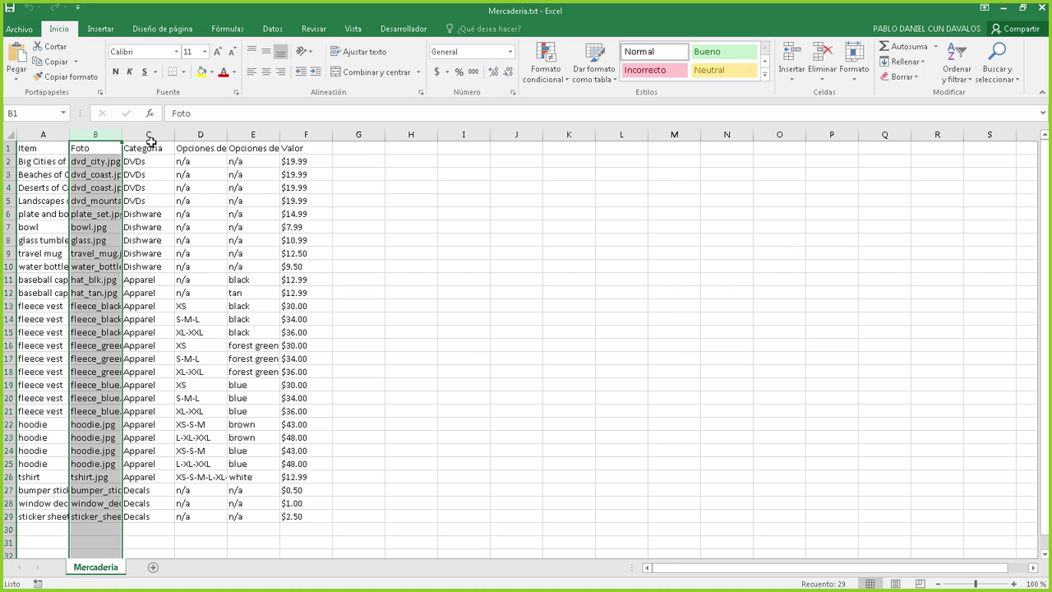
pyautogui.click(157, 136)
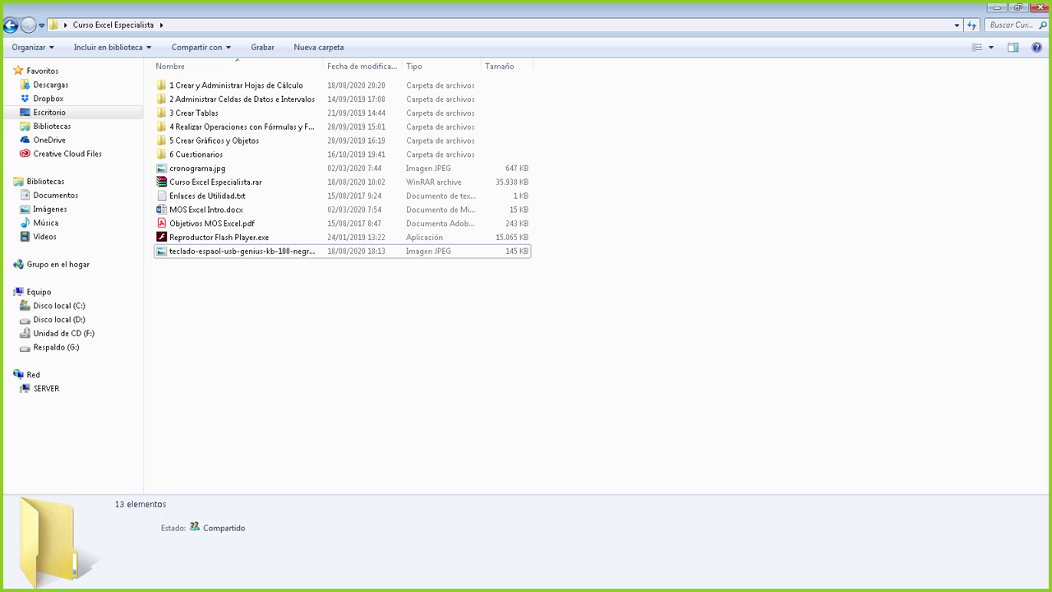
# Step: Switch to the file explorer, browse to 1 Crear y Administrar Hojas de Cálculo, subfolder 1.1 - 1.2, and open Mercaderia.txt in Notepad
pyautogui.click(199, 88)
pyautogui.doubleClick(200, 88)
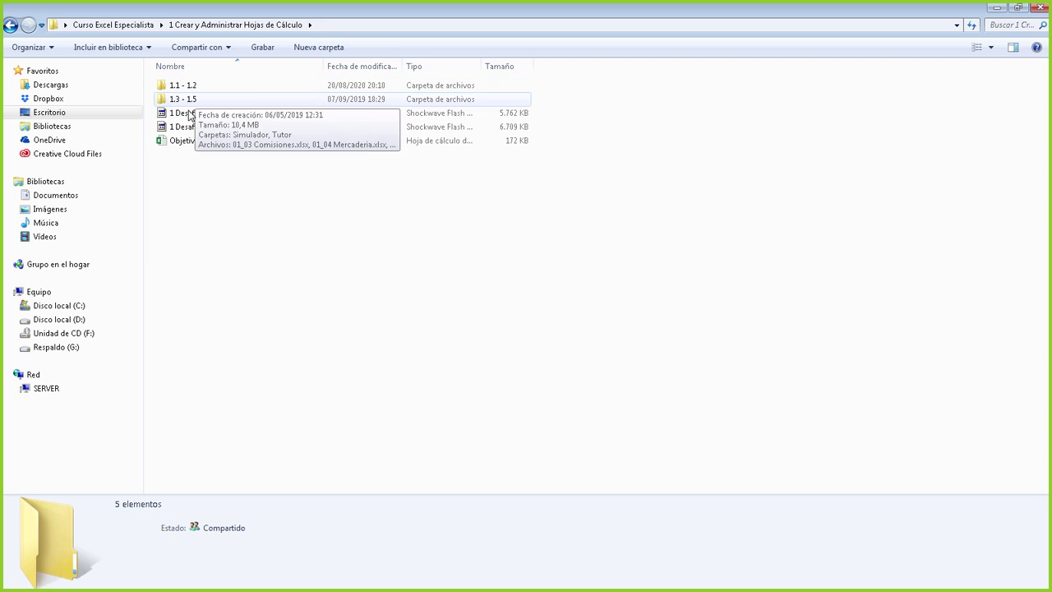
pyautogui.doubleClick(197, 86)
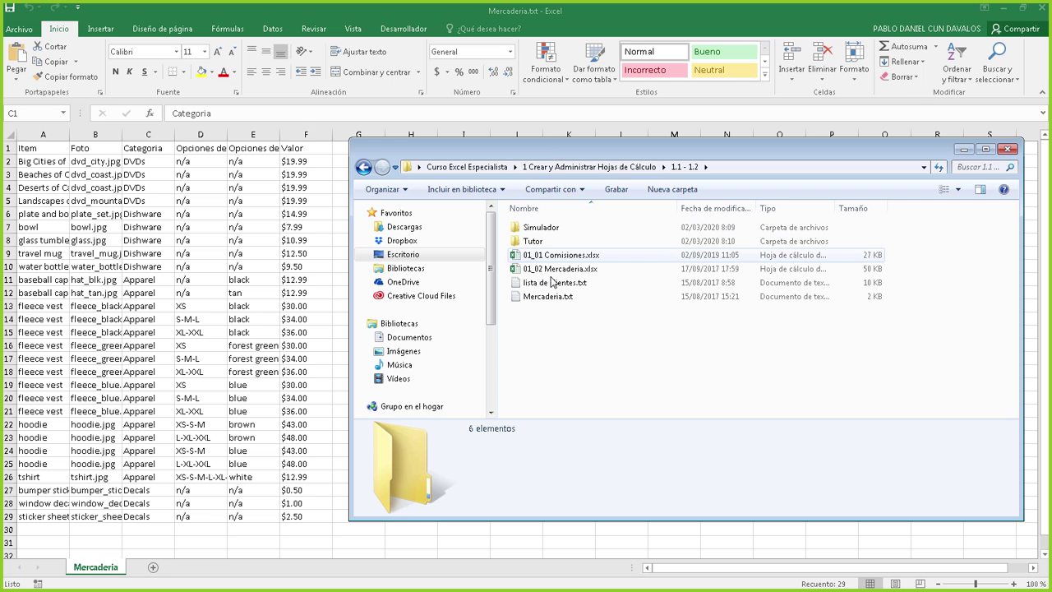
pyautogui.doubleClick(193, 155)
pyautogui.moveTo(535, 147); pyautogui.dragTo(499, 140)
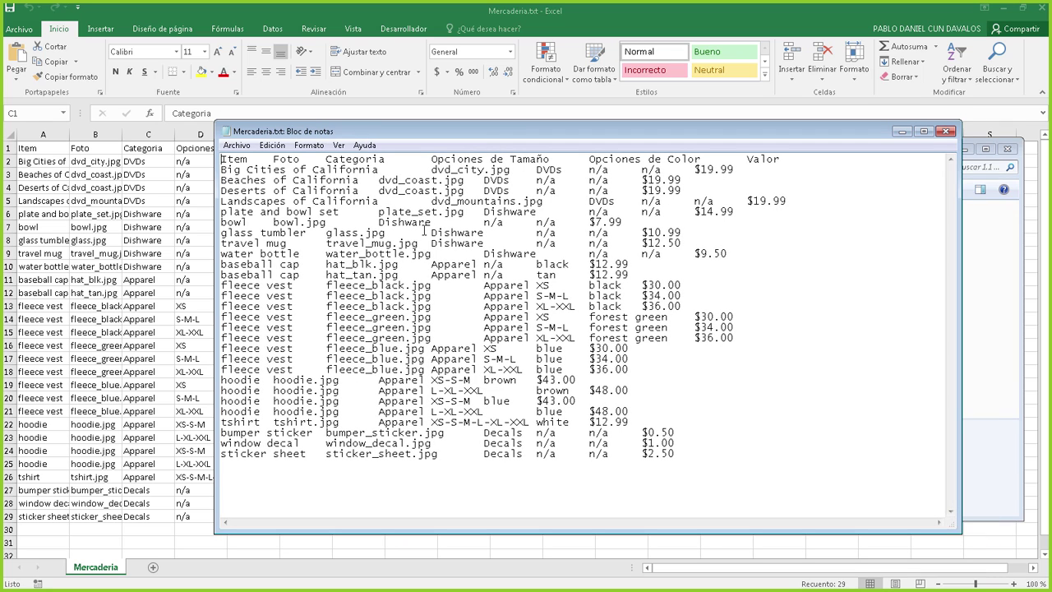
# Step: Select all the text of Mercaderia.txt in Notepad and compare it with the imported data in the Excel sheet
pyautogui.moveTo(687, 456); pyautogui.dragTo(247, 160)
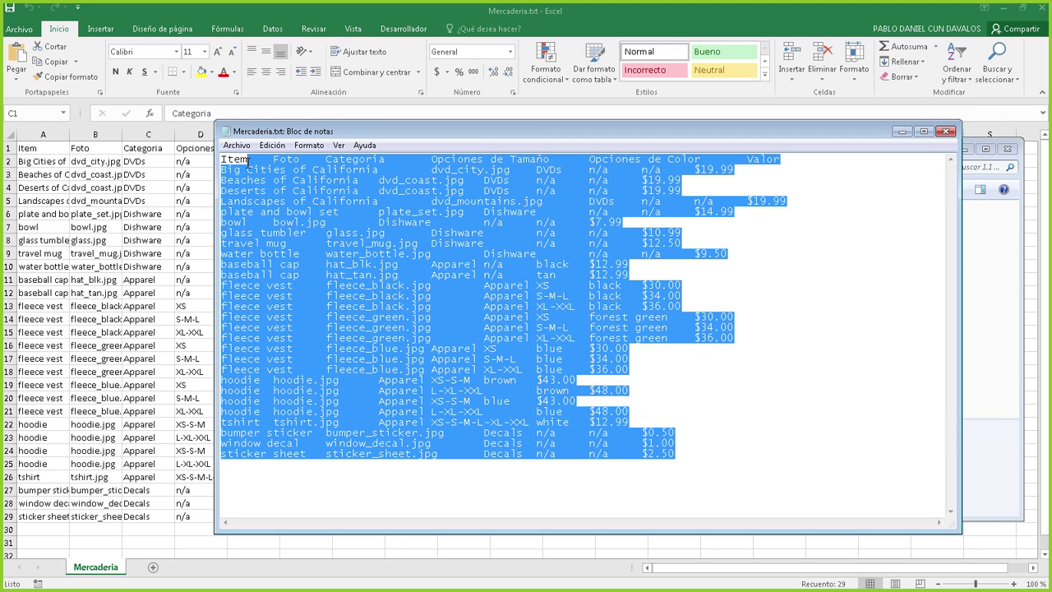
pyautogui.click(122, 245)
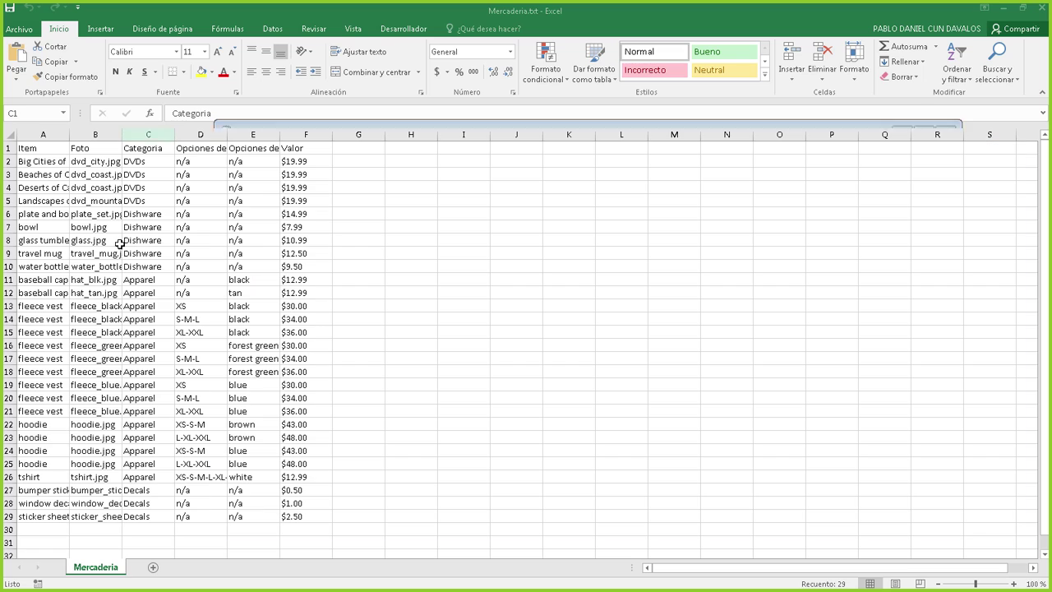
pyautogui.click(39, 176)
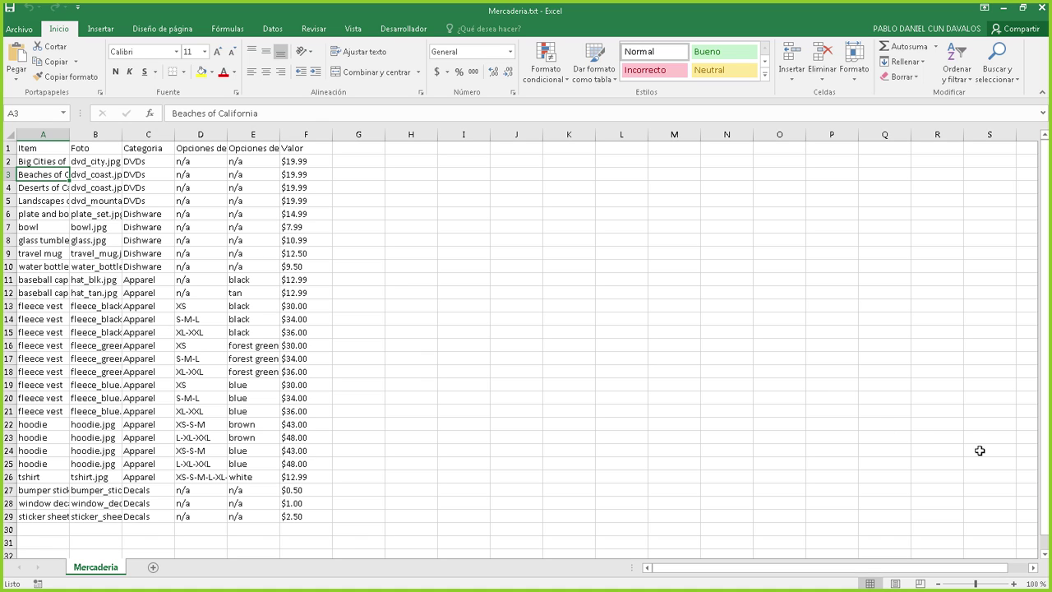
pyautogui.hotkey('alt', 'Tab')
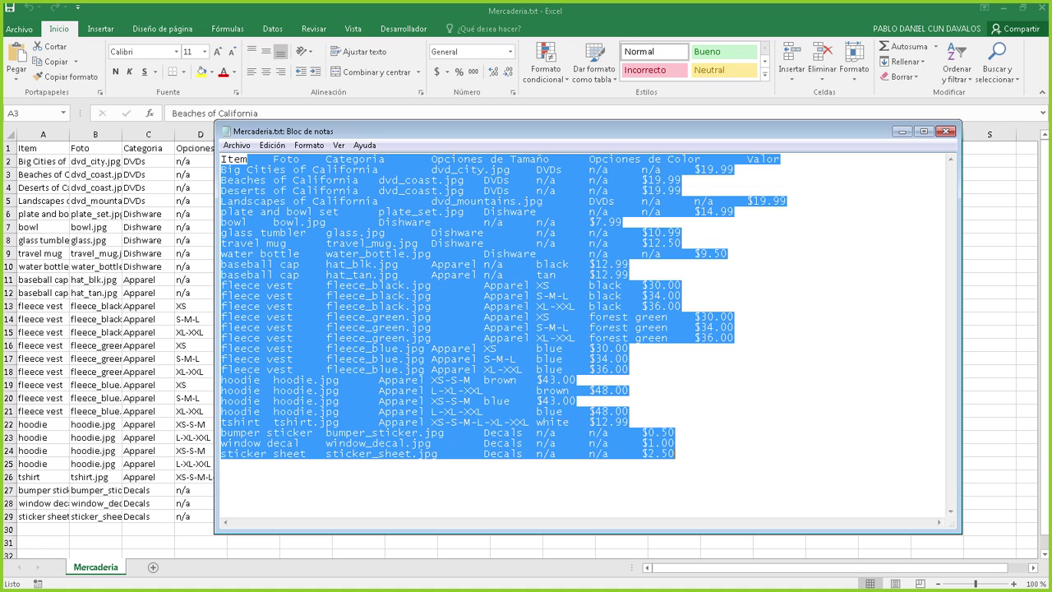
pyautogui.click(346, 336)
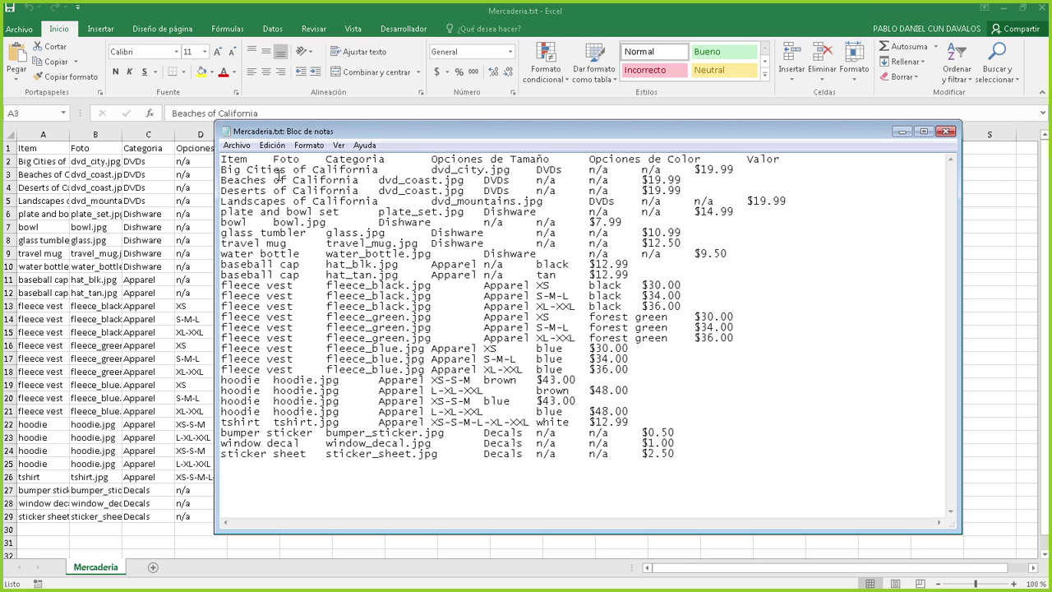
# Step: Try a comma after Item and an asterisk after Categoria as separators in the Notepad header line, and close the file without saving
pyautogui.moveTo(255, 162)
pyautogui.mouseDown()
pyautogui.moveTo(279, 163)
pyautogui.moveTo(266, 164)
pyautogui.mouseUp()
pyautogui.hotkey('ctrl', 'x')
pyautogui.write(',')
pyautogui.click(287, 159)
pyautogui.press('Delete')
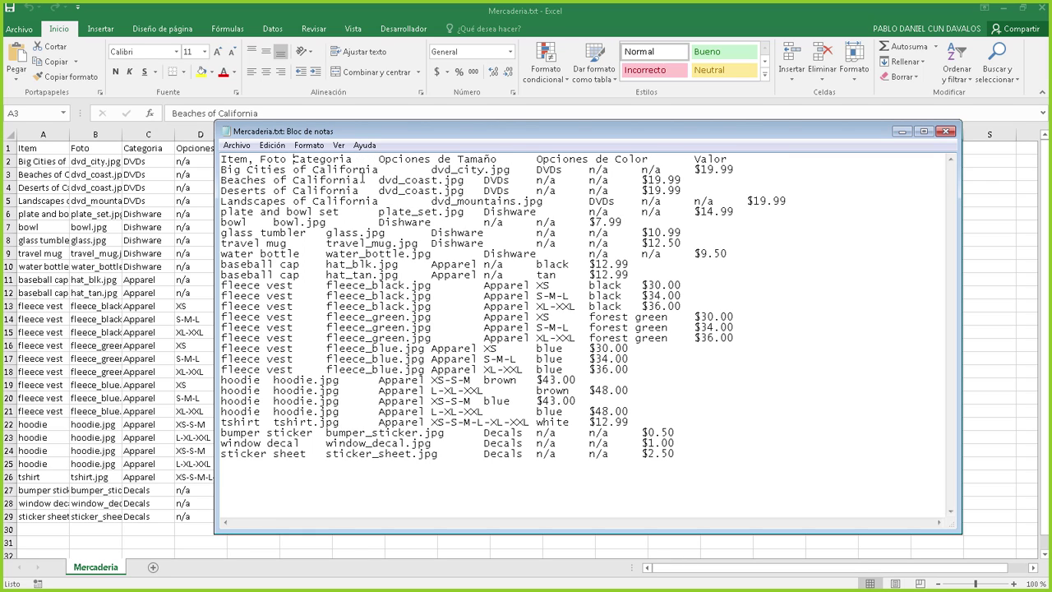
pyautogui.click(354, 159)
pyautogui.click(946, 131)
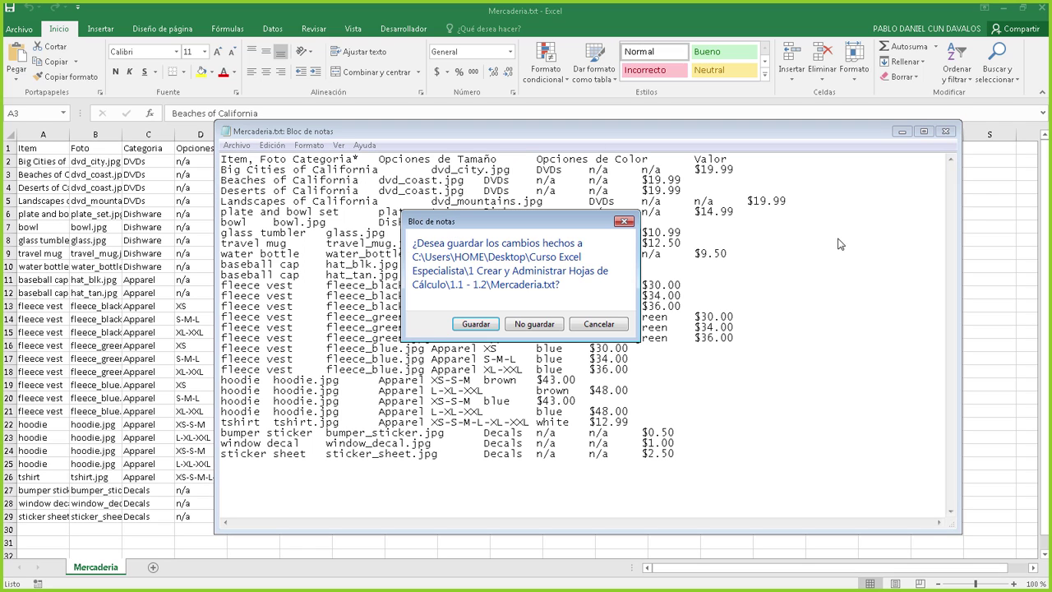
pyautogui.click(553, 323)
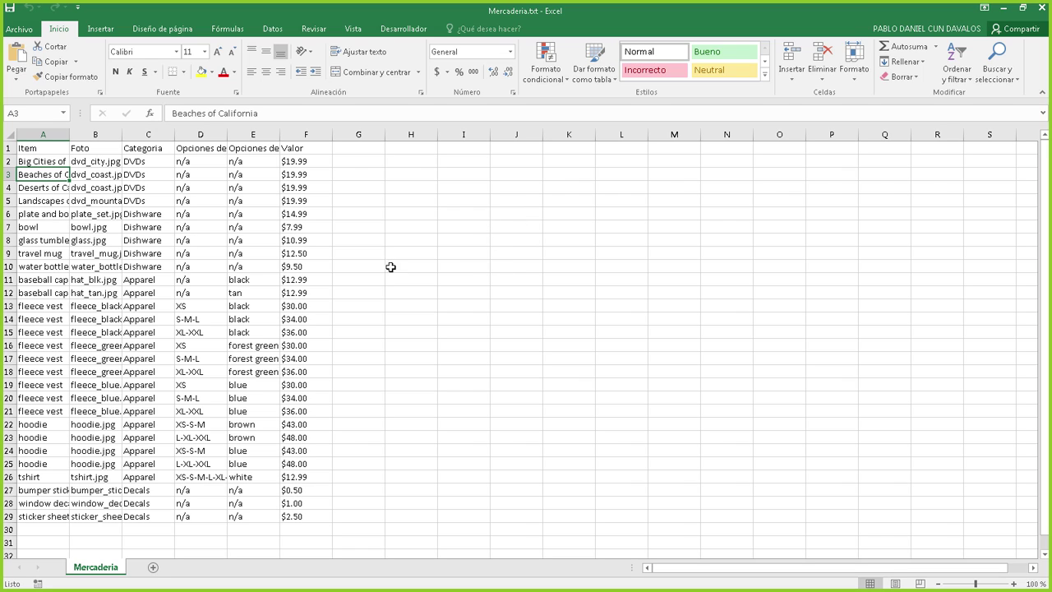
pyautogui.click(305, 253)
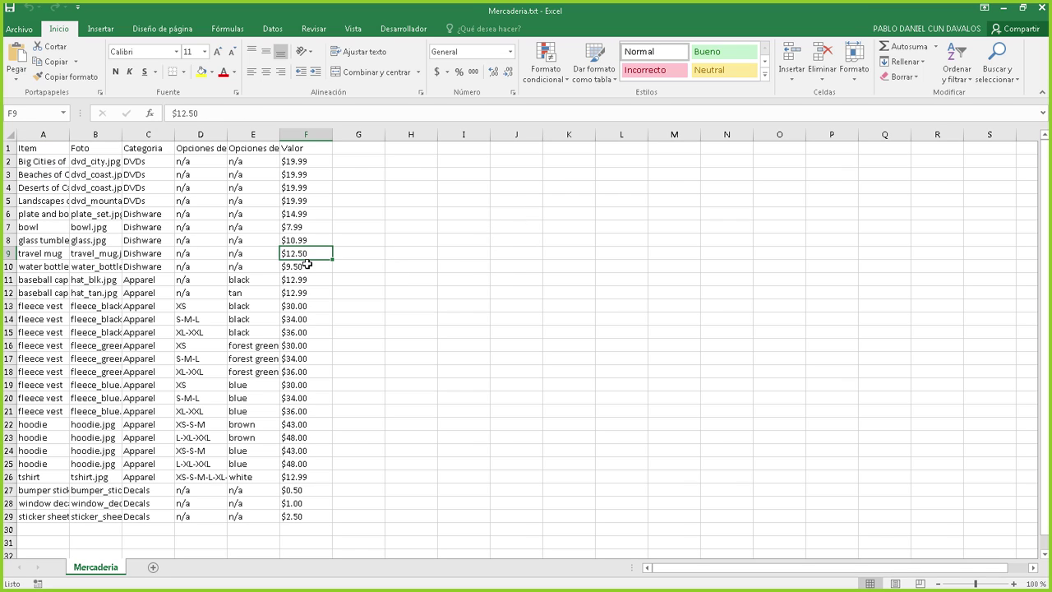
pyautogui.click(217, 204)
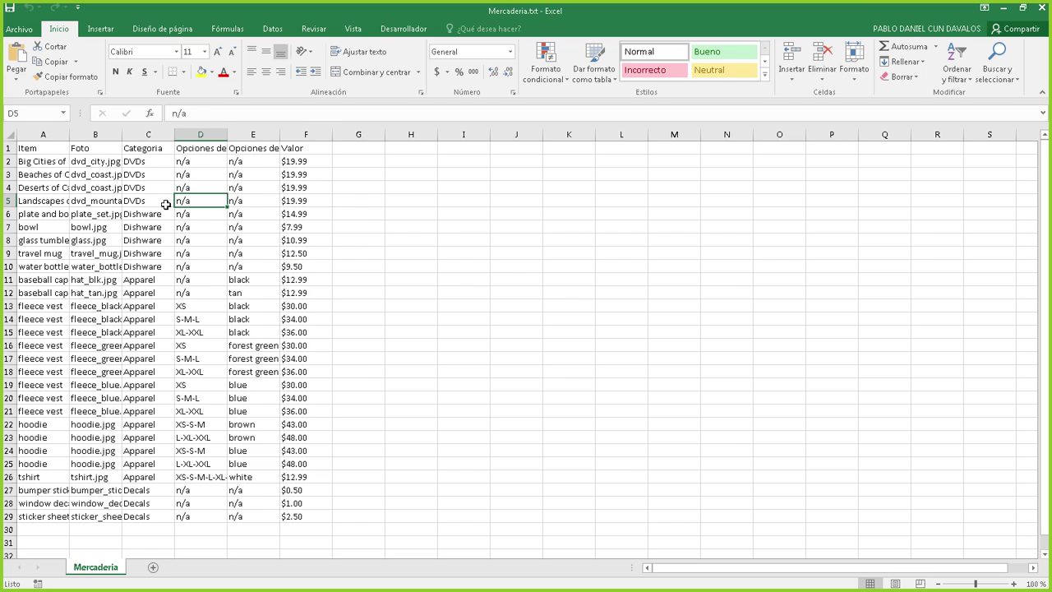
pyautogui.click(79, 146)
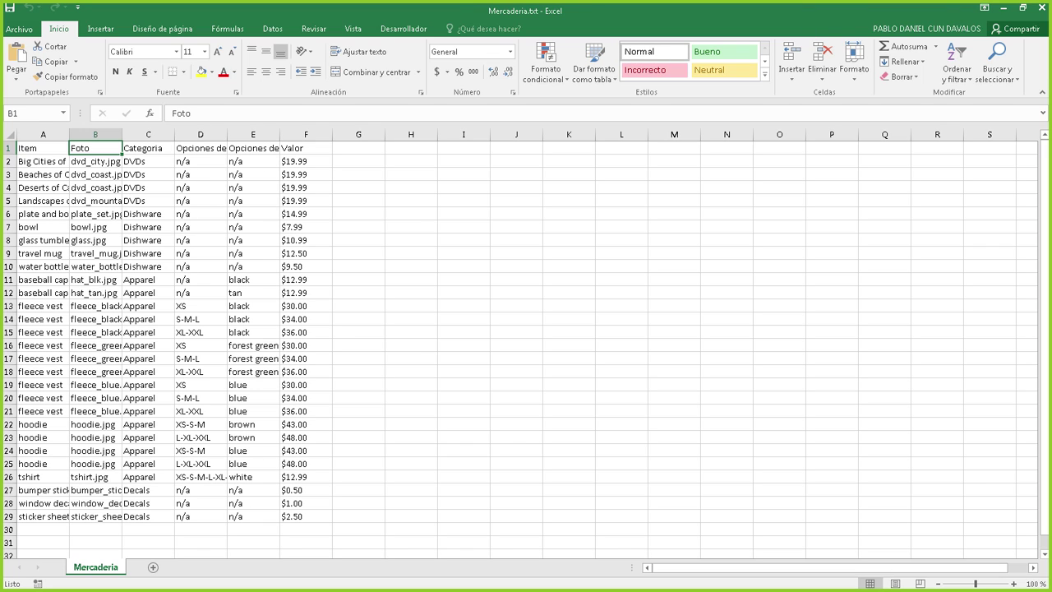
pyautogui.click(1042, 7)
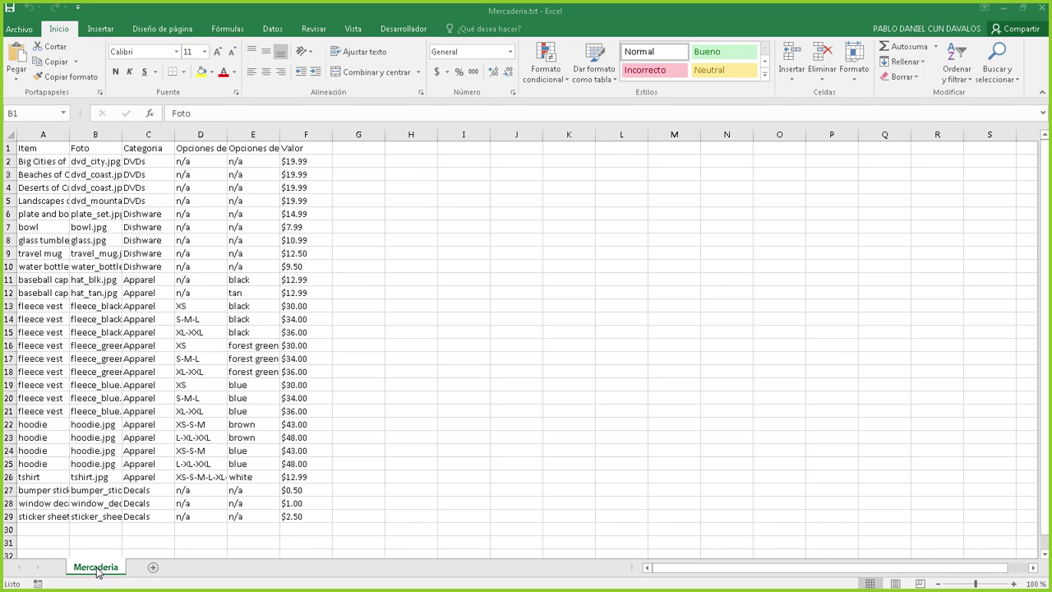
# Step: Add a new worksheet after Mercaderia and name it Lista de clientes
pyautogui.click(155, 569)
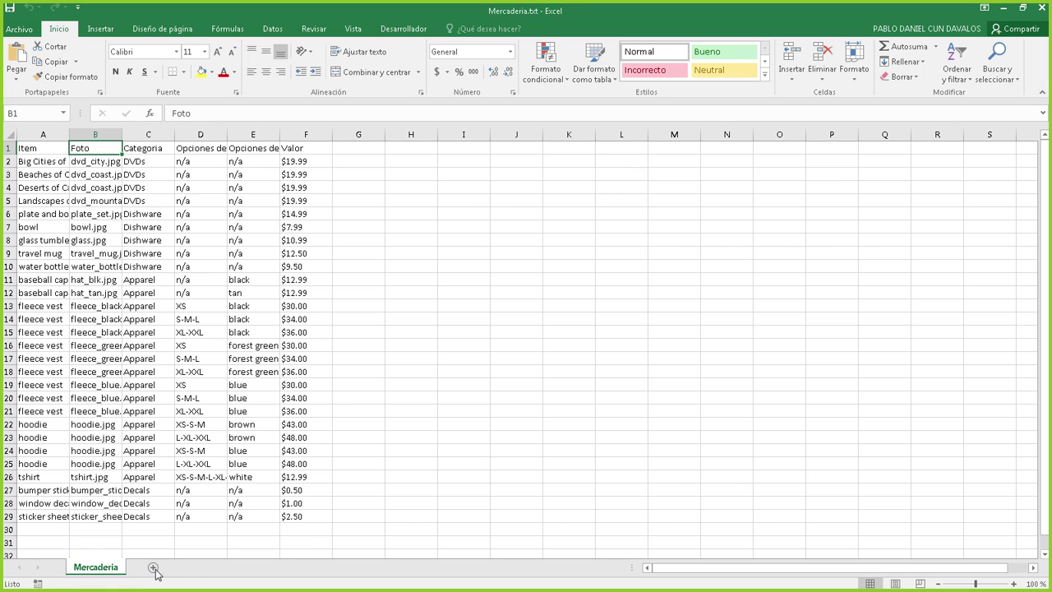
pyautogui.click(154, 569)
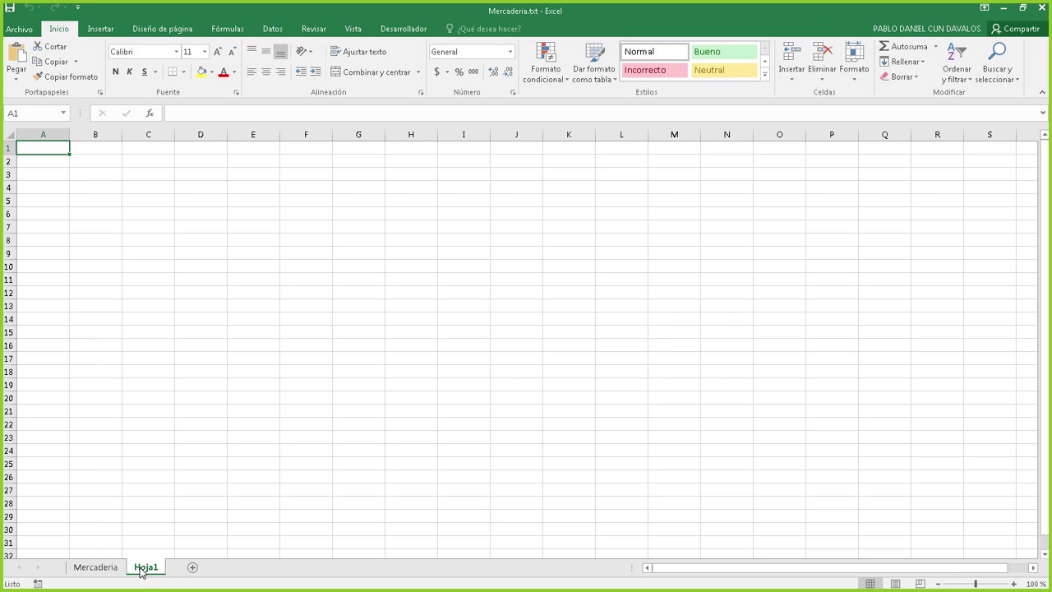
pyautogui.doubleClick(140, 569)
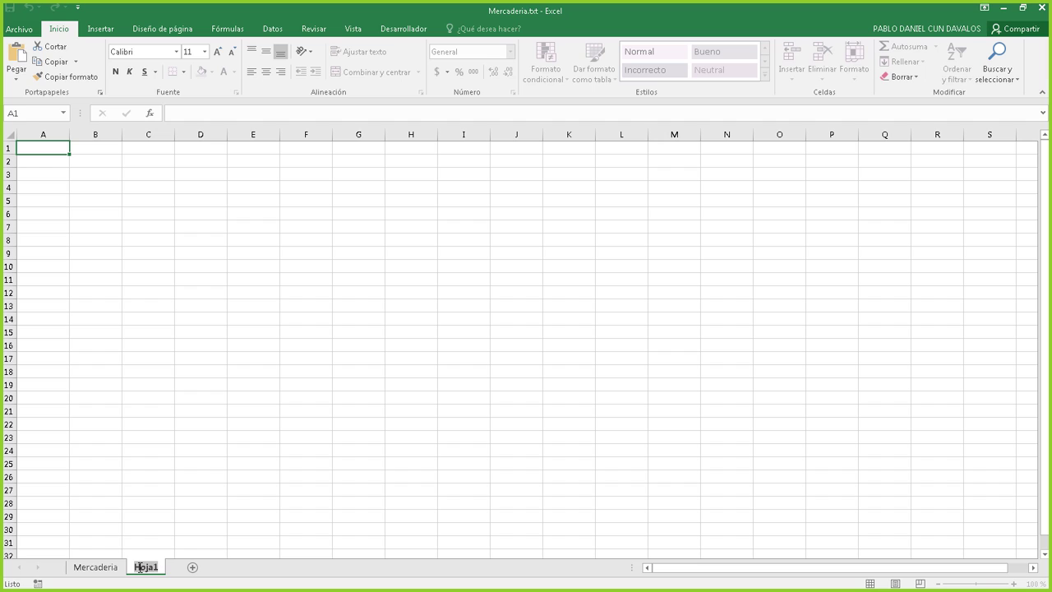
pyautogui.write('Lista de cl')
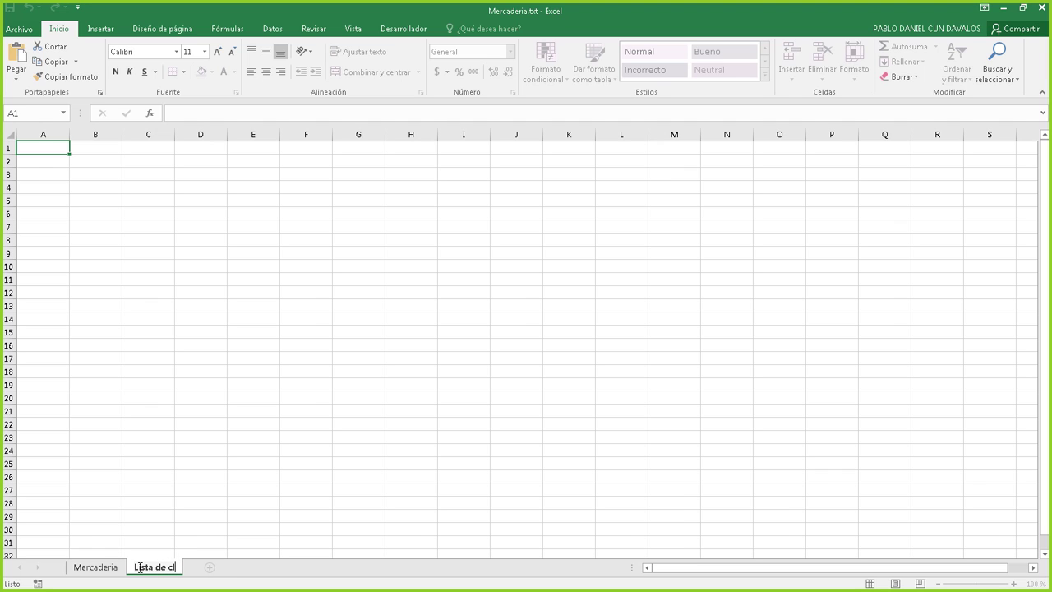
pyautogui.write('ientes')
pyautogui.press('Return')
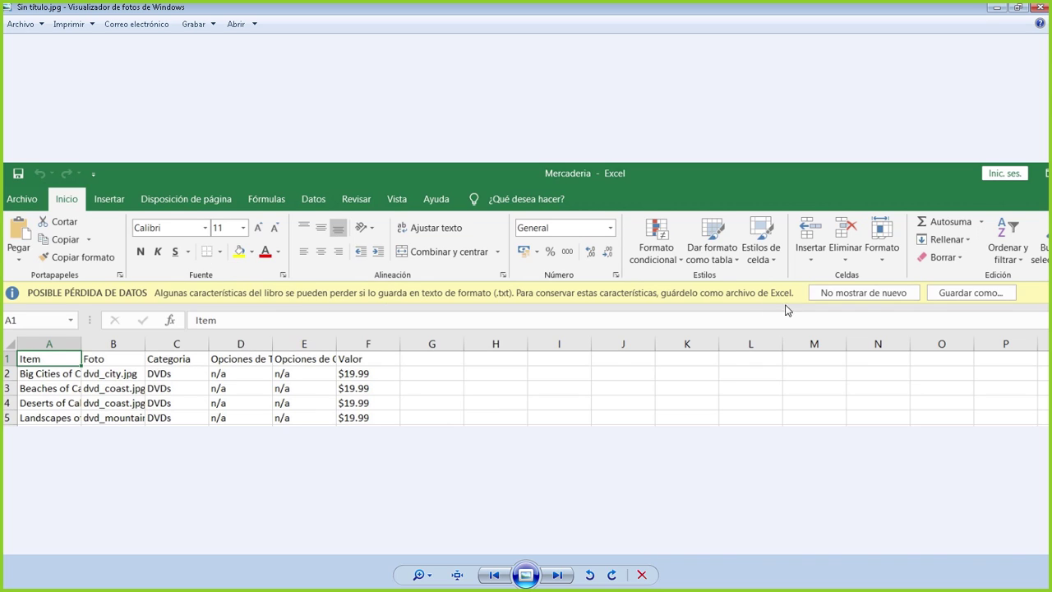
# Step: Close the image viewer and start a text import of lista de clientes.txt at cell A1 of the Lista de clientes sheet
pyautogui.click(1041, 10)
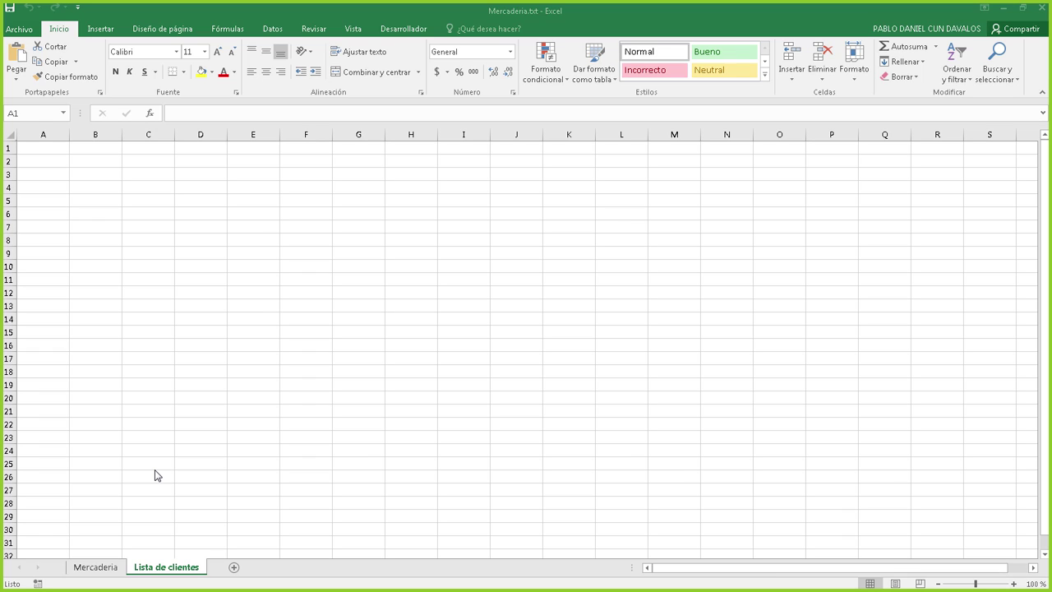
pyautogui.click(85, 244)
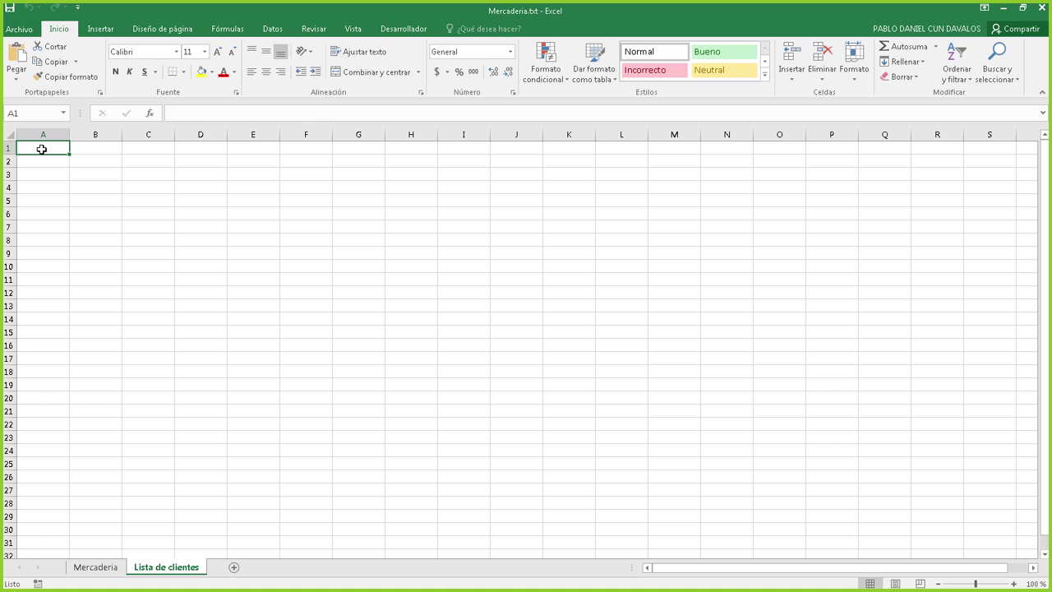
pyautogui.click(273, 31)
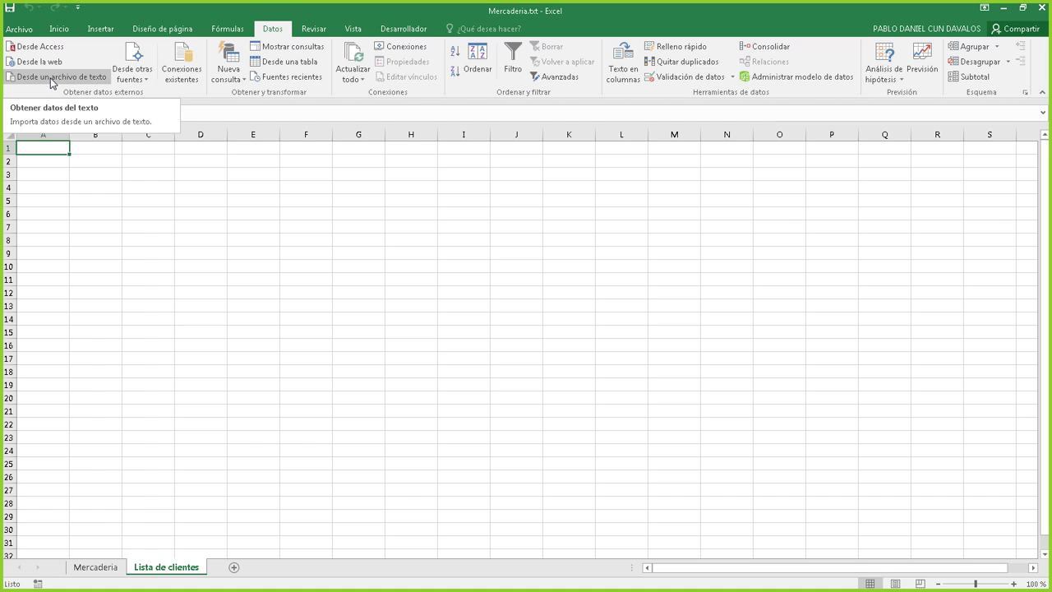
pyautogui.click(52, 83)
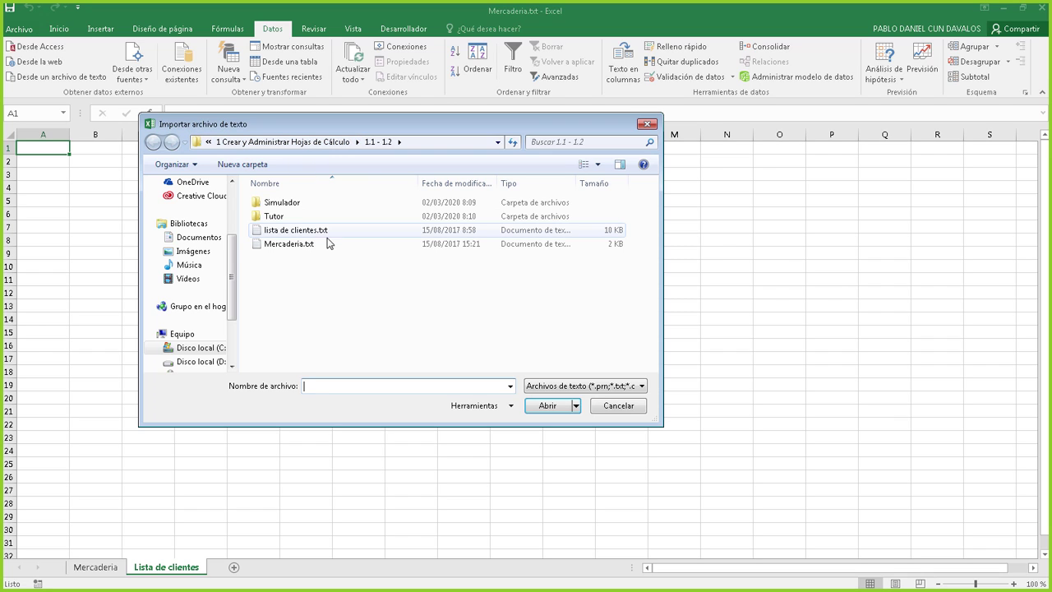
pyautogui.click(292, 232)
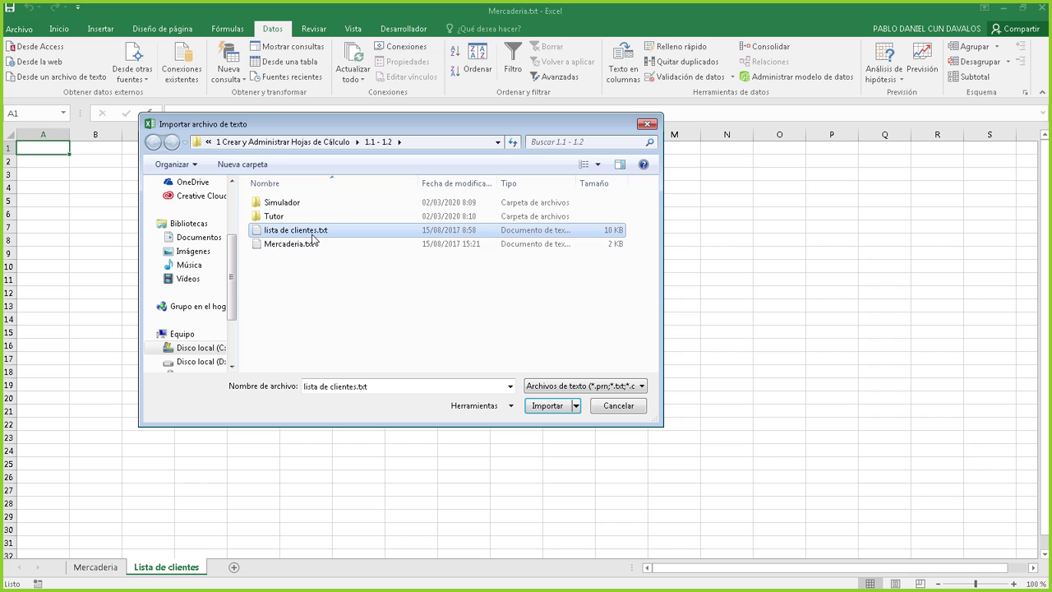
pyautogui.click(316, 231)
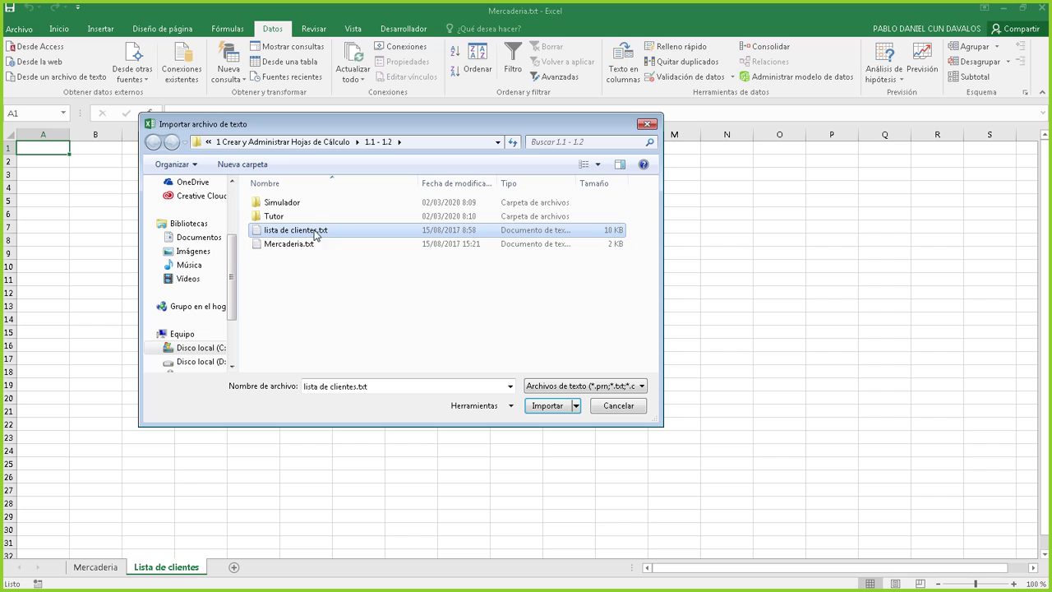
pyautogui.click(543, 410)
pyautogui.click(548, 408)
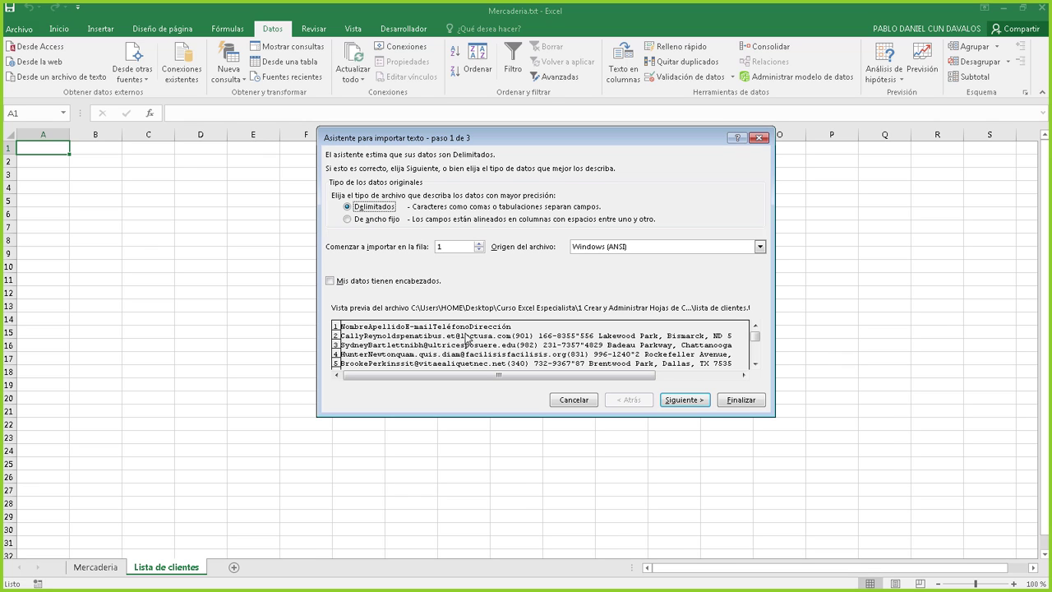
# Step: Keep the file type as delimited, mark the data as having headers, and continue to the separator settings
pyautogui.moveTo(755, 337)
pyautogui.mouseDown()
pyautogui.moveTo(756, 354)
pyautogui.moveTo(751, 339)
pyautogui.mouseUp()
pyautogui.click(331, 282)
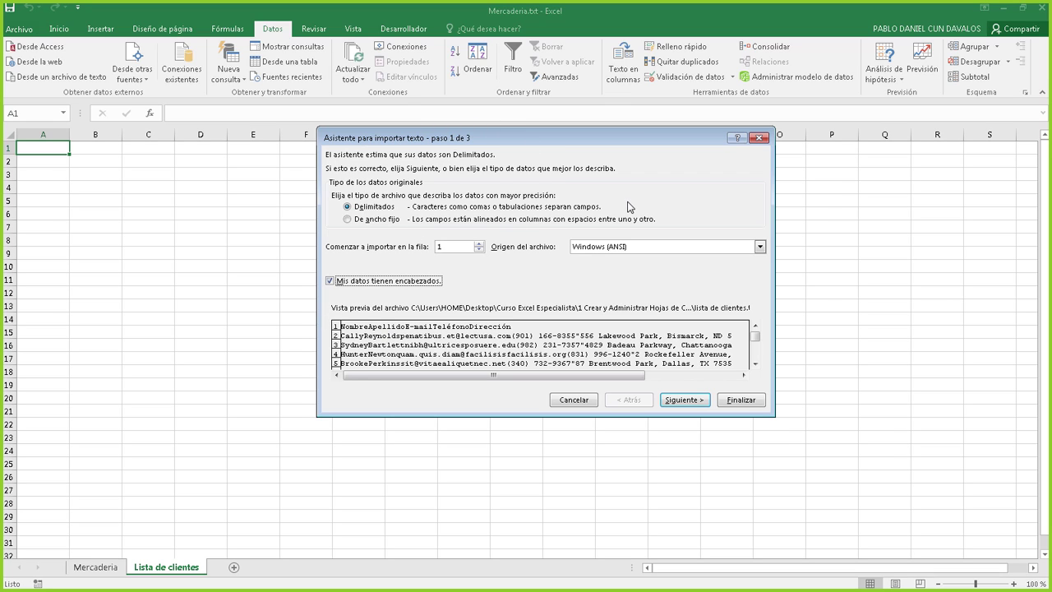
pyautogui.click(692, 400)
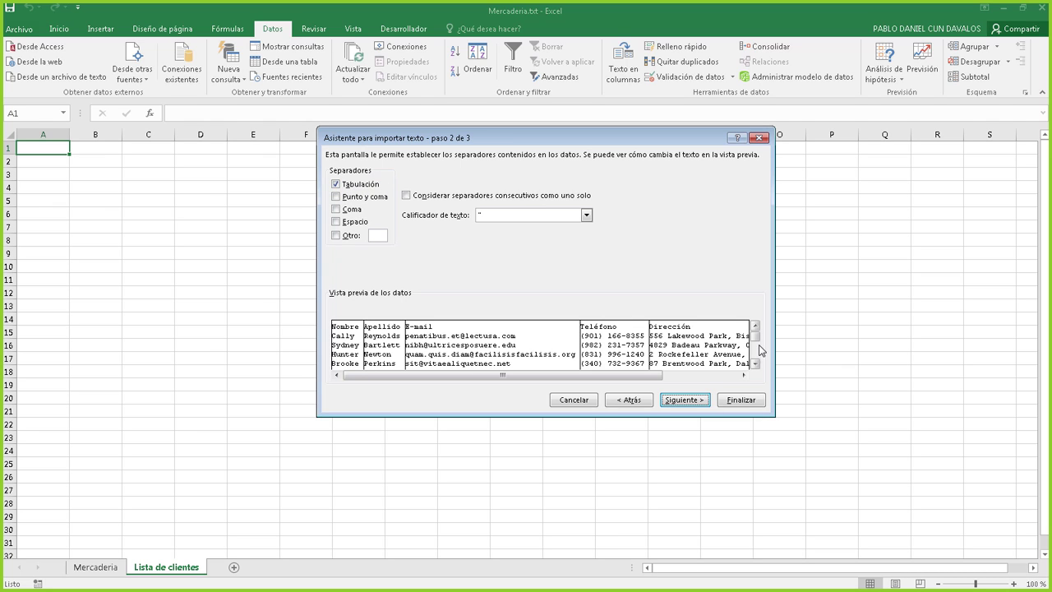
# Step: Check the tab-separated preview, finish the import wizard, and place the data at =$A$1 of the existing worksheet
pyautogui.moveTo(754, 344); pyautogui.dragTo(755, 345)
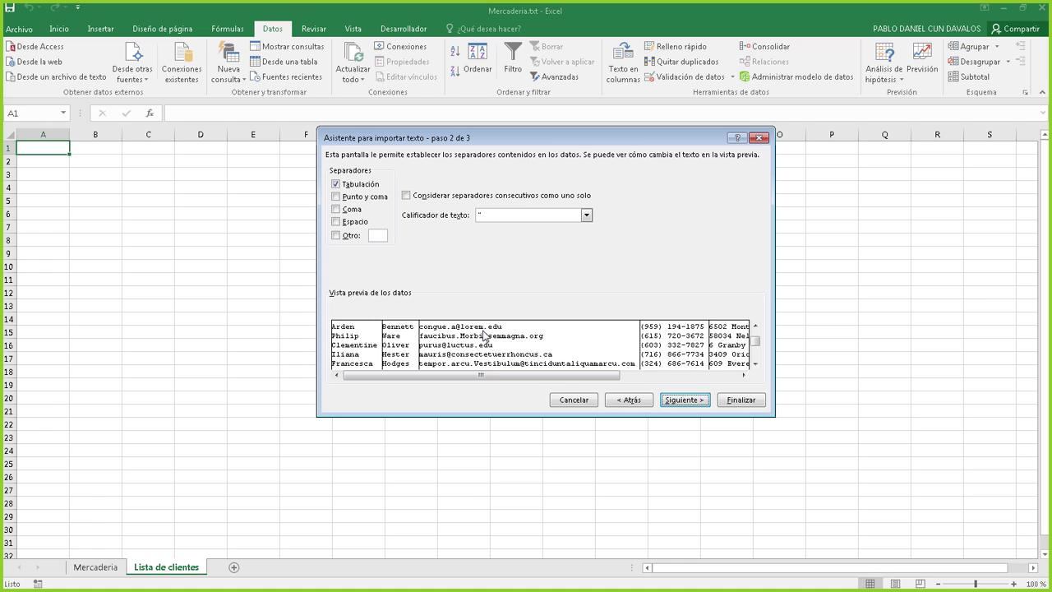
pyautogui.click(757, 328)
pyautogui.click(757, 328)
pyautogui.click(756, 328)
pyautogui.click(757, 327)
pyautogui.click(757, 327)
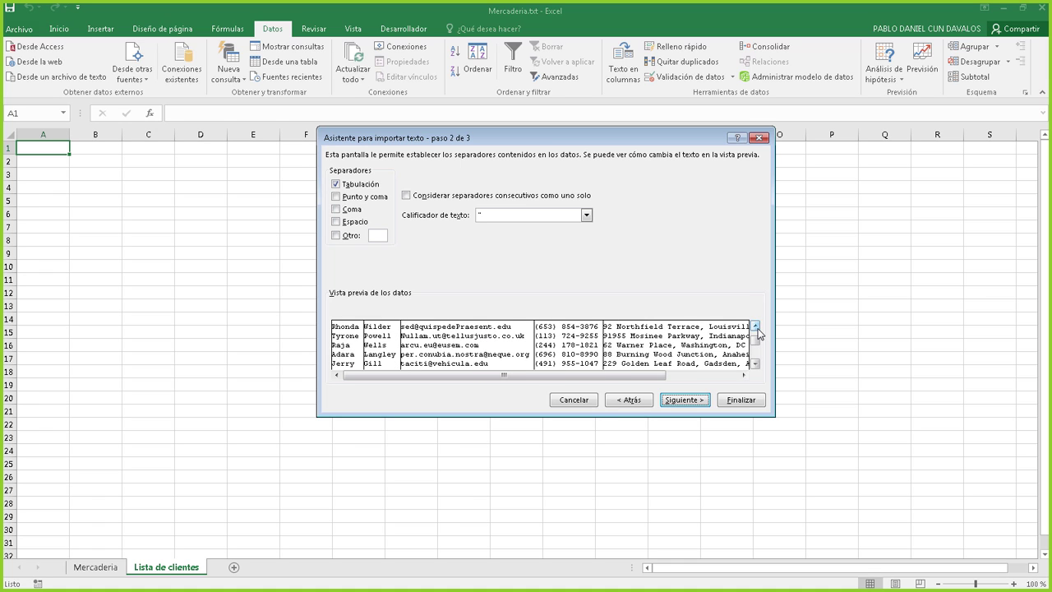
pyautogui.click(756, 328)
pyautogui.click(757, 328)
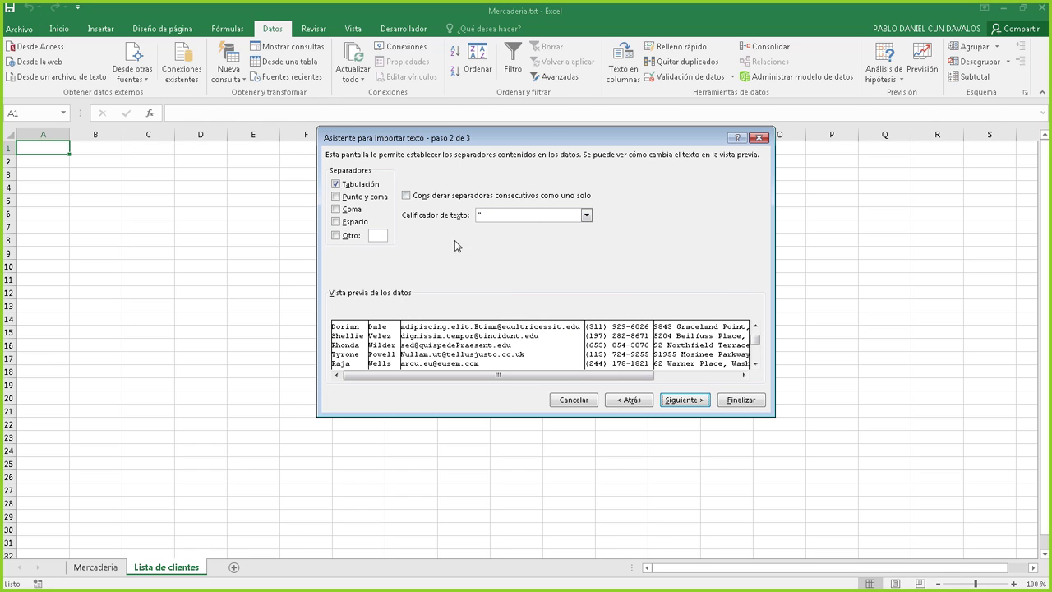
pyautogui.click(743, 402)
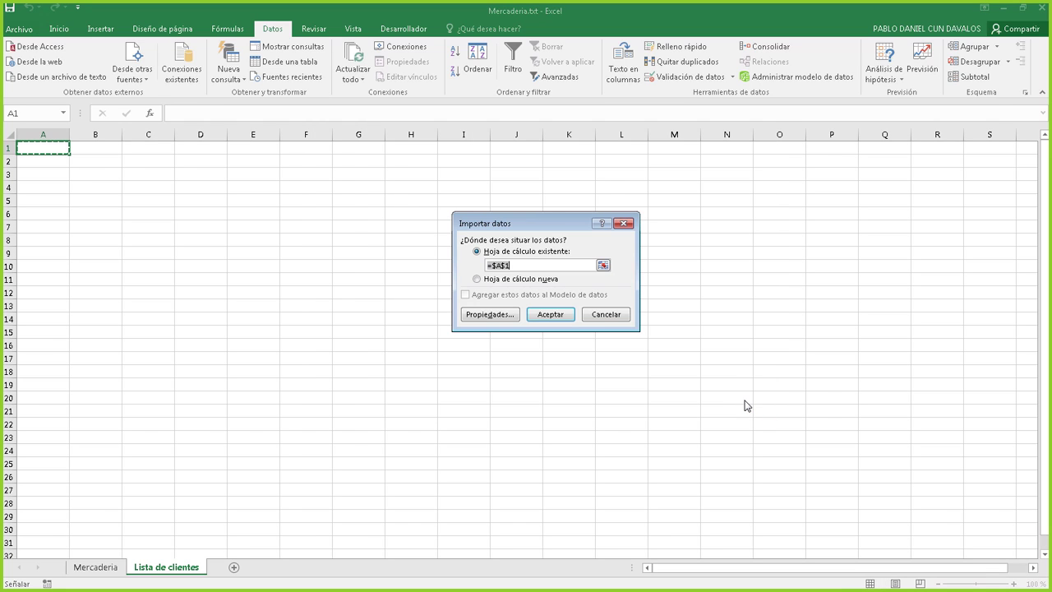
pyautogui.moveTo(507, 226); pyautogui.dragTo(505, 225)
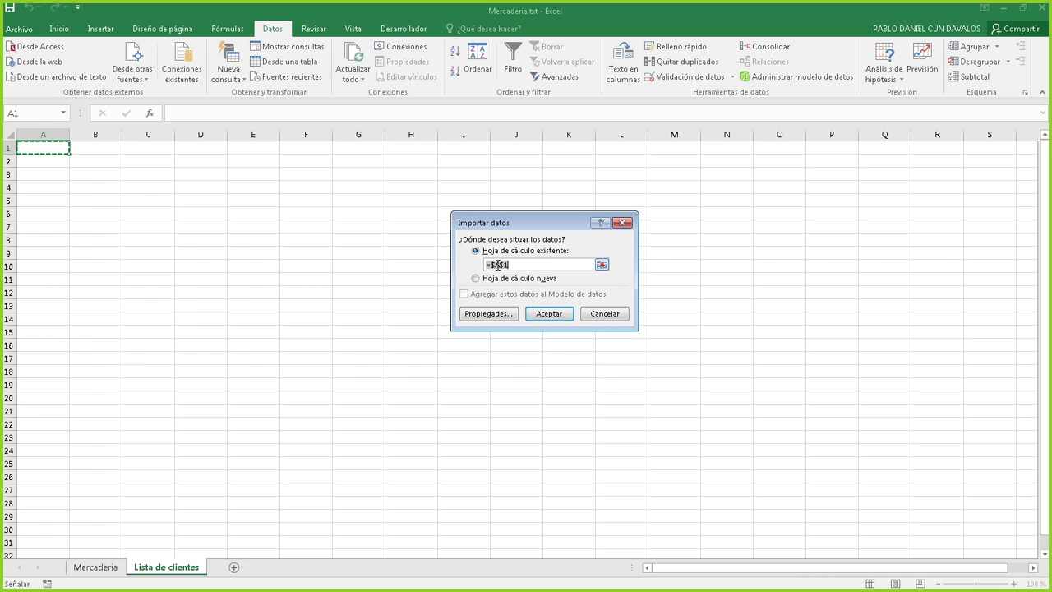
pyautogui.click(549, 314)
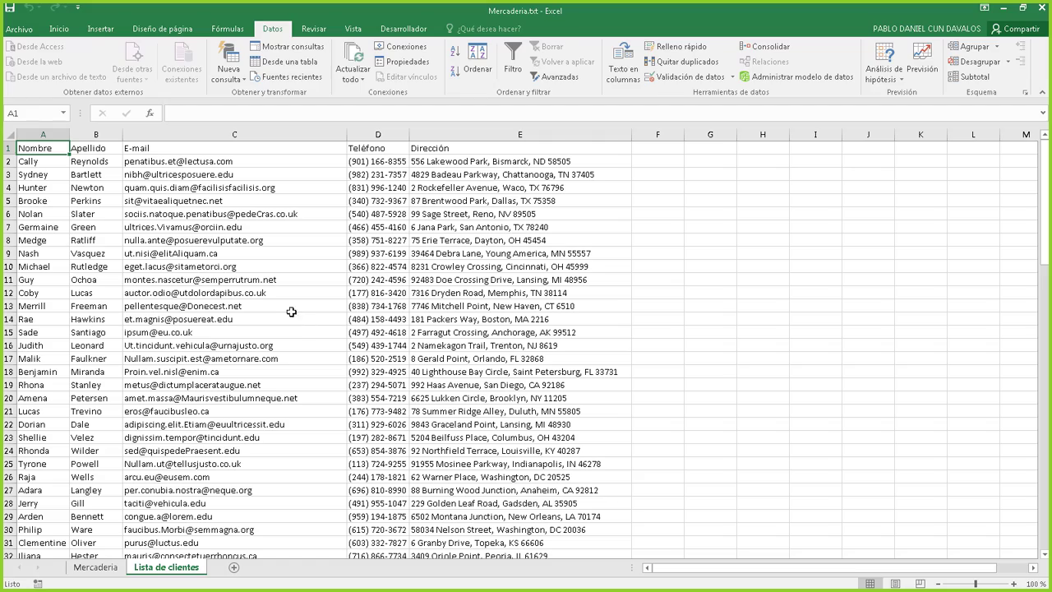
# Step: Look through the imported client list down to its last row and return to the header row
pyautogui.click(261, 281)
pyautogui.scroll(-11, 201, 304)
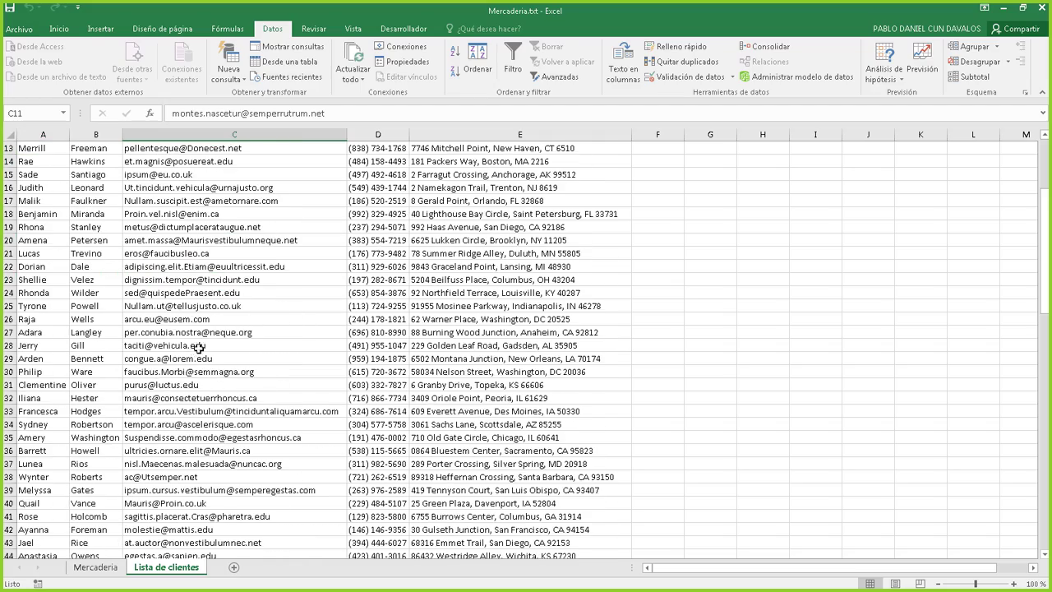
pyautogui.scroll(-19, 202, 321)
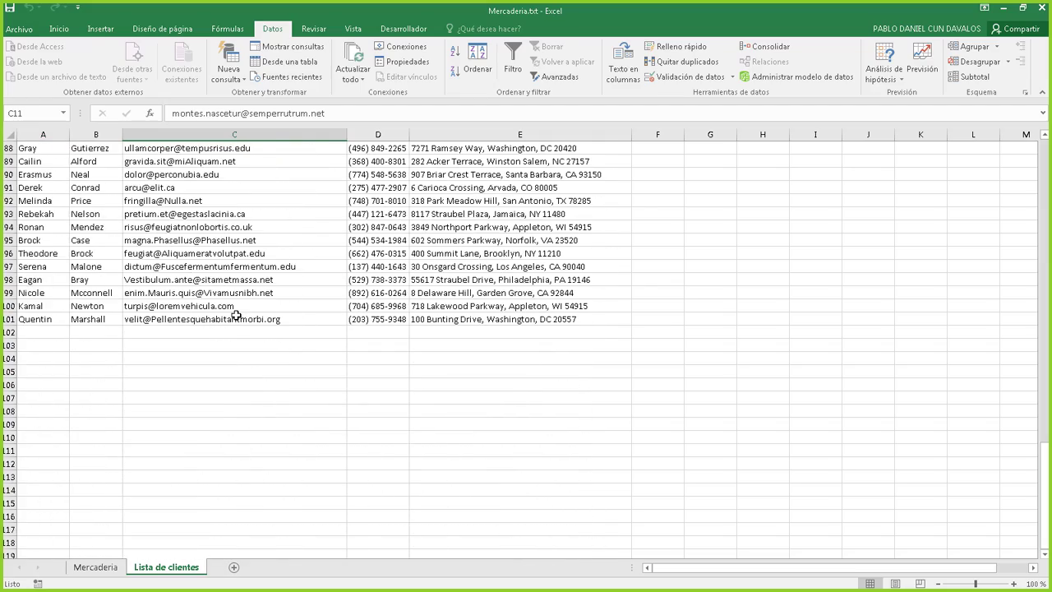
pyautogui.scroll(11, 235, 313)
pyautogui.scroll(19, 235, 313)
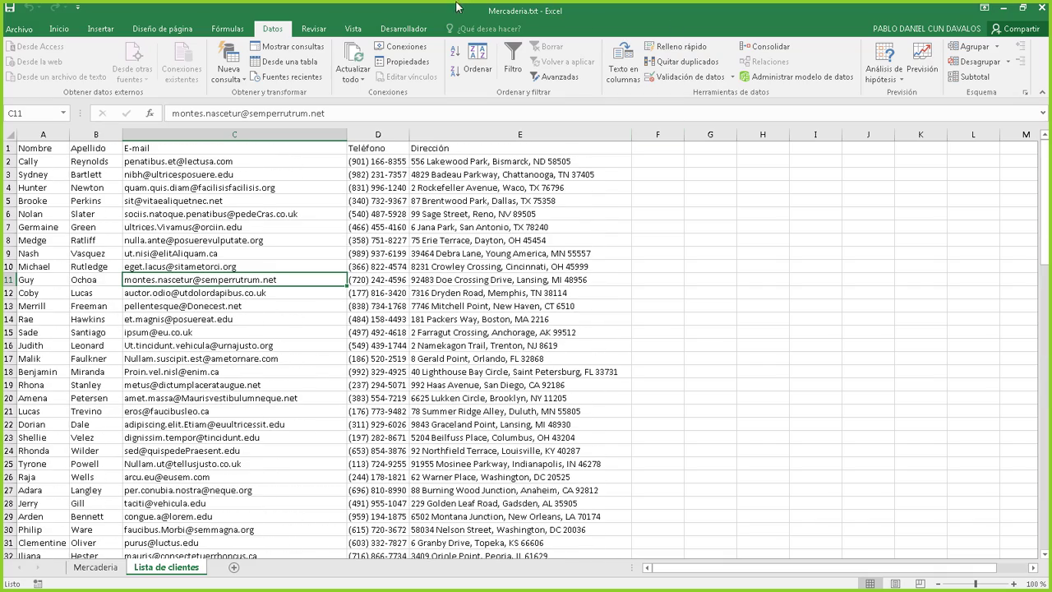
# Step: Switch back and forth between the Mercaderia and Lista de clientes sheets to compare the imported tables
pyautogui.click(107, 568)
pyautogui.click(142, 572)
pyautogui.click(92, 571)
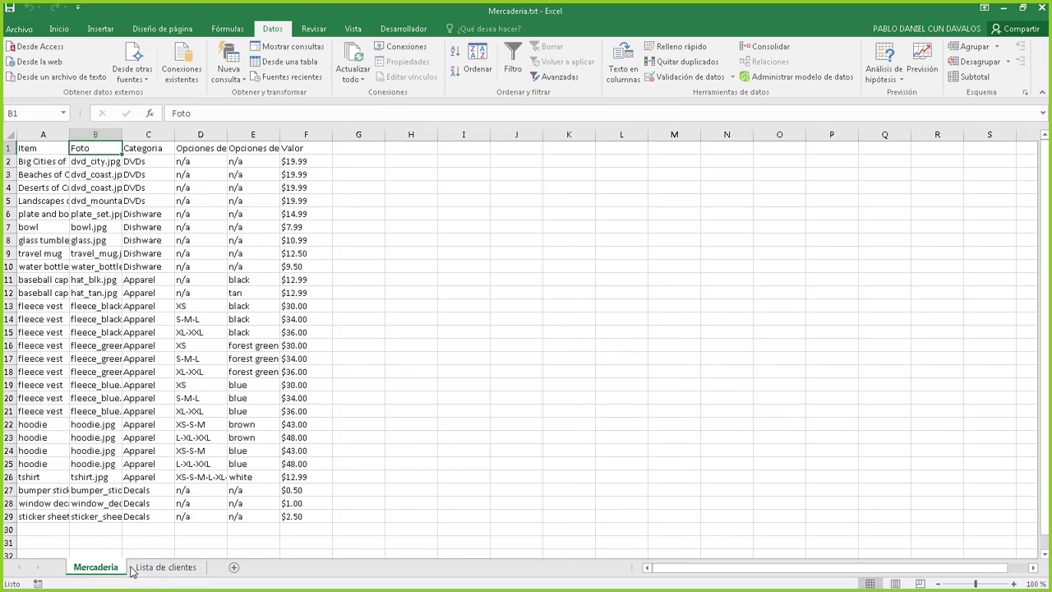
pyautogui.click(155, 573)
pyautogui.click(95, 569)
pyautogui.click(166, 571)
pyautogui.click(95, 573)
pyautogui.click(147, 571)
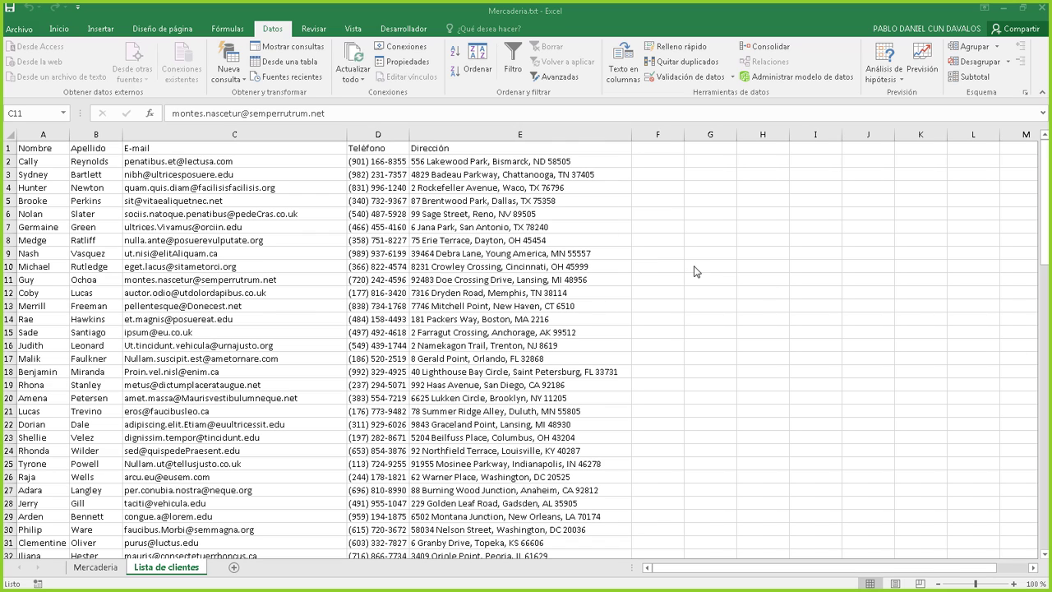
pyautogui.click(461, 185)
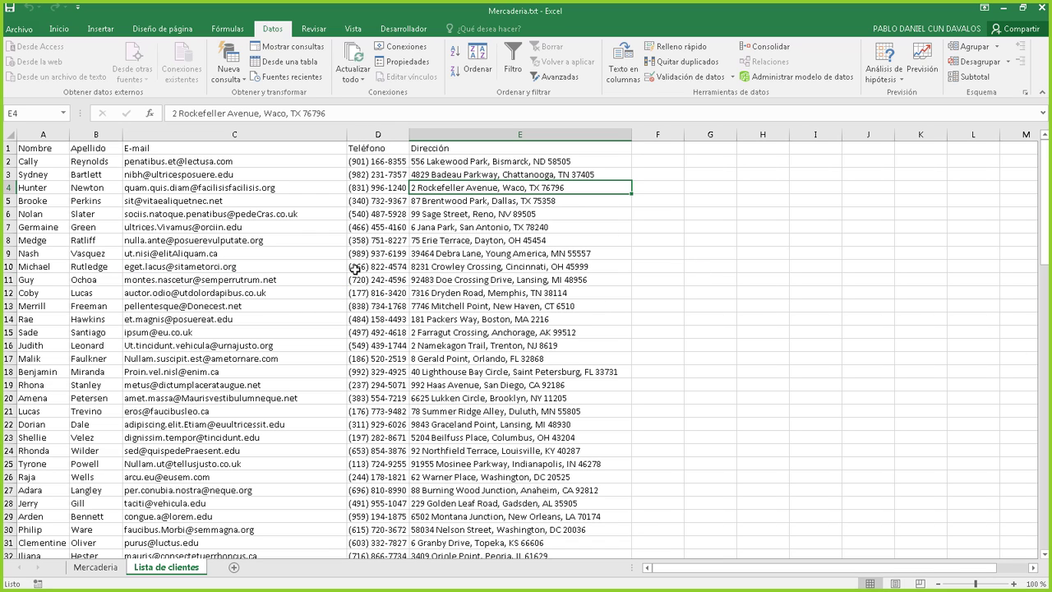
pyautogui.moveTo(337, 279); pyautogui.dragTo(266, 290)
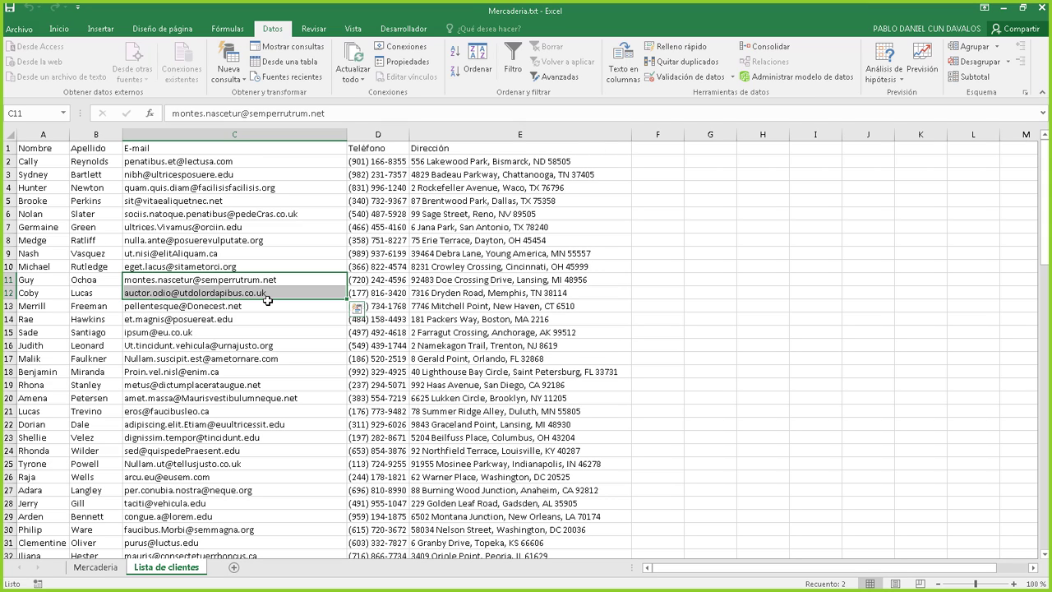
pyautogui.click(431, 249)
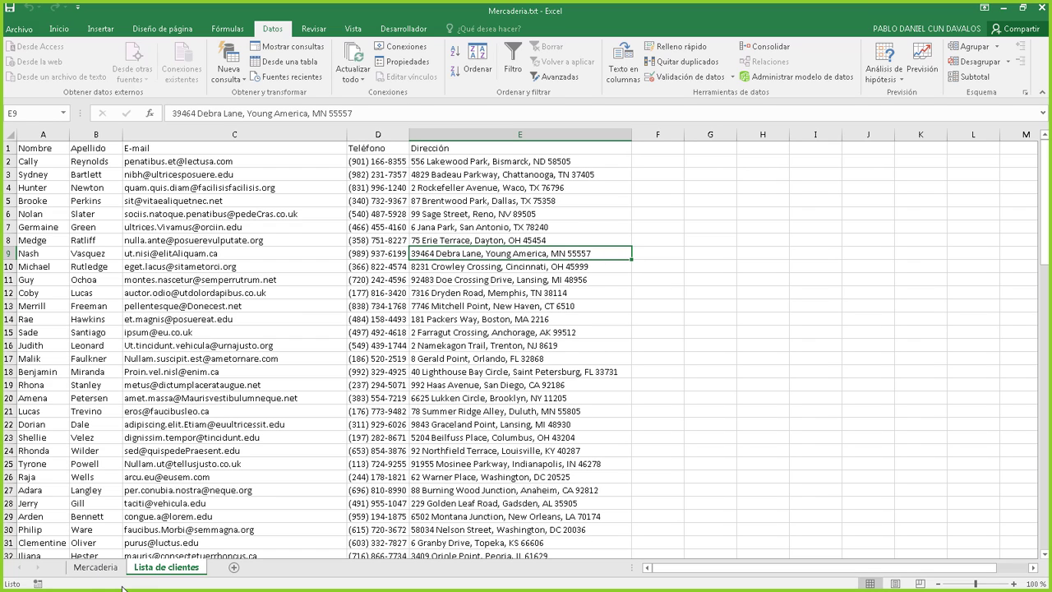
# Step: Move the Lista de clientes sheet in front of the Mercaderia sheet
pyautogui.click(97, 569)
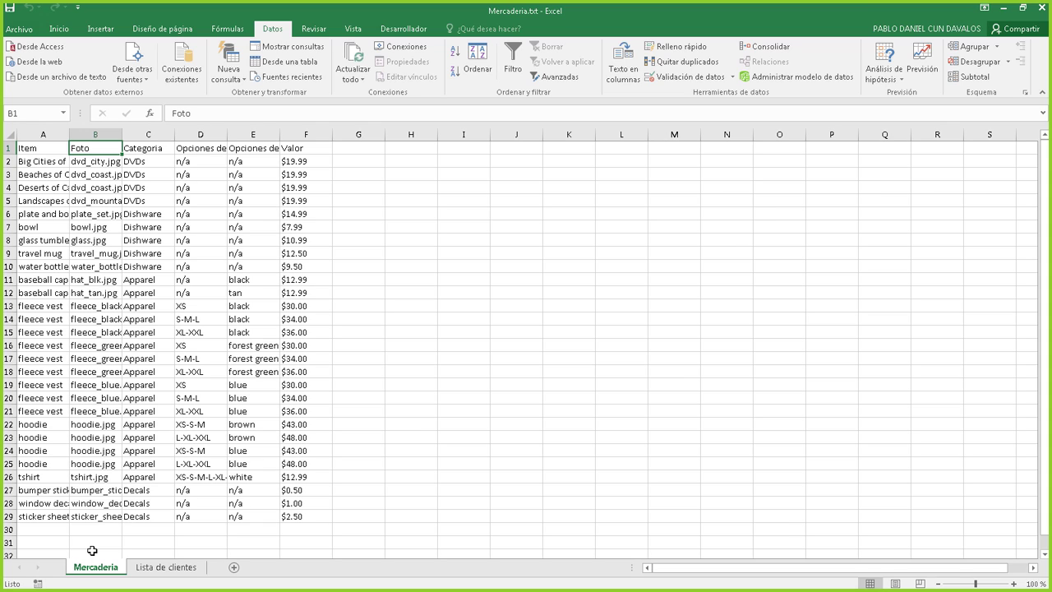
pyautogui.click(151, 571)
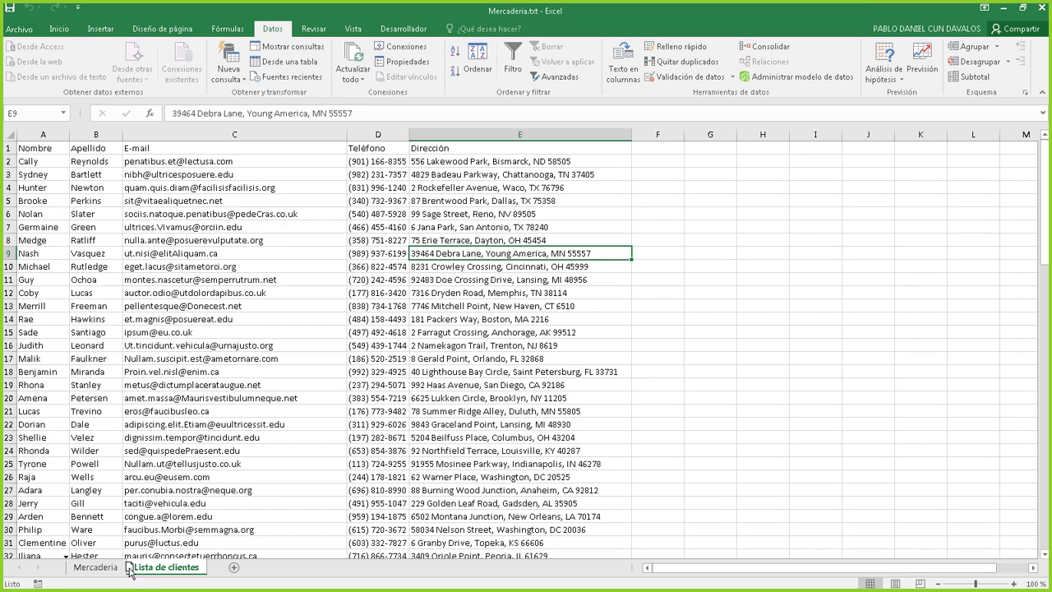
pyautogui.moveTo(141, 573)
pyautogui.mouseDown()
pyautogui.moveTo(83, 571)
pyautogui.moveTo(144, 571)
pyautogui.mouseUp()
pyautogui.moveTo(171, 572)
pyautogui.mouseDown()
pyautogui.moveTo(104, 564)
pyautogui.moveTo(159, 569)
pyautogui.moveTo(128, 560)
pyautogui.moveTo(156, 567)
pyautogui.moveTo(101, 569)
pyautogui.mouseUp()
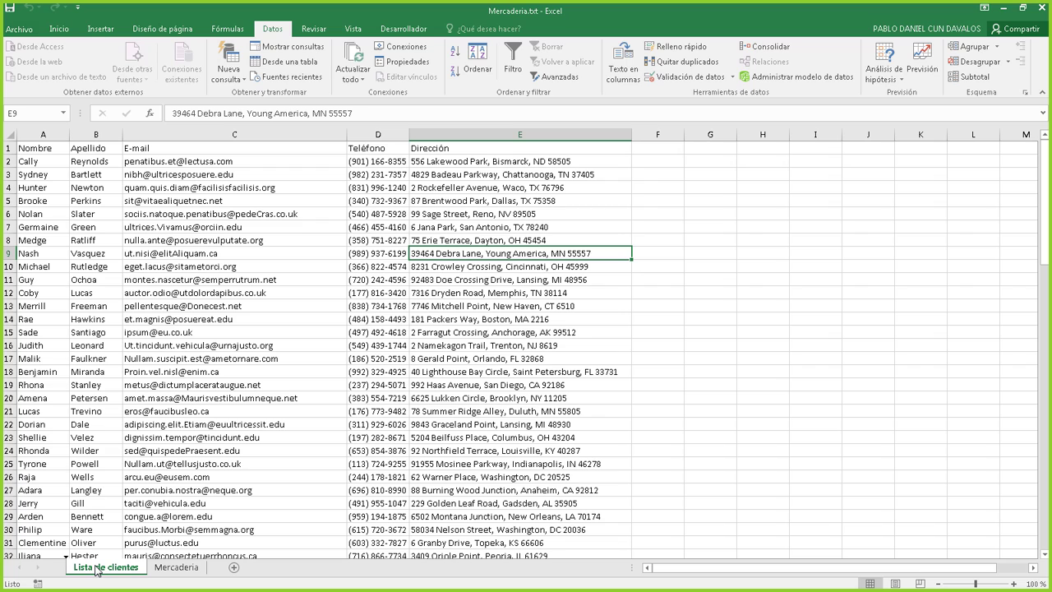
# Step: Duplicate the Lista de clientes sheet after Mercaderia, and place a copy of Mercaderia at the end
pyautogui.moveTo(96, 570); pyautogui.dragTo(97, 569)
pyautogui.moveTo(95, 561); pyautogui.dragTo(212, 563)
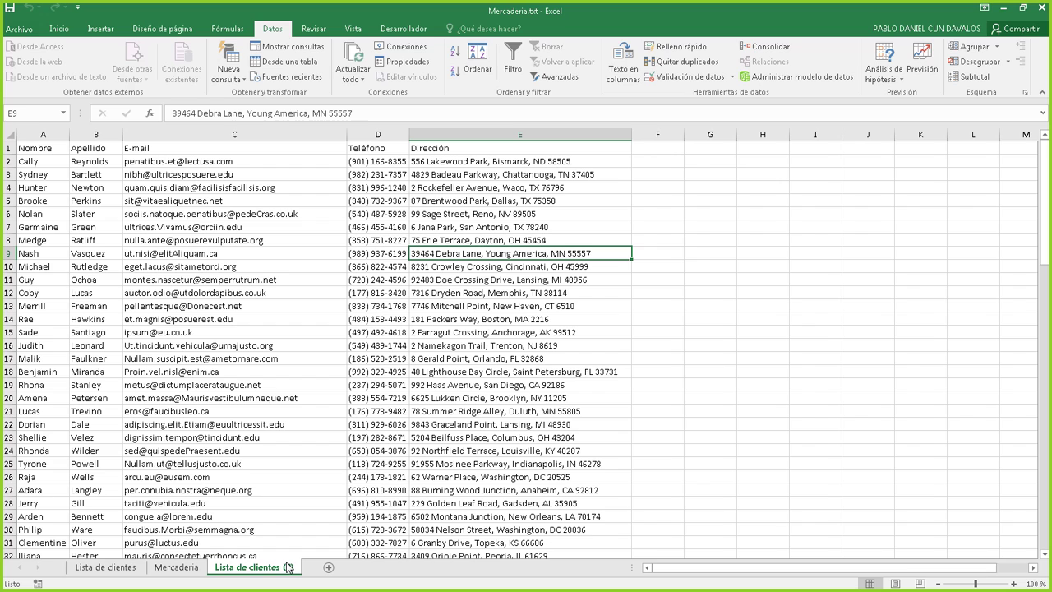
pyautogui.click(183, 567)
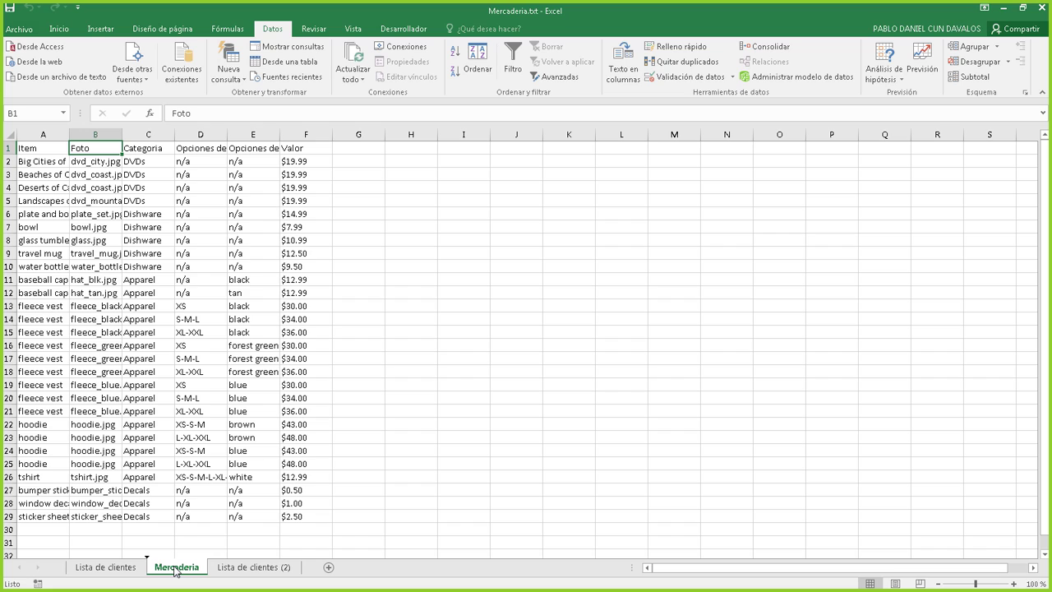
pyautogui.moveTo(174, 572); pyautogui.dragTo(304, 565)
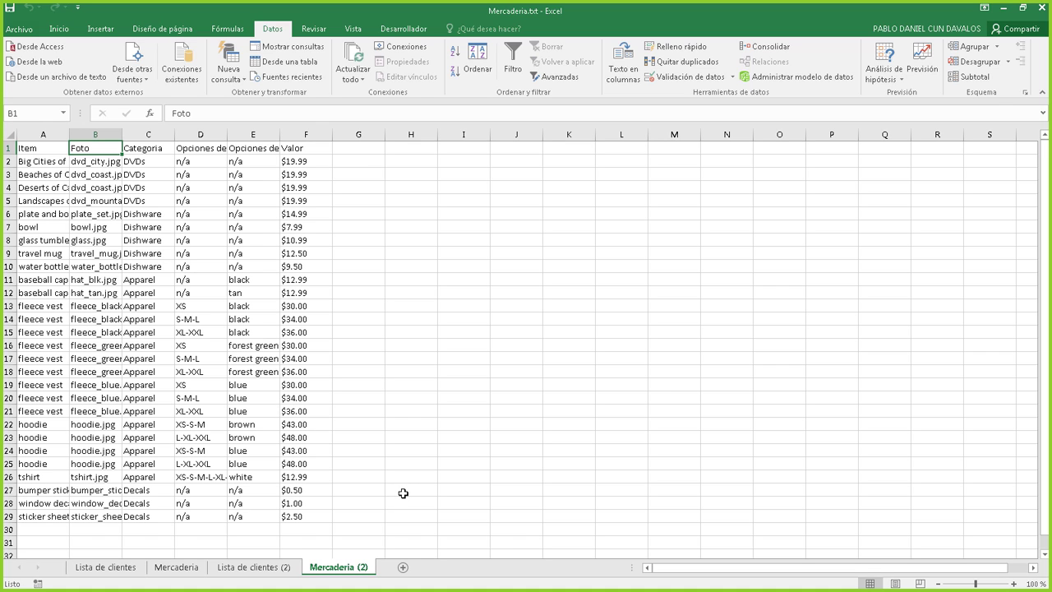
# Step: Copy the first Lista de clientes sheet into a new workbook, choosing (nuevo libro) as the destination with Crear una copia enabled
pyautogui.click(105, 568)
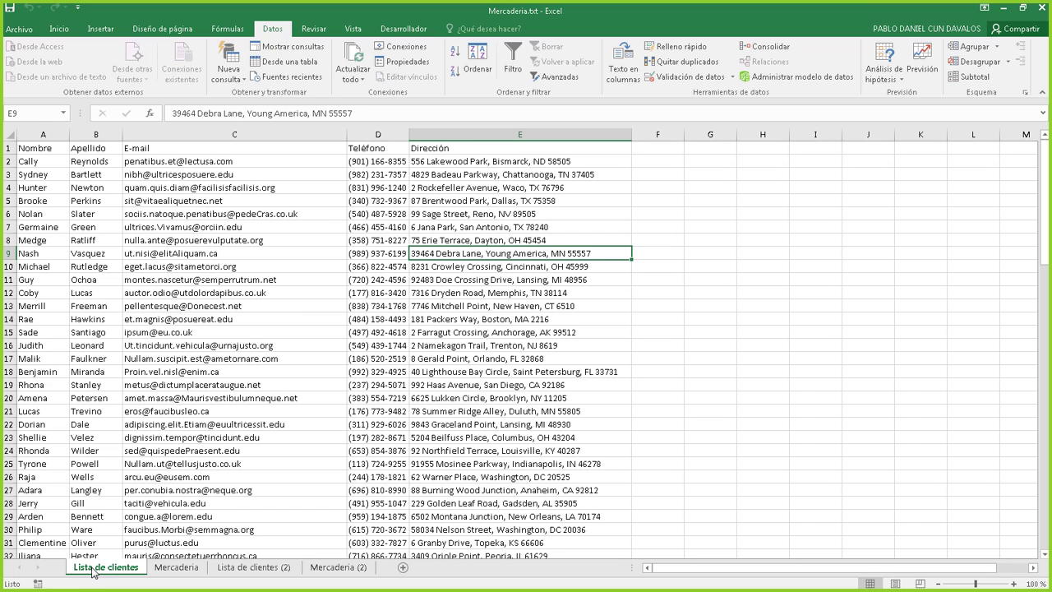
pyautogui.rightClick(96, 568)
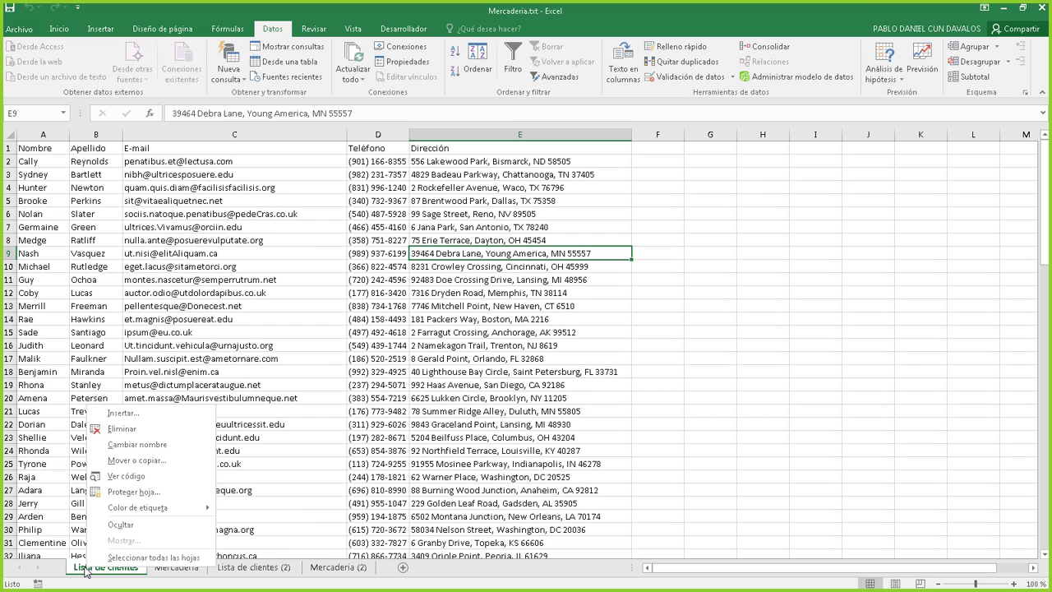
pyautogui.rightClick(82, 569)
pyautogui.rightClick(89, 570)
pyautogui.rightClick(84, 569)
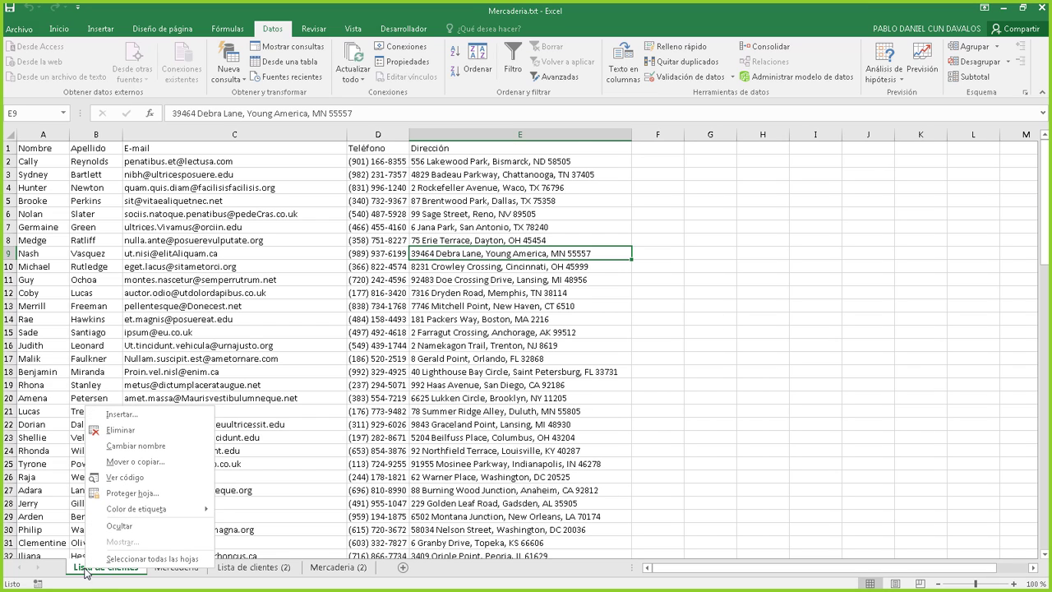
pyautogui.click(161, 466)
pyautogui.moveTo(116, 374); pyautogui.dragTo(277, 267)
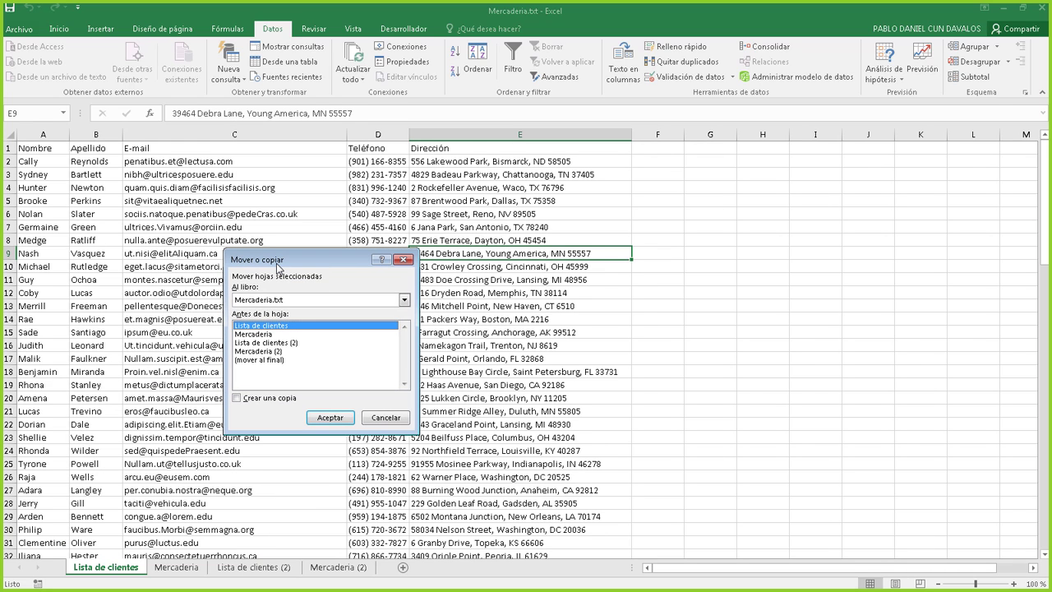
pyautogui.click(254, 299)
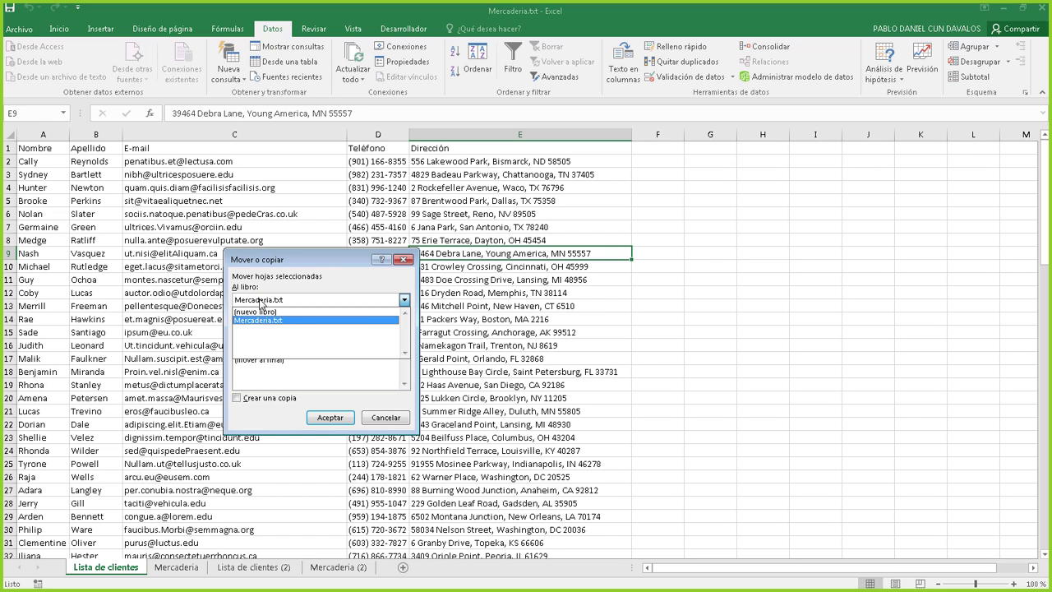
pyautogui.click(263, 314)
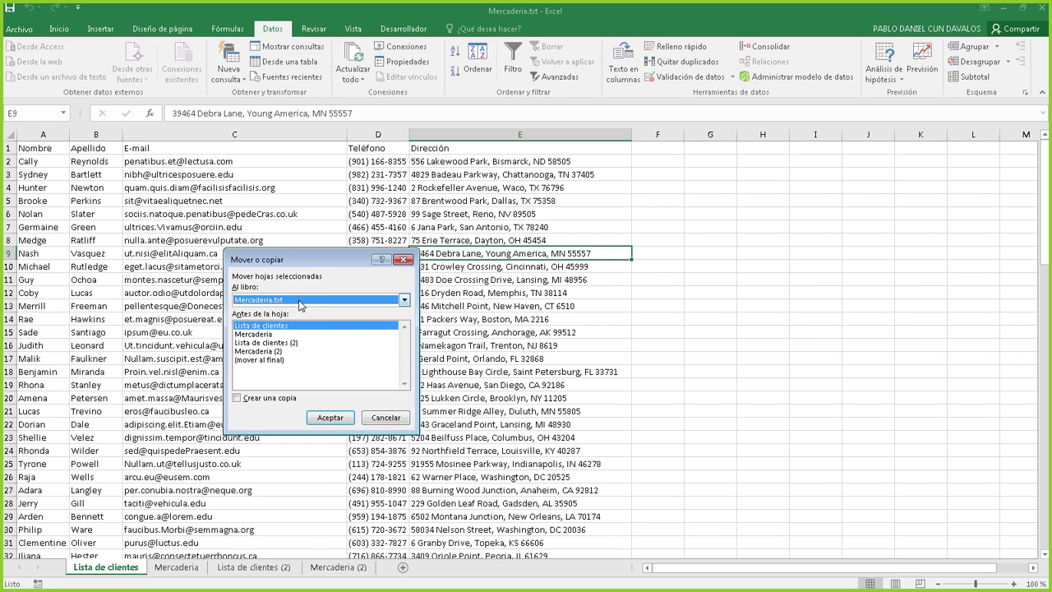
pyautogui.click(300, 302)
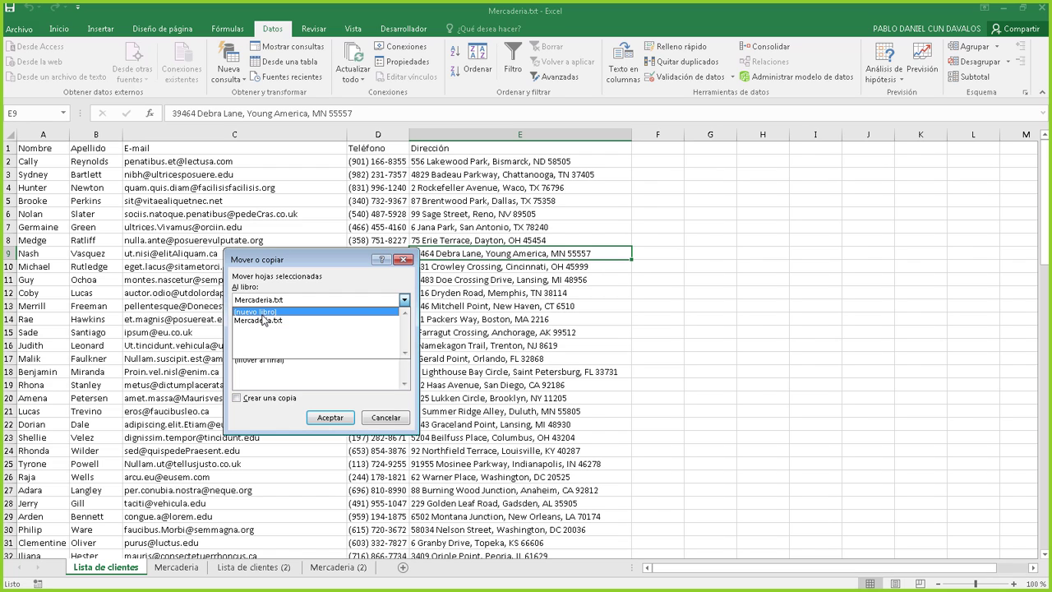
pyautogui.click(262, 313)
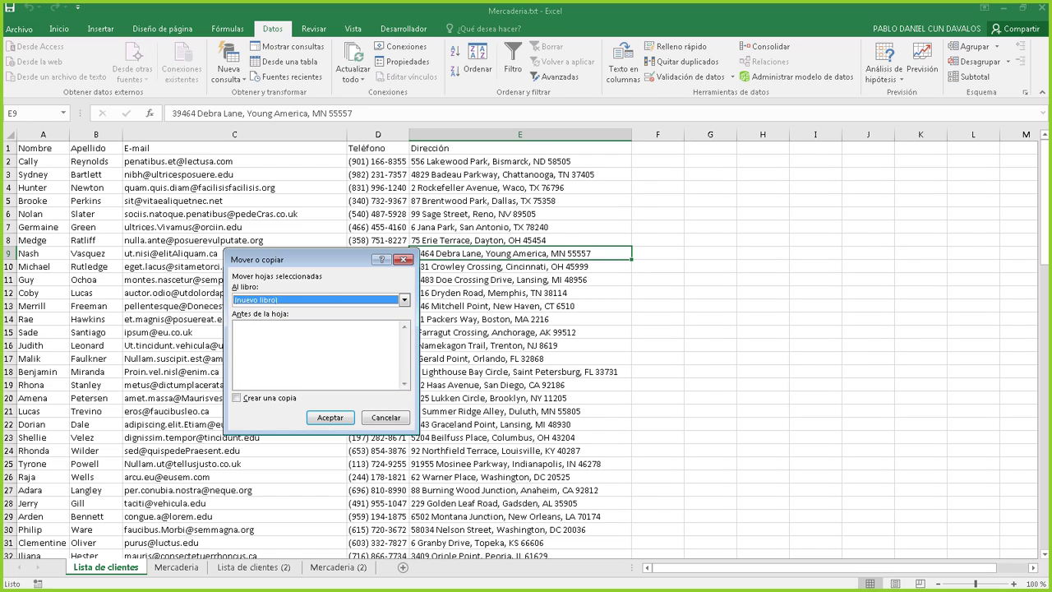
pyautogui.click(332, 303)
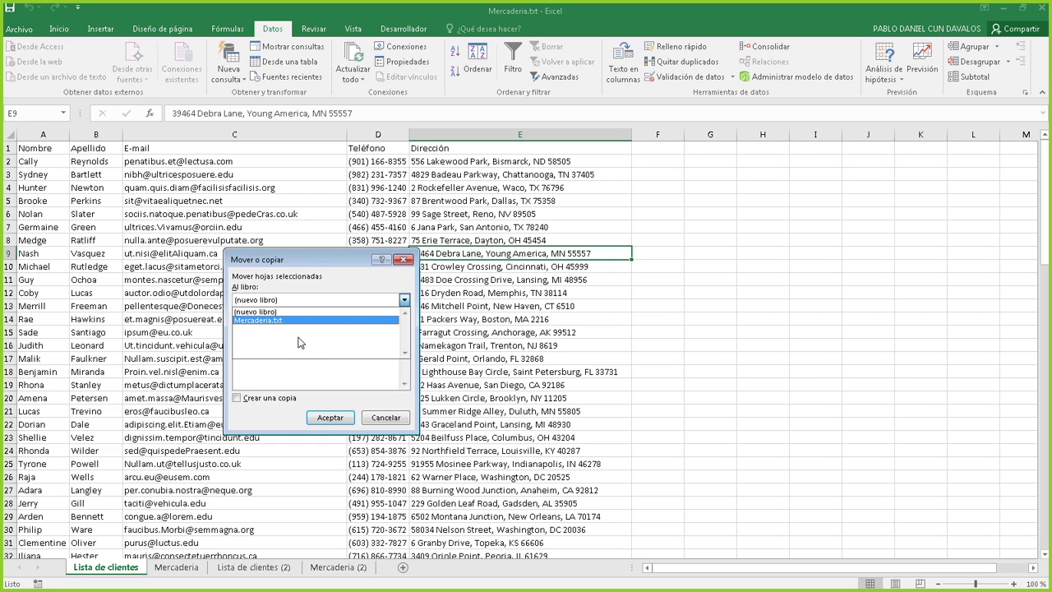
pyautogui.click(260, 312)
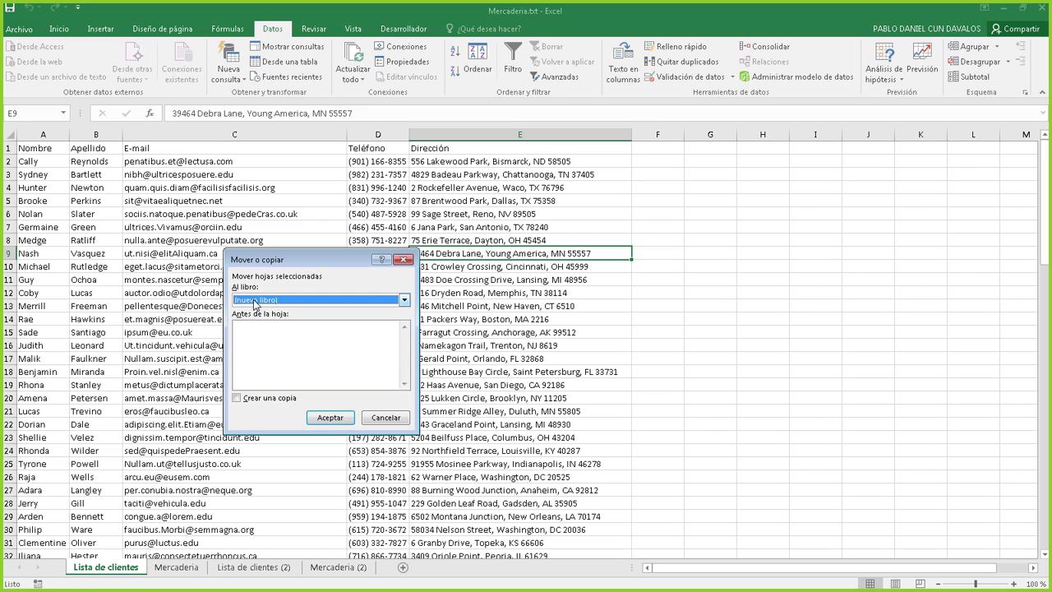
pyautogui.click(236, 398)
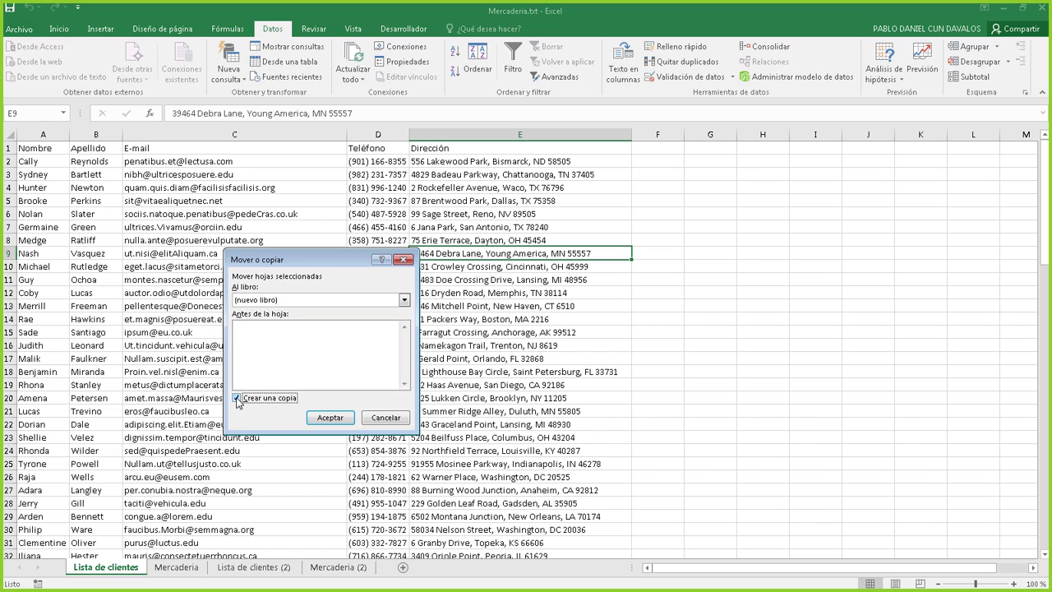
pyautogui.click(238, 399)
pyautogui.click(330, 418)
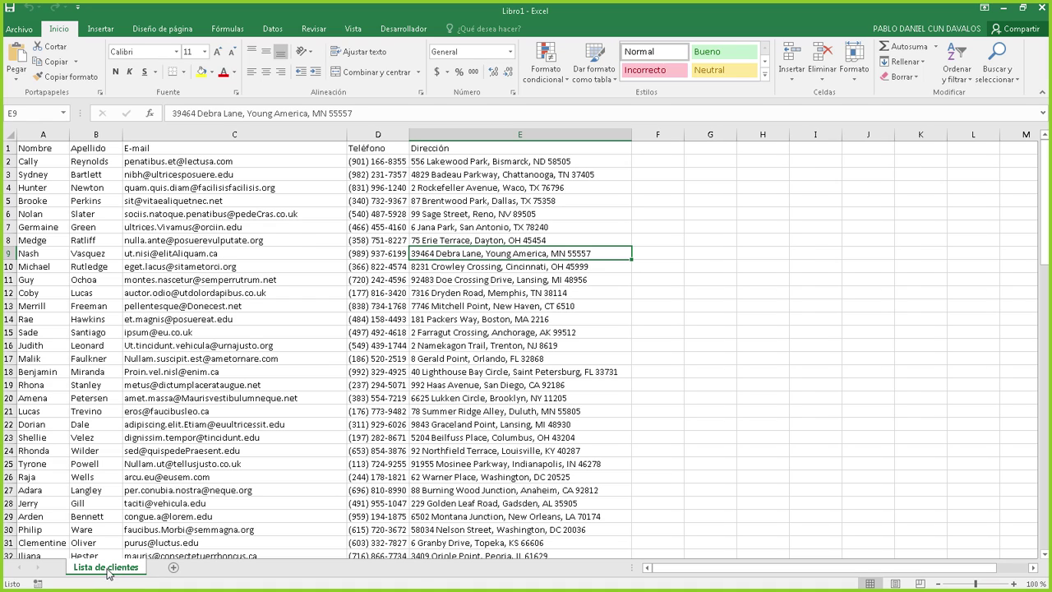
# Step: Rename the copied sheet in the new workbook as Rol de pagos
pyautogui.doubleClick(111, 568)
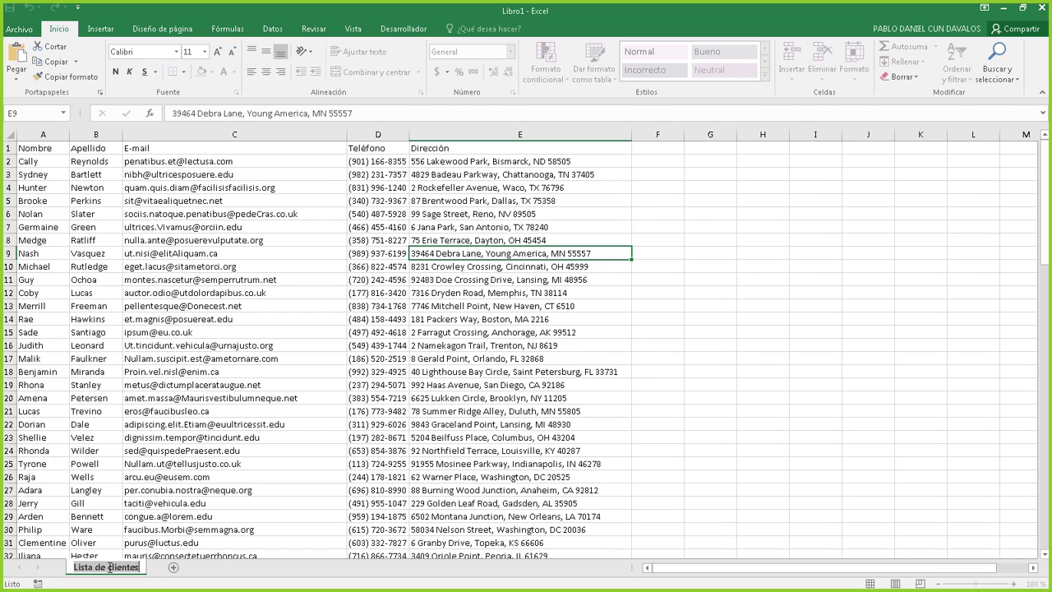
pyautogui.write('R')
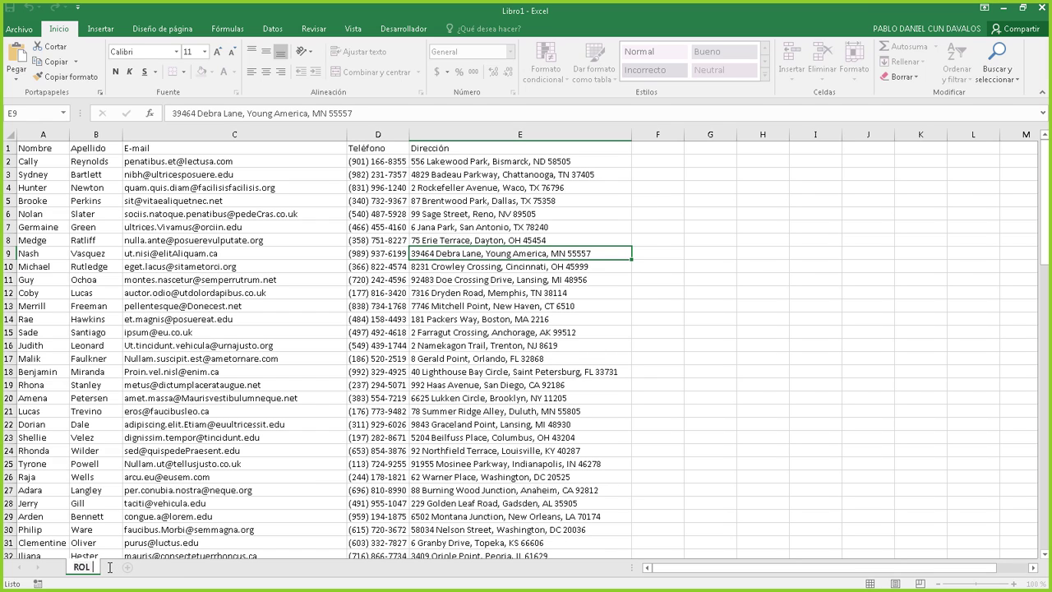
pyautogui.write('ol de pagos')
pyautogui.press('Return')
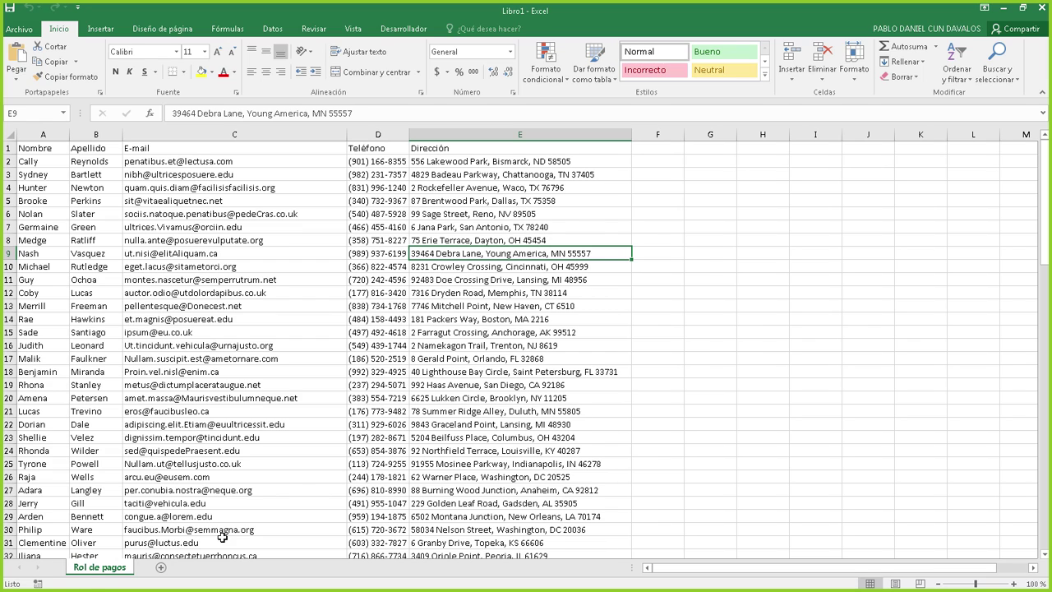
# Step: Arrange all open workbook windows side by side with the Vertical option
pyautogui.click(332, 276)
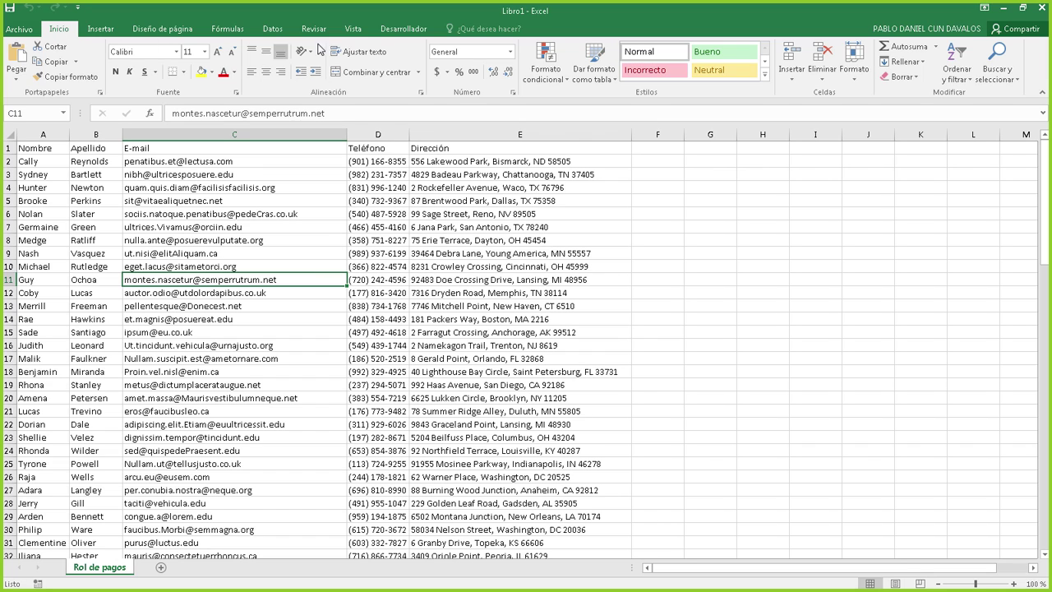
pyautogui.click(353, 31)
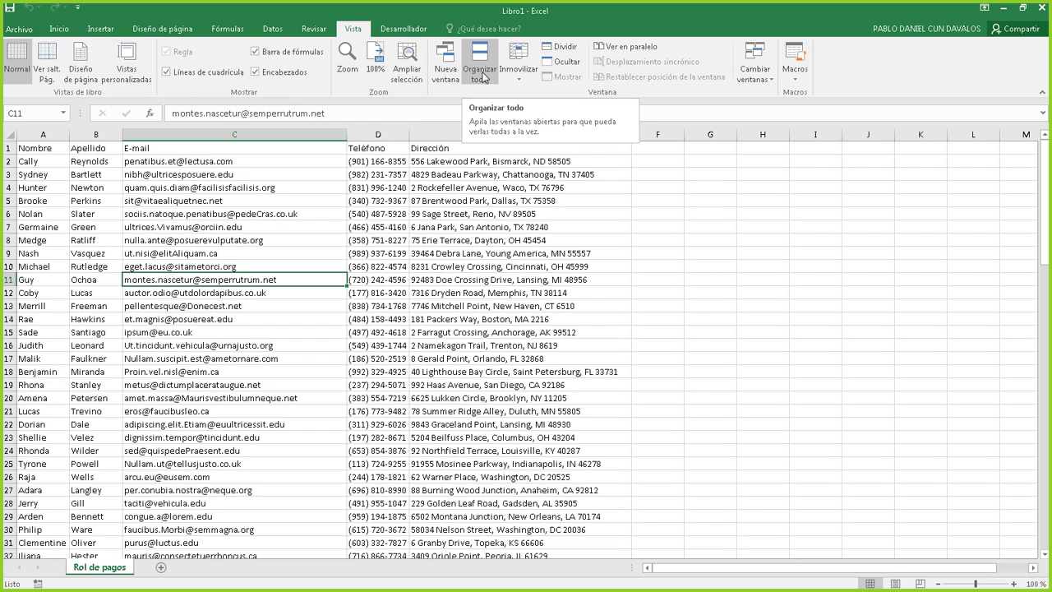
pyautogui.click(482, 76)
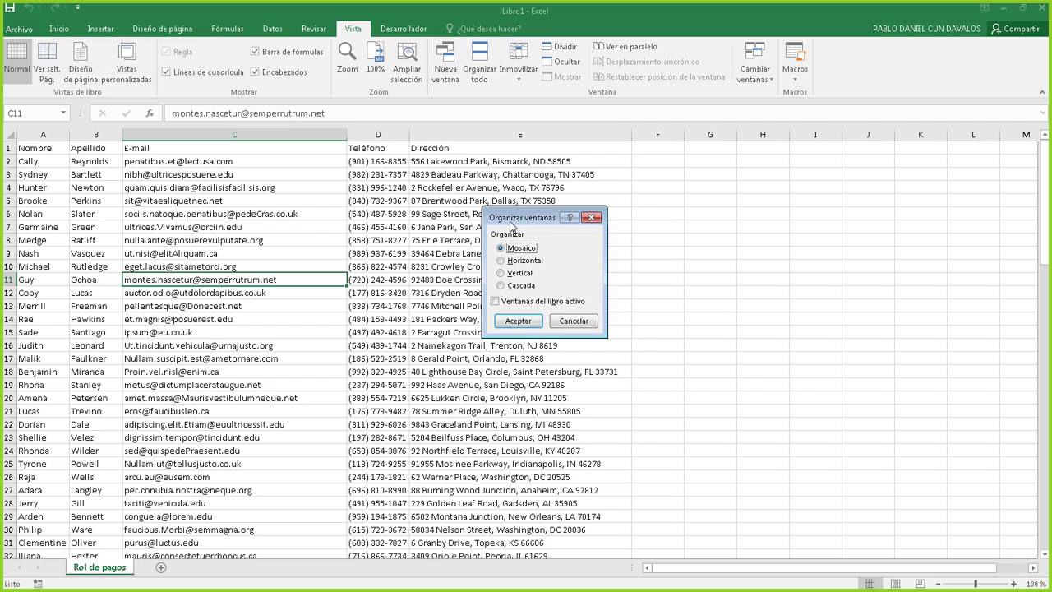
pyautogui.moveTo(516, 220); pyautogui.dragTo(504, 209)
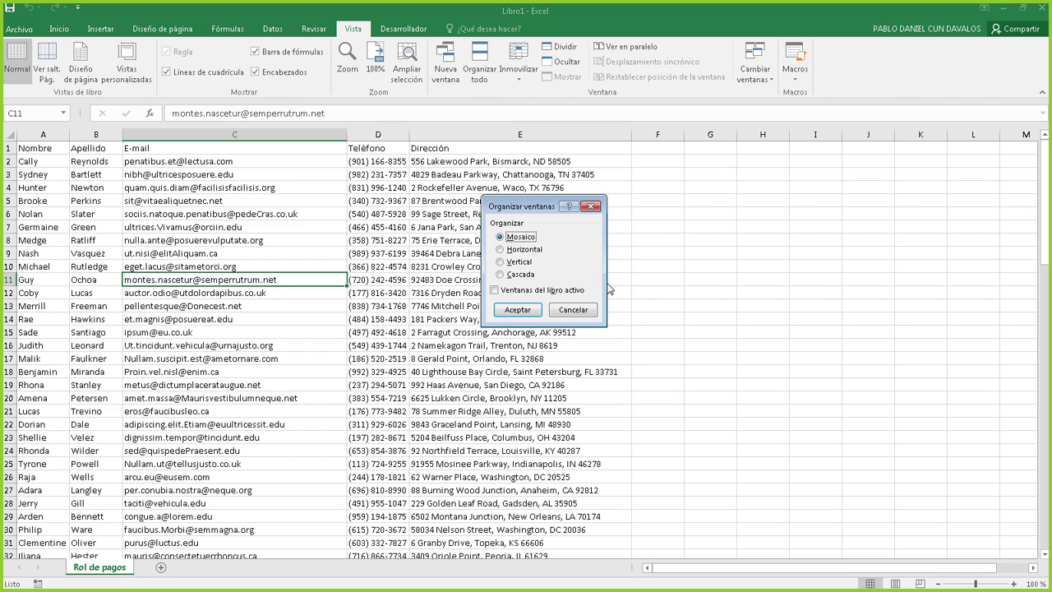
pyautogui.click(500, 263)
pyautogui.click(518, 311)
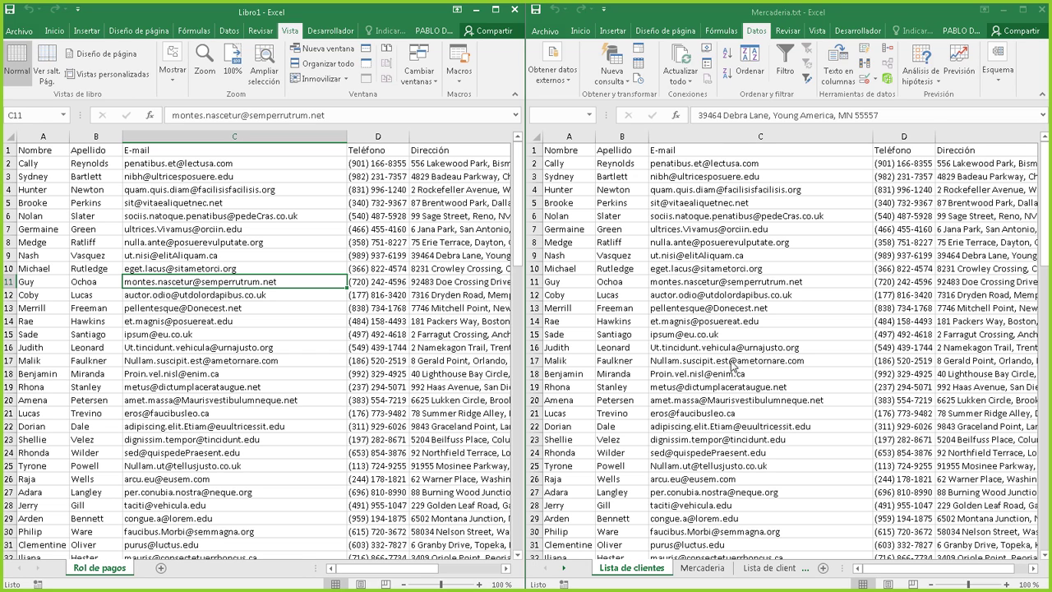
# Step: Copy the Rol de pagos sheet from Libro1 into the Mercaderia.txt workbook, placing it before Lista de clientes
pyautogui.click(105, 571)
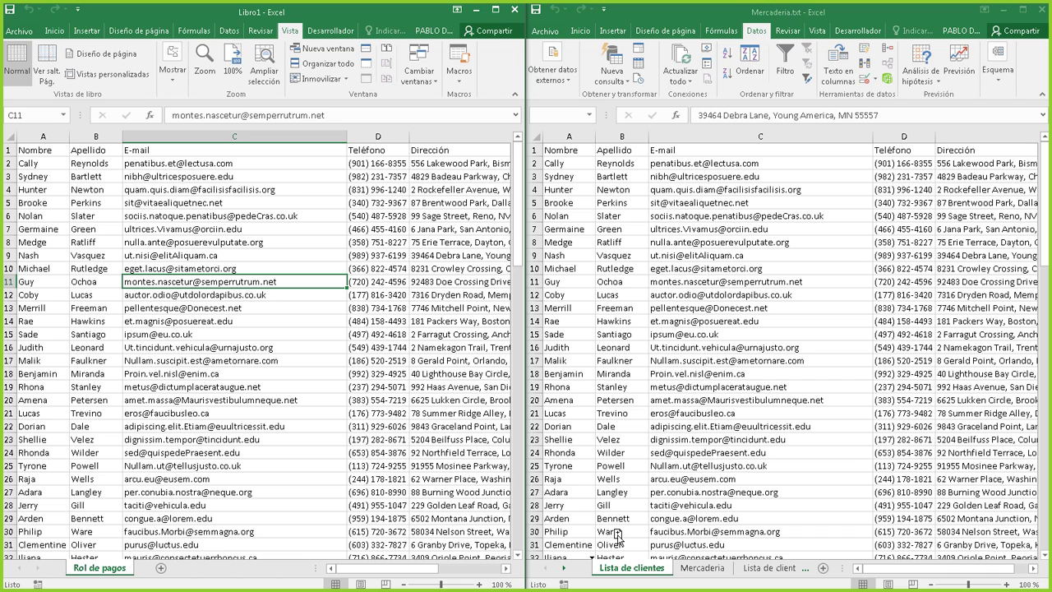
pyautogui.moveTo(720, 547)
pyautogui.mouseDown()
pyautogui.moveTo(652, 562)
pyautogui.moveTo(747, 553)
pyautogui.moveTo(655, 566)
pyautogui.moveTo(711, 565)
pyautogui.moveTo(623, 564)
pyautogui.moveTo(729, 564)
pyautogui.moveTo(595, 565)
pyautogui.mouseUp()
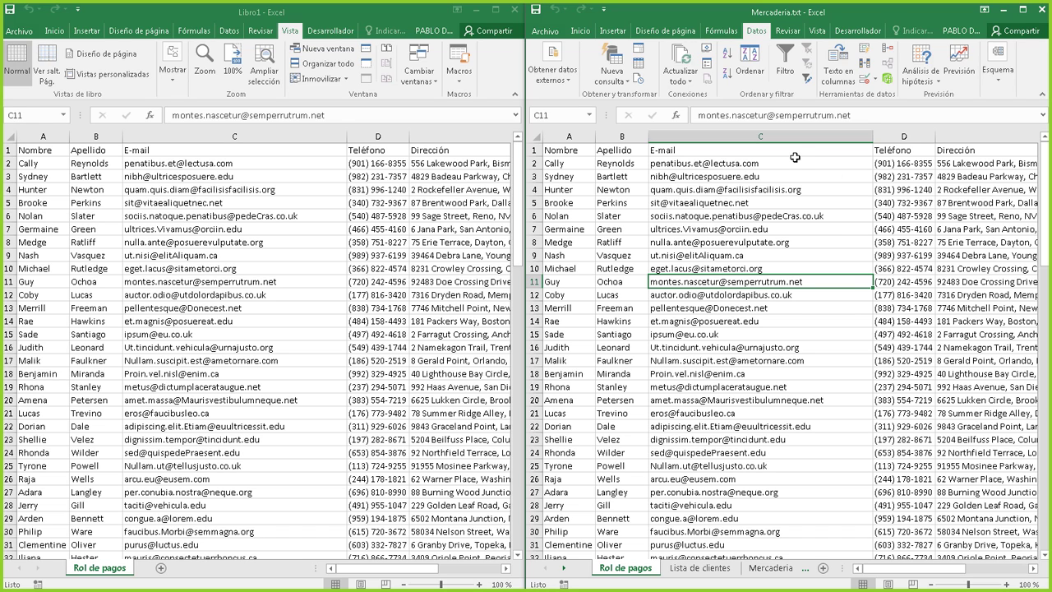
pyautogui.click(325, 187)
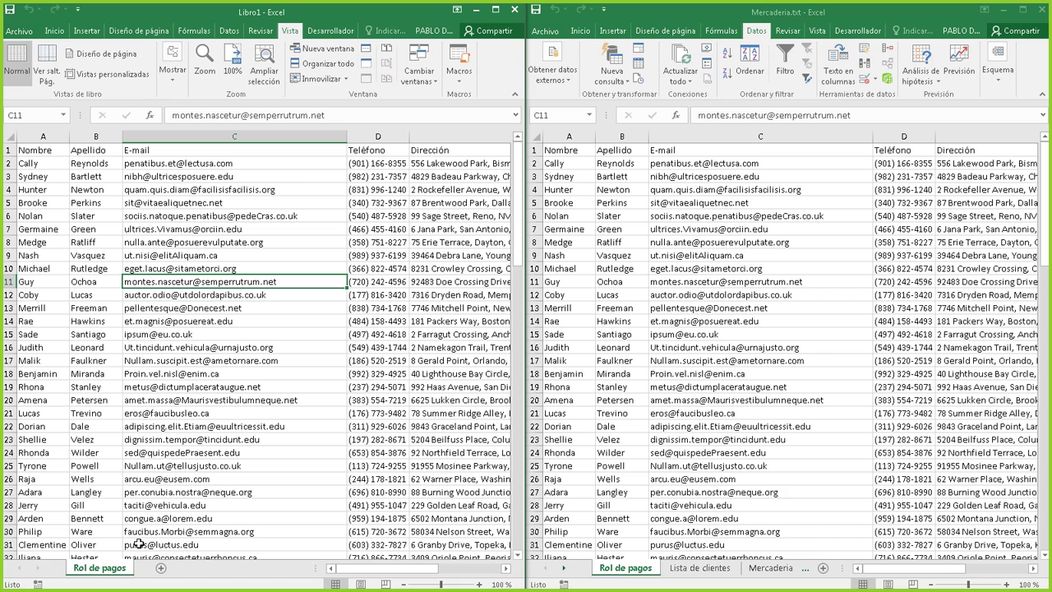
pyautogui.rightClick(88, 573)
pyautogui.rightClick(87, 573)
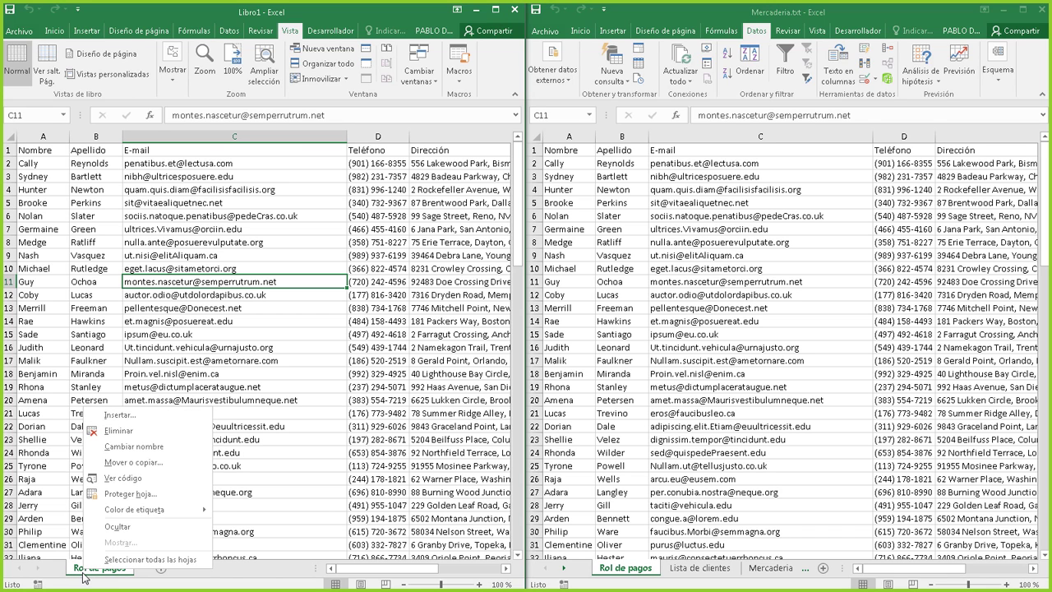
pyautogui.click(136, 474)
pyautogui.moveTo(131, 389); pyautogui.dragTo(342, 236)
pyautogui.click(271, 271)
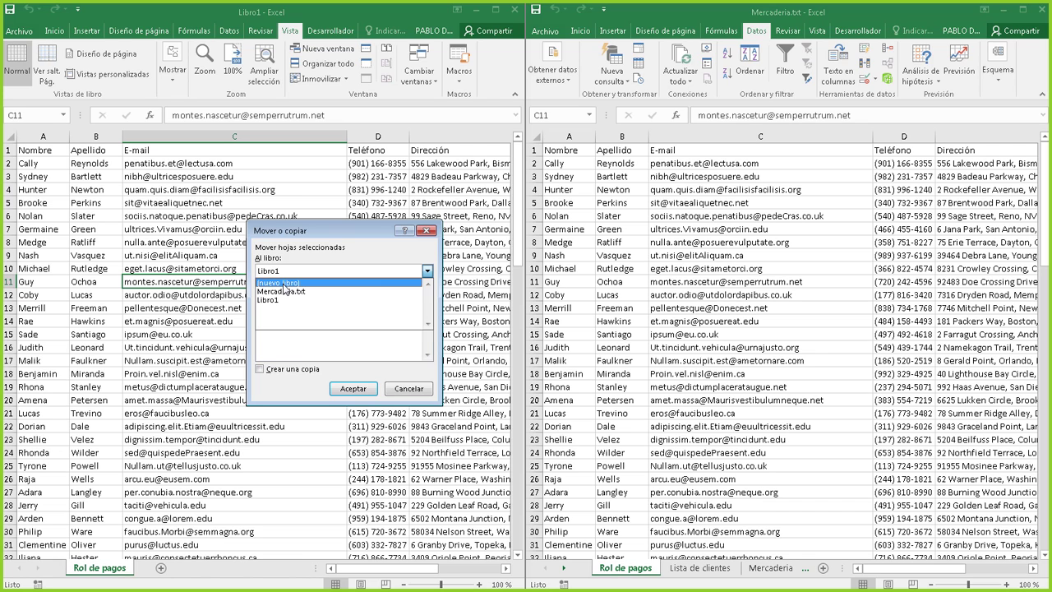
pyautogui.click(284, 283)
pyautogui.click(263, 369)
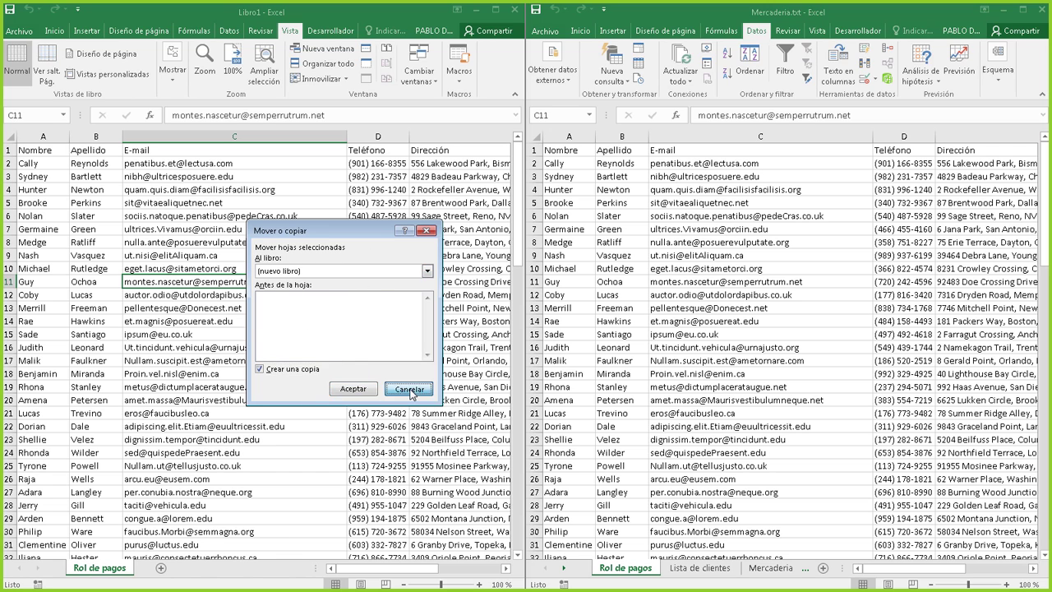
pyautogui.click(409, 389)
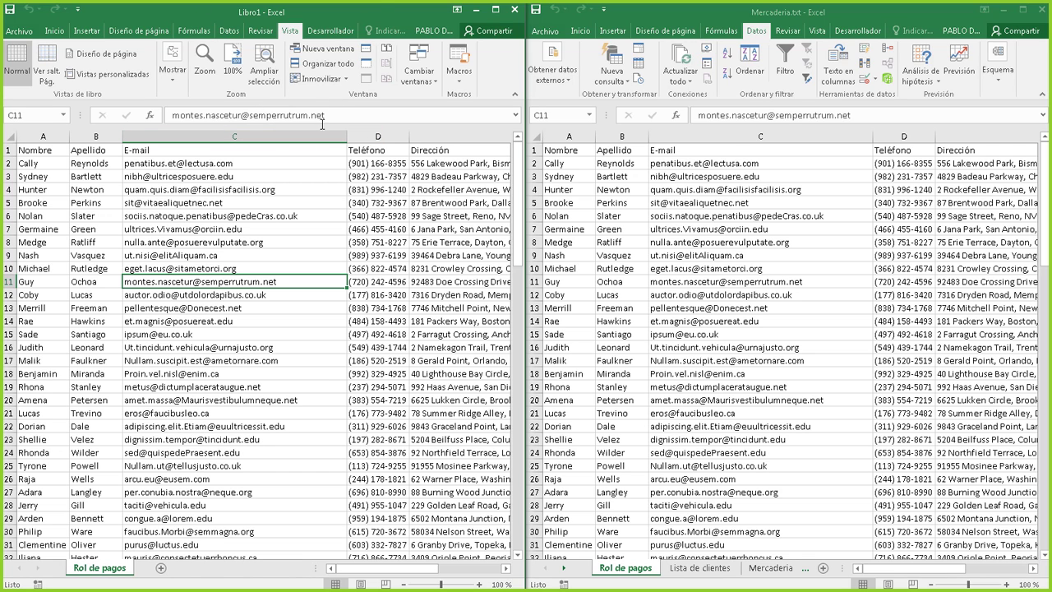
# Step: Maximize the Libro1 workbook window
pyautogui.click(495, 10)
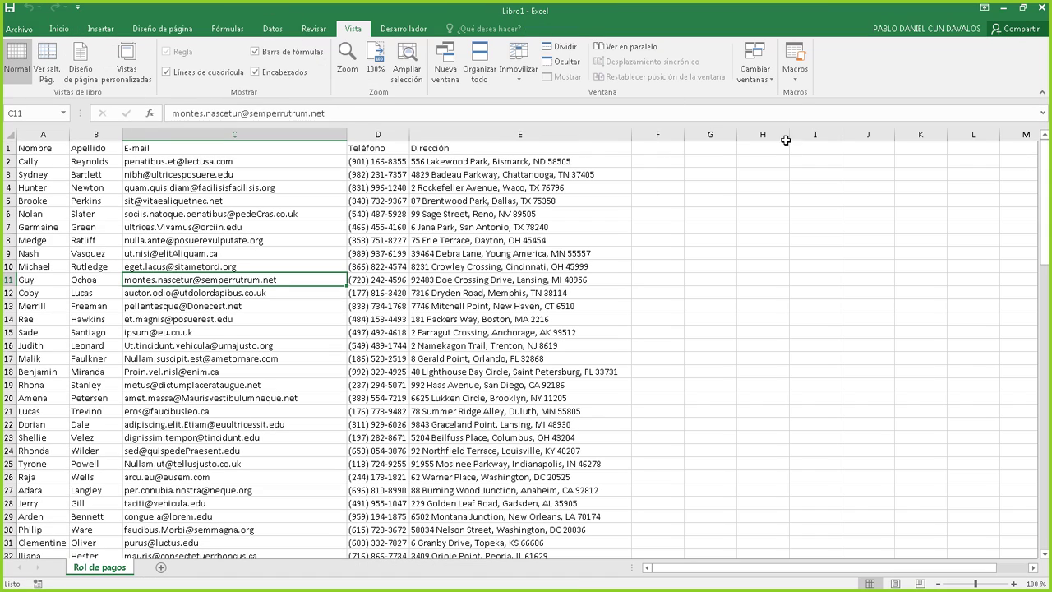
pyautogui.click(1022, 8)
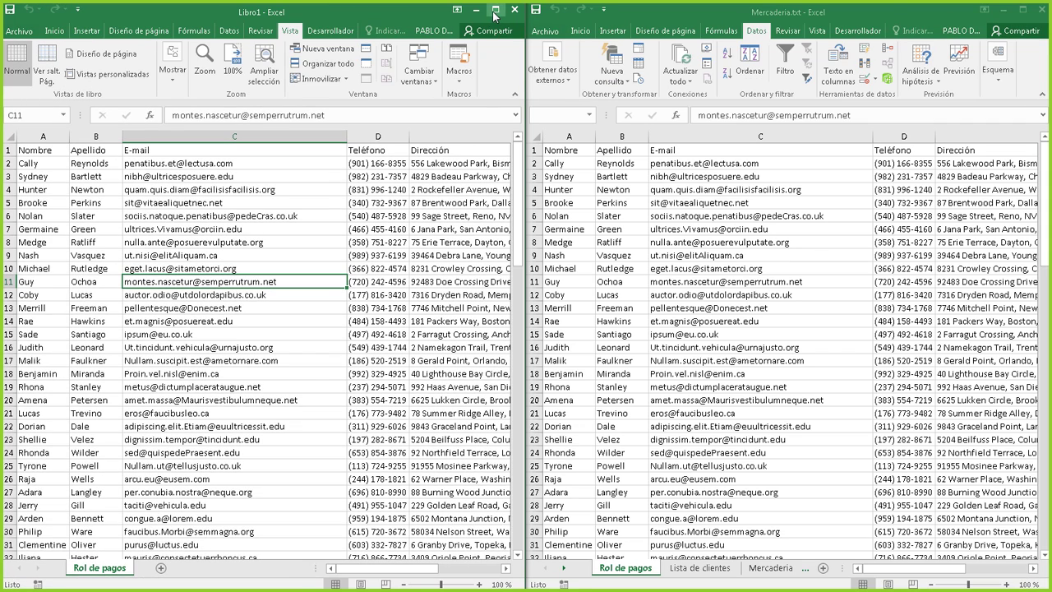
pyautogui.click(496, 12)
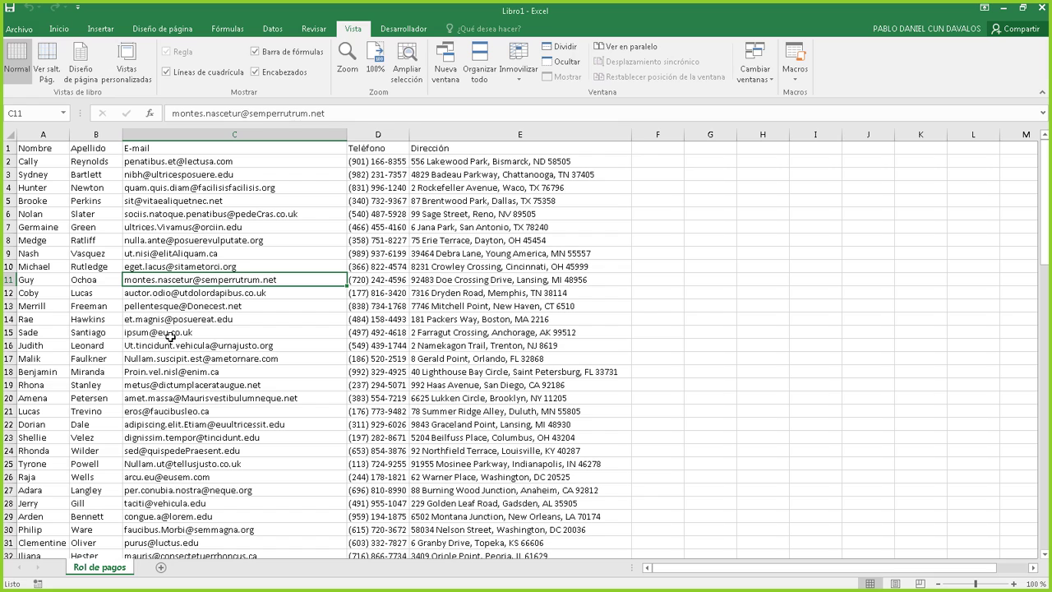
# Step: Select the Apellido, Nombre, E-mail and Teléfono columns of the Rol de pagos sheet one after another
pyautogui.click(61, 30)
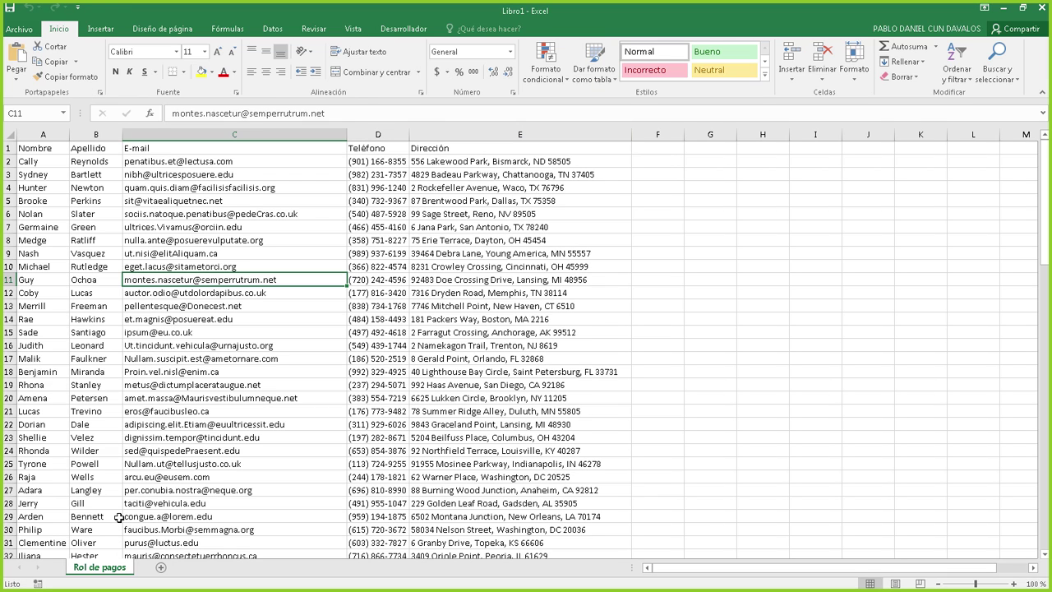
pyautogui.click(214, 240)
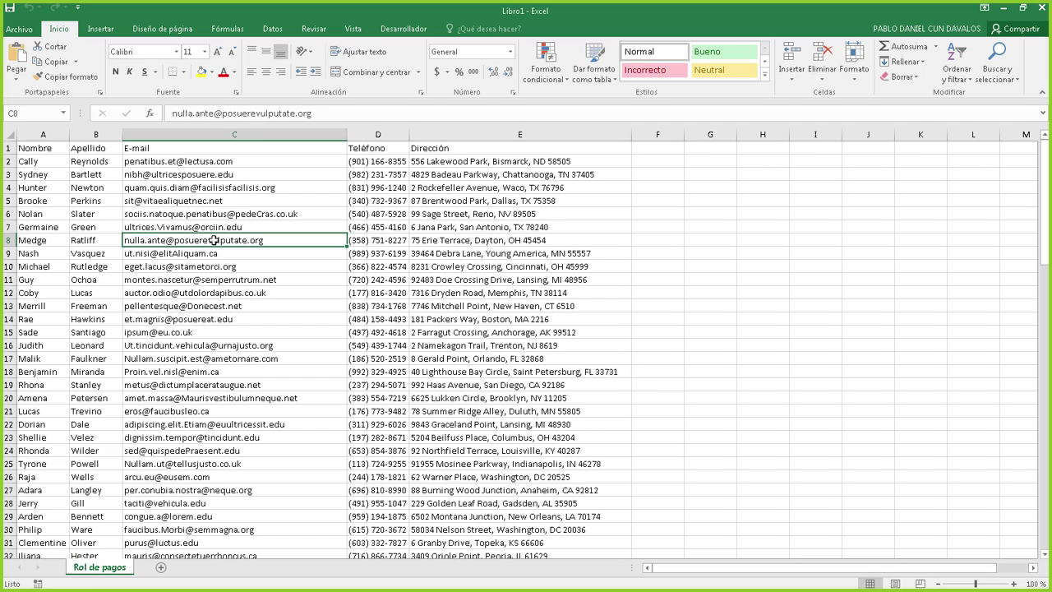
pyautogui.click(222, 200)
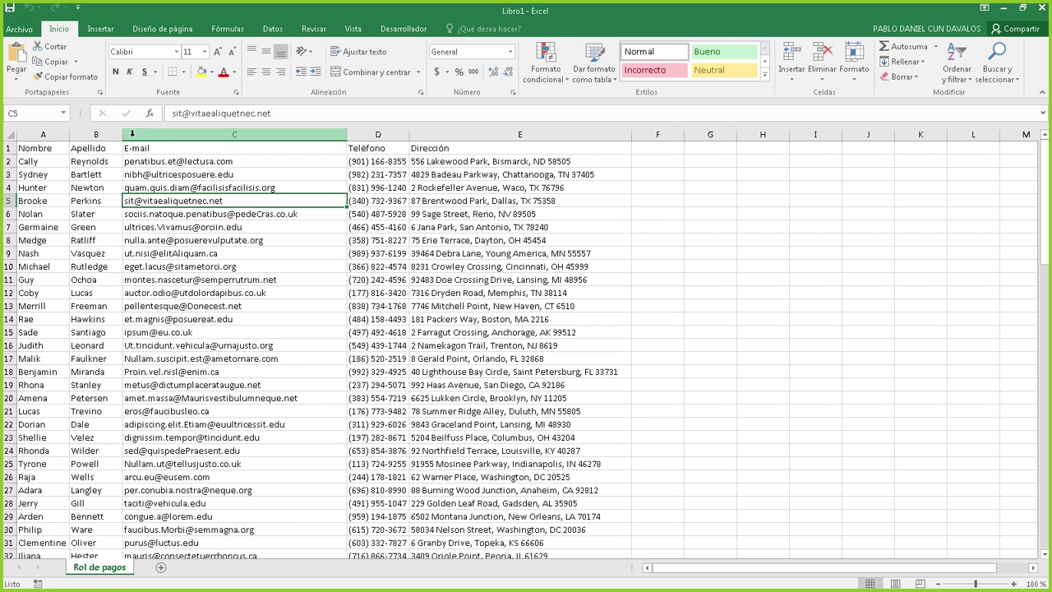
pyautogui.click(105, 134)
pyautogui.click(42, 134)
pyautogui.click(188, 134)
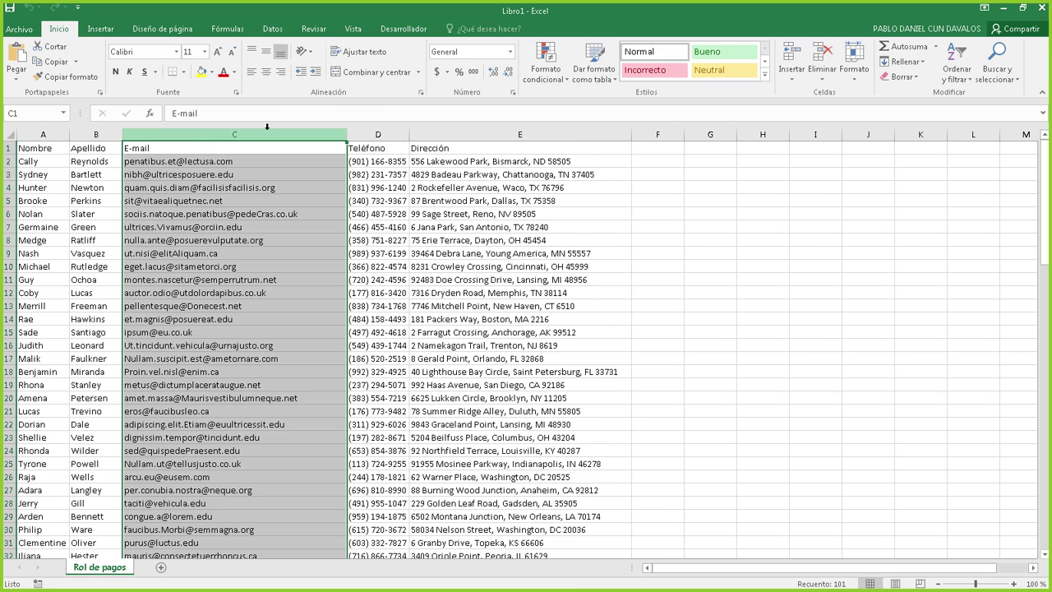
pyautogui.click(359, 127)
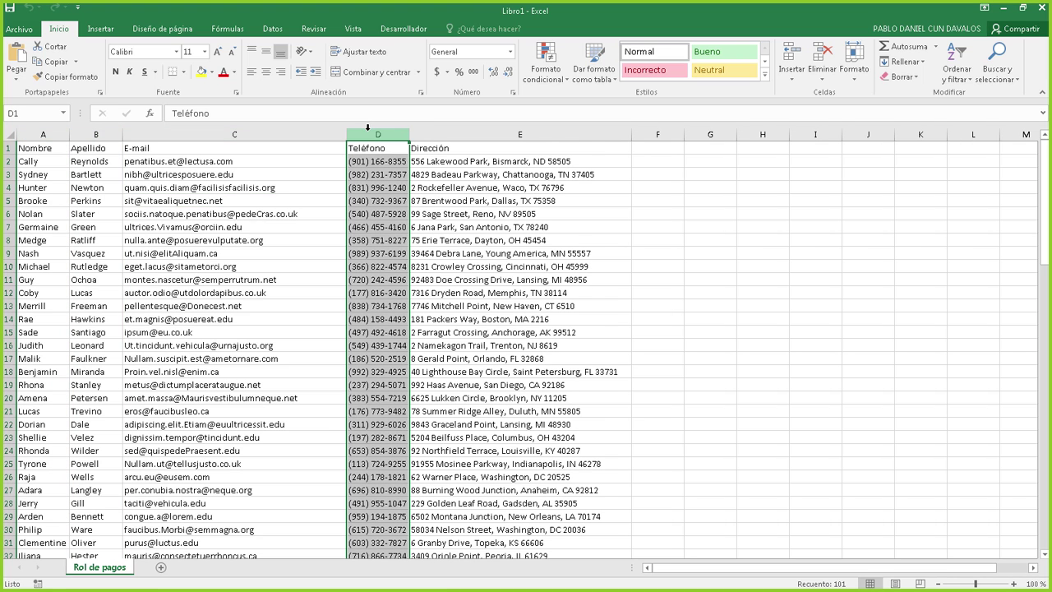
# Step: Look through the Rol de pagos records from the first row to the last and back to the header row
pyautogui.click(460, 134)
pyautogui.click(356, 133)
pyautogui.click(245, 253)
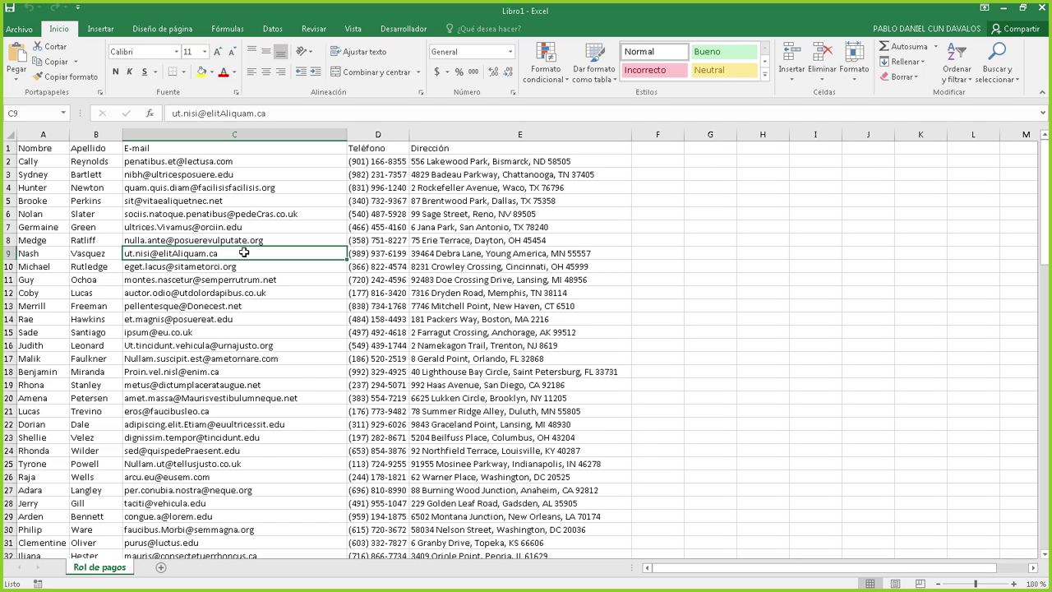
pyautogui.scroll(-20, 239, 253)
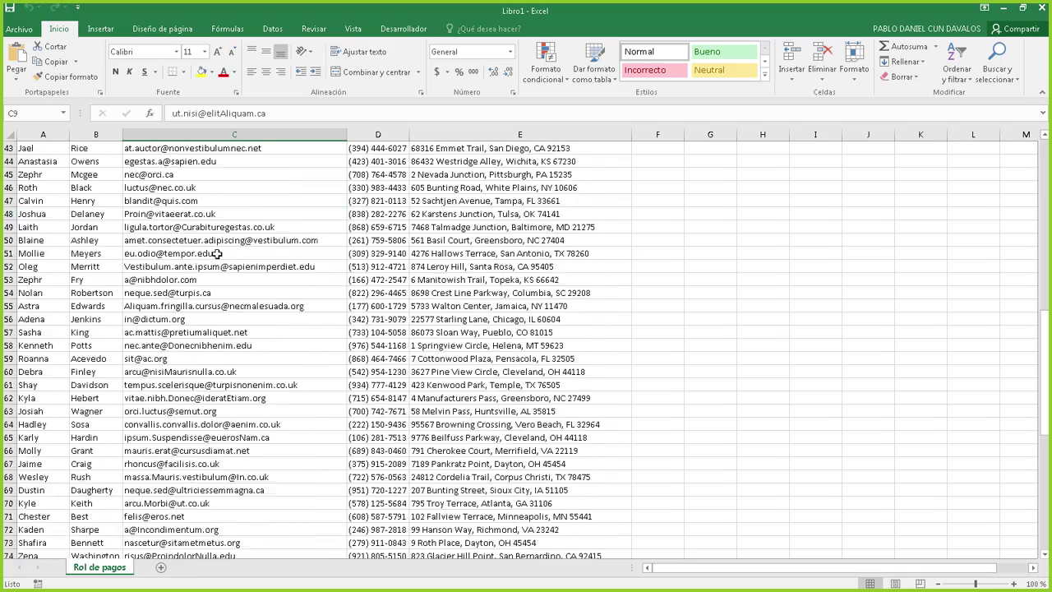
pyautogui.scroll(-19, 219, 250)
pyautogui.scroll(19, 218, 254)
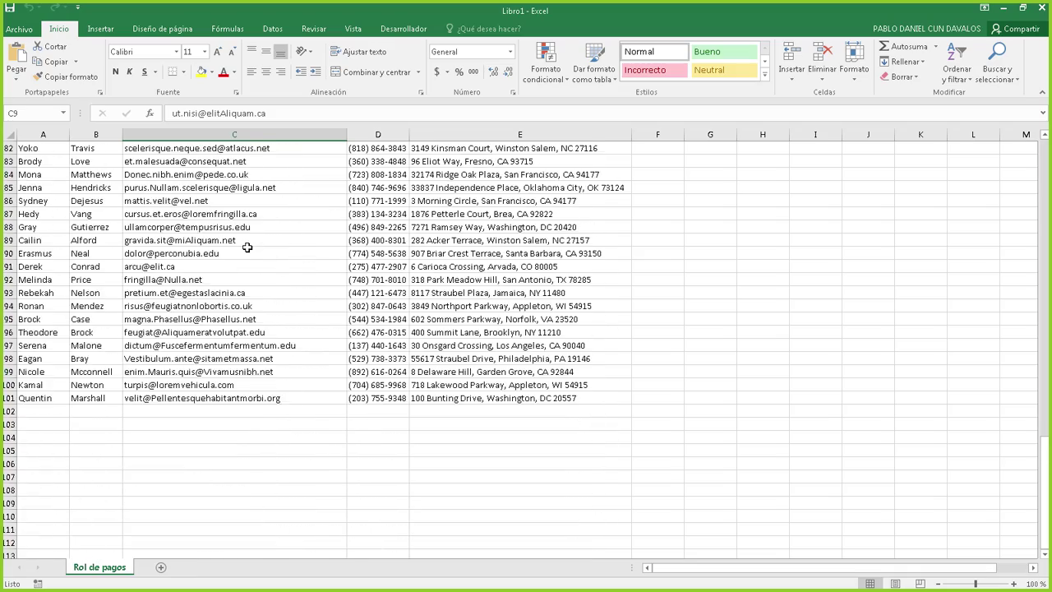
pyautogui.scroll(19, 246, 248)
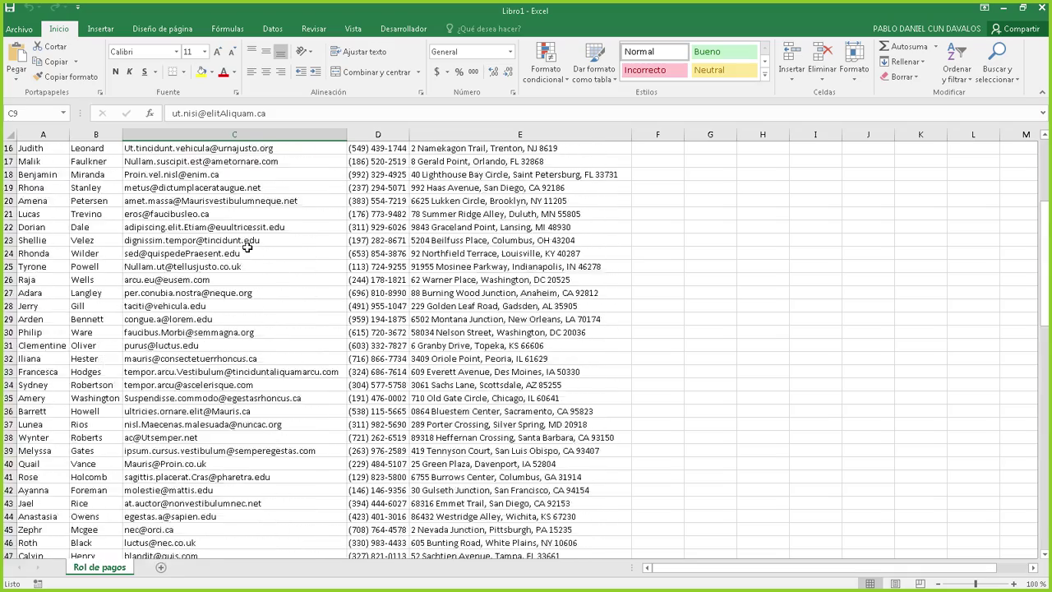
pyautogui.scroll(3, 247, 248)
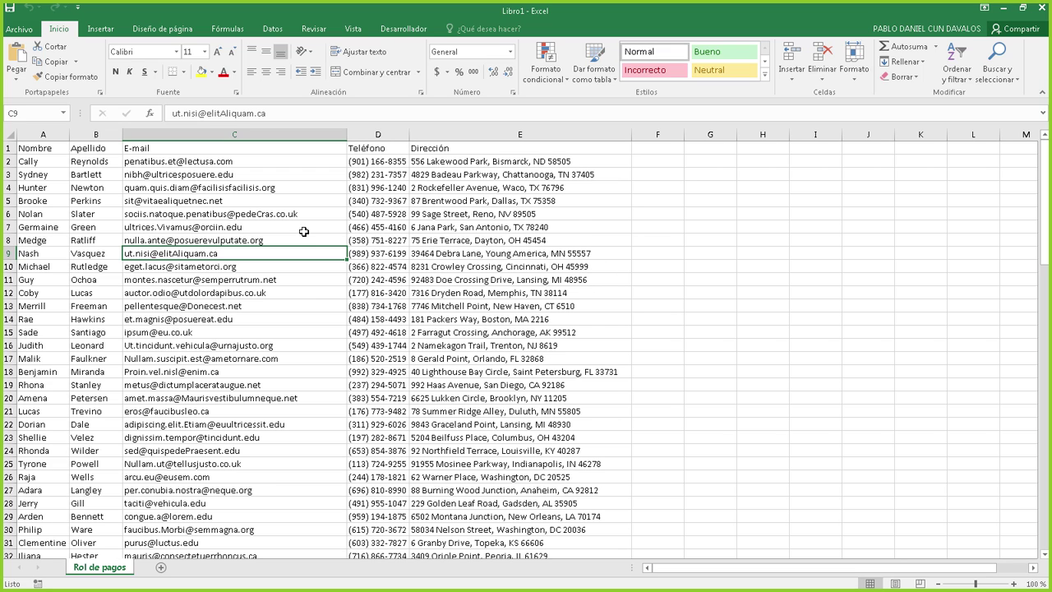
# Step: Scan the upper half of the Rol de pagos list by eye, checking surname, phone and address entries
pyautogui.click(394, 305)
pyautogui.scroll(-5, 254, 286)
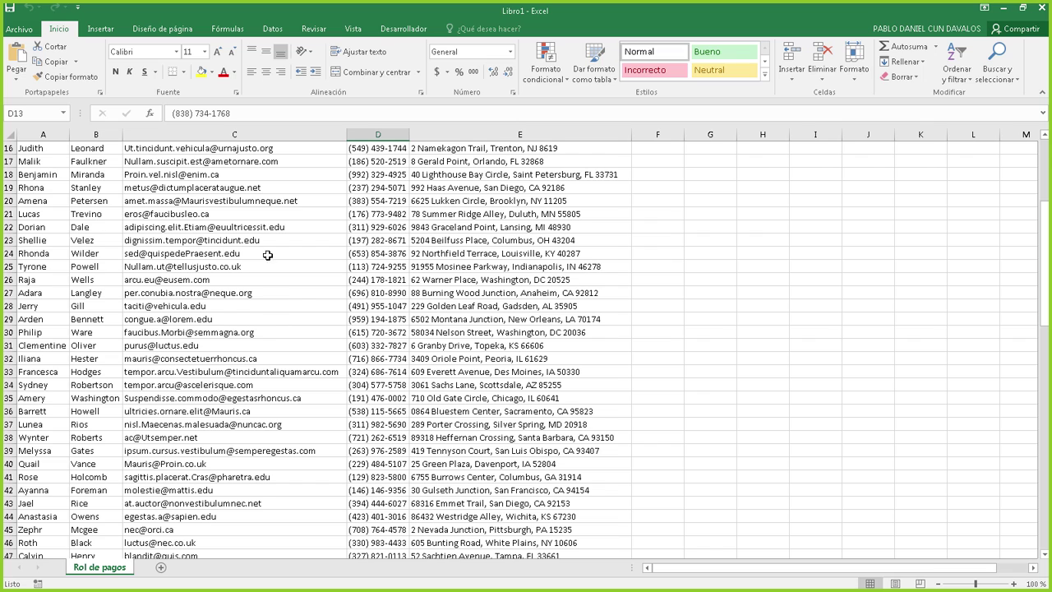
pyautogui.scroll(5, 307, 271)
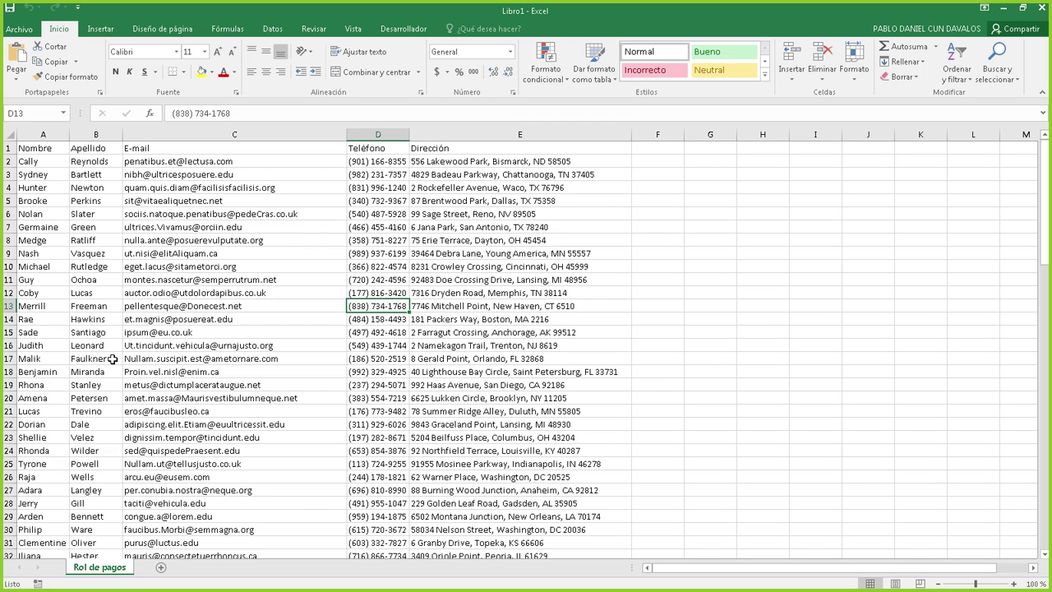
pyautogui.scroll(-5, 128, 376)
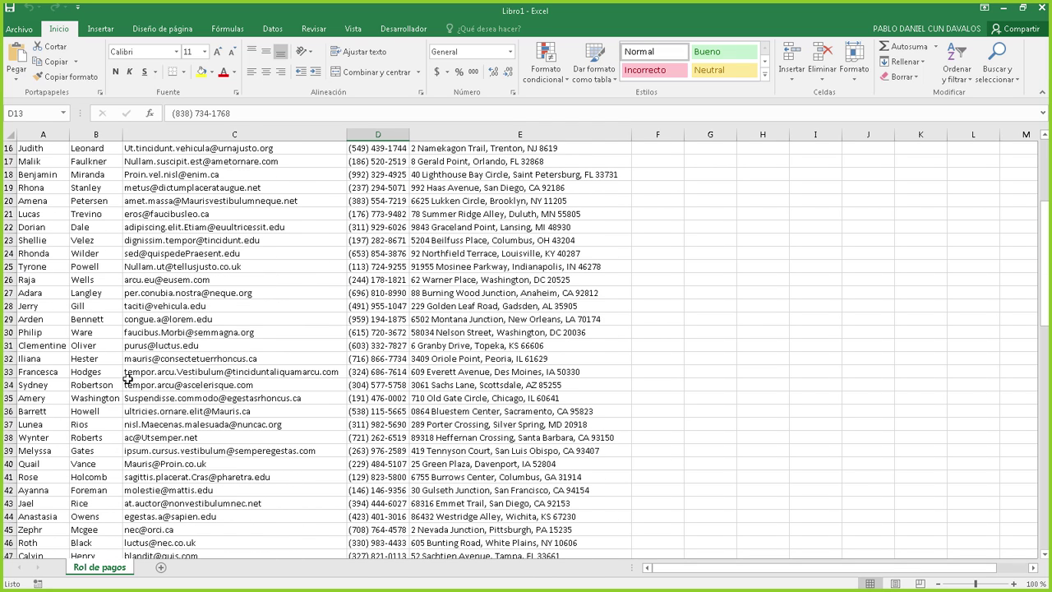
pyautogui.scroll(5, 124, 385)
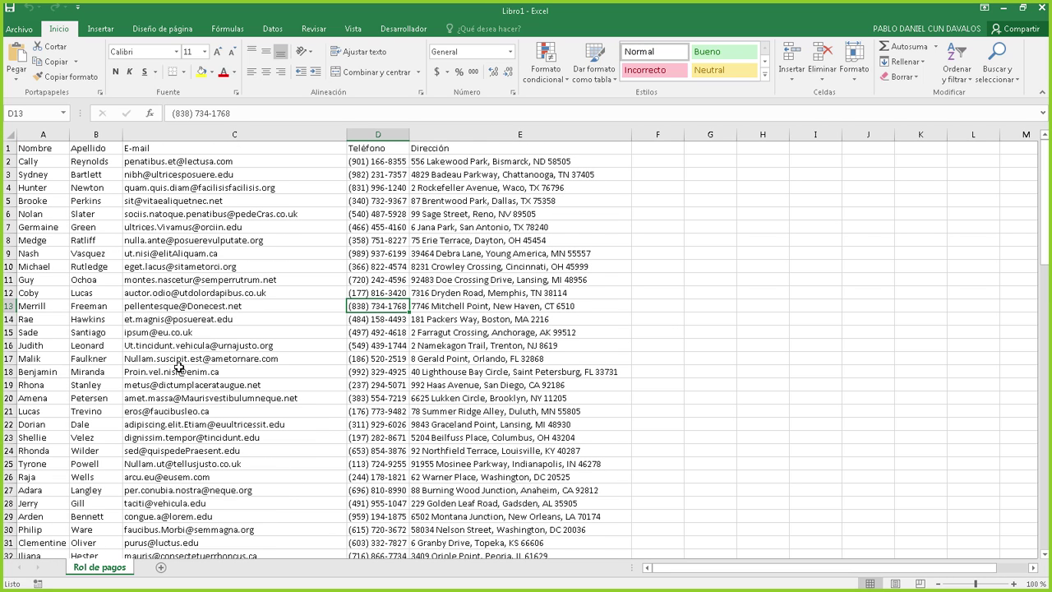
pyautogui.scroll(-2, 178, 371)
pyautogui.click(89, 400)
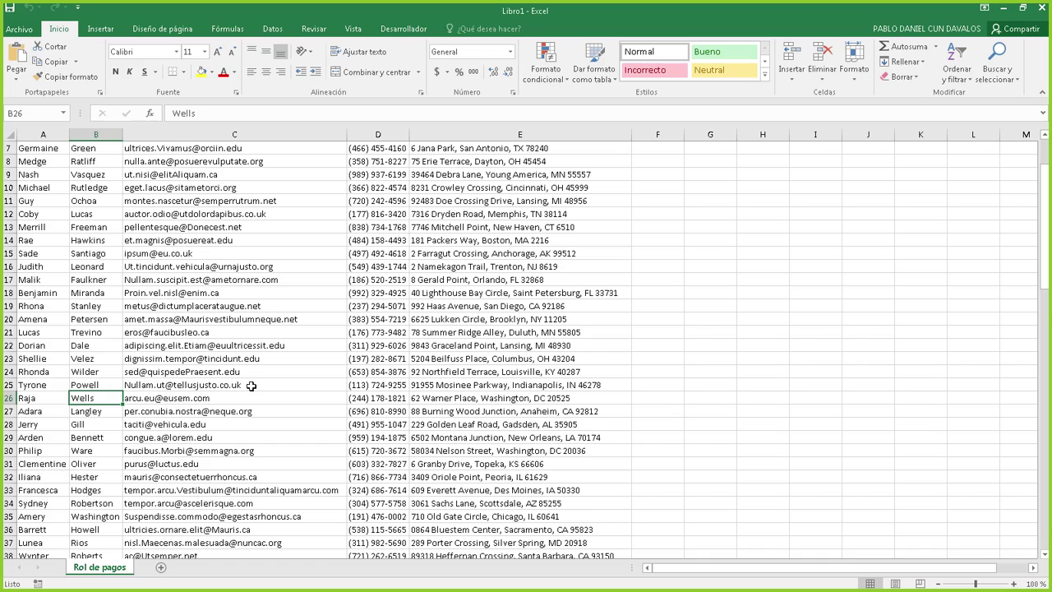
pyautogui.scroll(2, 131, 327)
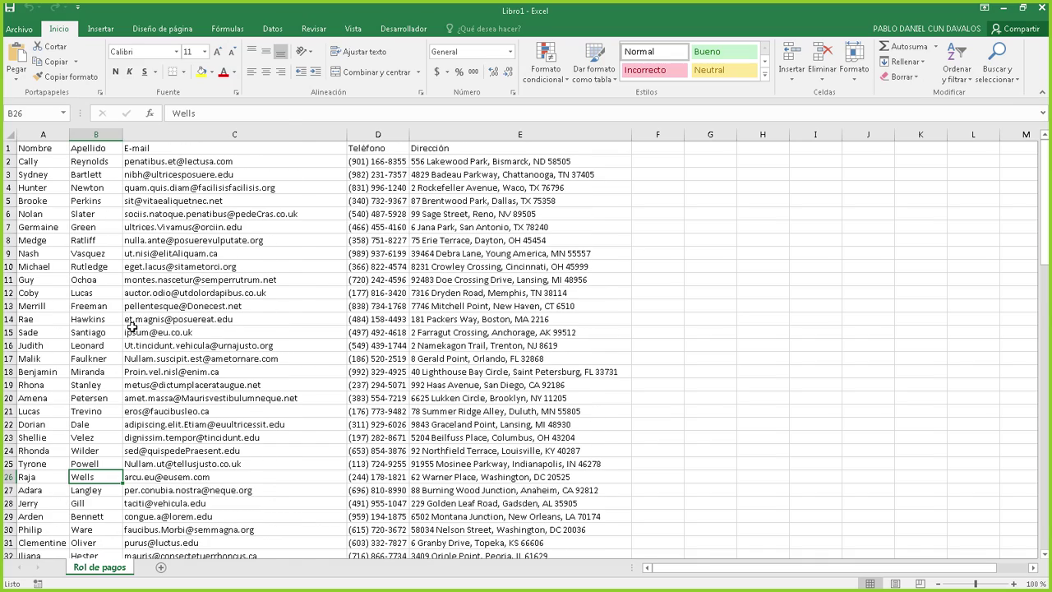
pyautogui.scroll(-4, 85, 326)
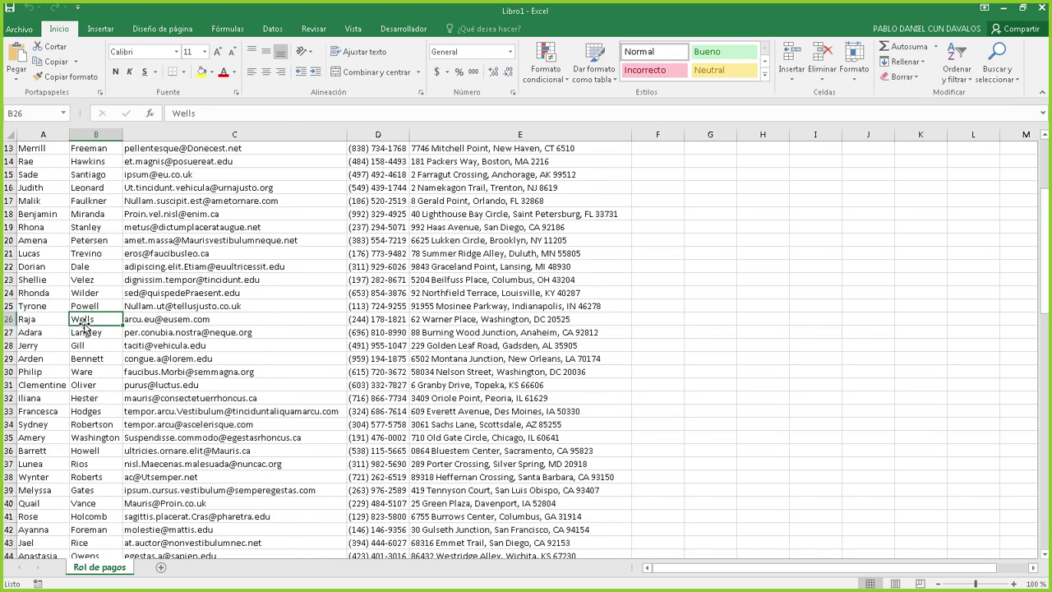
pyautogui.scroll(-5, 85, 326)
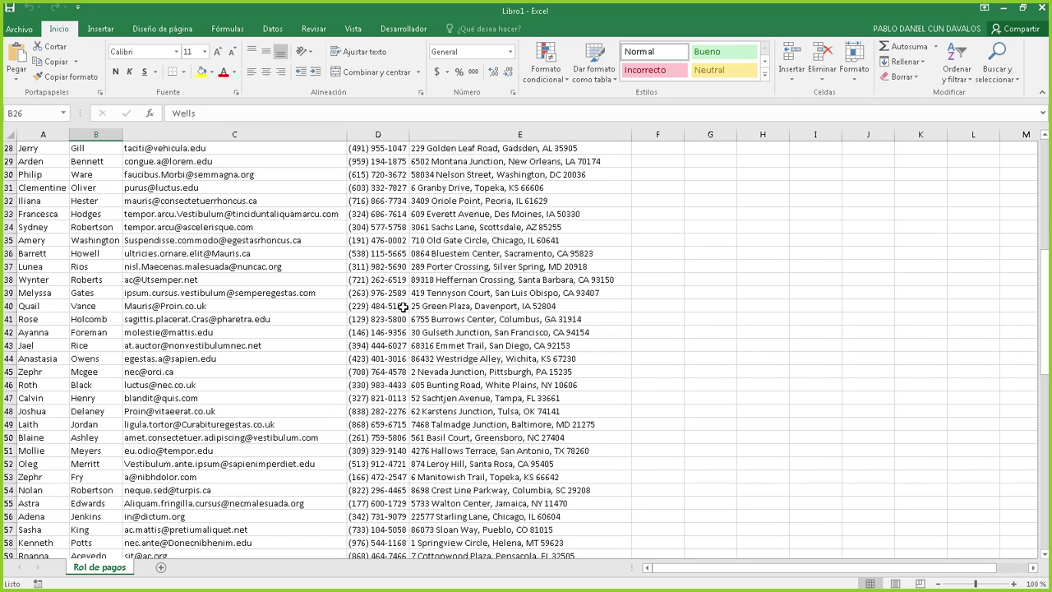
pyautogui.click(480, 253)
pyautogui.scroll(9, 425, 240)
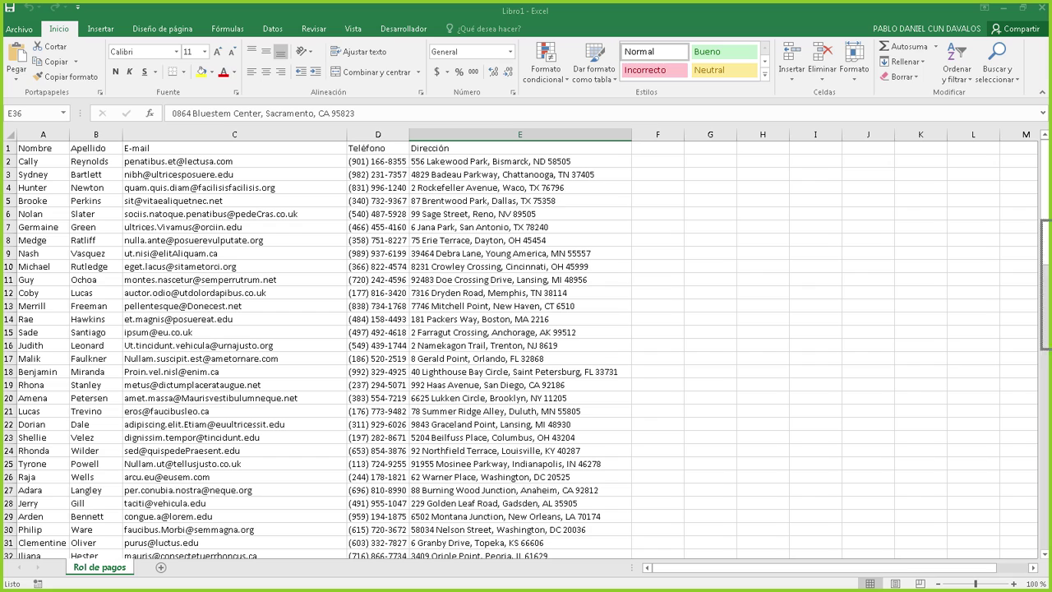
# Step: Find all cells in the sheet that contain the surname listed in row 37
pyautogui.hotkey('ctrl', 'b')
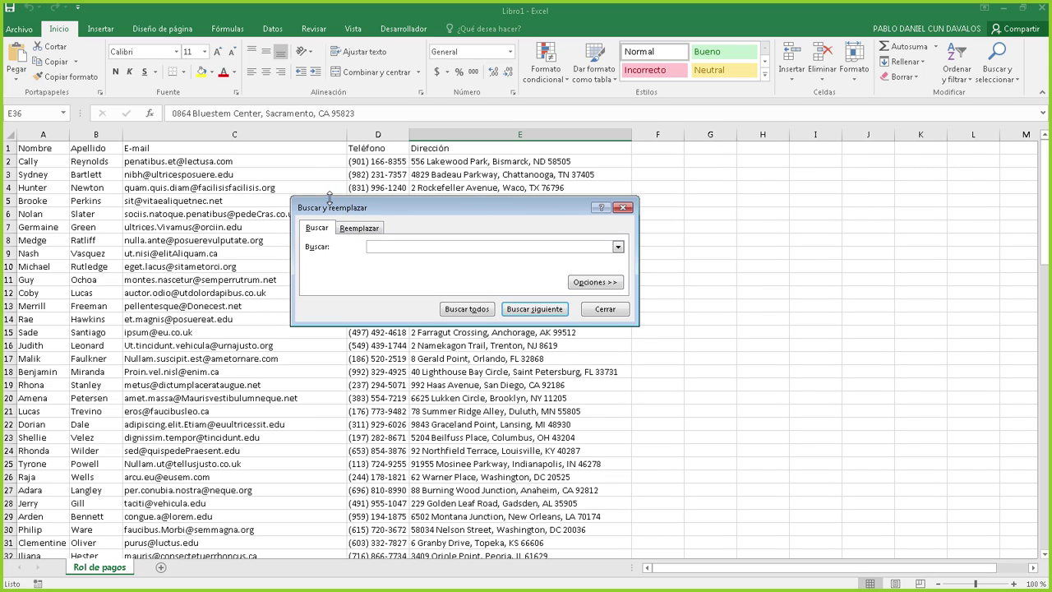
pyautogui.click(623, 208)
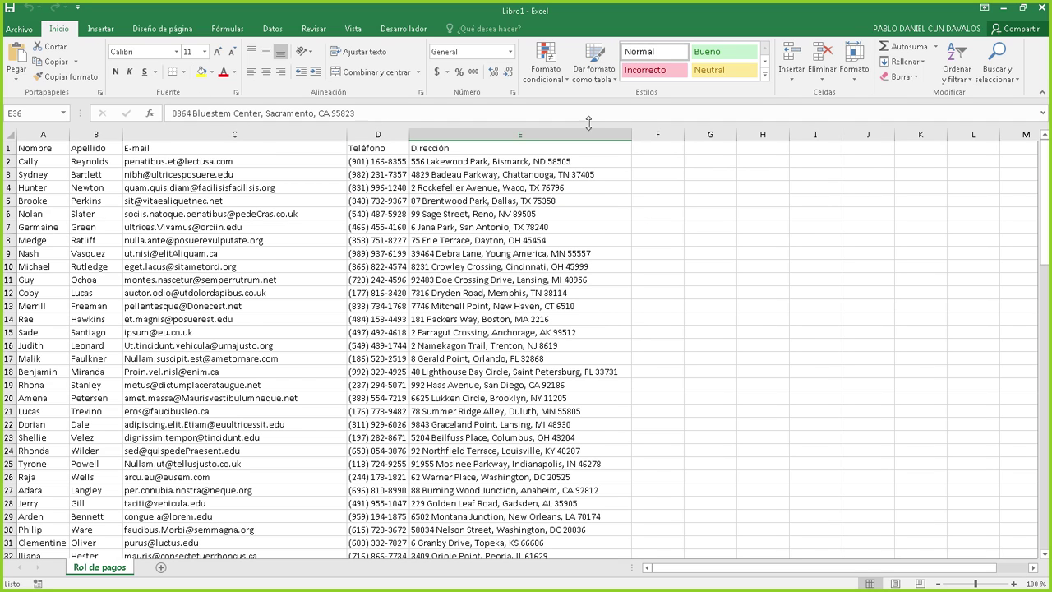
pyautogui.click(992, 78)
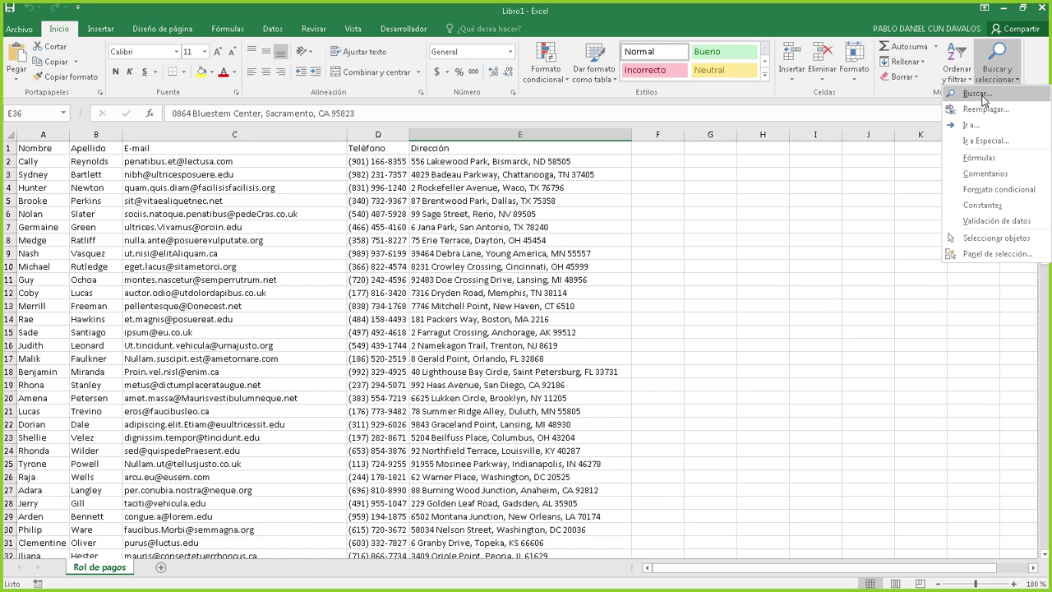
pyautogui.click(983, 98)
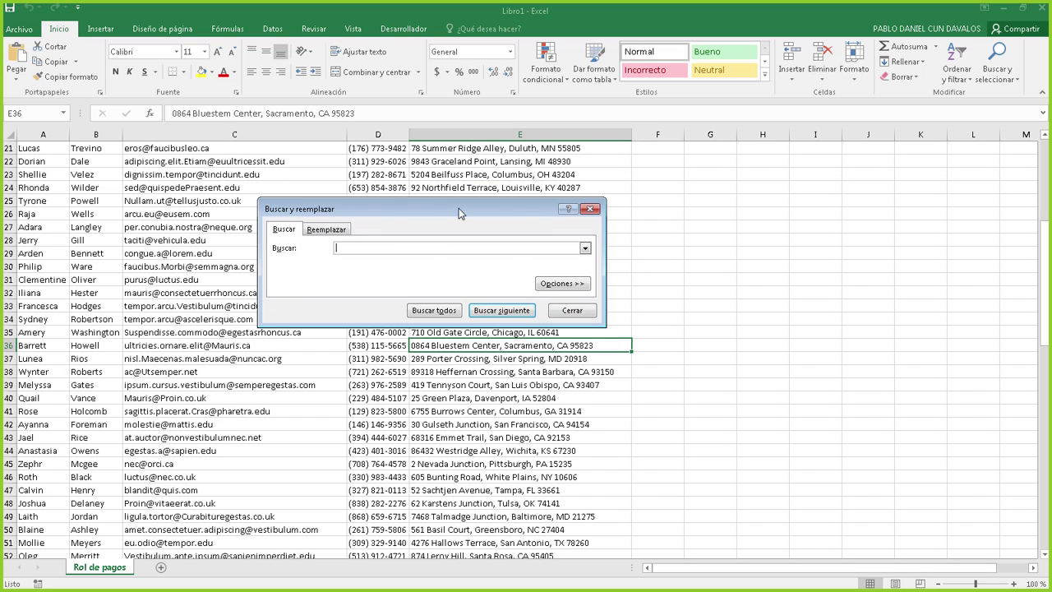
pyautogui.moveTo(459, 208); pyautogui.dragTo(503, 197)
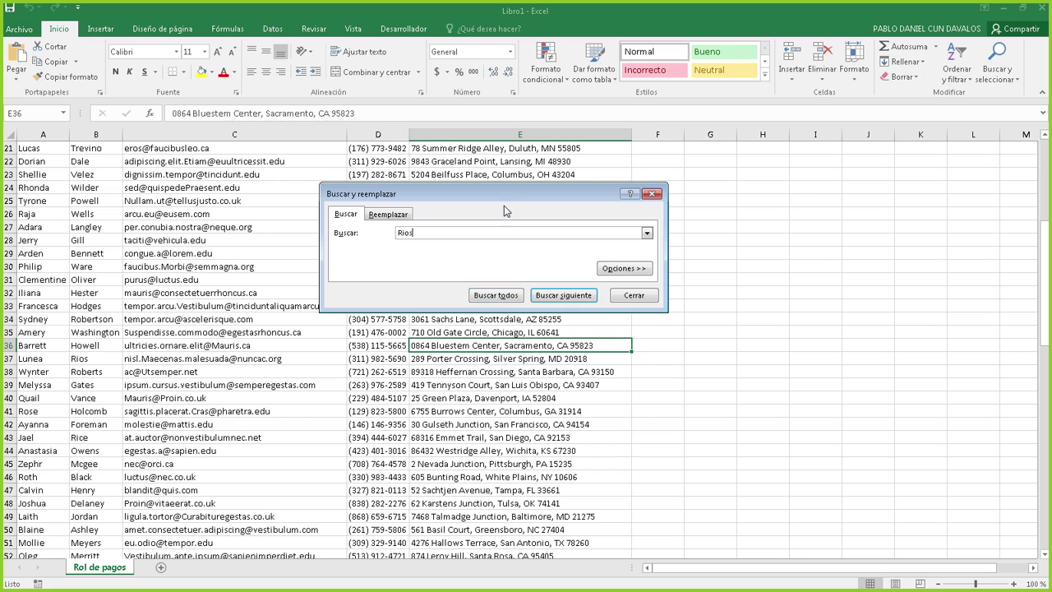
pyautogui.moveTo(497, 194); pyautogui.dragTo(664, 183)
pyautogui.click(661, 284)
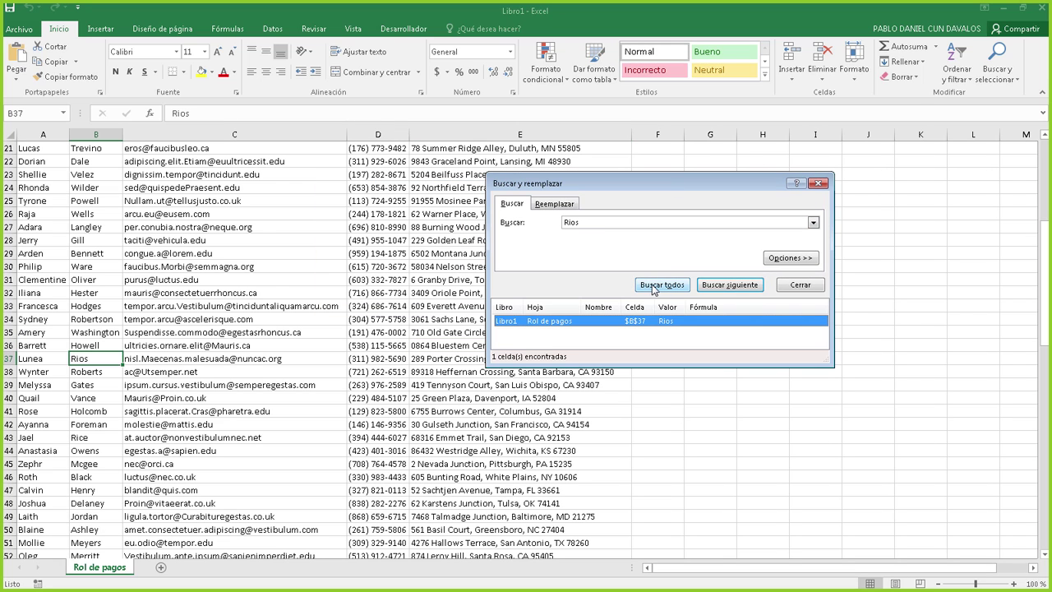
# Step: Enlarge the search results list and, after selecting other cells, jump back to cell B37 from its result
pyautogui.moveTo(829, 362); pyautogui.dragTo(864, 409)
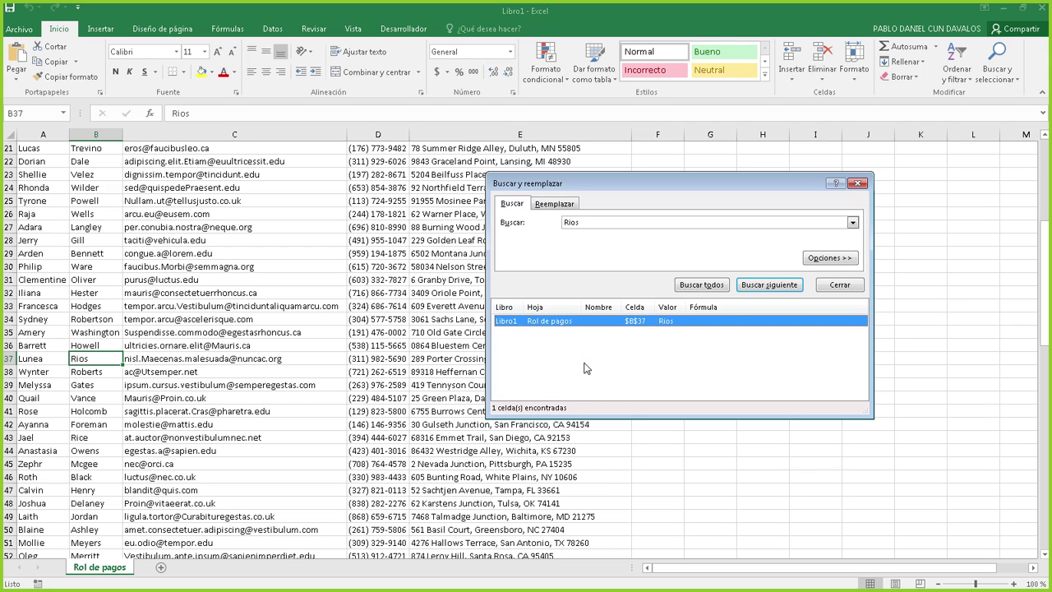
pyautogui.moveTo(570, 186); pyautogui.dragTo(579, 171)
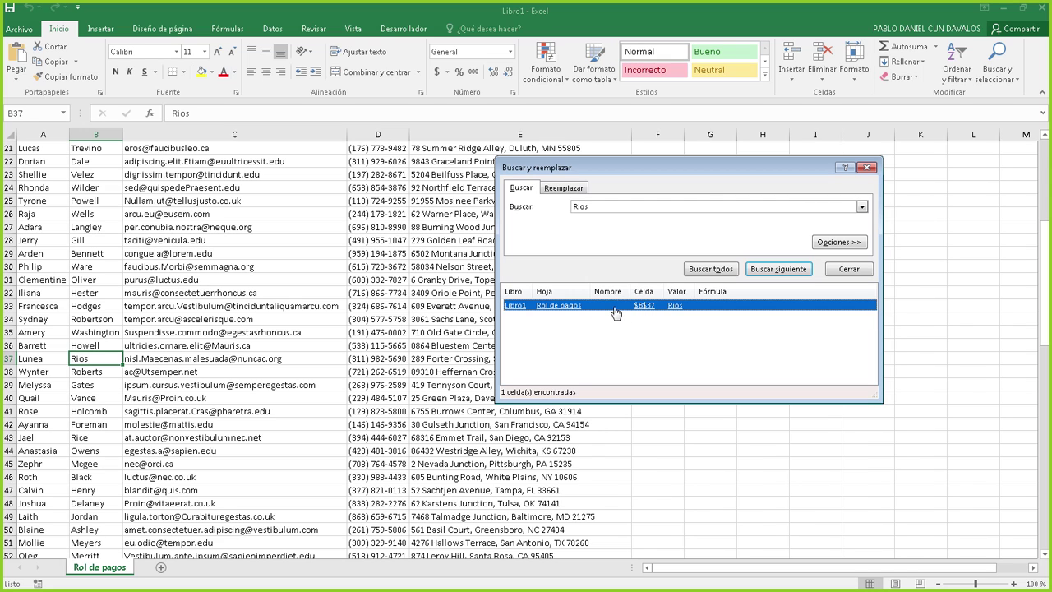
pyautogui.click(379, 248)
pyautogui.click(366, 186)
pyautogui.click(275, 189)
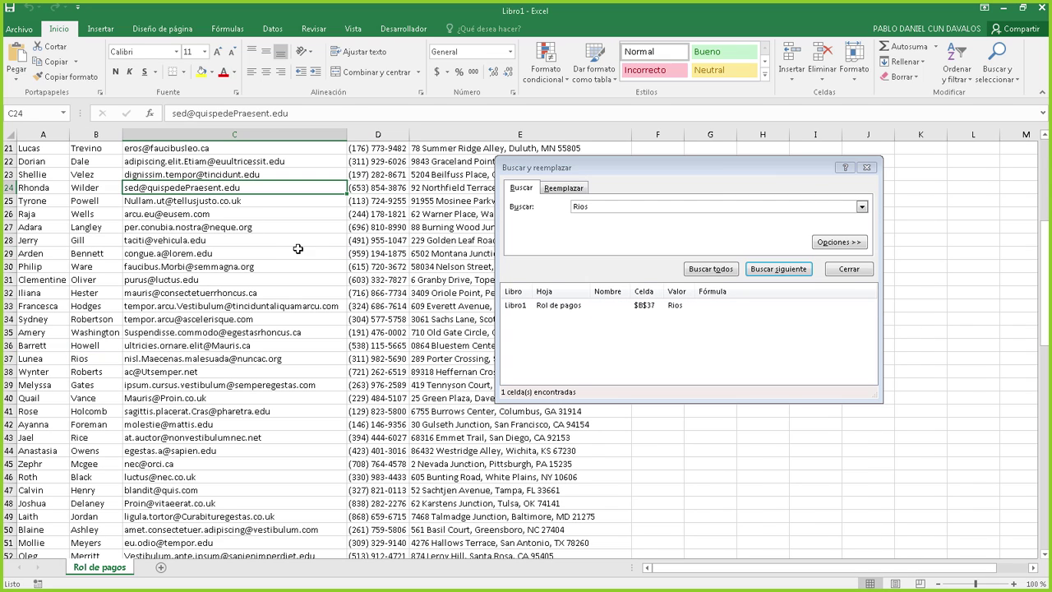
pyautogui.click(299, 251)
pyautogui.click(376, 203)
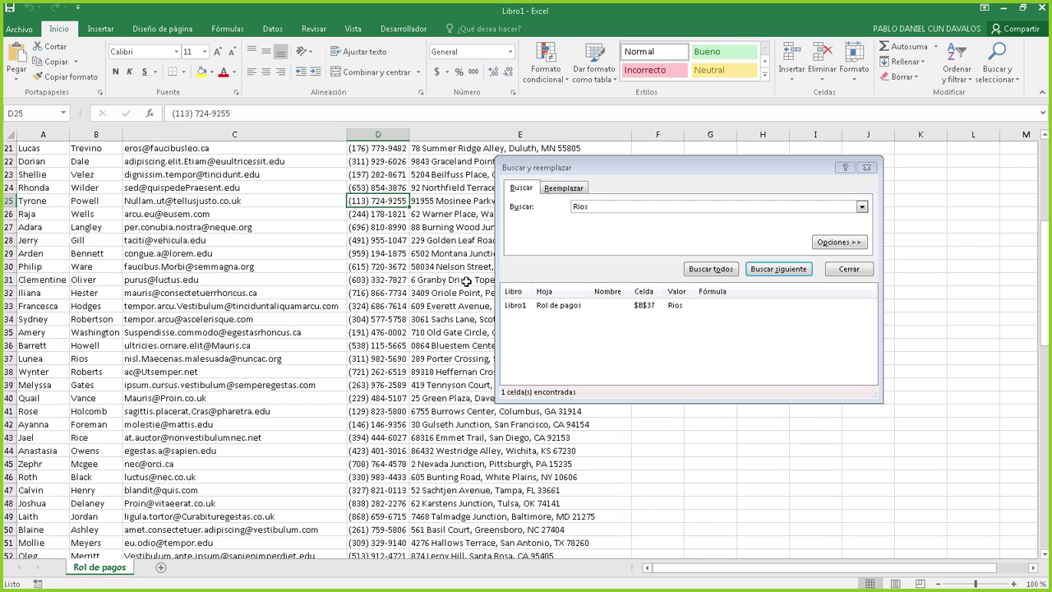
pyautogui.click(642, 306)
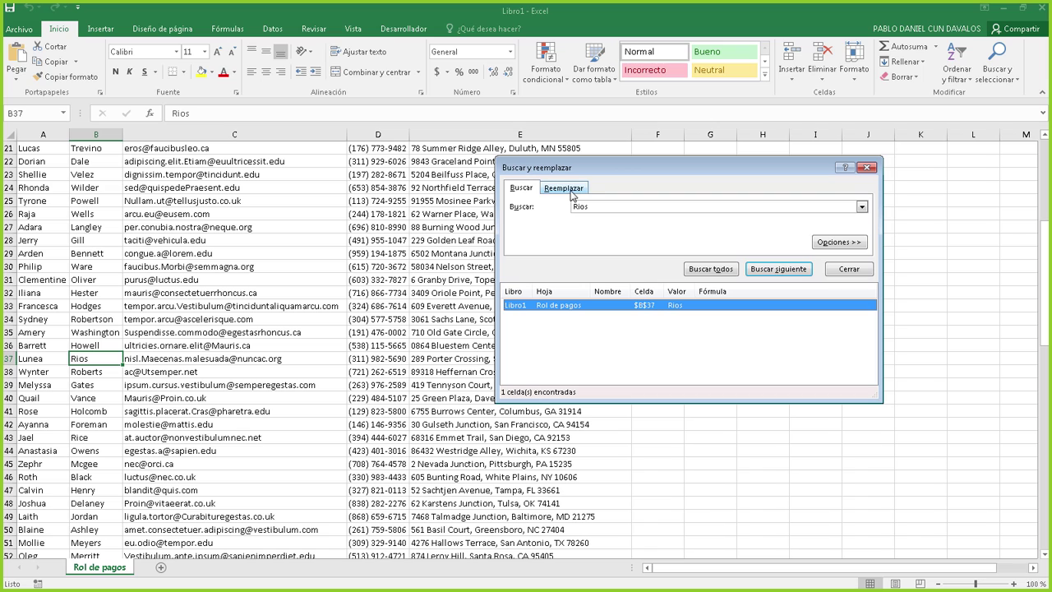
# Step: Enter a new surname as the replacement for the searched surname and show the additional replace options
pyautogui.click(573, 194)
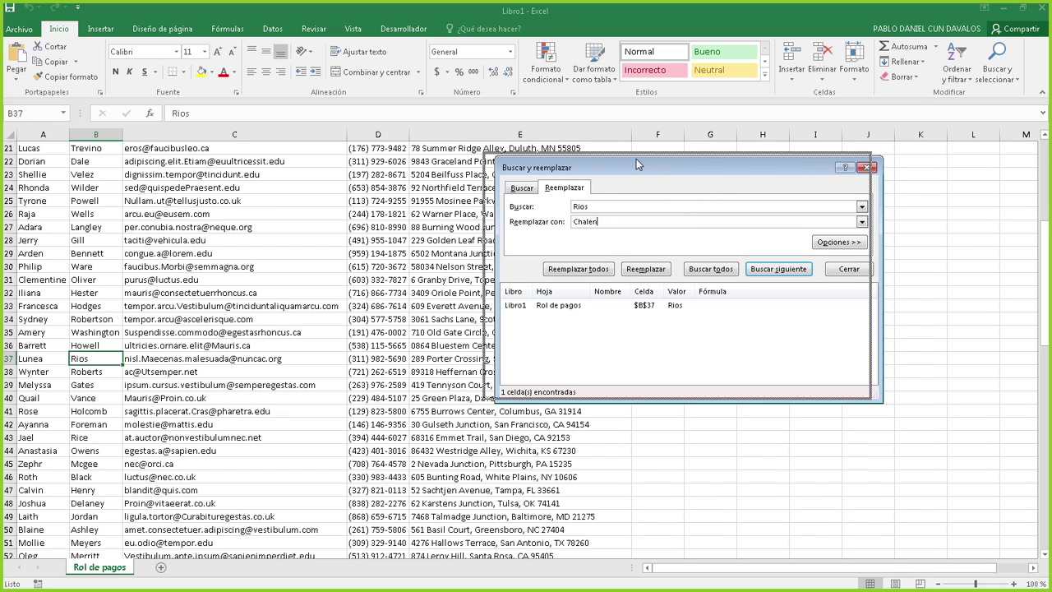
pyautogui.moveTo(671, 173); pyautogui.dragTo(609, 151)
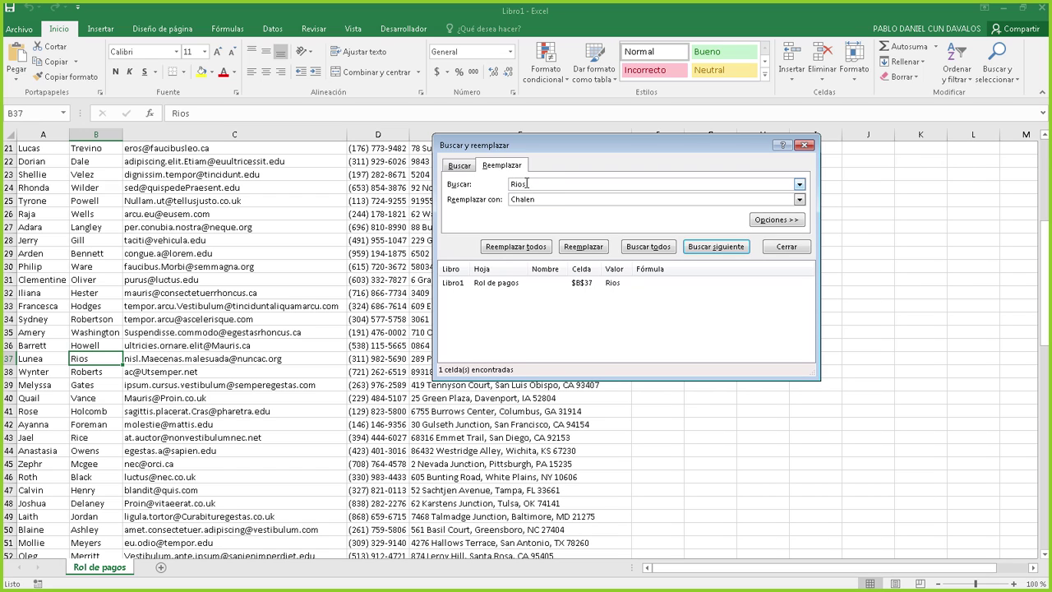
pyautogui.click(769, 222)
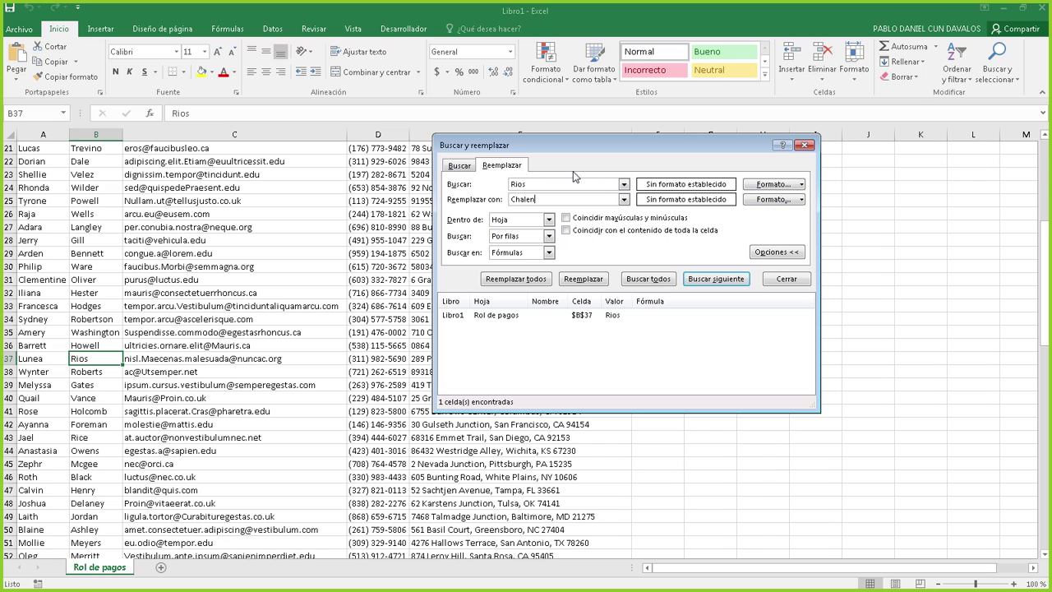
pyautogui.click(777, 251)
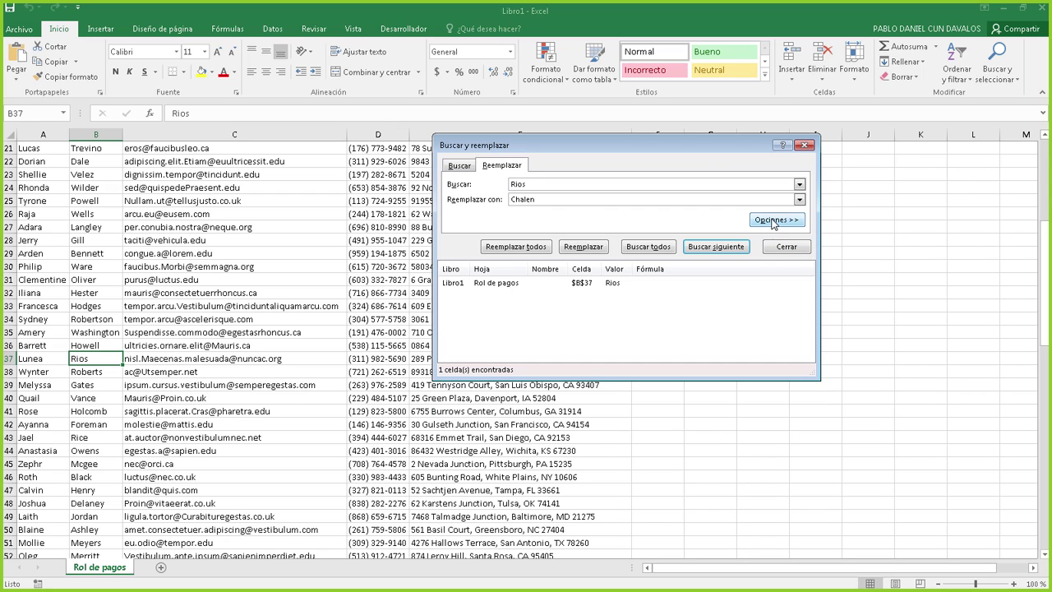
pyautogui.click(776, 220)
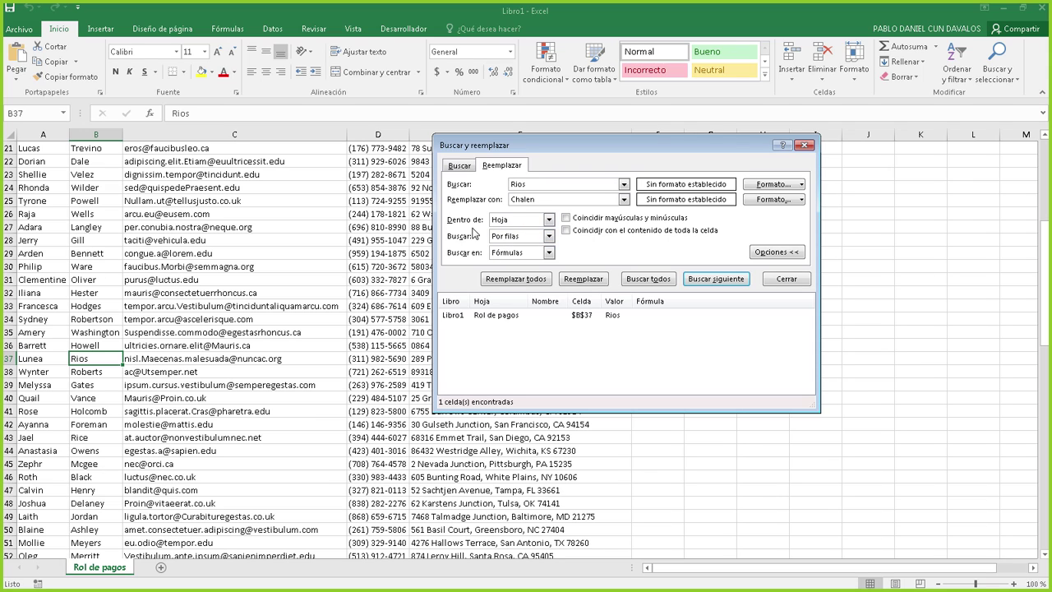
# Step: Try Libro as the search scope of the replacement, and set the scope back to Hoja
pyautogui.click(529, 222)
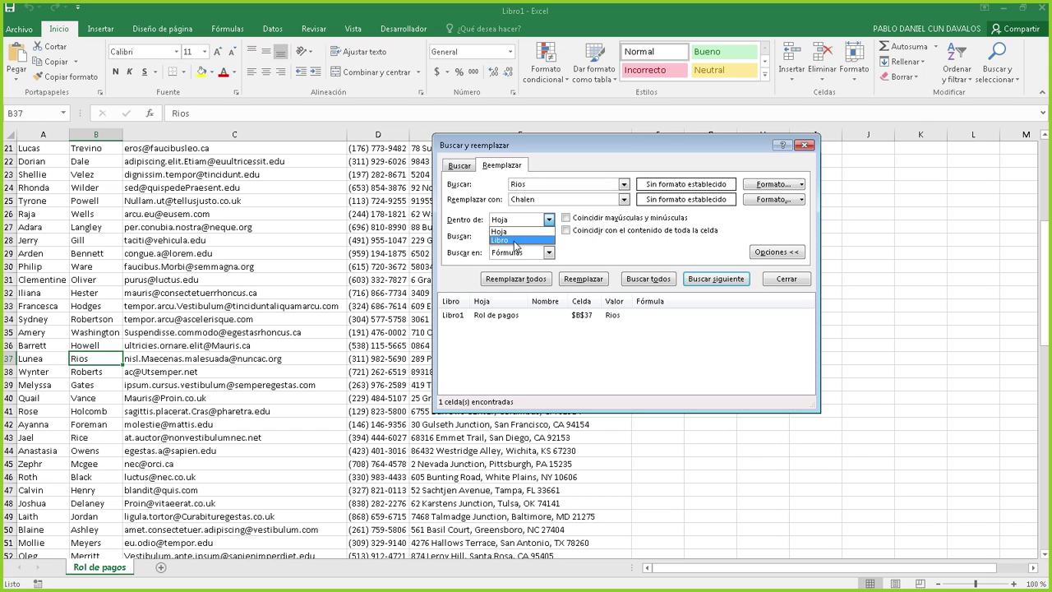
pyautogui.click(503, 240)
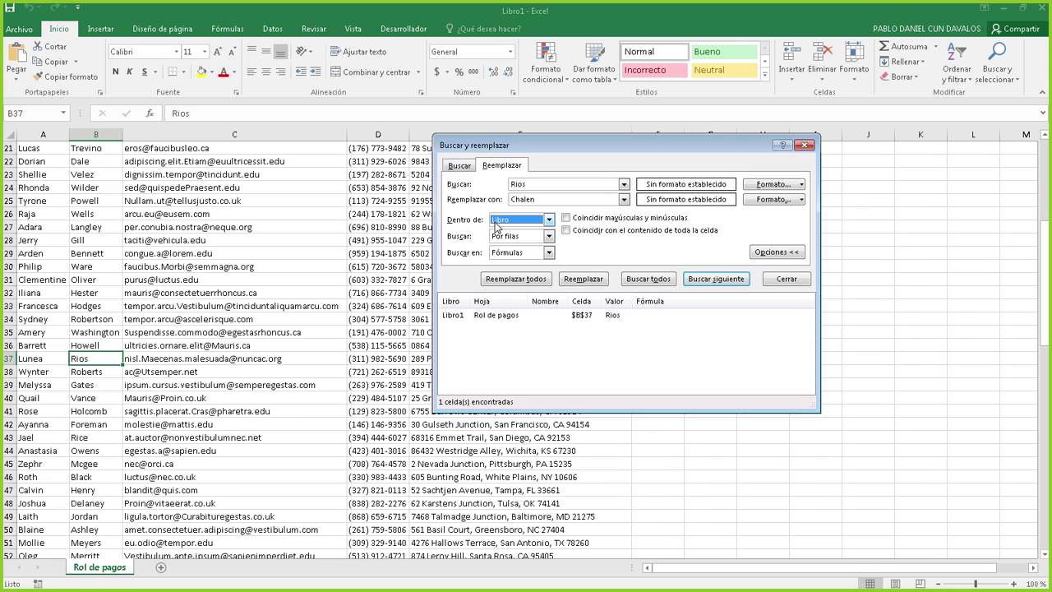
pyautogui.click(505, 223)
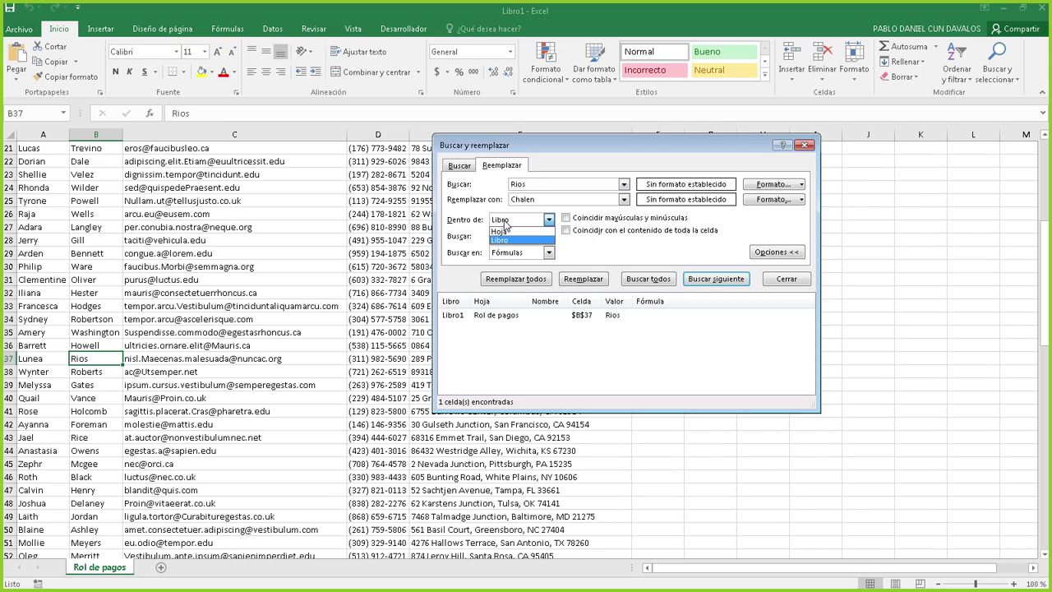
pyautogui.click(503, 231)
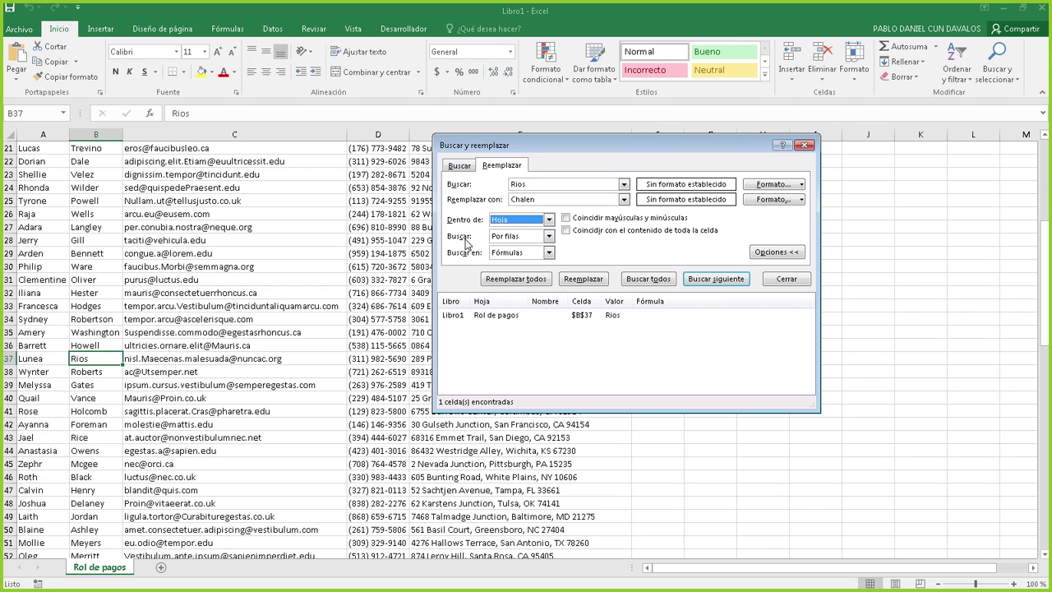
# Step: Review the search order and look-in choices of the replacement, keeping Por filas and Fórmulas
pyautogui.click(506, 238)
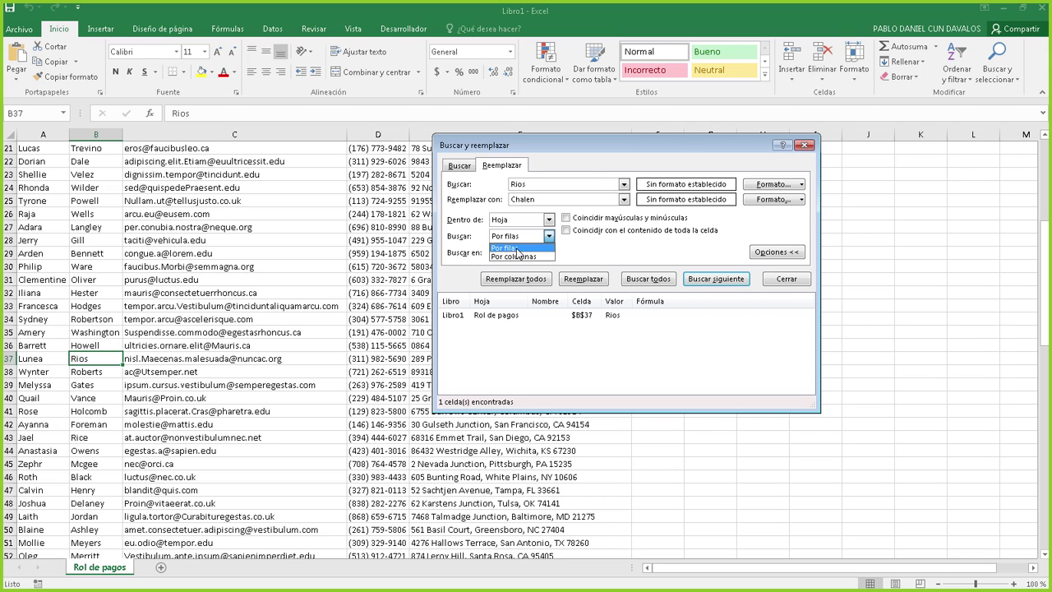
pyautogui.click(472, 241)
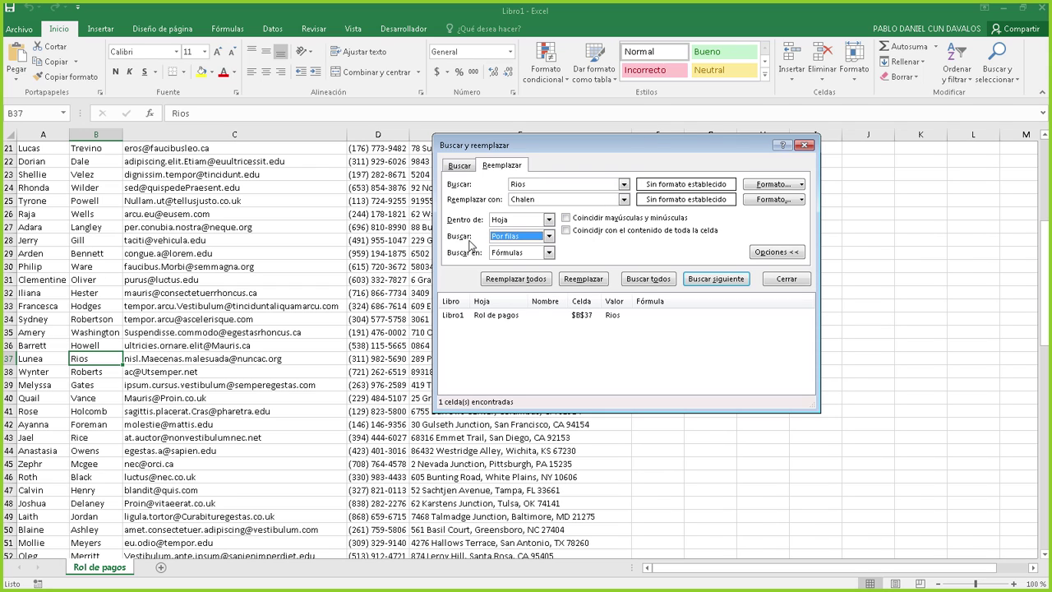
pyautogui.click(521, 255)
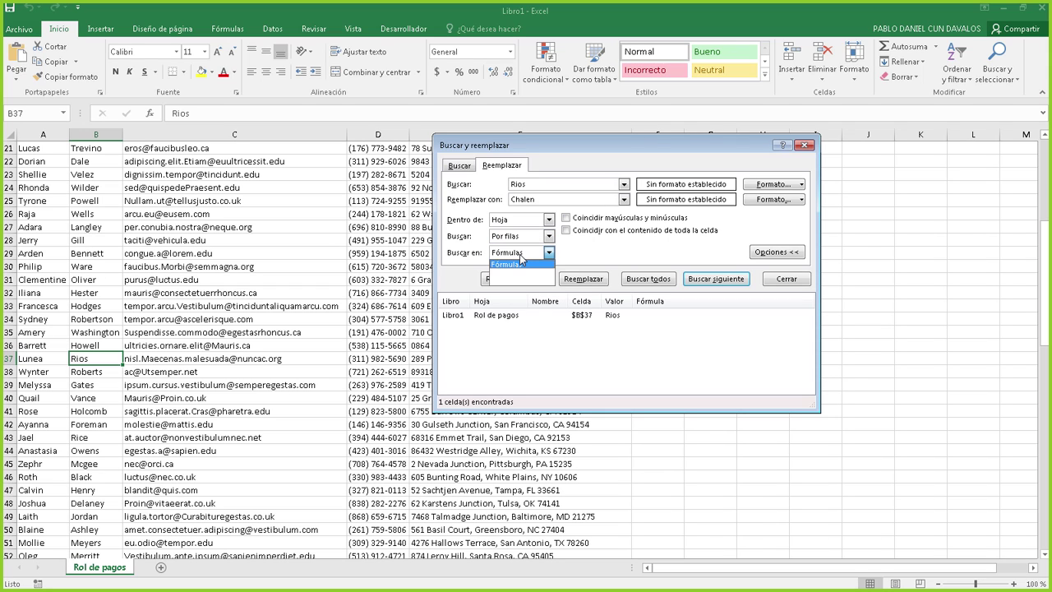
pyautogui.click(518, 258)
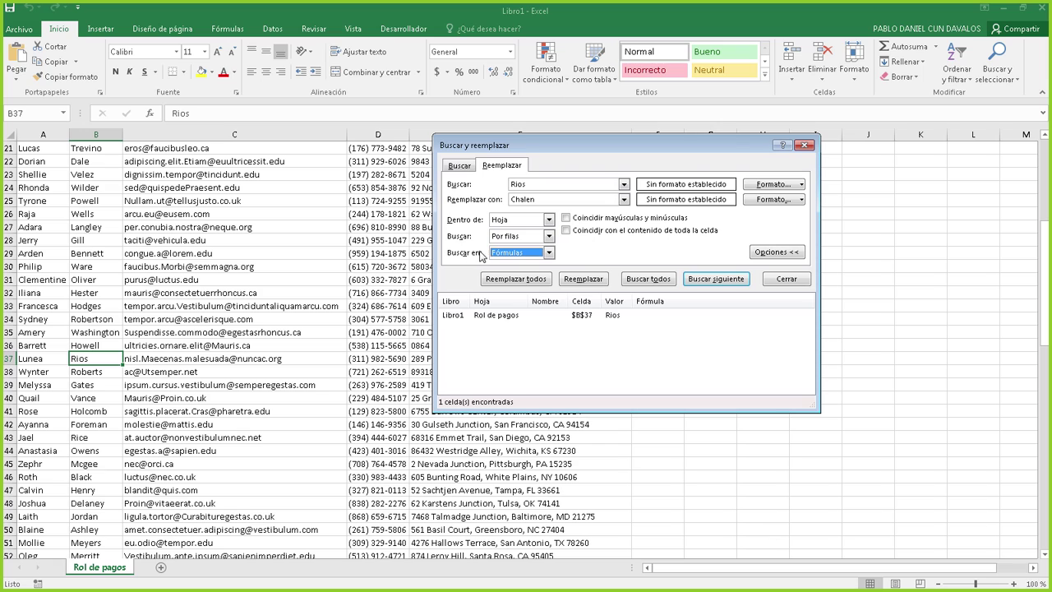
pyautogui.click(507, 257)
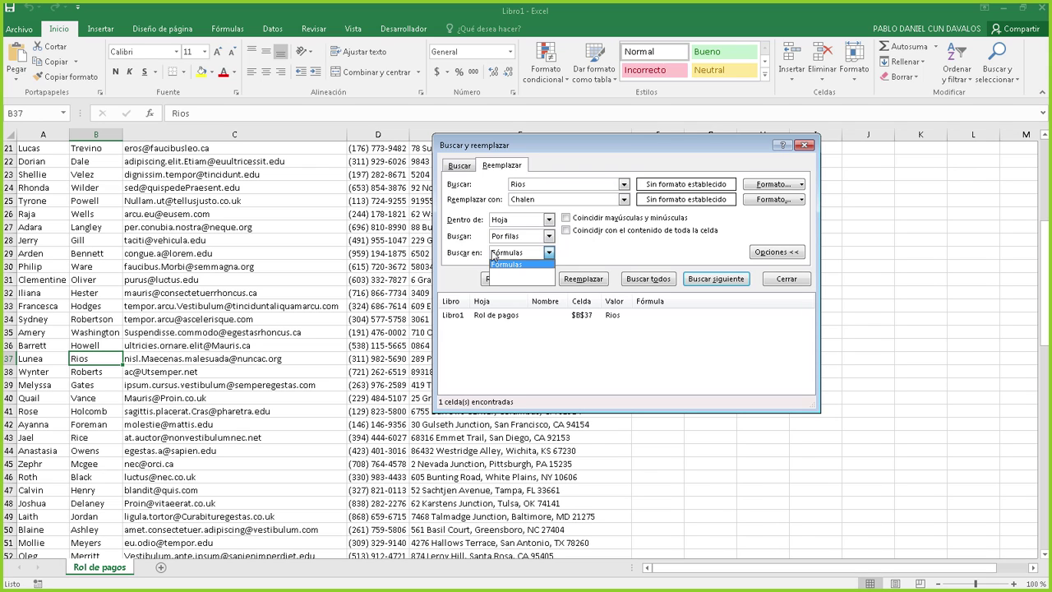
pyautogui.click(580, 252)
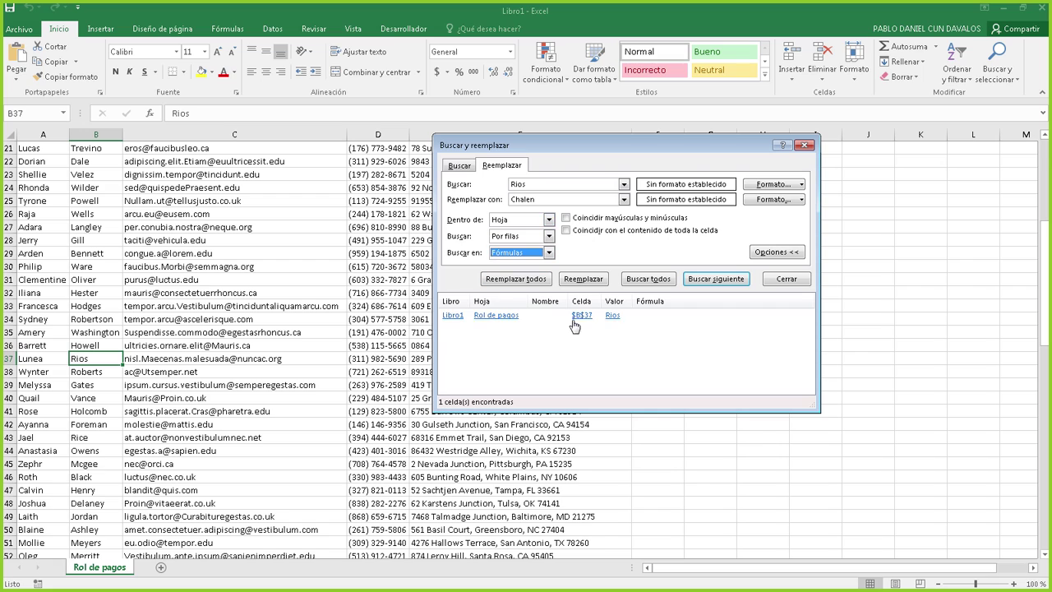
# Step: Replace all occurrences of the searched surname with the new one and close the Buscar y reemplazar dialog
pyautogui.click(535, 281)
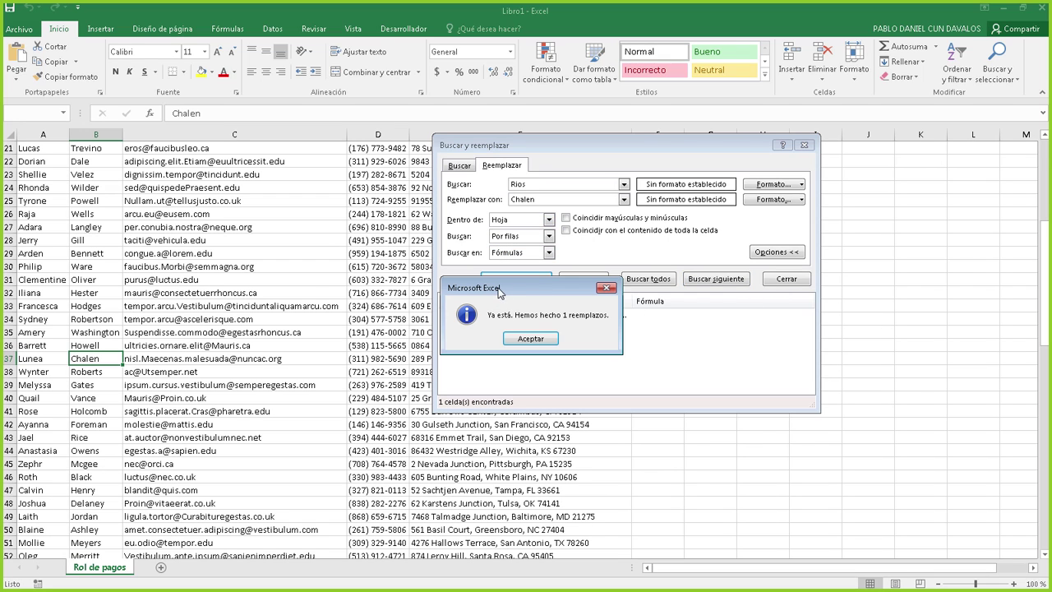
pyautogui.moveTo(518, 287); pyautogui.dragTo(514, 282)
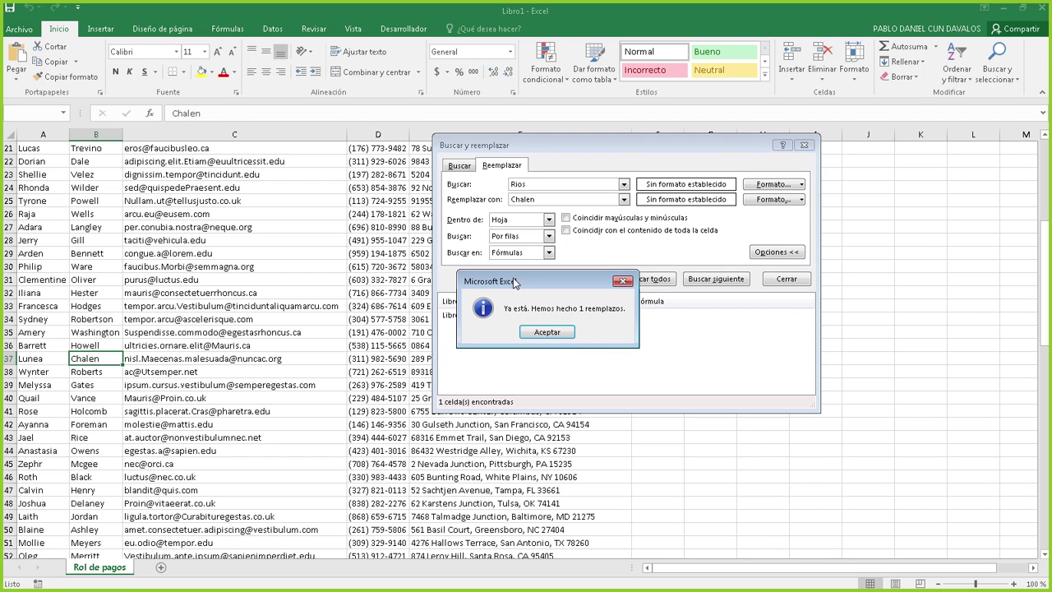
pyautogui.click(547, 333)
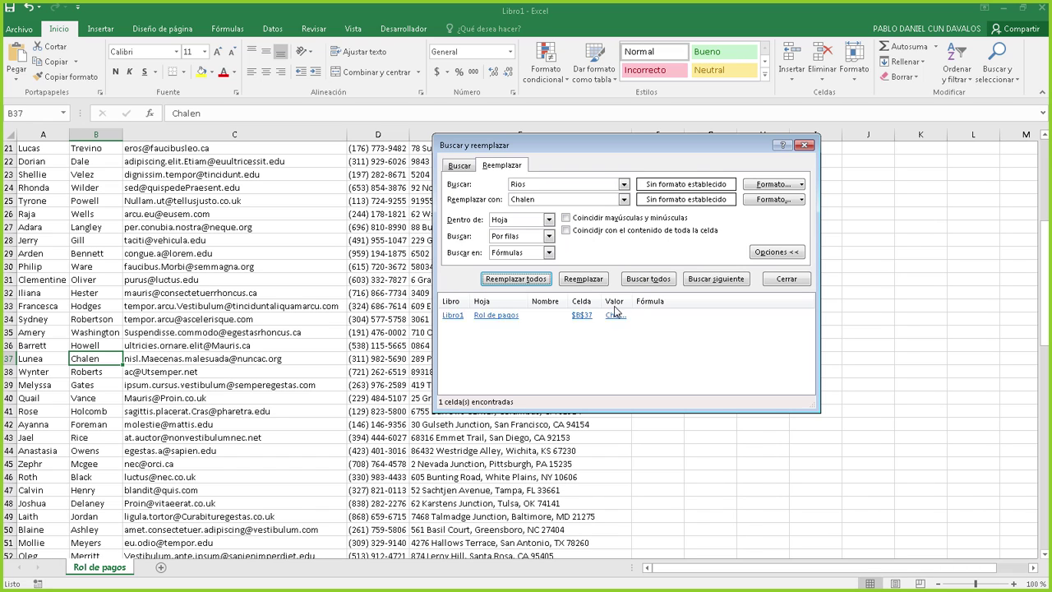
pyautogui.click(787, 280)
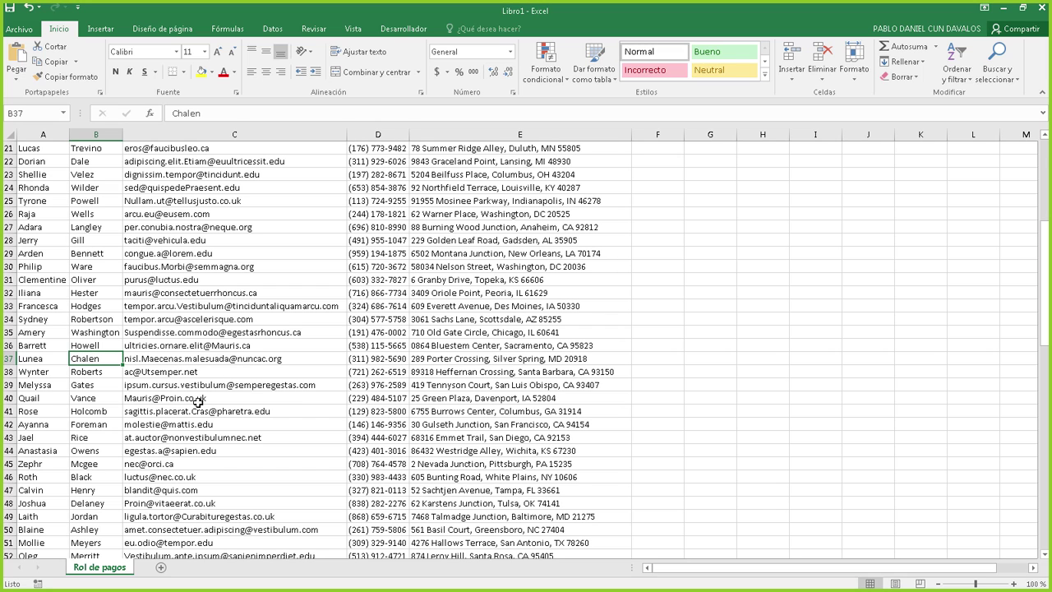
# Step: Select the block of e-mail cells C5:C10 near the start of the list
pyautogui.scroll(7, 139, 369)
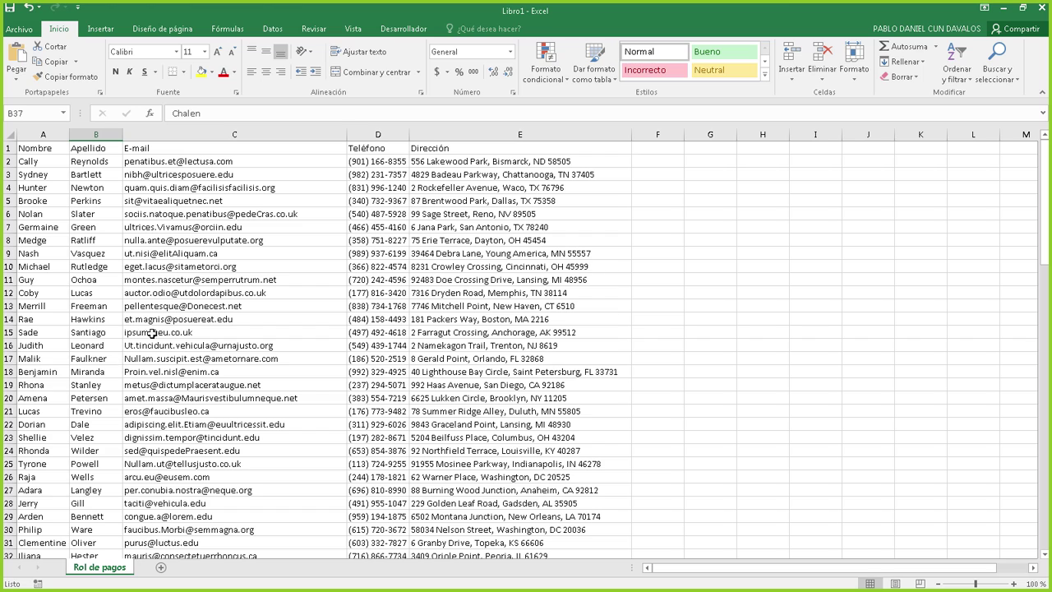
pyautogui.click(171, 270)
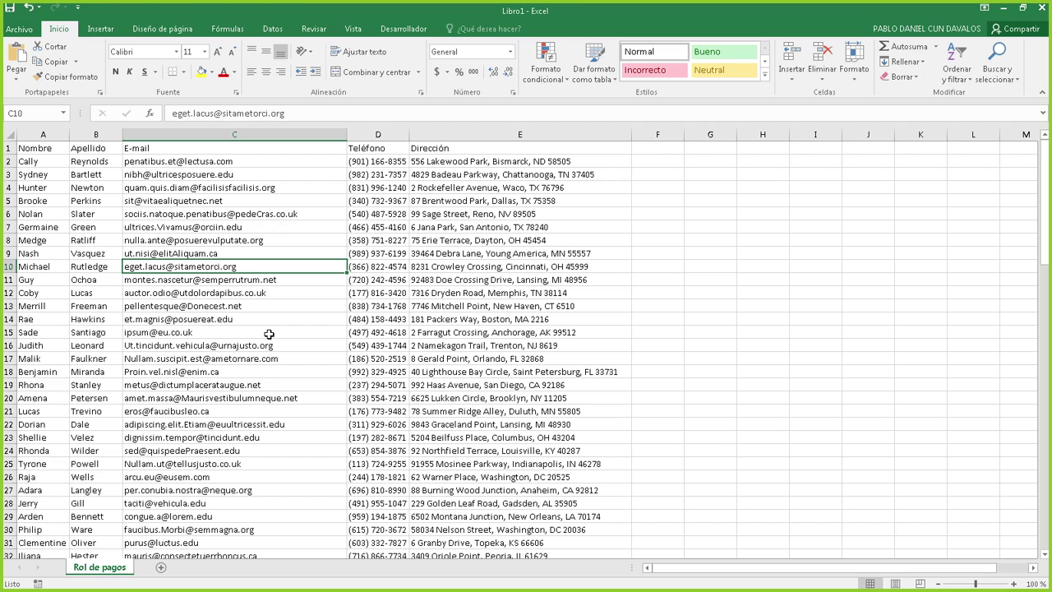
pyautogui.click(143, 199)
pyautogui.moveTo(170, 214); pyautogui.dragTo(334, 260)
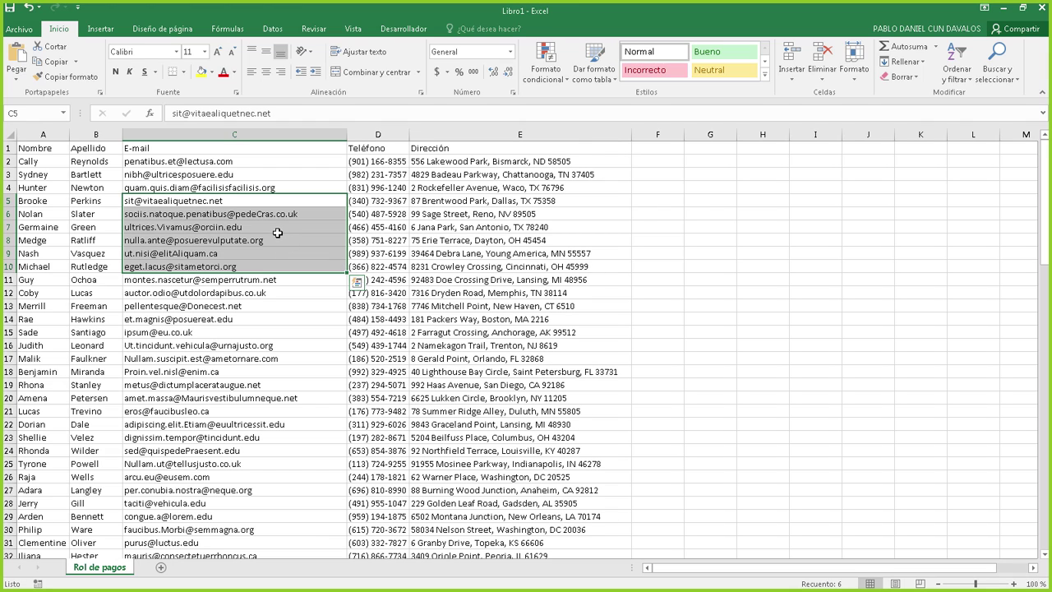
# Step: Select the entire Dirección column E
pyautogui.click(438, 175)
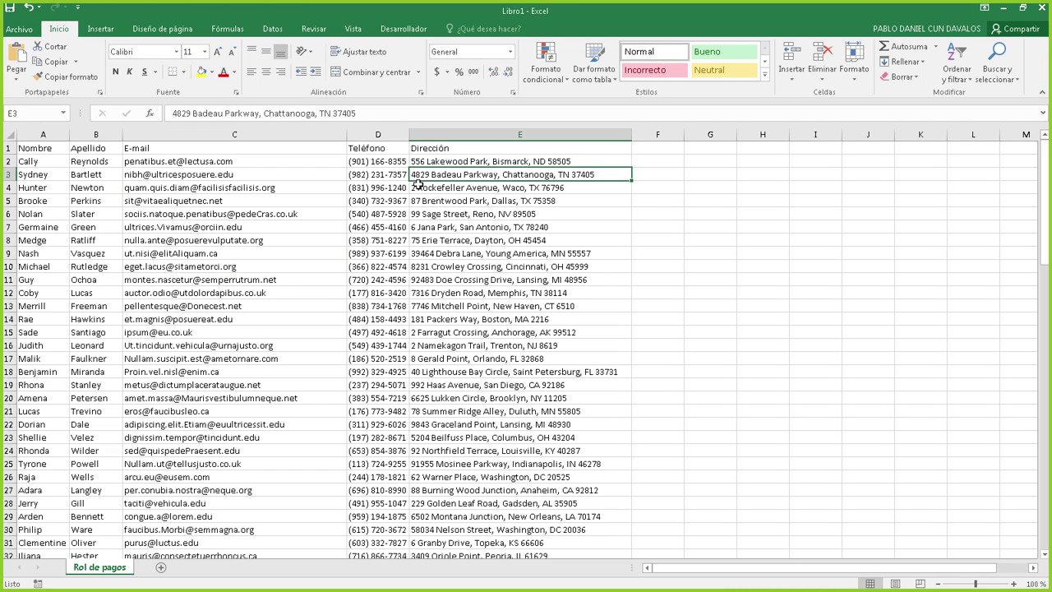
pyautogui.click(478, 238)
pyautogui.click(454, 174)
pyautogui.click(524, 134)
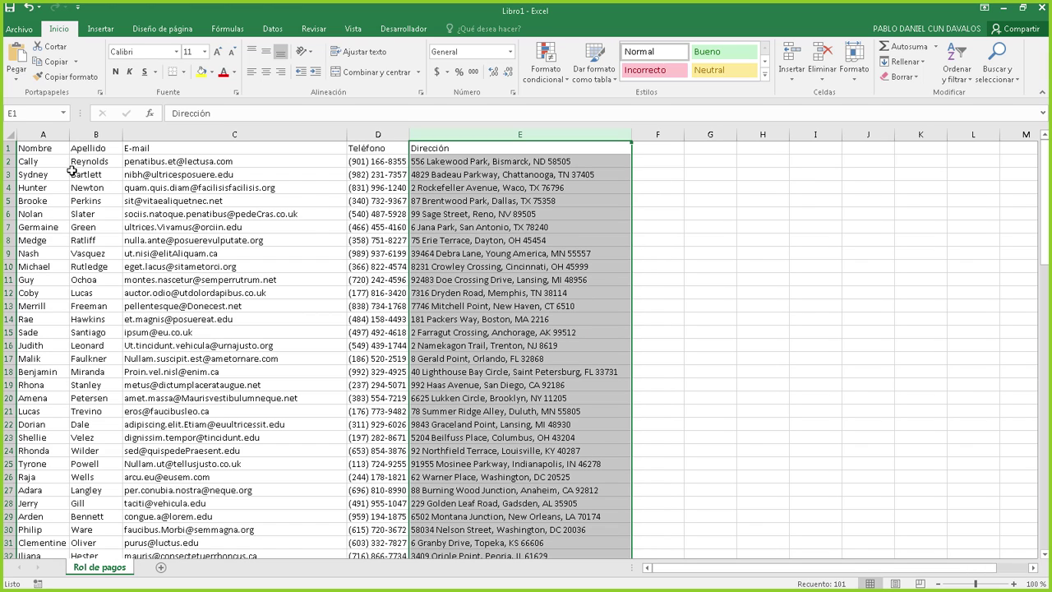
# Step: Select all phone numbers in the Teléfono column, from D2 down to the last filled cell D101
pyautogui.click(364, 163)
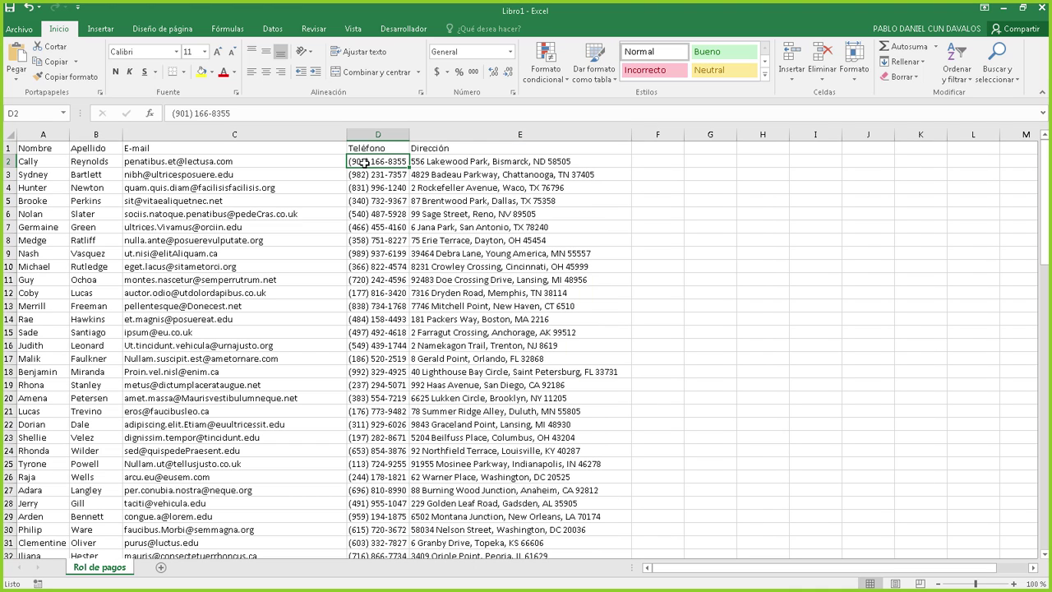
pyautogui.moveTo(364, 162); pyautogui.dragTo(393, 189)
pyautogui.scroll(20, 387, 180)
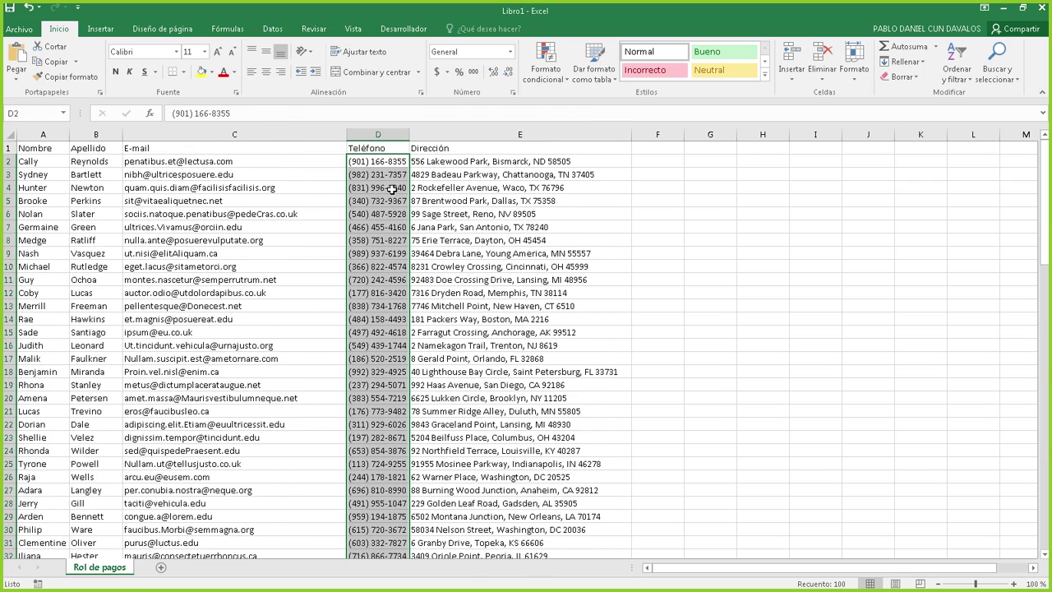
pyautogui.click(379, 162)
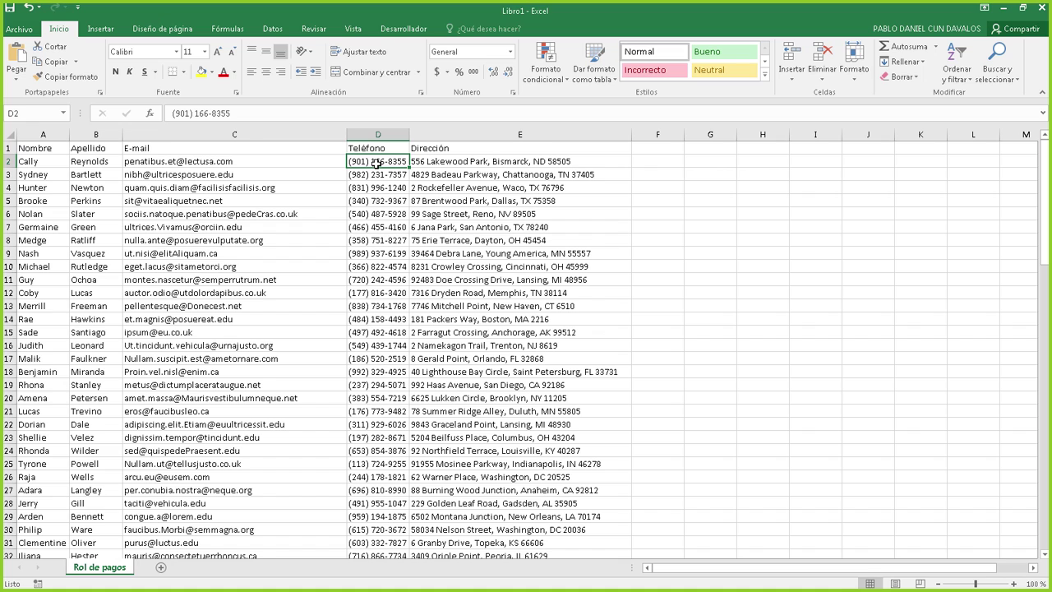
pyautogui.hotkey('ctrl', 'shift', 'Down')
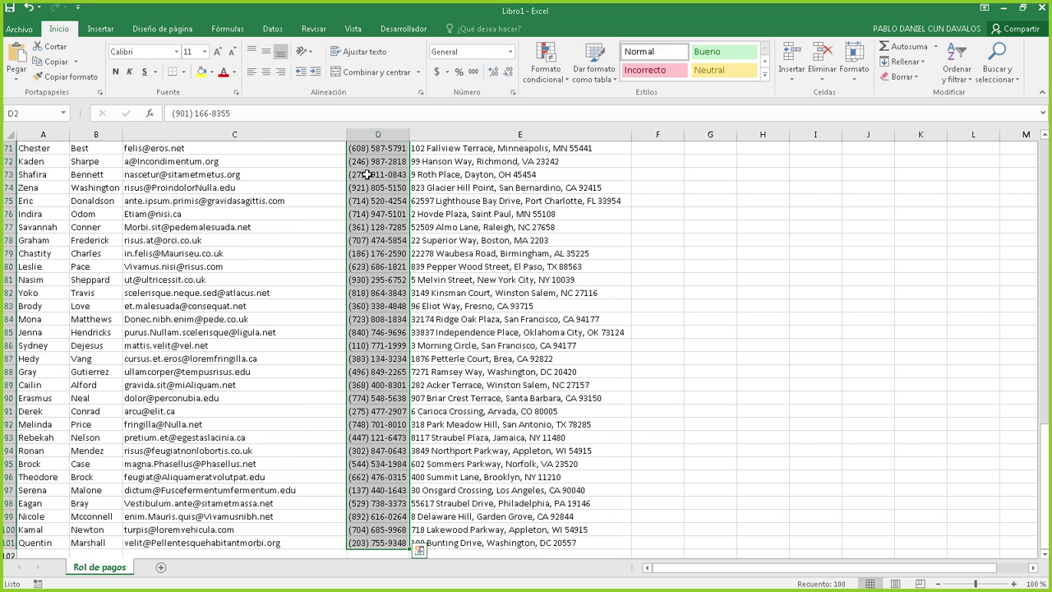
# Step: Switch to the keyboard photo in Windows Photo Viewer, examine the Ctrl and Shift keys and the keys farther right, and return to Excel
pyautogui.hotkey('alt', 'Tab')
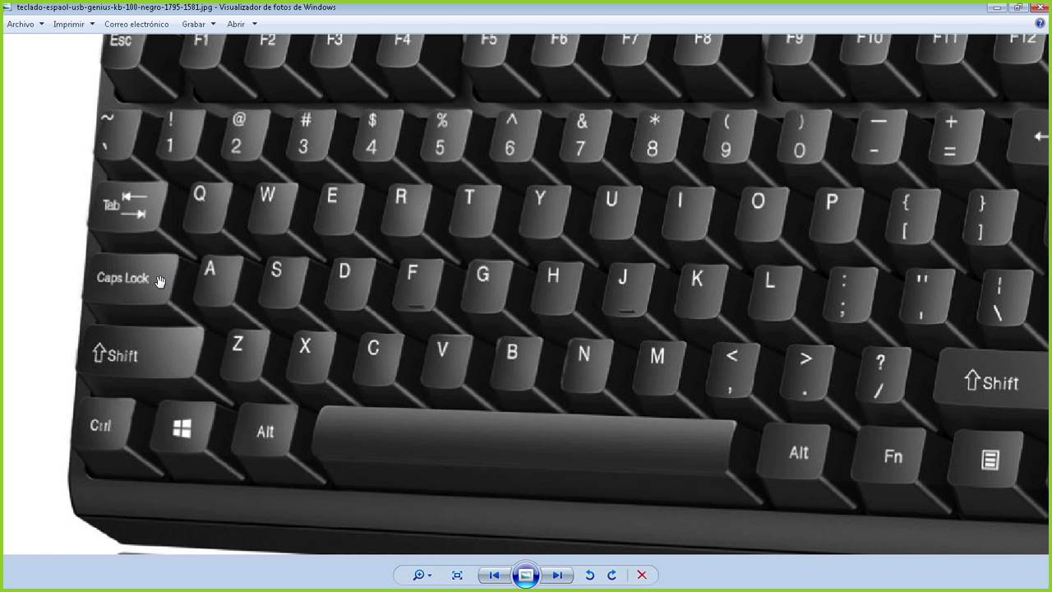
pyautogui.moveTo(235, 365); pyautogui.dragTo(234, 313)
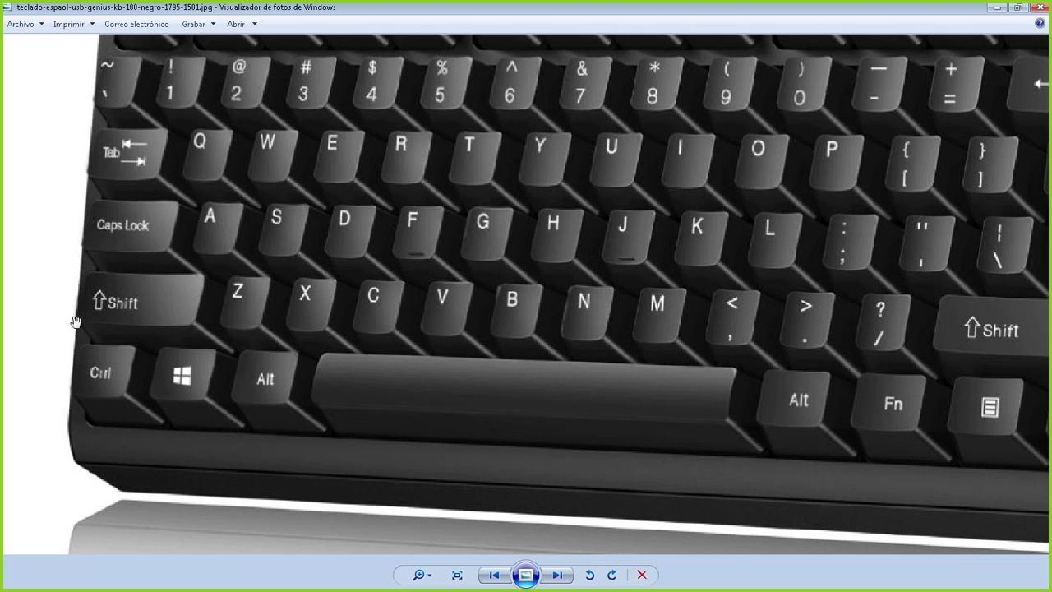
pyautogui.moveTo(748, 290); pyautogui.dragTo(270, 233)
pyautogui.moveTo(712, 300); pyautogui.dragTo(550, 280)
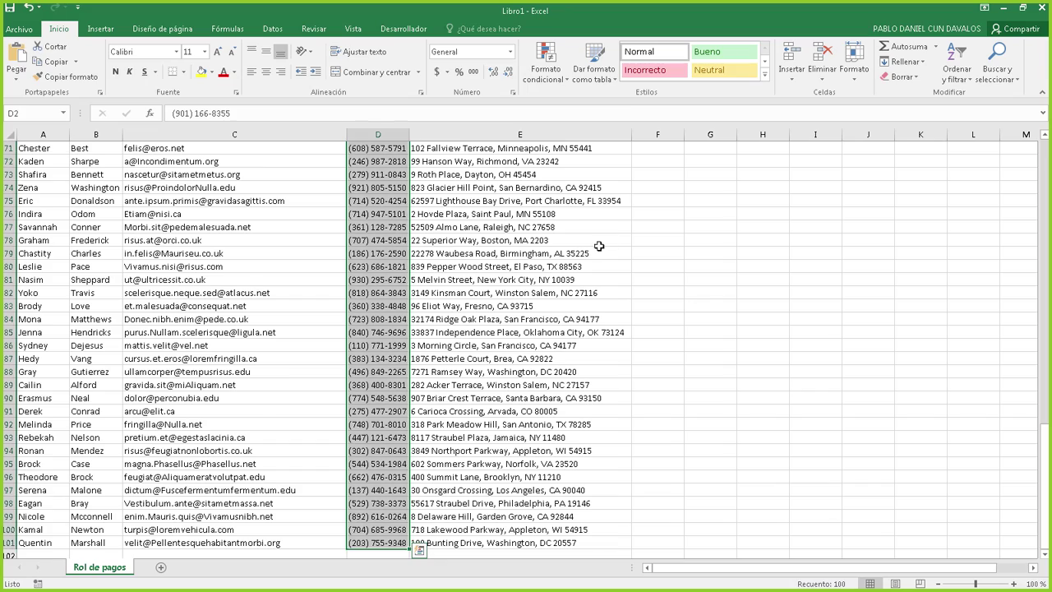
# Step: Select the whole of row 2, try row 3 instead, and select row 2 again
pyautogui.scroll(5, 590, 247)
pyautogui.scroll(13, 329, 161)
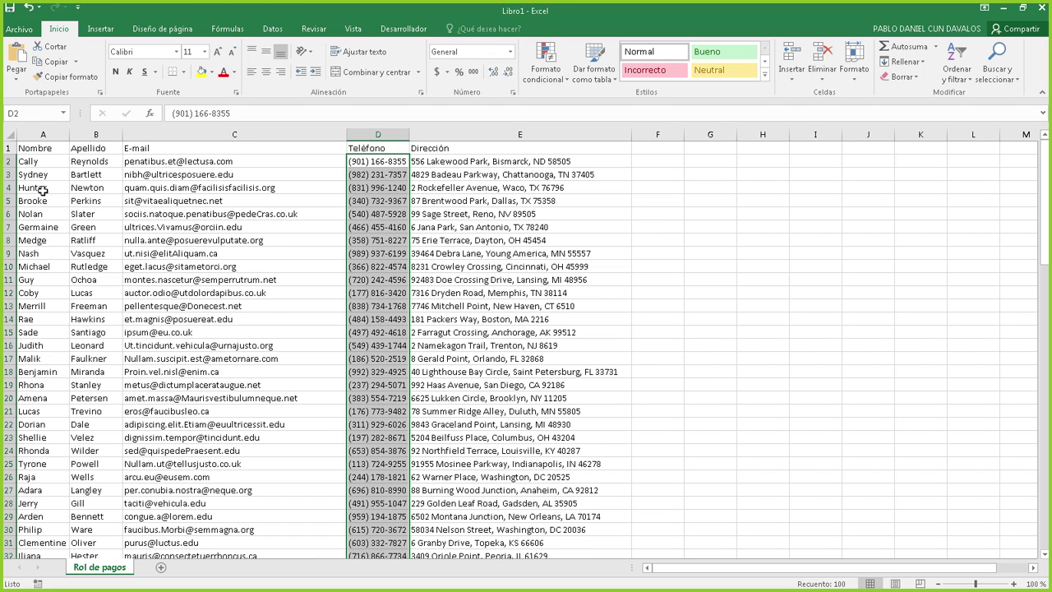
pyautogui.click(7, 162)
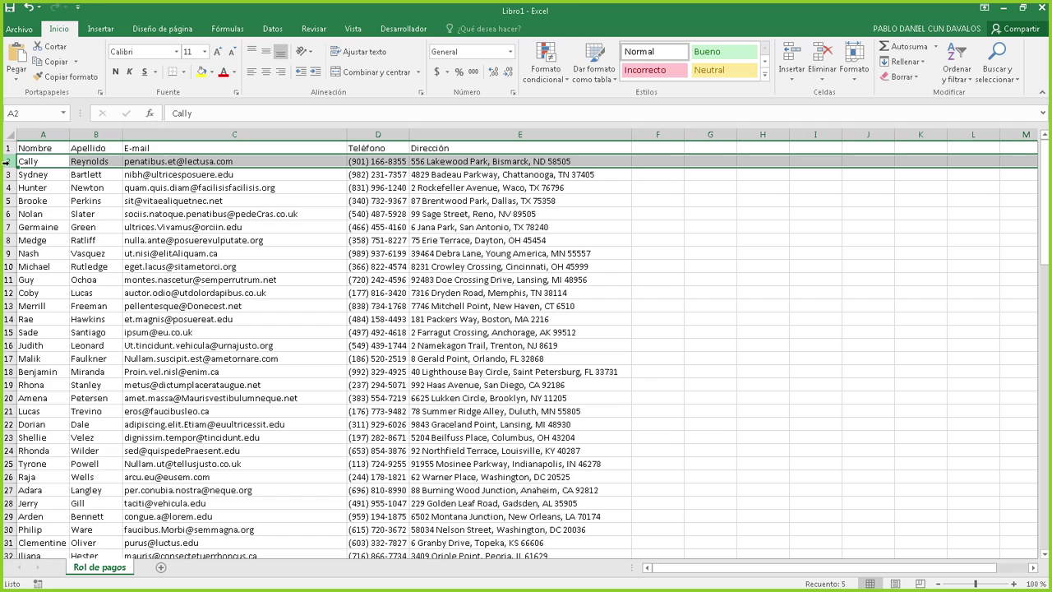
pyautogui.click(6, 175)
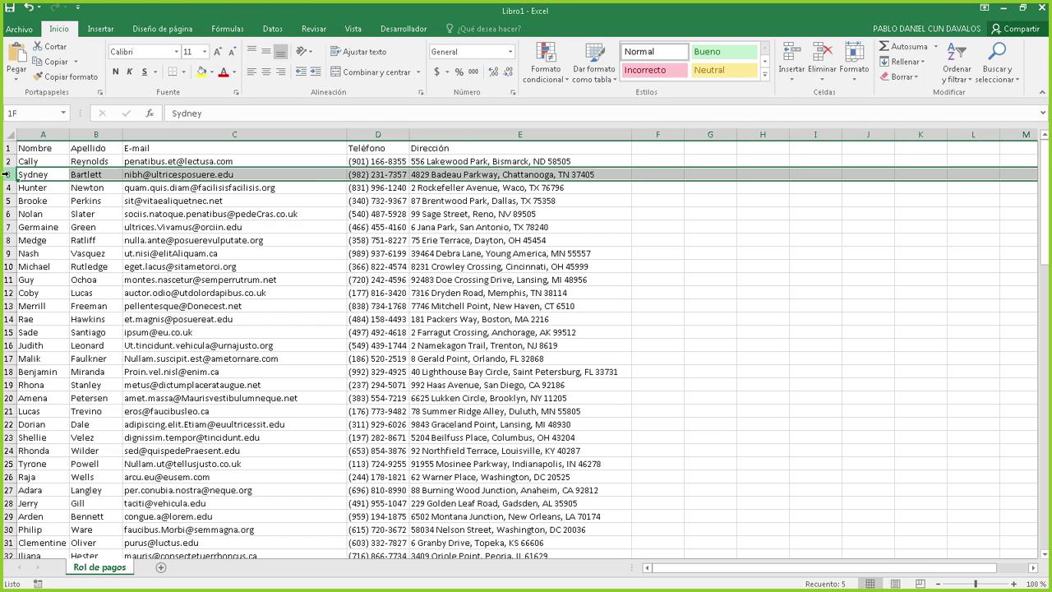
pyautogui.click(6, 162)
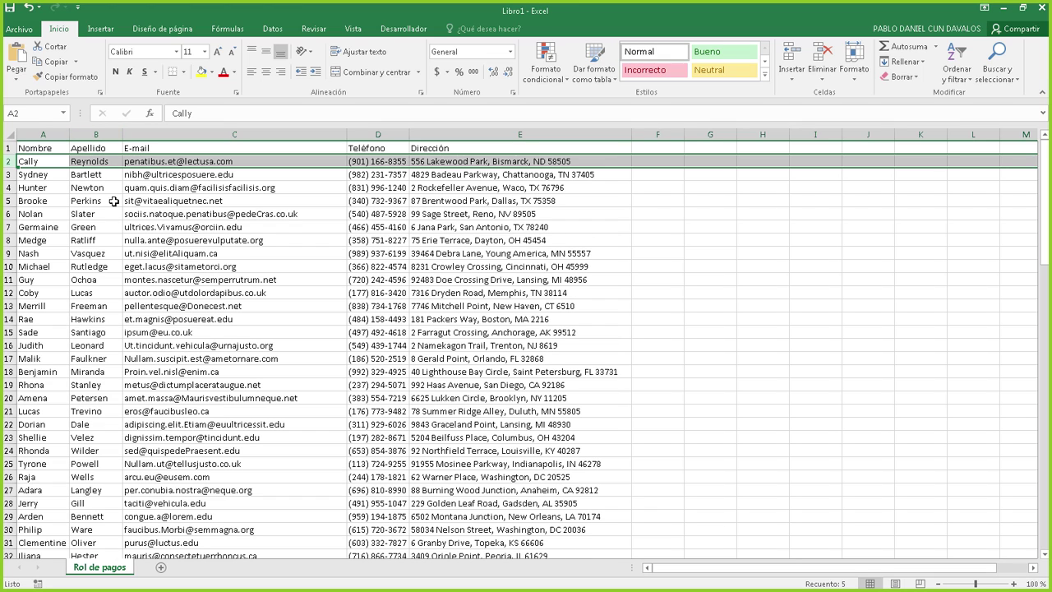
# Step: Select from B2 to the last filled cell of row 2, extend to the sheet's last column, and shrink the selection back to B2:E2
pyautogui.click(95, 161)
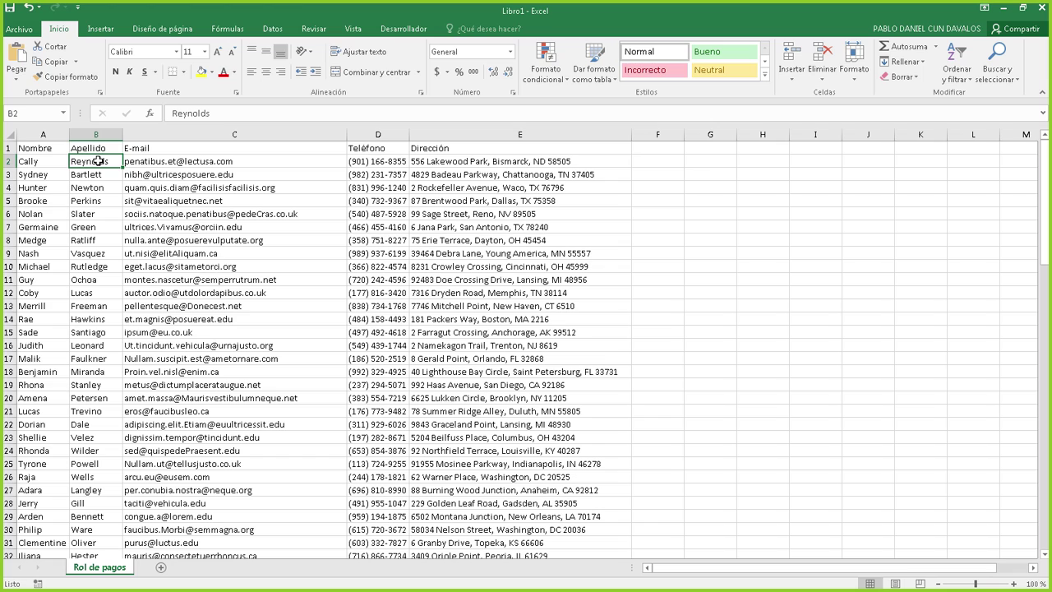
pyautogui.hotkey('ctrl', 'shift', 'Right')
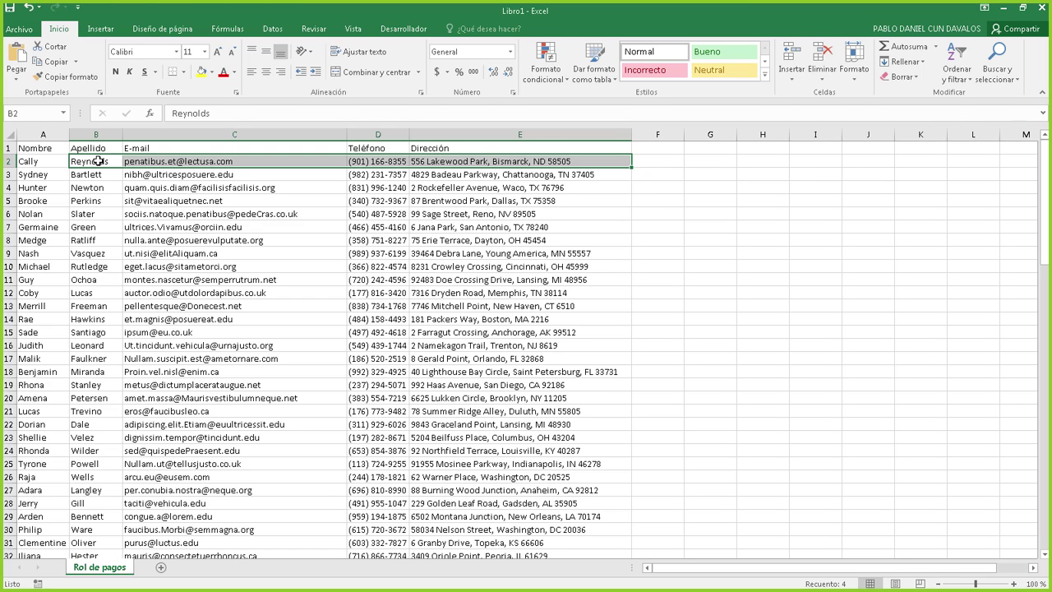
pyautogui.hotkey('ctrl', 'shift', 'Right')
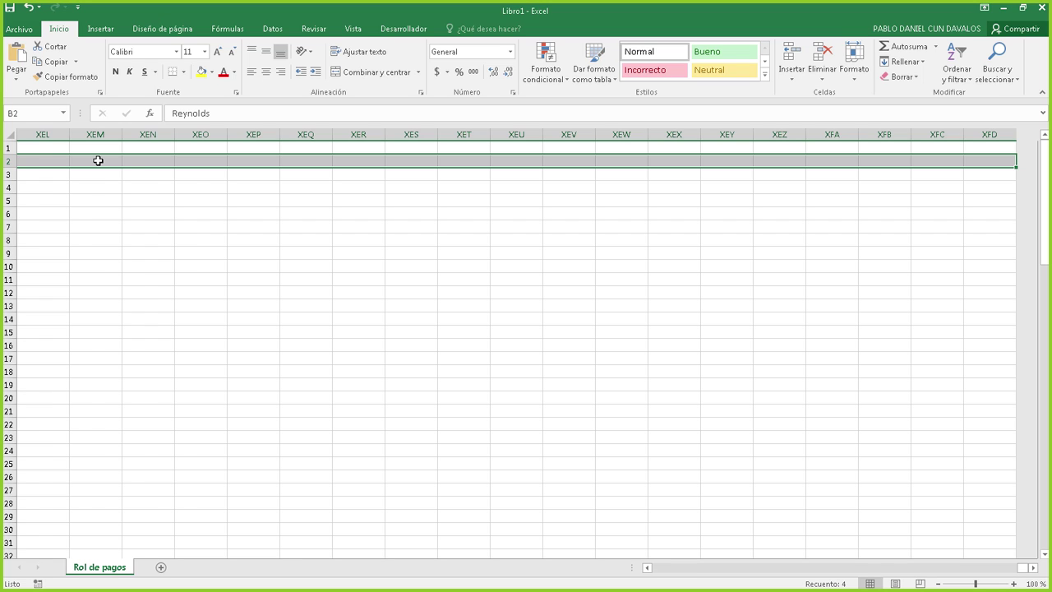
pyautogui.hotkey('ctrl', 'shift', 'Left')
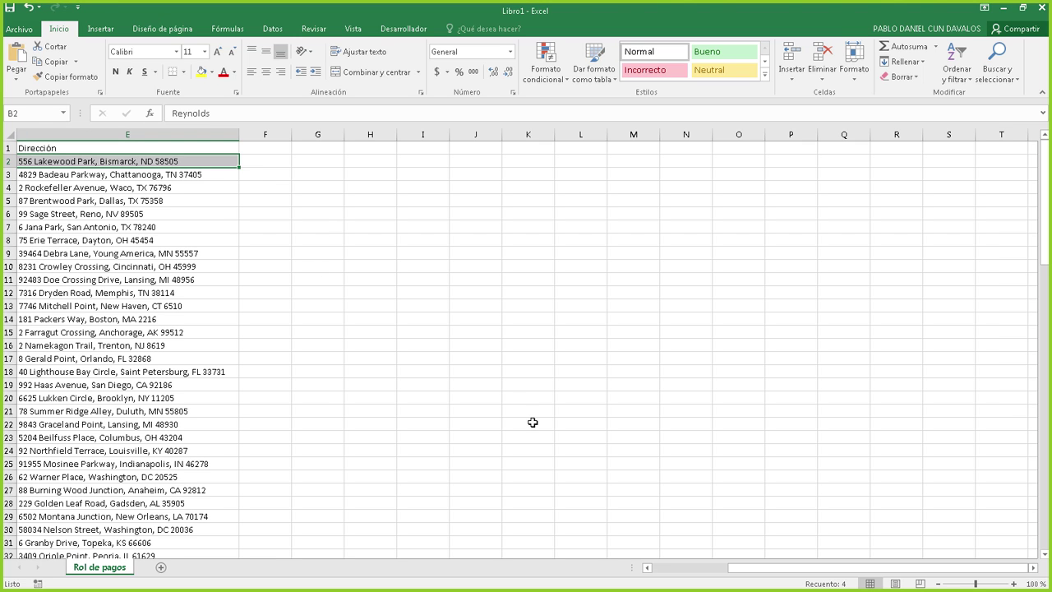
pyautogui.moveTo(749, 567); pyautogui.dragTo(618, 566)
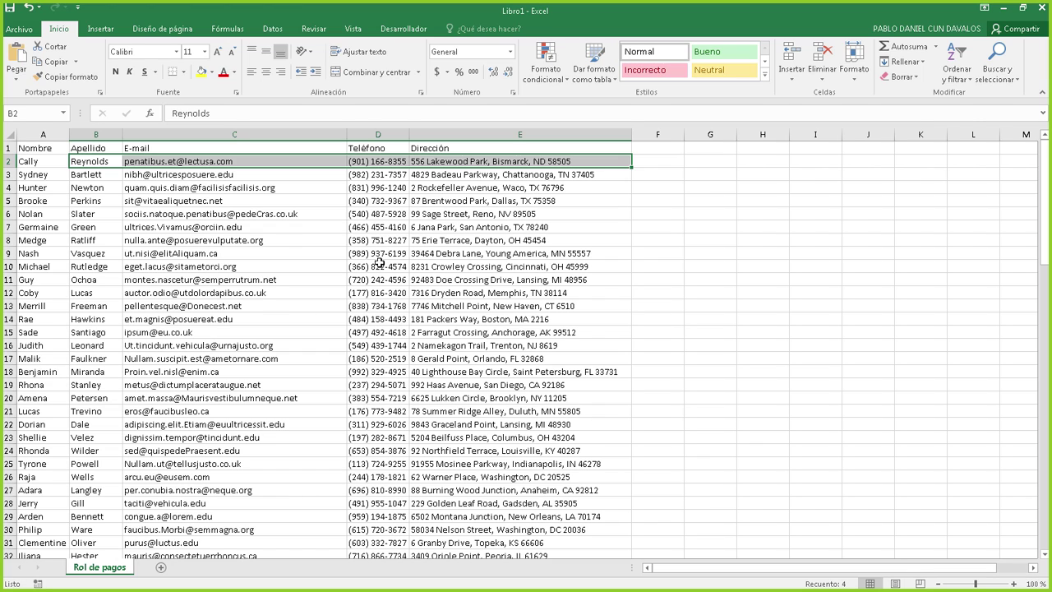
pyautogui.click(379, 263)
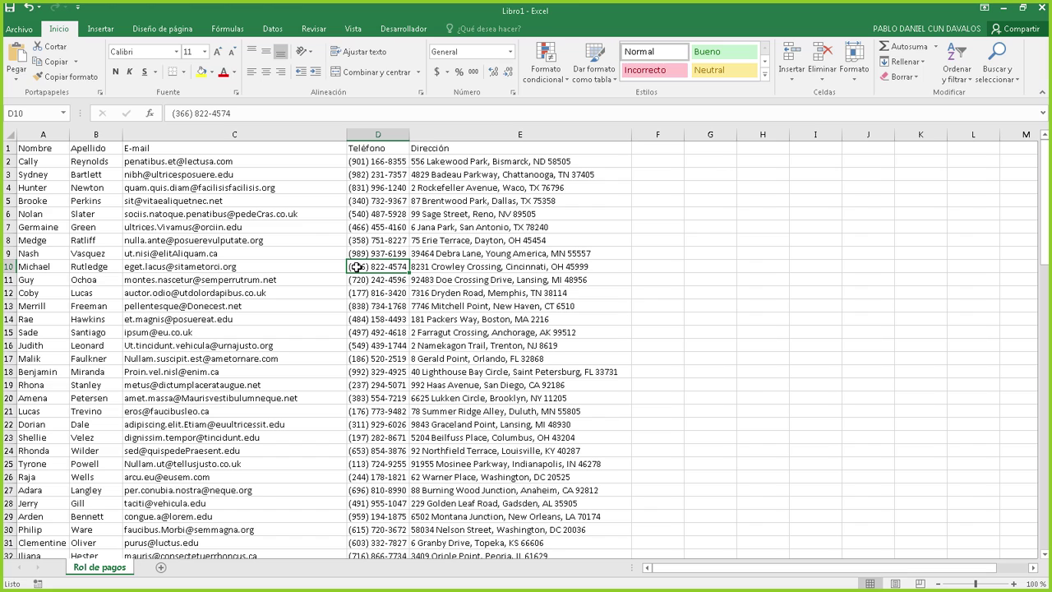
pyautogui.click(304, 228)
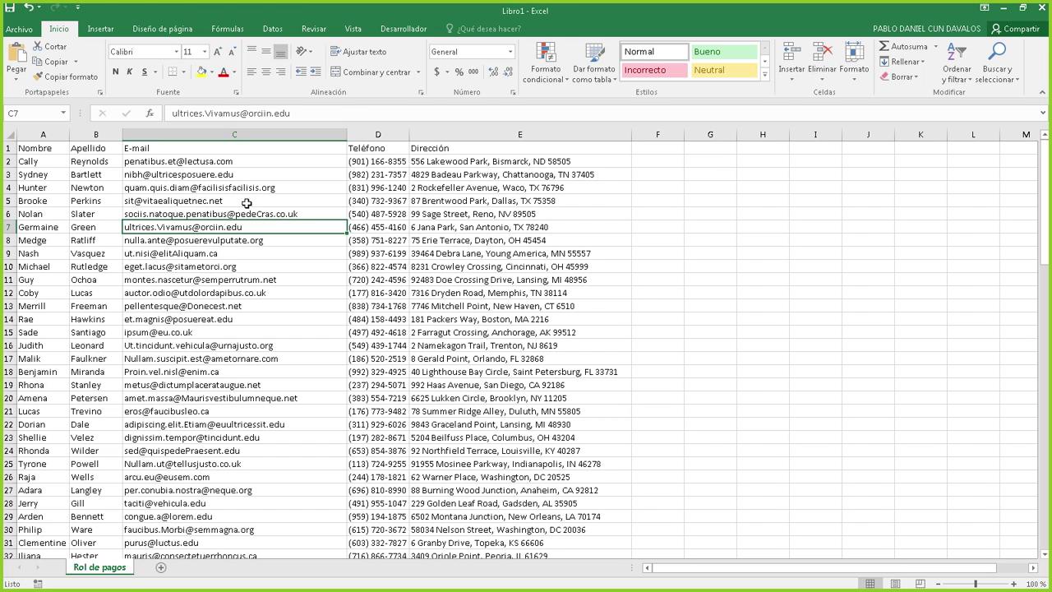
pyautogui.click(247, 202)
pyautogui.click(261, 250)
pyautogui.click(239, 189)
pyautogui.click(277, 271)
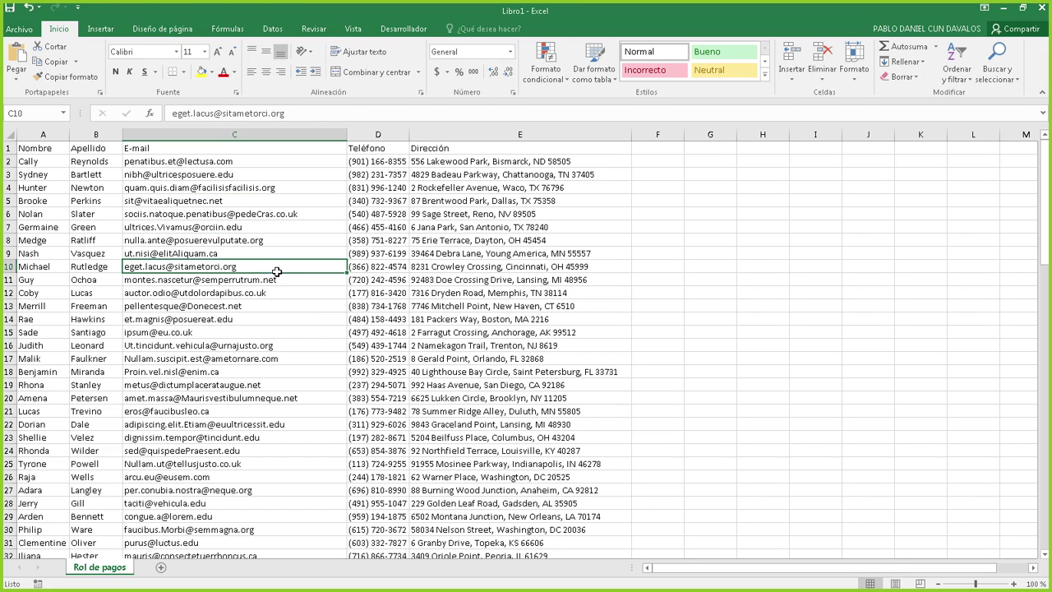
pyautogui.click(216, 202)
pyautogui.click(262, 318)
pyautogui.click(255, 243)
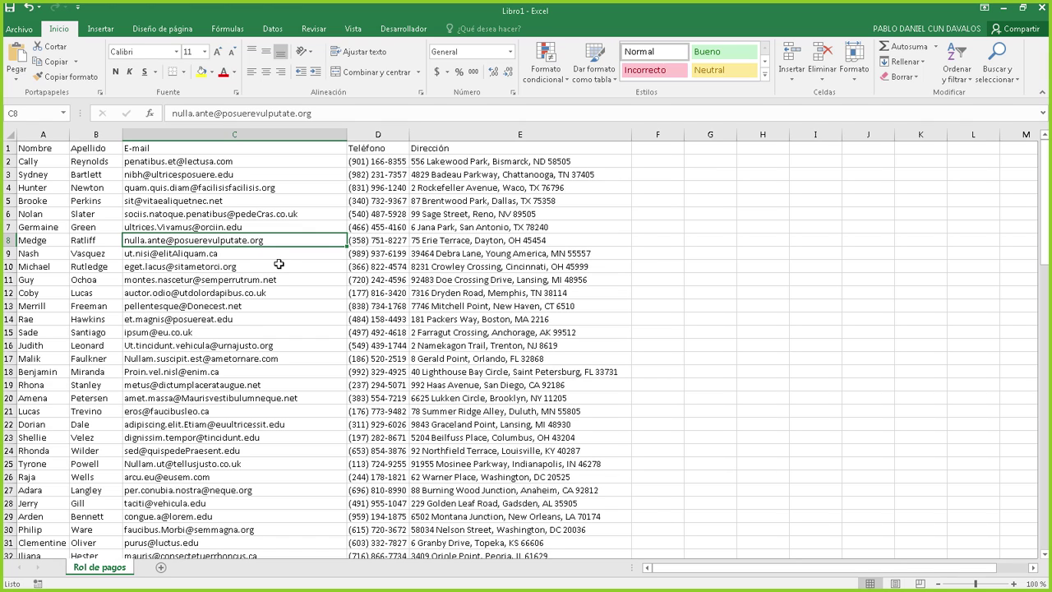
# Step: Select the whole data table around cell C8 and check the selection down to row 101 and back
pyautogui.click(277, 265)
pyautogui.click(282, 239)
pyautogui.hotkey('ctrl', 'a')
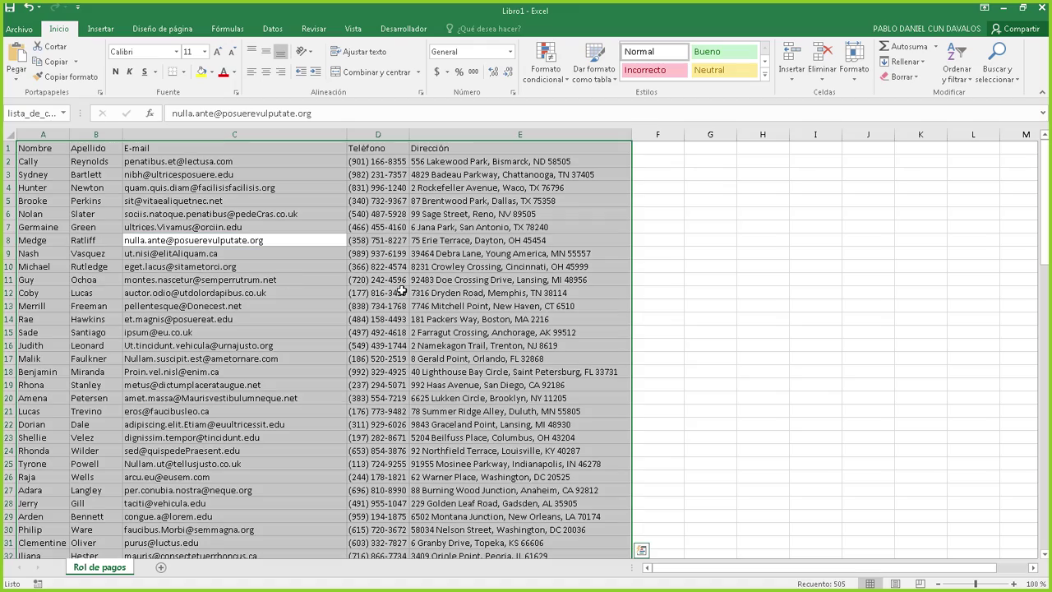
pyautogui.scroll(-10, 362, 306)
pyautogui.scroll(-12, 360, 306)
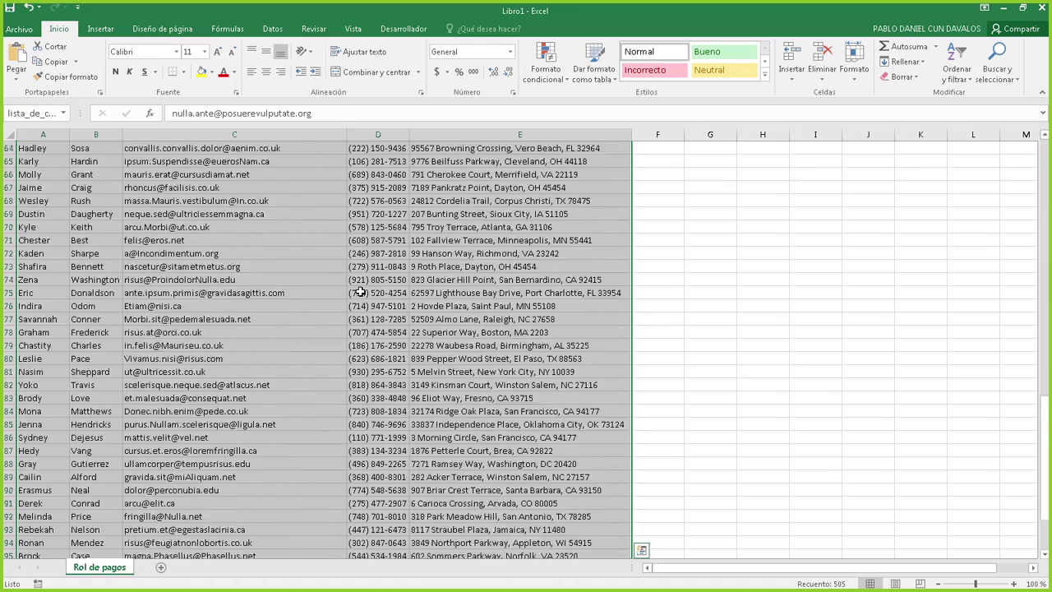
pyautogui.scroll(-5, 360, 292)
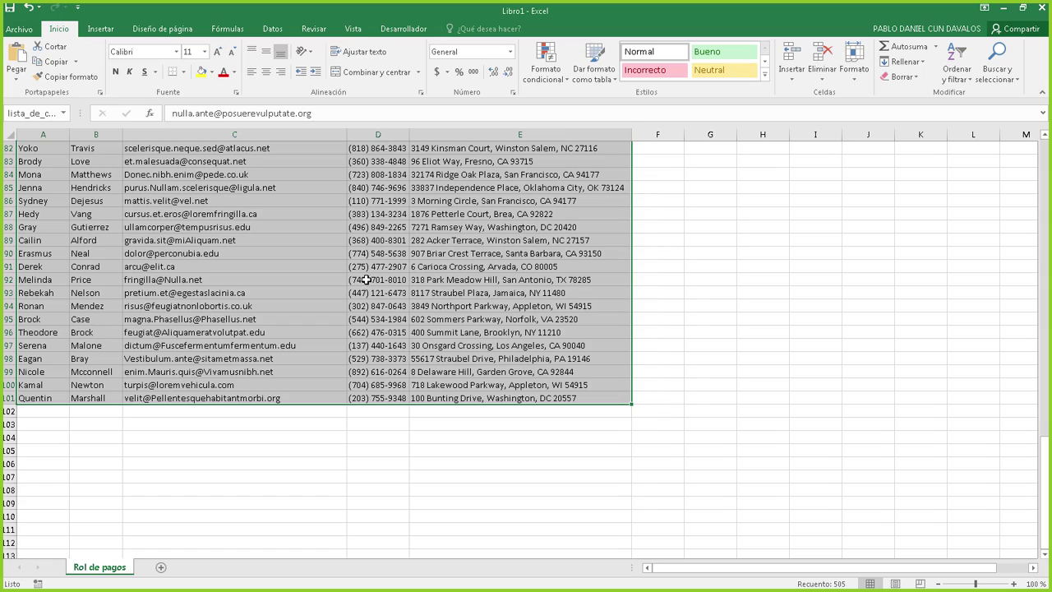
pyautogui.scroll(20, 361, 282)
pyautogui.scroll(5, 373, 283)
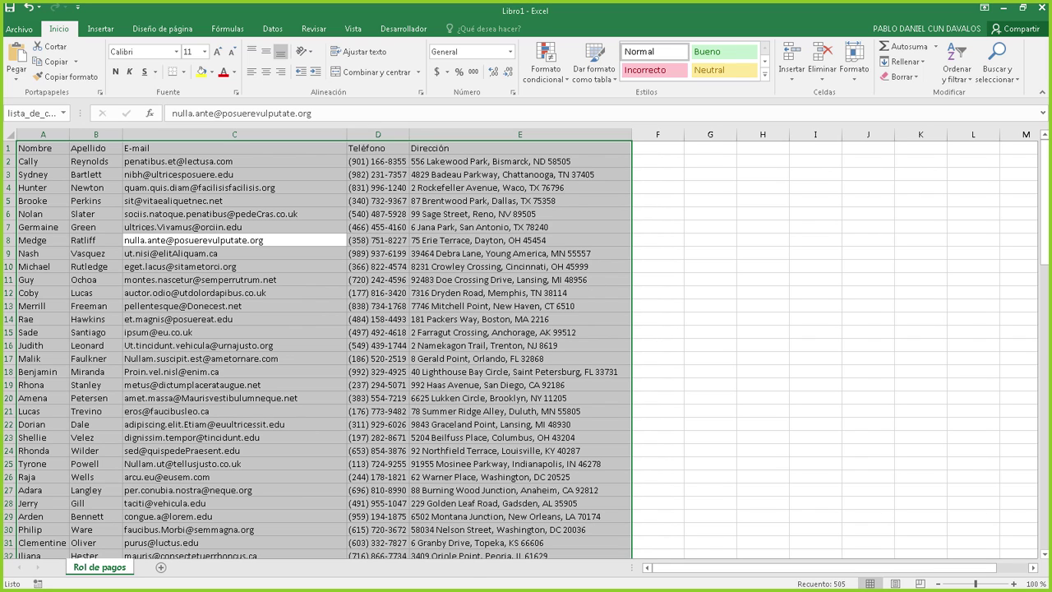
# Step: Switch to the keyboard photo in Windows Photo Viewer, examine the Ctrl, Shift and letter keys, and return to Excel
pyautogui.hotkey('alt', 'Tab')
pyautogui.moveTo(239, 241); pyautogui.dragTo(620, 406)
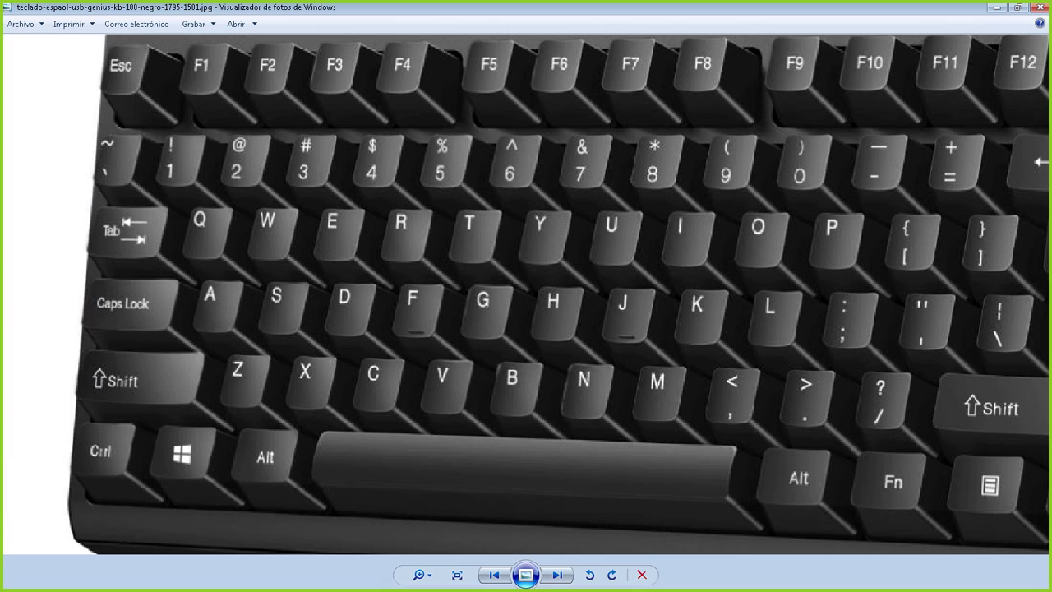
pyautogui.hotkey('alt', 'Tab')
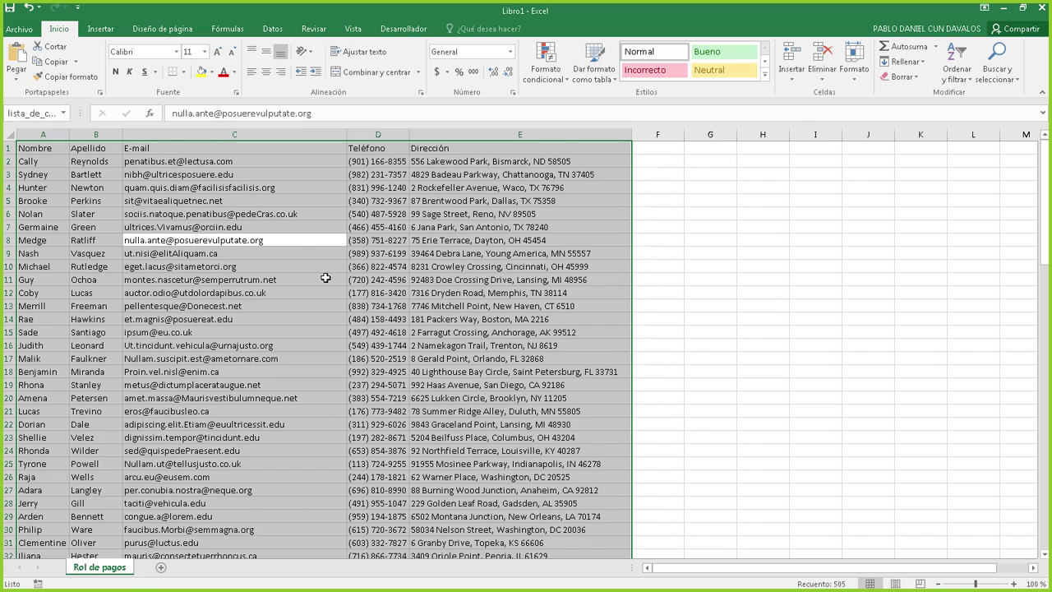
pyautogui.click(283, 277)
pyautogui.click(240, 219)
pyautogui.click(223, 265)
pyautogui.click(231, 192)
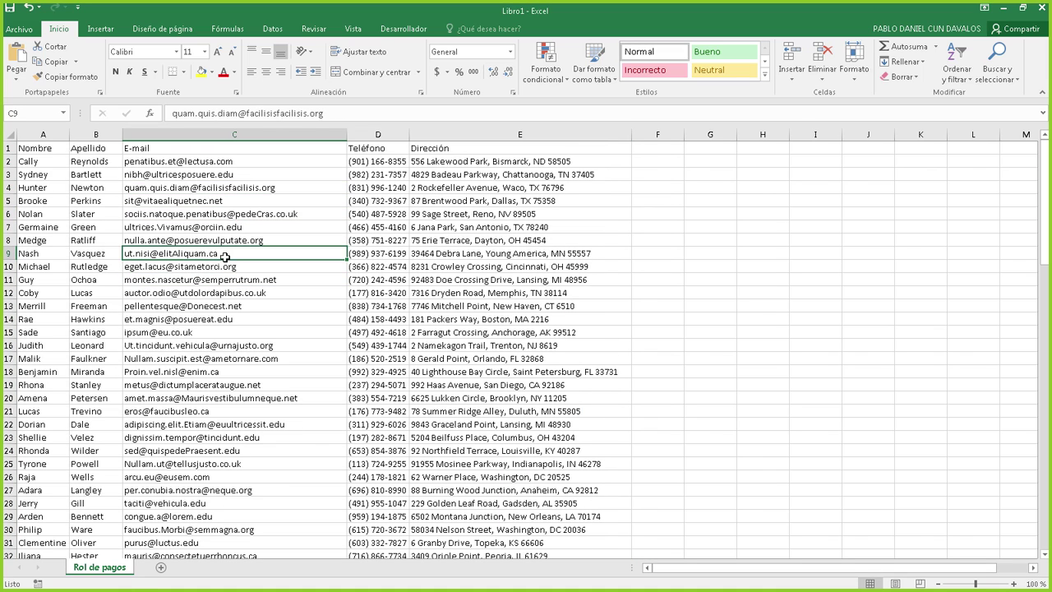
pyautogui.click(200, 205)
pyautogui.click(206, 176)
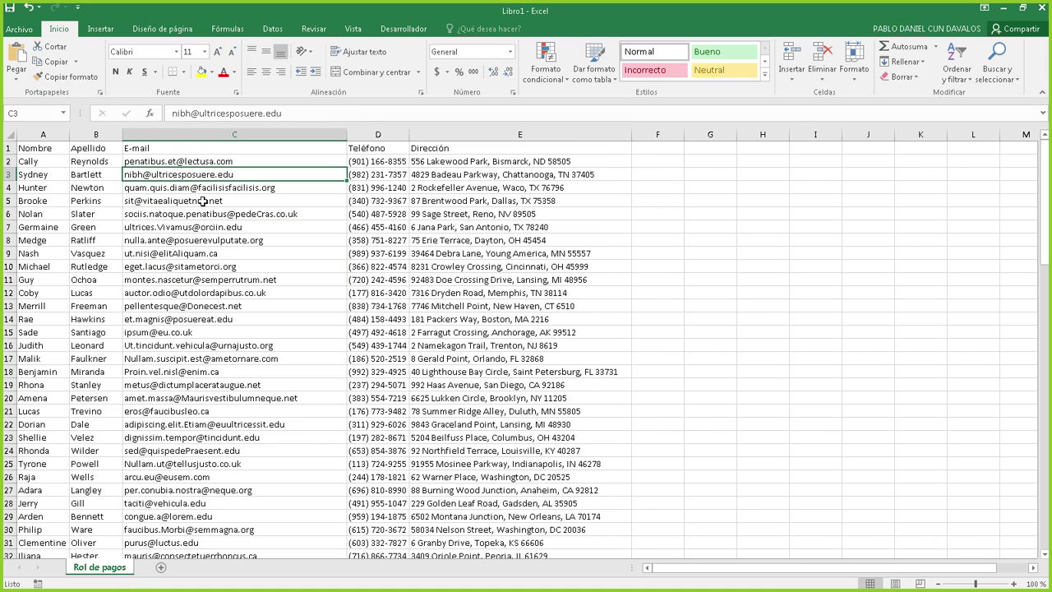
pyautogui.click(202, 203)
pyautogui.click(194, 187)
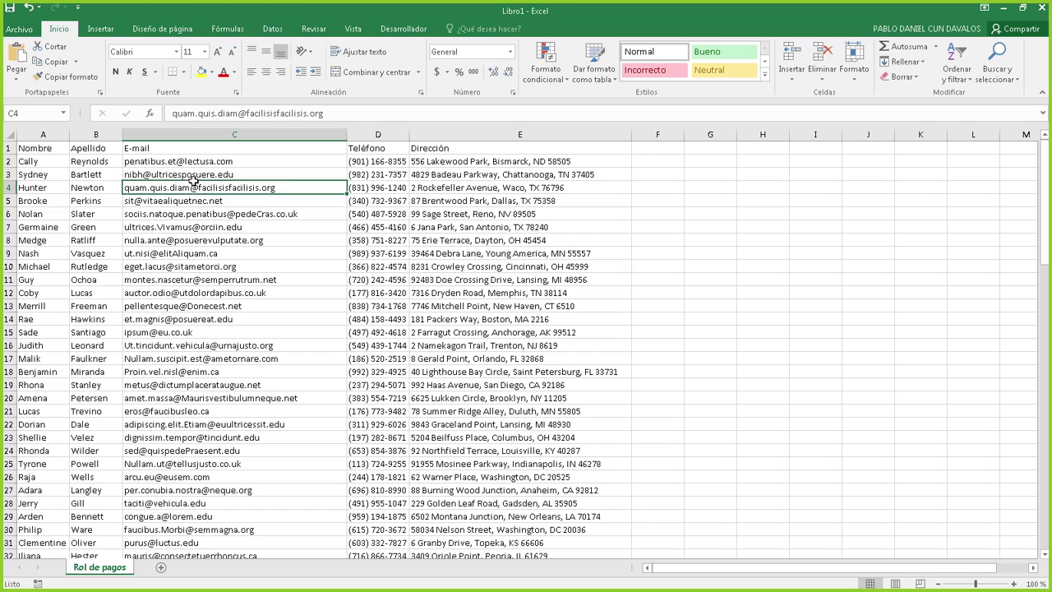
pyautogui.click(187, 170)
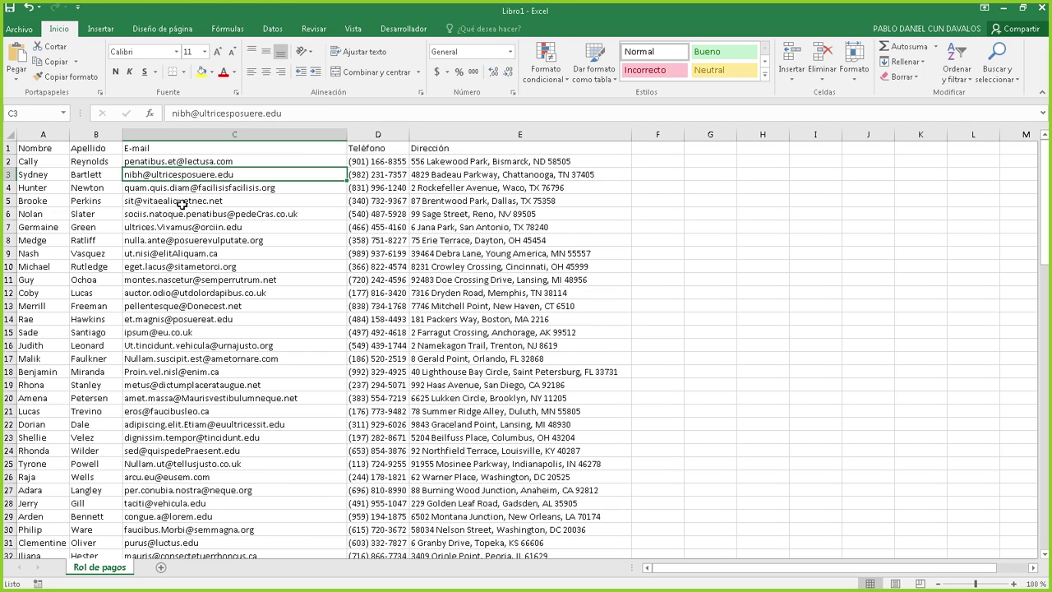
# Step: Select the names in A2:A5 cell by cell and extend the selection across to column E, covering A2:E5
pyautogui.click(34, 161)
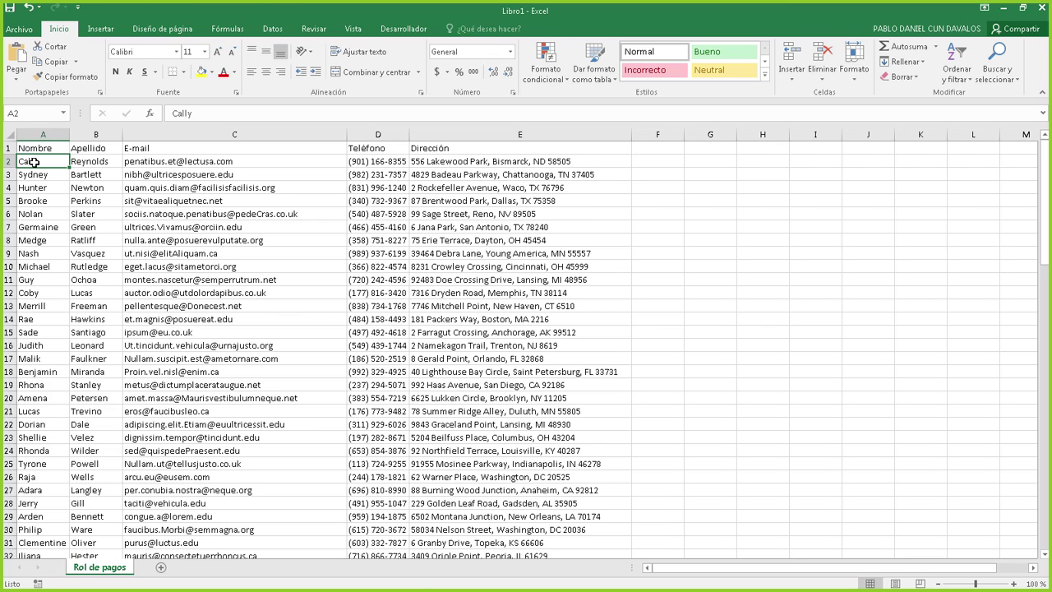
pyautogui.hotkey('shift', 'Down')
pyautogui.hotkey('shift', 'Down')
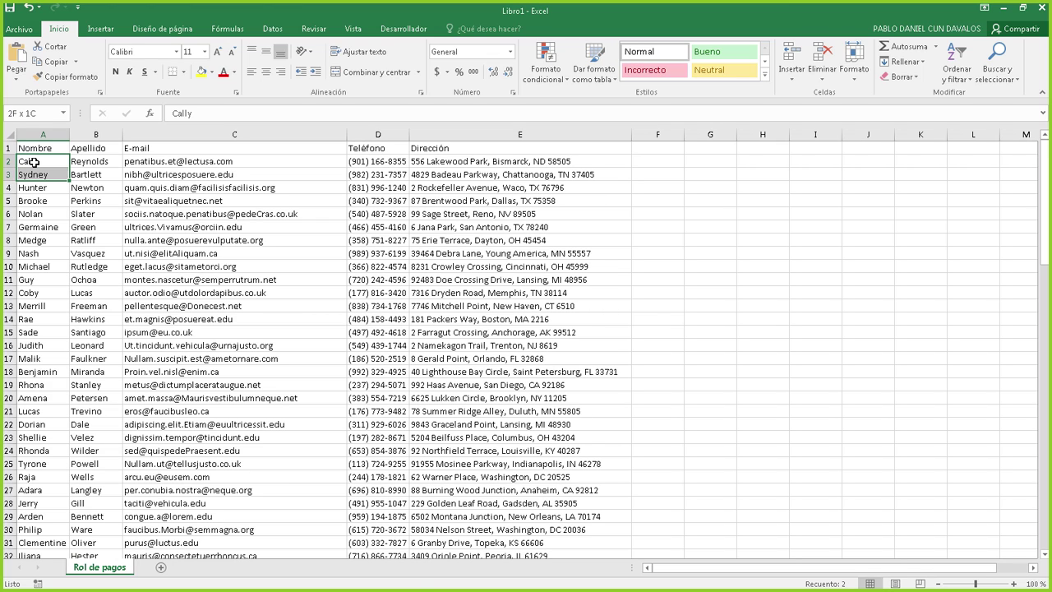
pyautogui.hotkey('shift', 'Down')
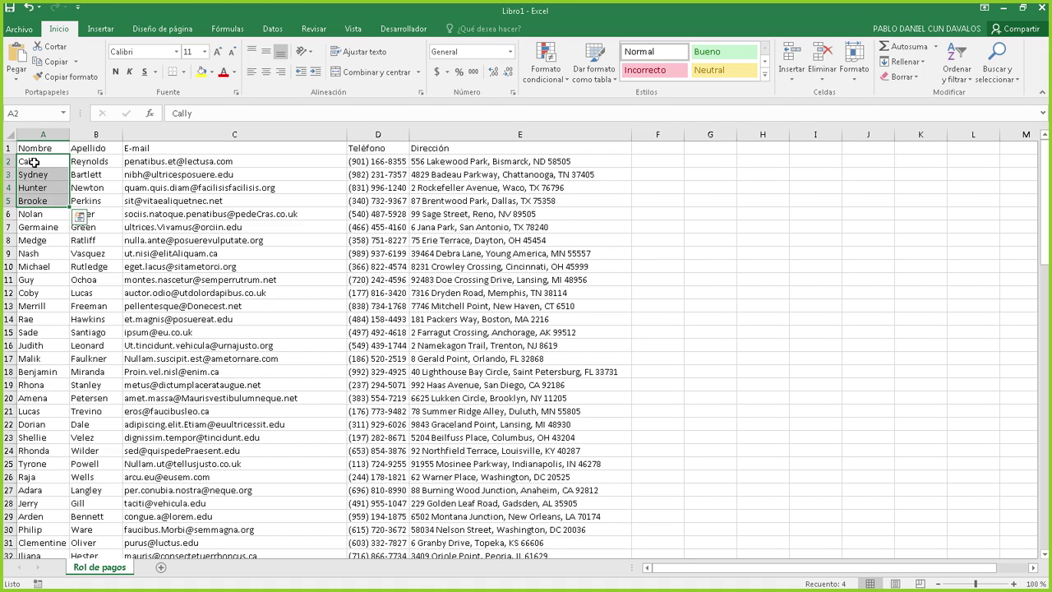
pyautogui.hotkey('shift', 'Right')
pyautogui.hotkey('shift', 'Right')
pyautogui.hotkey('shift', 'Right')
pyautogui.hotkey('shift', 'Right')
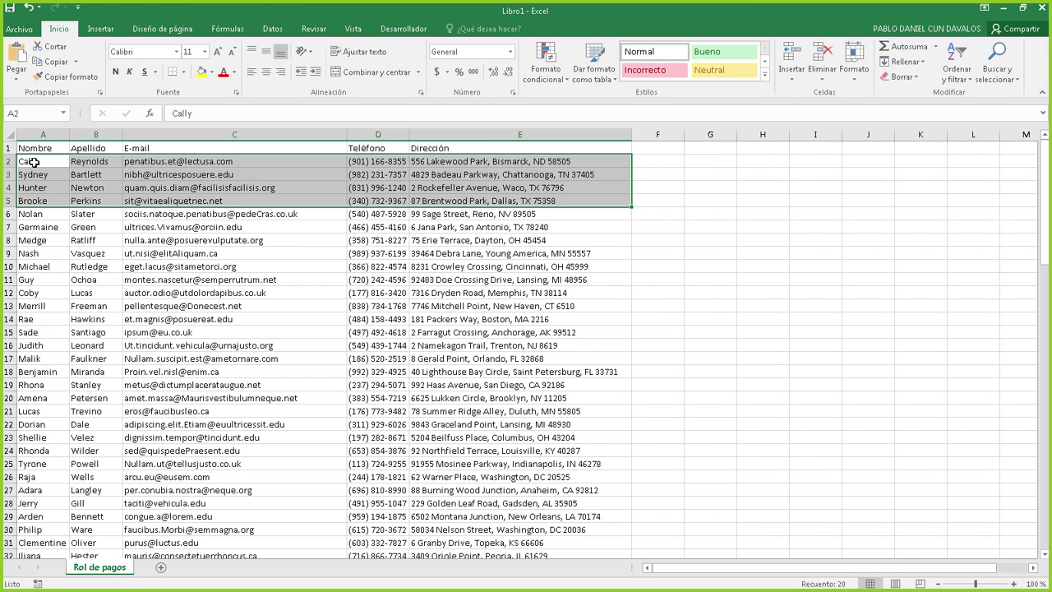
# Step: Extend the selection down to row 6, and grow and shrink it row by row until it covers A2:E4
pyautogui.hotkey('shift', 'Down')
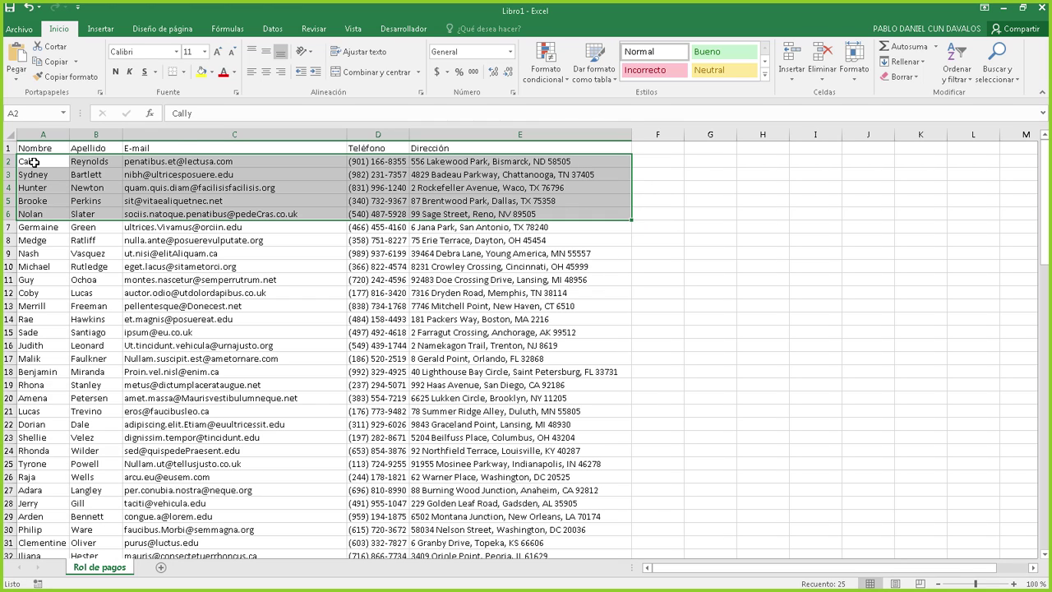
pyautogui.hotkey('shift', 'Up')
pyautogui.hotkey('shift', 'Up')
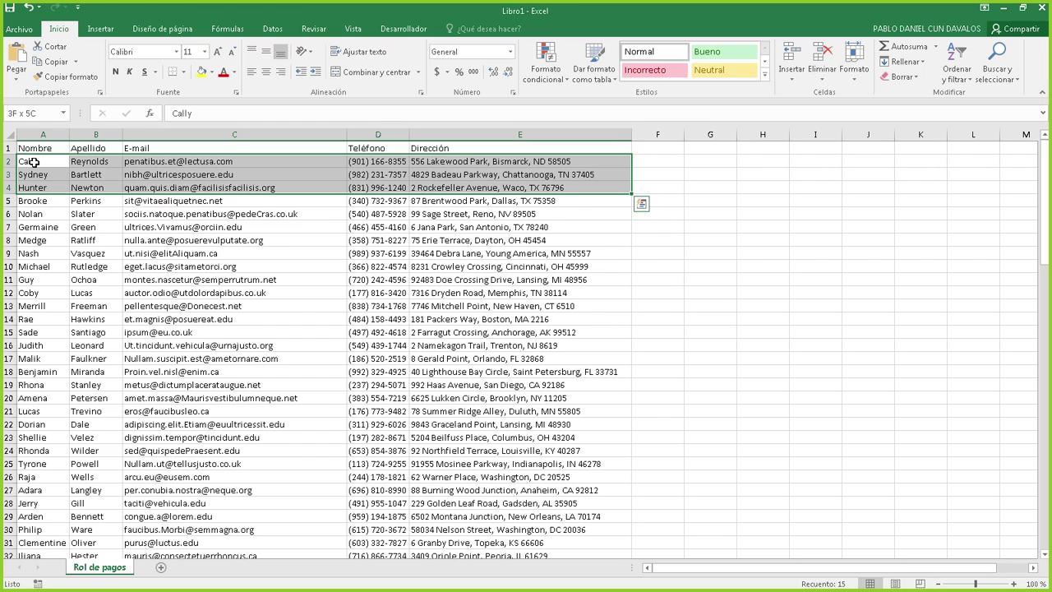
pyautogui.hotkey('shift', 'Up')
pyautogui.hotkey('shift', 'Down')
pyautogui.hotkey('shift', 'Down')
pyautogui.hotkey('shift', 'Up')
pyautogui.hotkey('shift', 'Up')
pyautogui.hotkey('shift', 'Down')
# Step: Narrow and widen the selection column by column until it covers A2:C4
pyautogui.hotkey('shift', 'Left')
pyautogui.hotkey('shift', 'Left')
pyautogui.hotkey('shift', 'Right')
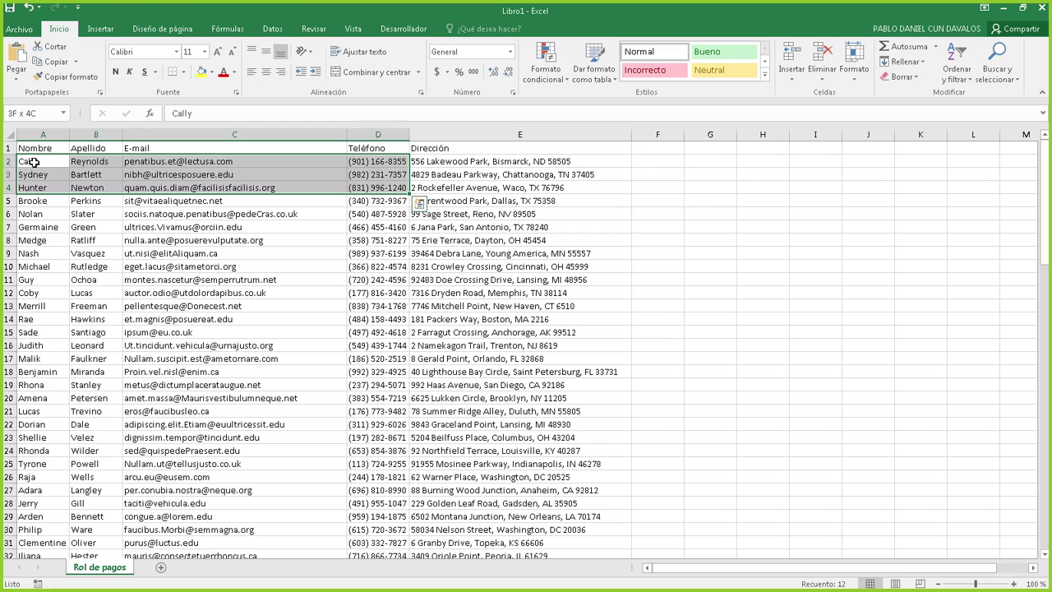
pyautogui.hotkey('shift', 'Right')
pyautogui.hotkey('shift', 'Left')
pyautogui.hotkey('shift', 'Left')
pyautogui.hotkey('shift', 'Left')
pyautogui.hotkey('shift', 'Right')
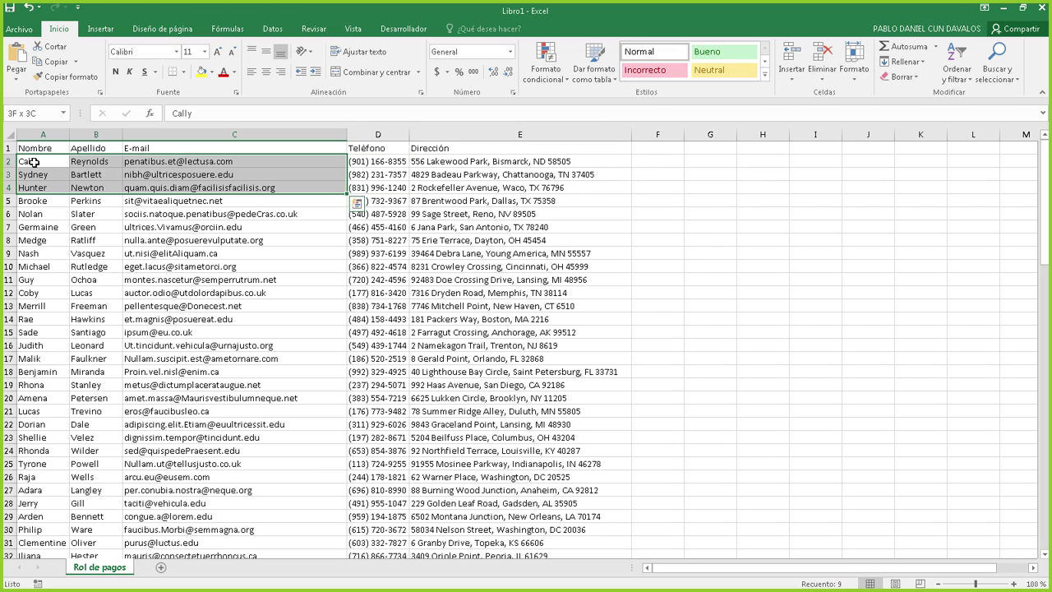
# Step: Enlarge the selection by one column and seven rows so that it covers A2:D11
pyautogui.hotkey('shift', 'Right')
pyautogui.hotkey('shift', 'Down')
pyautogui.hotkey('shift', 'Down')
pyautogui.hotkey('shift', 'Down')
pyautogui.hotkey('shift', 'Down')
pyautogui.hotkey('shift', 'Down')
pyautogui.hotkey('shift', 'Down')
pyautogui.hotkey('shift', 'Down')
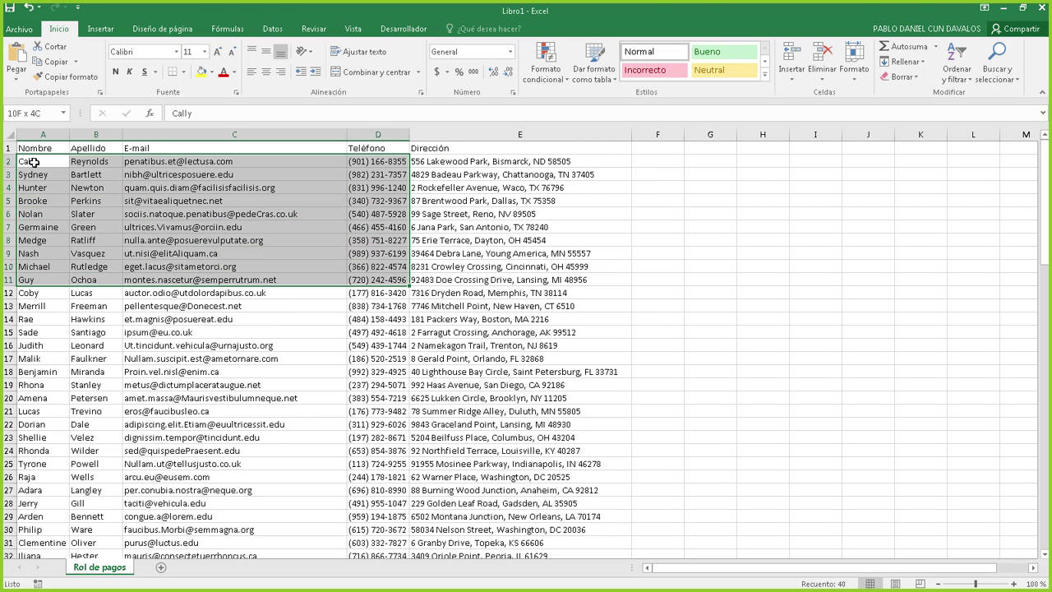
# Step: Extend the selection to E12 and narrow it column by column to A2:B12
pyautogui.hotkey('shift', 'Right')
pyautogui.hotkey('shift', 'Down')
pyautogui.hotkey('shift', 'Left')
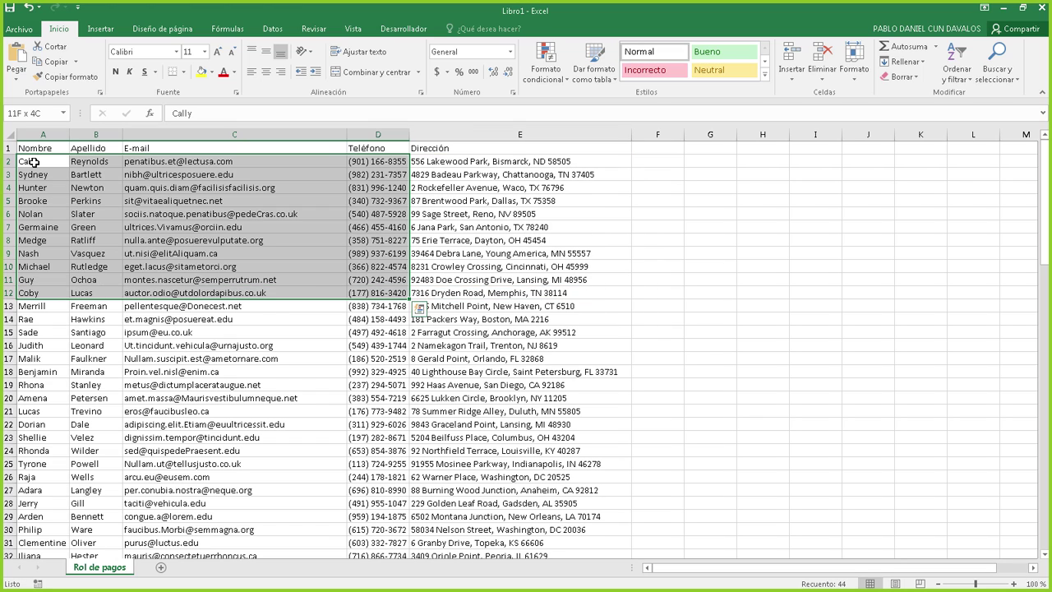
pyautogui.hotkey('shift', 'Left')
pyautogui.hotkey('shift', 'Left')
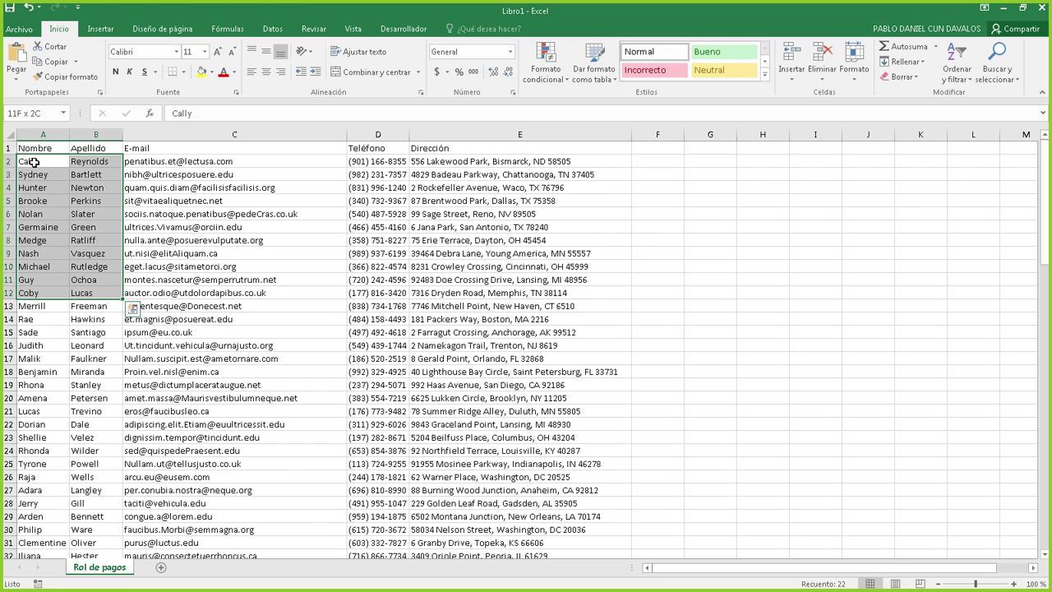
# Step: Take row 12 out of the selection and widen it to column E, covering A2:E11
pyautogui.hotkey('shift', 'Up')
pyautogui.hotkey('shift', 'Right')
pyautogui.hotkey('shift', 'Right')
pyautogui.hotkey('shift', 'Right')
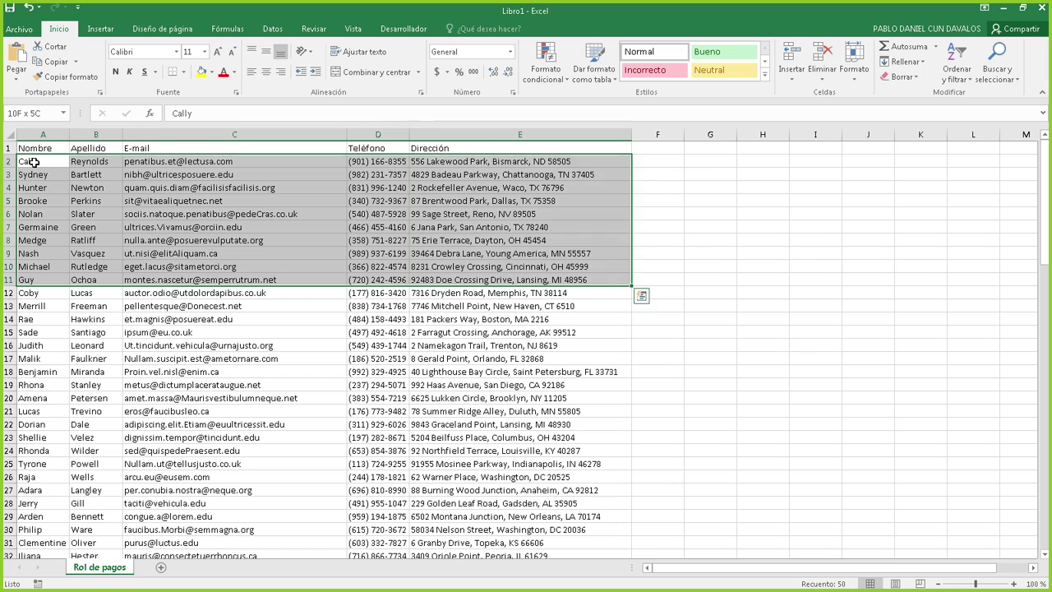
# Step: Narrow and widen the selection repeatedly between columns A and E of rows 2 to 11, ending with A2:D11
pyautogui.hotkey('shift', 'Left')
pyautogui.hotkey('shift', 'Left')
pyautogui.hotkey('shift', 'Left')
pyautogui.hotkey('shift', 'Right')
pyautogui.hotkey('shift', 'Right')
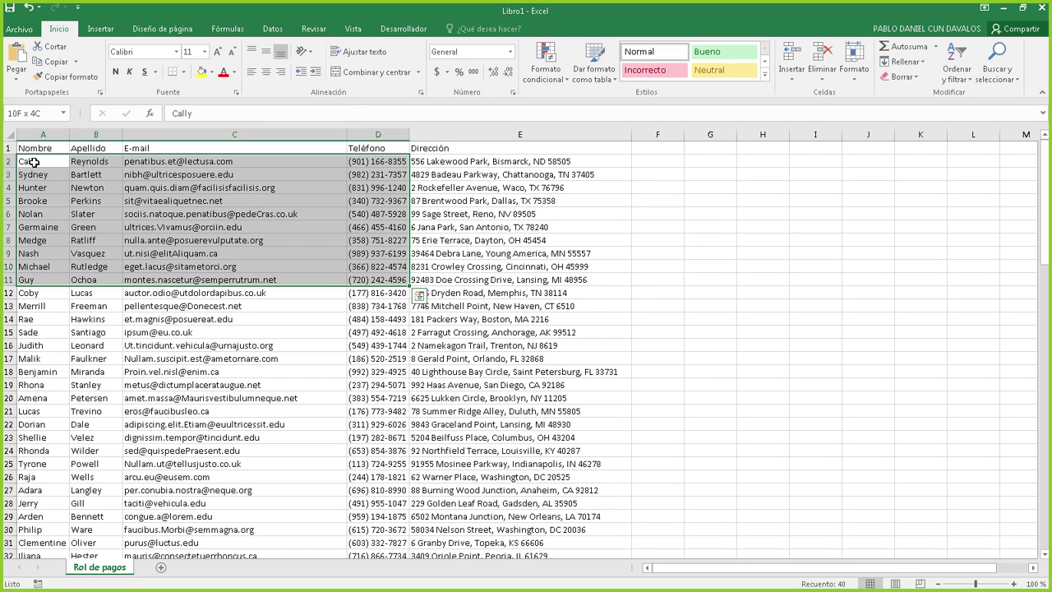
pyautogui.hotkey('shift', 'Right')
pyautogui.hotkey('shift', 'Left')
pyautogui.hotkey('shift', 'Left')
pyautogui.hotkey('shift', 'Left')
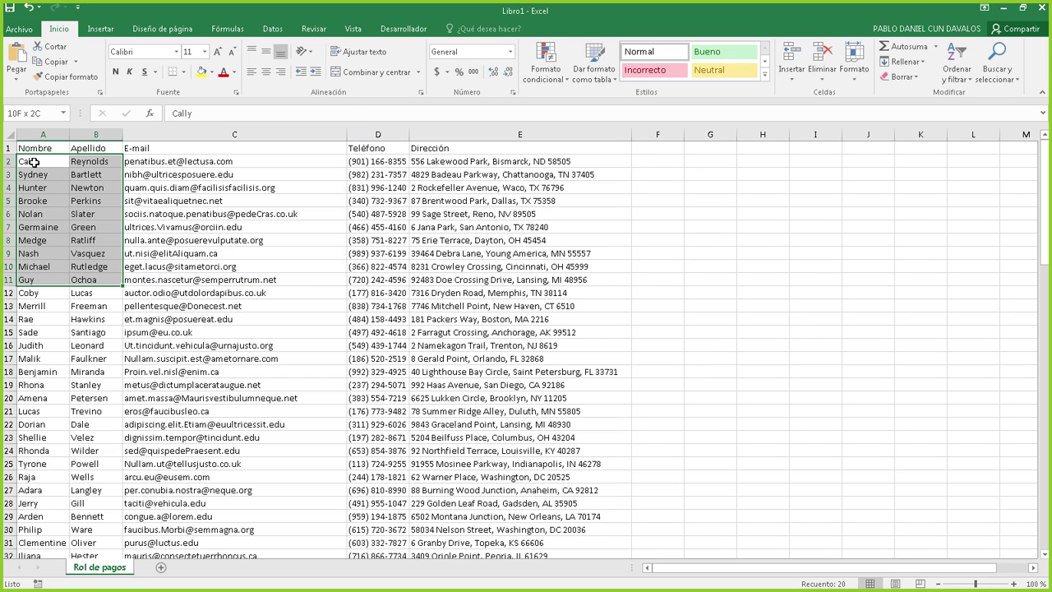
pyautogui.hotkey('shift', 'Left')
pyautogui.hotkey('shift', 'Right')
pyautogui.hotkey('shift', 'Right')
pyautogui.hotkey('shift', 'Right')
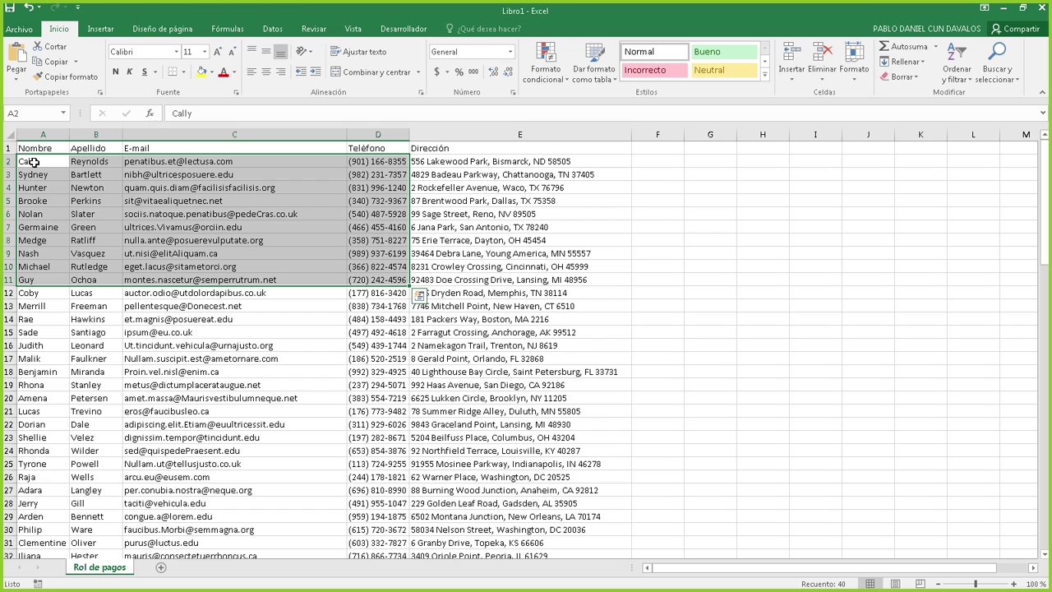
# Step: Select all e-mail addresses from C2 down to the last filled cell C101 and check the selection's full extent
pyautogui.click(263, 308)
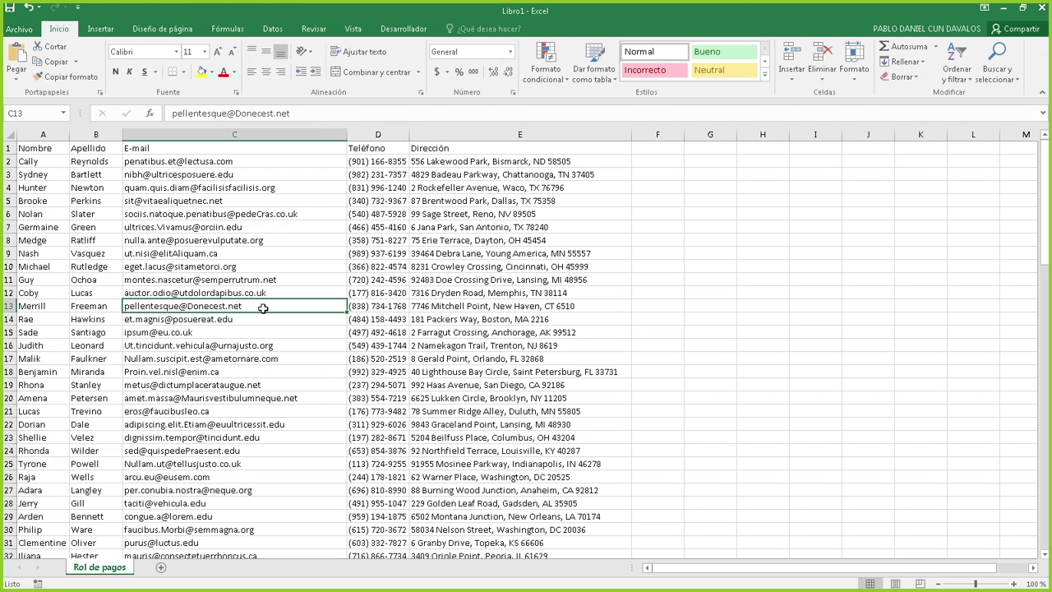
pyautogui.click(179, 164)
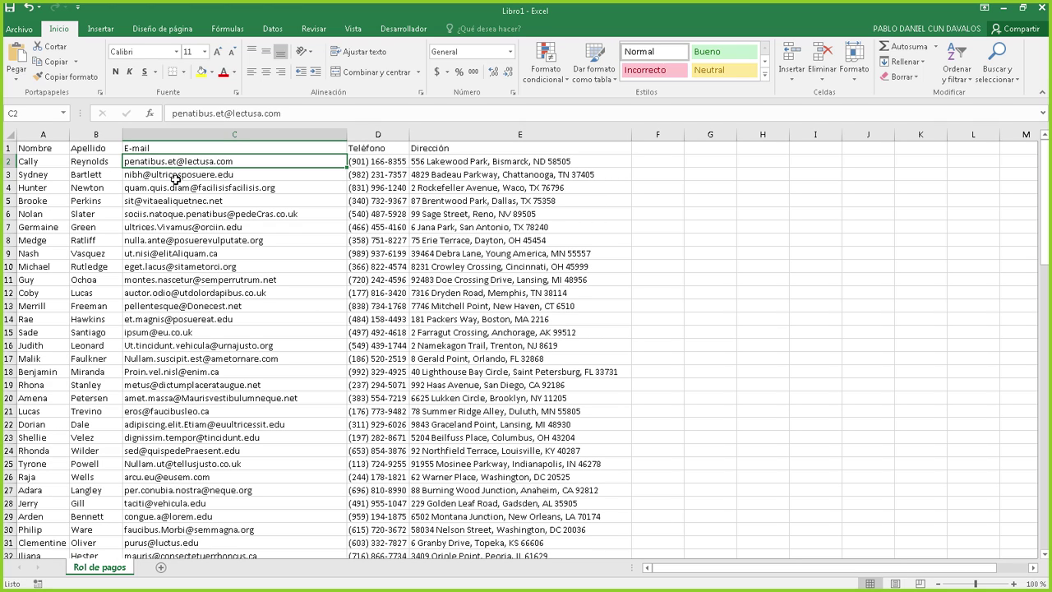
pyautogui.hotkey('ctrl', 'shift', 'Down')
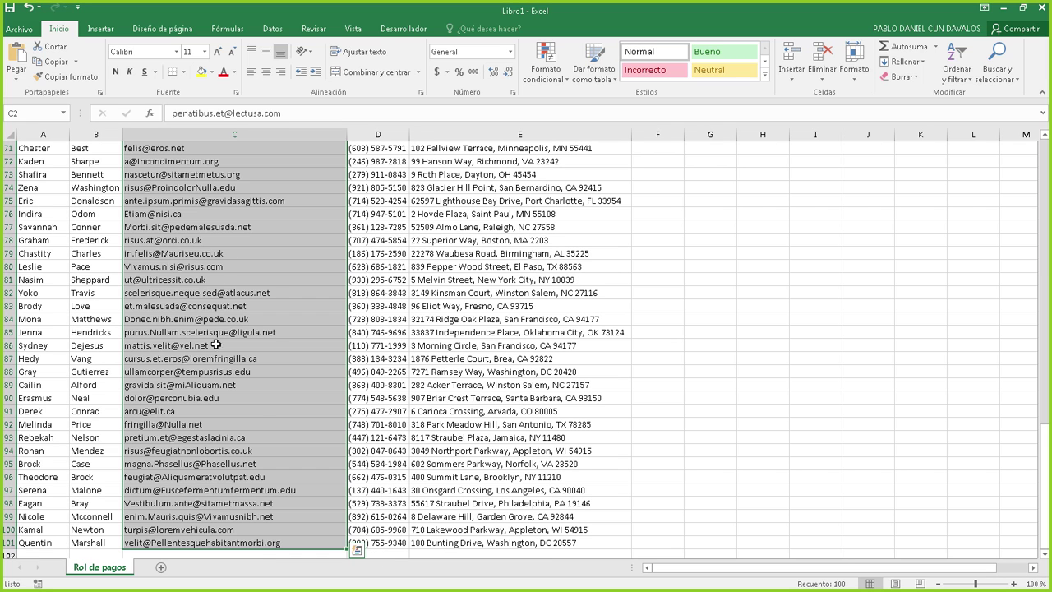
pyautogui.scroll(-3, 212, 382)
pyautogui.scroll(4, 206, 361)
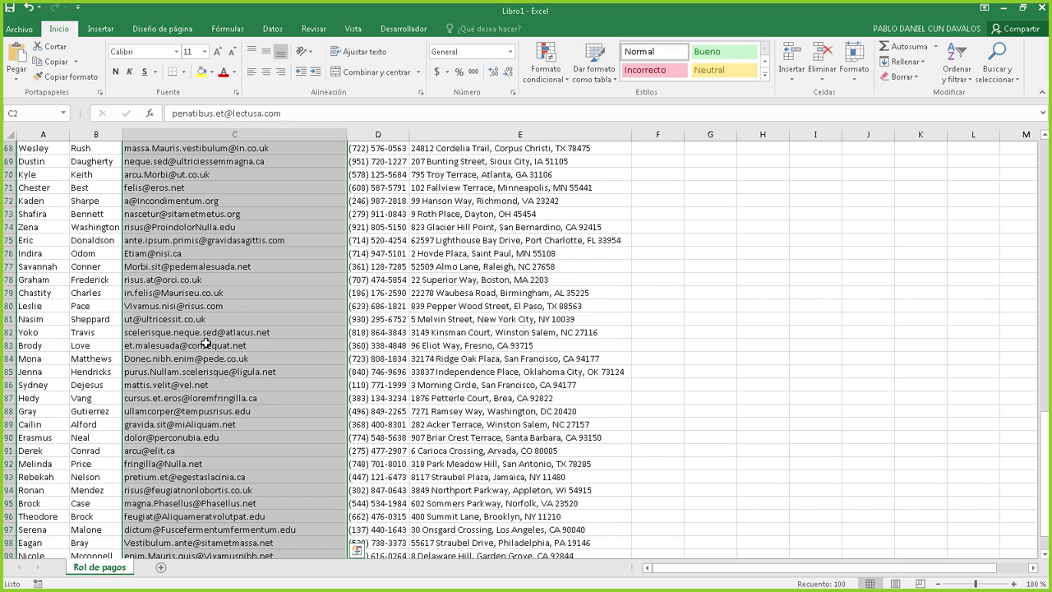
pyautogui.scroll(-4, 205, 349)
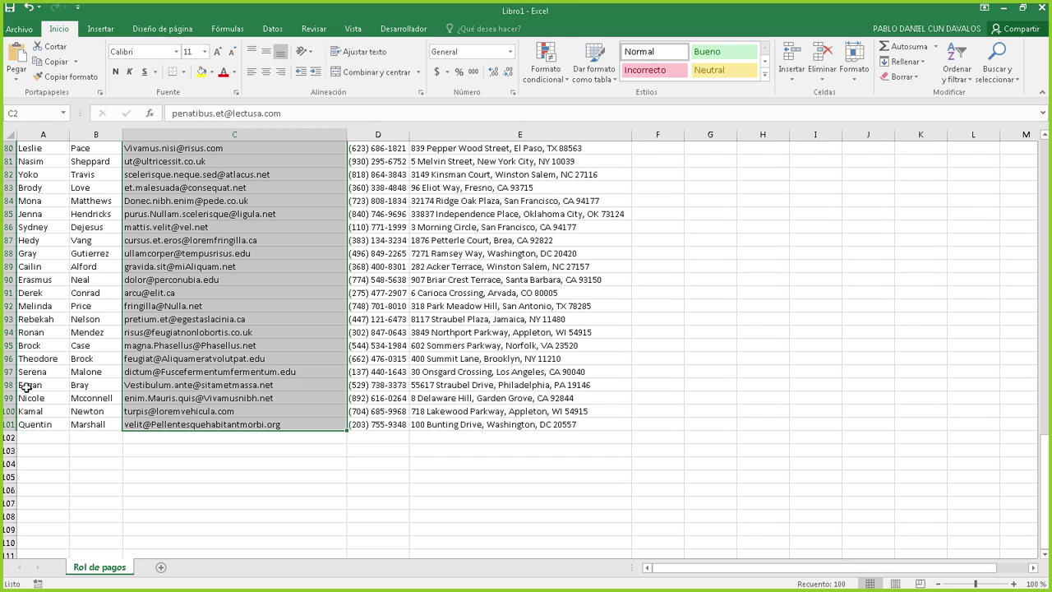
pyautogui.scroll(20, 188, 378)
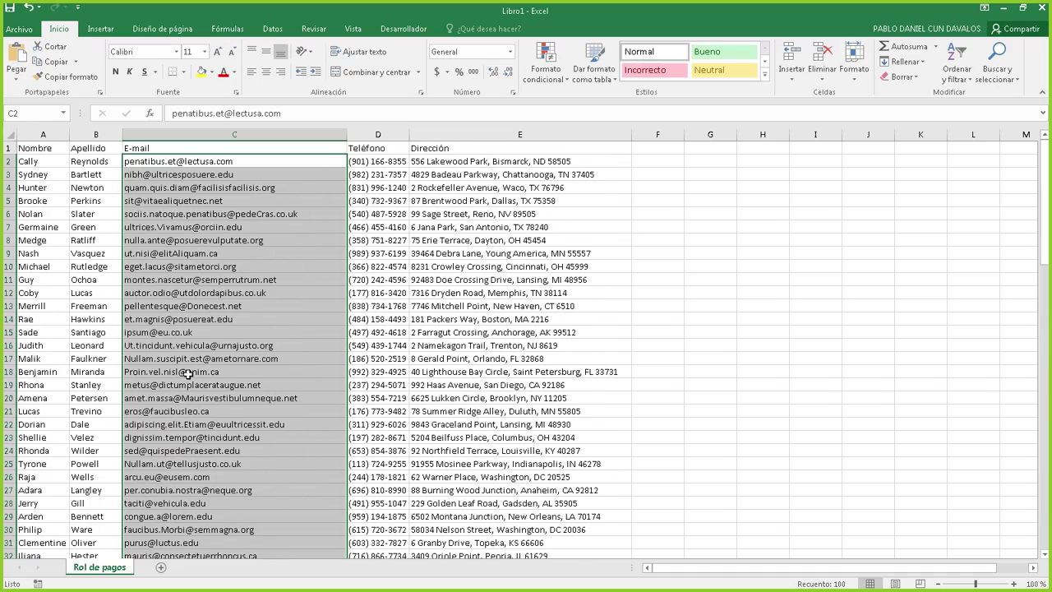
pyautogui.scroll(-13, 187, 372)
pyautogui.scroll(13, 184, 373)
pyautogui.moveTo(1047, 261); pyautogui.dragTo(1046, 552)
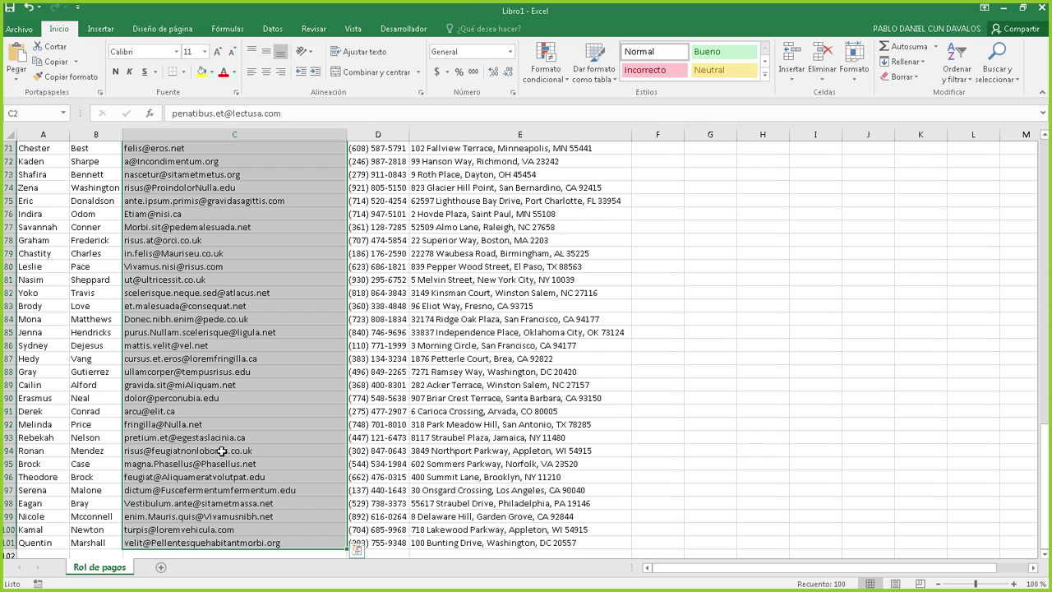
# Step: Switch the selection to C1:C2 and back to C2:C101, and open its Quick Analysis options
pyautogui.hotkey('ctrl', 'shift', 'Up')
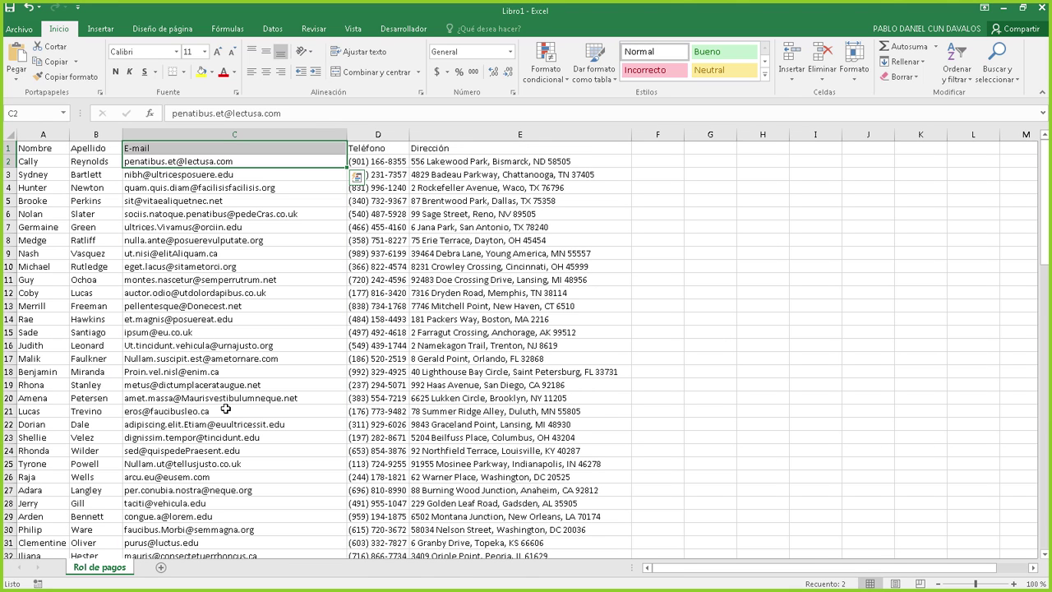
pyautogui.hotkey('ctrl', 'shift', 'Down')
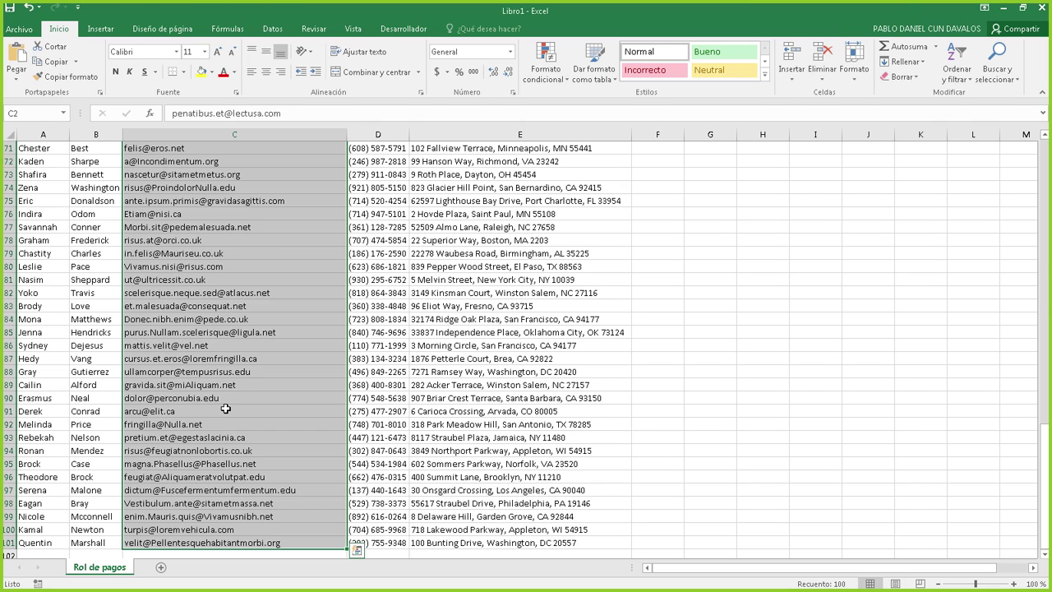
pyautogui.hotkey('ctrl', 'q')
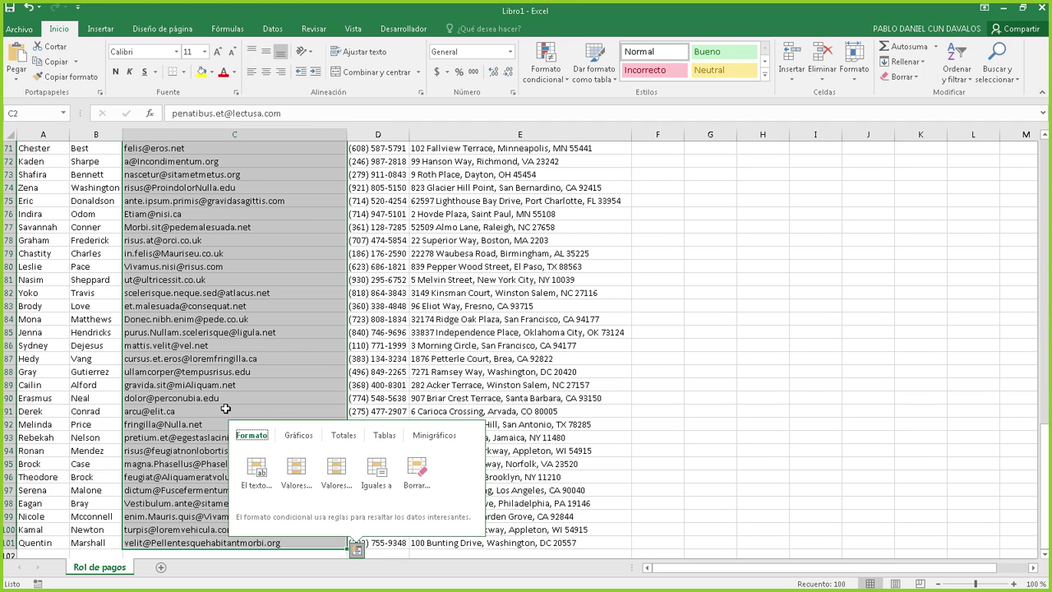
# Step: Dismiss the Quick Analysis options and jump the active cell between the two ends of the selection, ending on C2
pyautogui.click(359, 28)
pyautogui.hotkey('ctrl', '.')
pyautogui.hotkey('ctrl', '.')
pyautogui.hotkey('ctrl', '.')
pyautogui.hotkey('ctrl', '.')
pyautogui.hotkey('ctrl', '.')
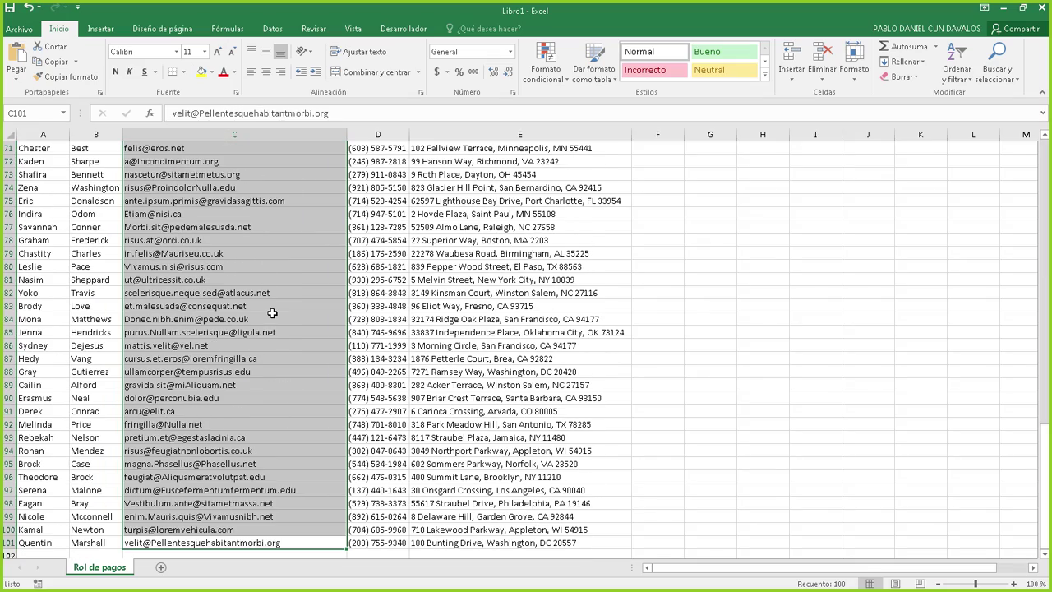
pyautogui.hotkey('ctrl', '.')
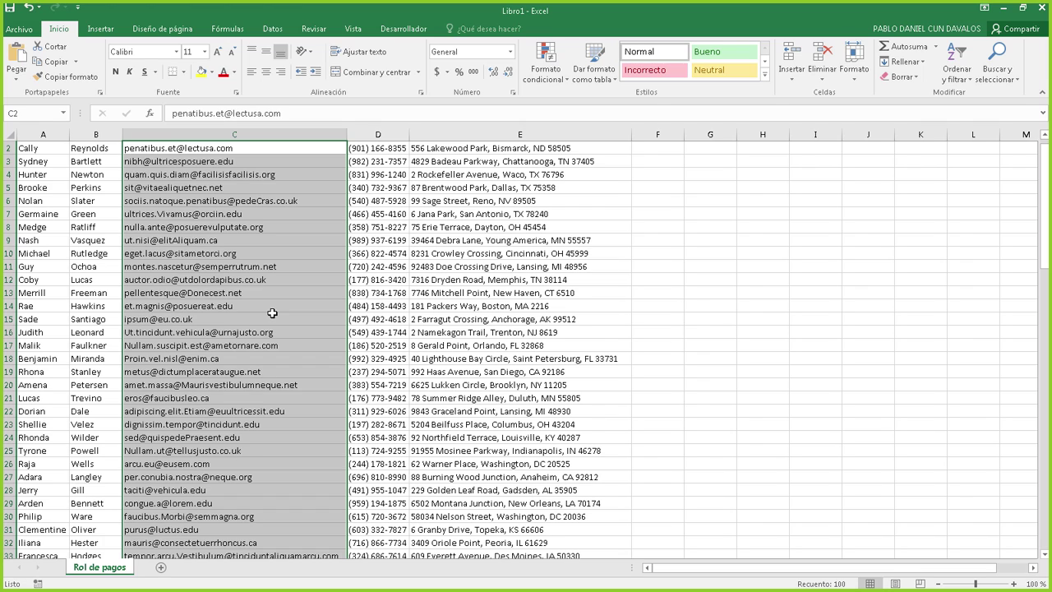
pyautogui.hotkey('ctrl', '.')
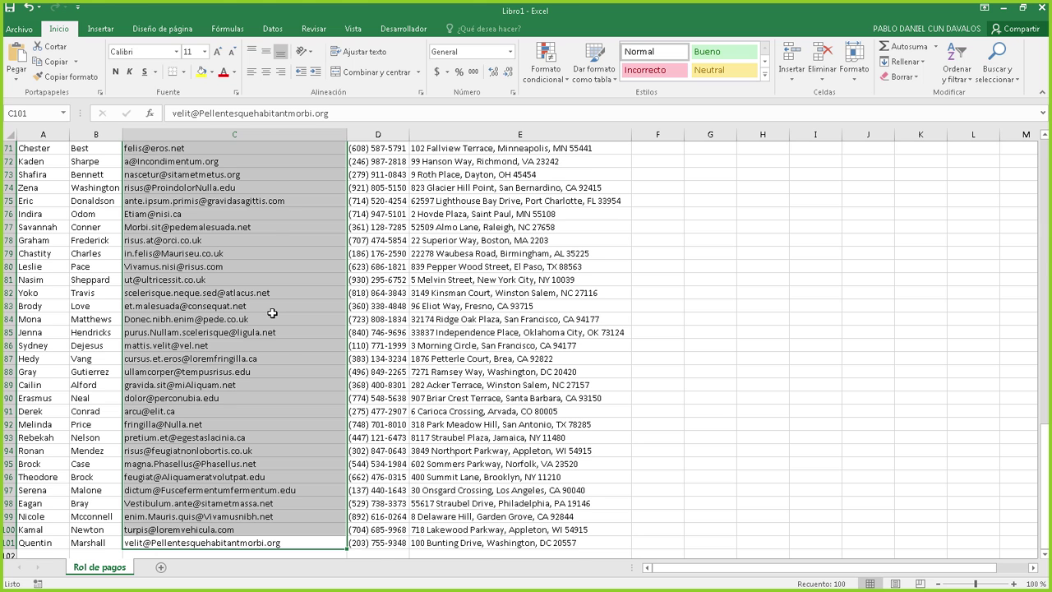
pyautogui.hotkey('ctrl', '.')
pyautogui.hotkey('ctrl', '.')
pyautogui.hotkey('ctrl', '.')
pyautogui.hotkey('ctrl', '.')
pyautogui.hotkey('ctrl', '.')
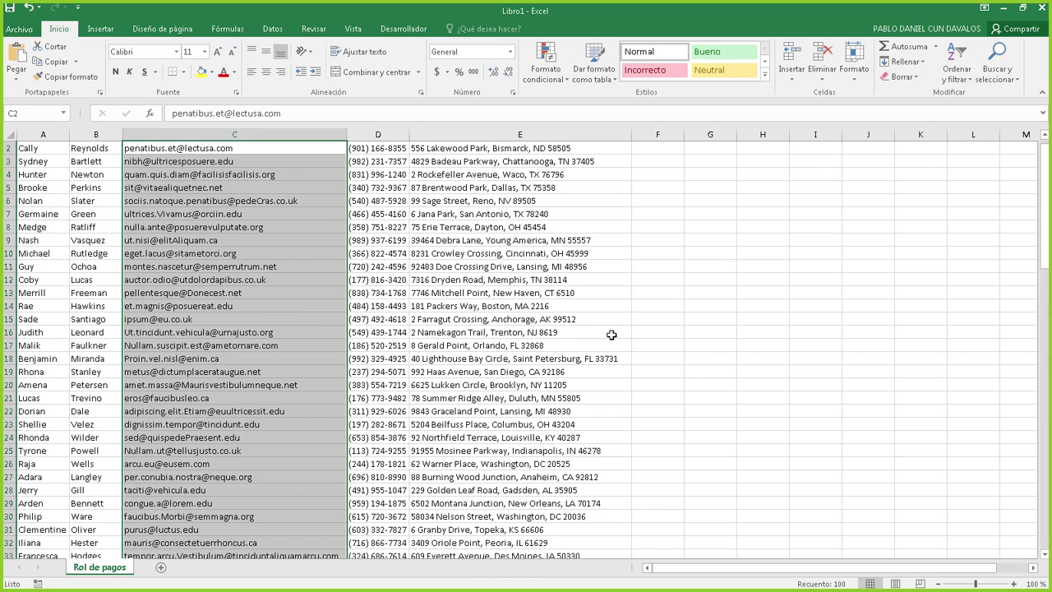
# Step: Switch to the keyboard photo in Windows Photo Viewer and examine the period keys on the main keyboard and numeric keypad
pyautogui.hotkey('alt', 'Tab')
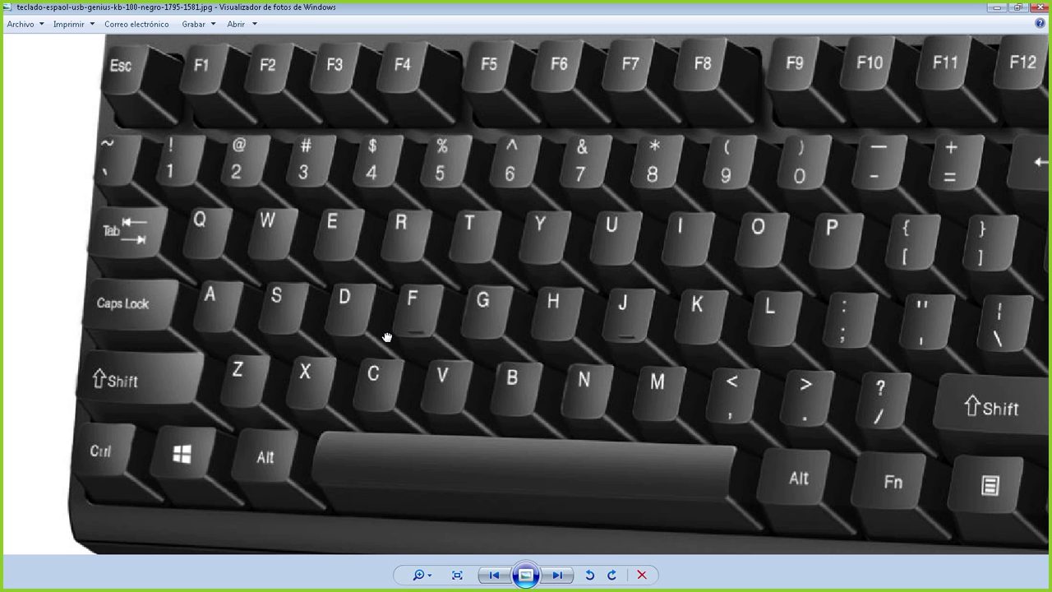
pyautogui.moveTo(385, 336); pyautogui.dragTo(380, 213)
pyautogui.moveTo(691, 257); pyautogui.dragTo(214, 233)
pyautogui.moveTo(856, 265); pyautogui.dragTo(470, 227)
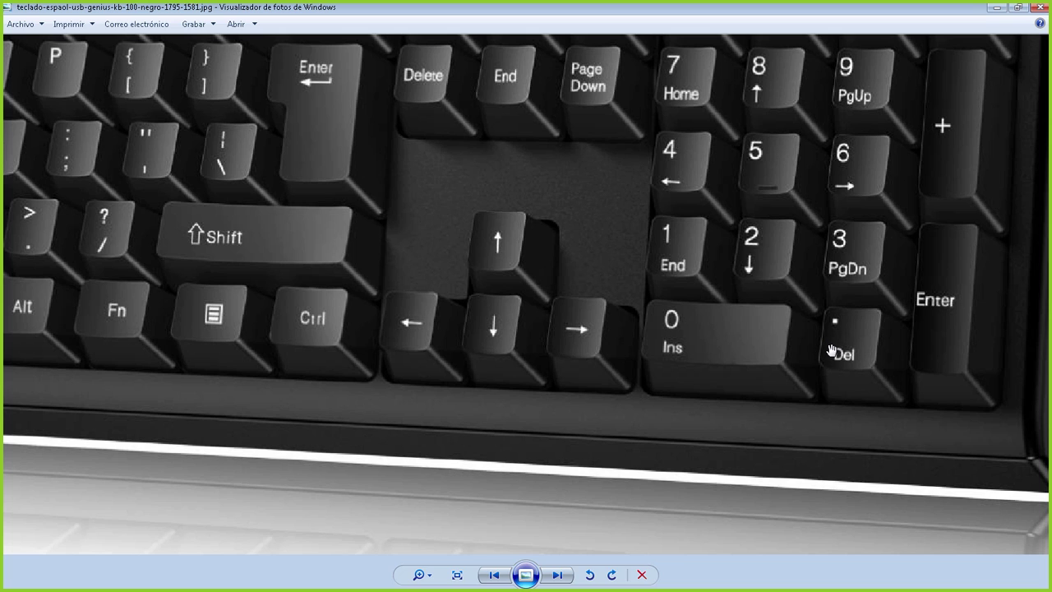
pyautogui.moveTo(554, 324); pyautogui.dragTo(707, 326)
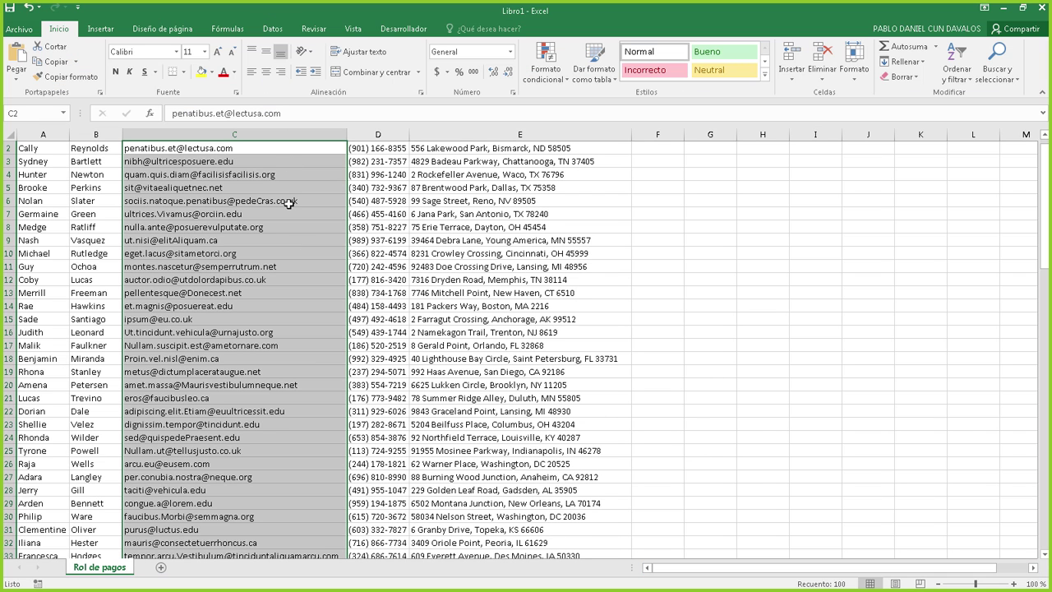
# Step: Jump the active cell repeatedly between the corners of the C2:C101 e-mail selection, ending on C101
pyautogui.hotkey('ctrl', '.')
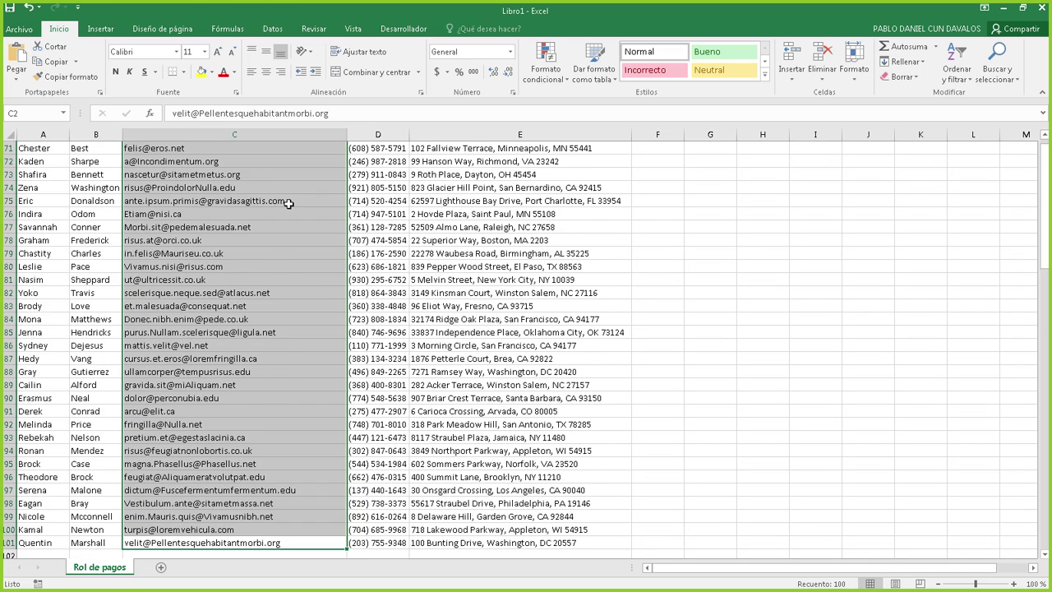
pyautogui.hotkey('ctrl', '.')
pyautogui.hotkey('ctrl', '.')
pyautogui.hotkey('ctrl', '.')
pyautogui.hotkey('ctrl', '.')
pyautogui.hotkey('ctrl', '.')
pyautogui.hotkey('ctrl', '.')
pyautogui.hotkey('ctrl', '.')
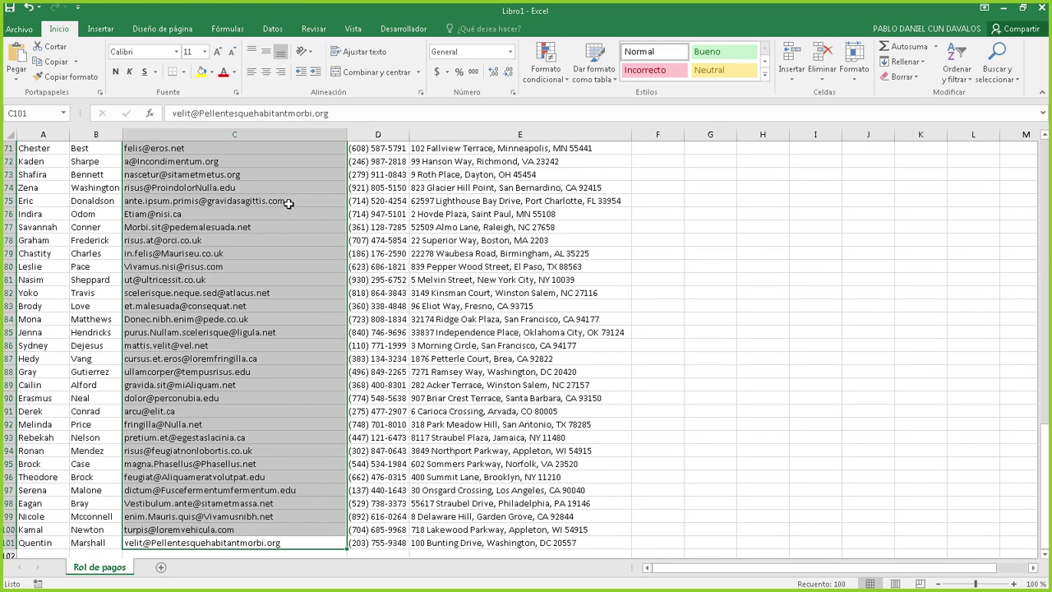
pyautogui.hotkey('ctrl', '.')
pyautogui.hotkey('ctrl', '.')
pyautogui.hotkey('ctrl', '.')
pyautogui.hotkey('ctrl', '.')
pyautogui.hotkey('ctrl', '.')
pyautogui.hotkey('ctrl', '.')
pyautogui.hotkey('ctrl', '.')
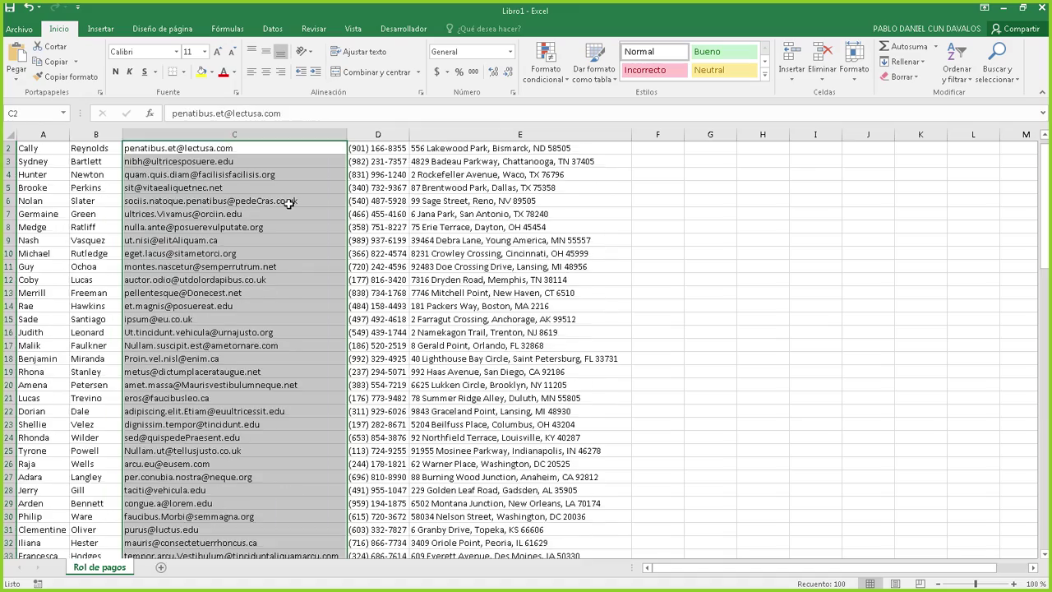
pyautogui.hotkey('ctrl', '.')
pyautogui.hotkey('ctrl', '.')
pyautogui.hotkey('ctrl', '.')
pyautogui.hotkey('ctrl', '.')
pyautogui.hotkey('ctrl', '.')
pyautogui.hotkey('ctrl', '.')
pyautogui.hotkey('ctrl', '.')
pyautogui.hotkey('ctrl', '.')
pyautogui.hotkey('ctrl', '.')
pyautogui.hotkey('ctrl', '.')
pyautogui.hotkey('ctrl', '.')
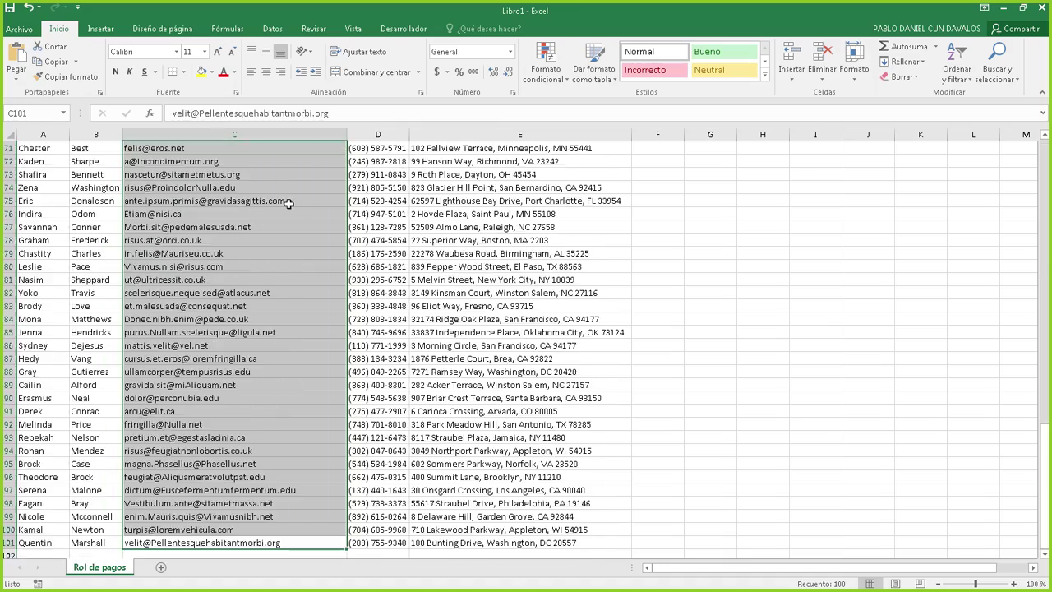
pyautogui.hotkey('ctrl', '.')
pyautogui.hotkey('ctrl', '.')
pyautogui.hotkey('ctrl', '.')
pyautogui.hotkey('ctrl', '.')
pyautogui.hotkey('ctrl', '.')
pyautogui.hotkey('ctrl', '.')
pyautogui.hotkey('ctrl', '.')
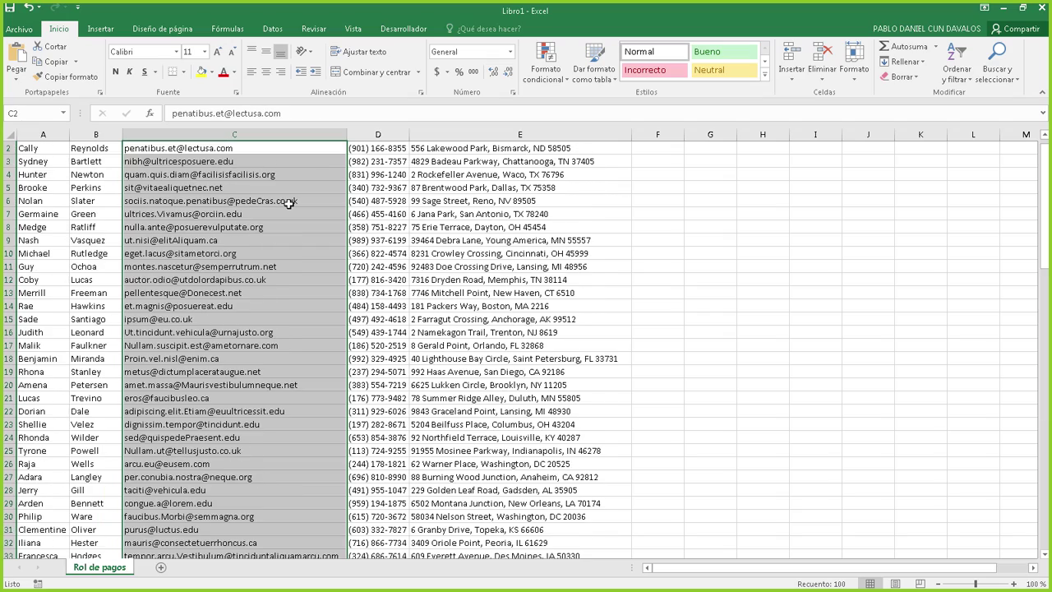
pyautogui.hotkey('ctrl', '.')
pyautogui.hotkey('ctrl', '.')
pyautogui.hotkey('ctrl', '.')
pyautogui.hotkey('ctrl', '.')
pyautogui.hotkey('ctrl', '.')
pyautogui.hotkey('ctrl', '.')
pyautogui.hotkey('ctrl', '.')
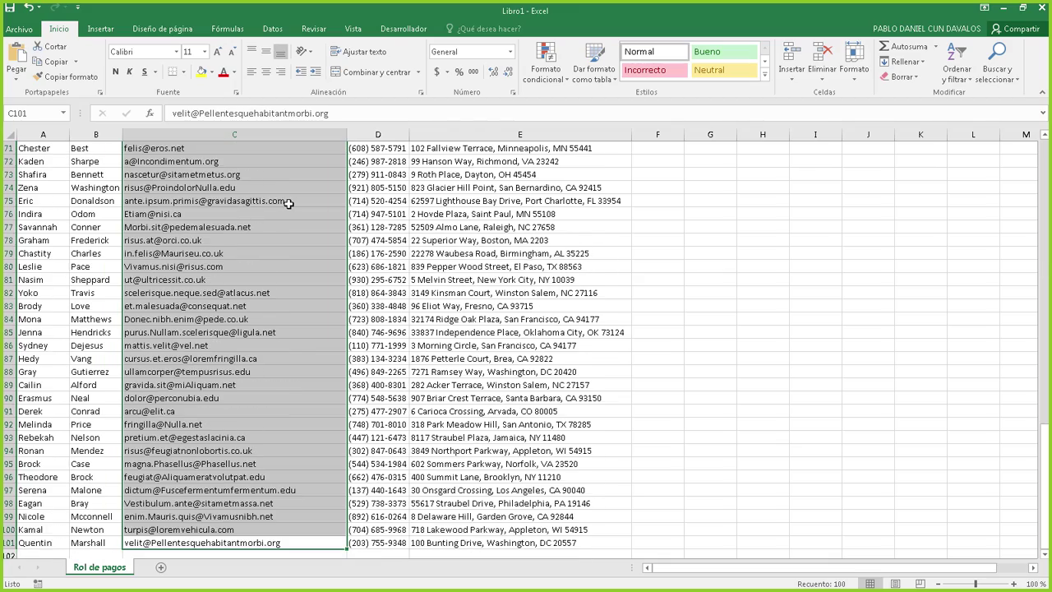
pyautogui.hotkey('ctrl', '.')
pyautogui.hotkey('ctrl', '.')
pyautogui.hotkey('ctrl', '.')
pyautogui.hotkey('ctrl', '.')
pyautogui.hotkey('ctrl', '.')
pyautogui.hotkey('ctrl', '.')
pyautogui.hotkey('ctrl', '.')
pyautogui.hotkey('ctrl', '.')
pyautogui.hotkey('ctrl', '.')
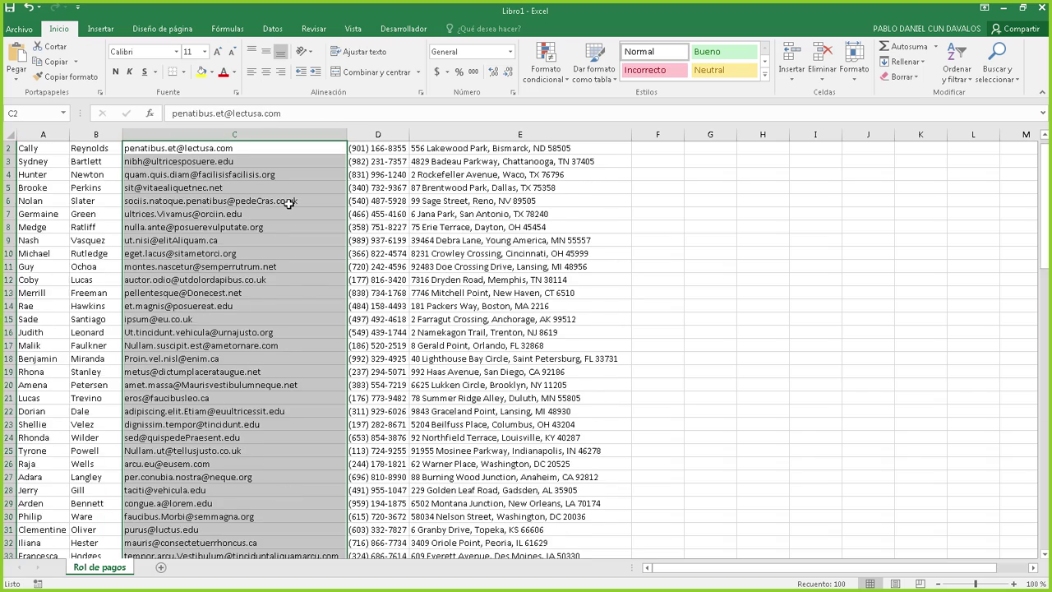
pyautogui.hotkey('ctrl', '.')
pyautogui.hotkey('ctrl', '.')
pyautogui.hotkey('ctrl', '.')
pyautogui.hotkey('ctrl', '.')
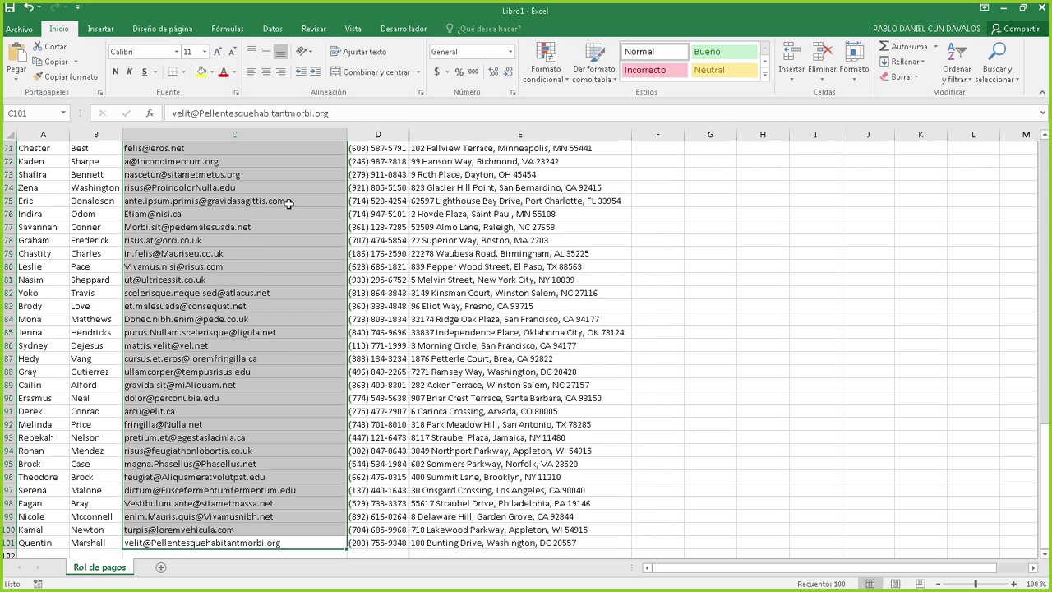
# Step: Review the selected e-mail column from its first row to its last filled row
pyautogui.scroll(20, 263, 362)
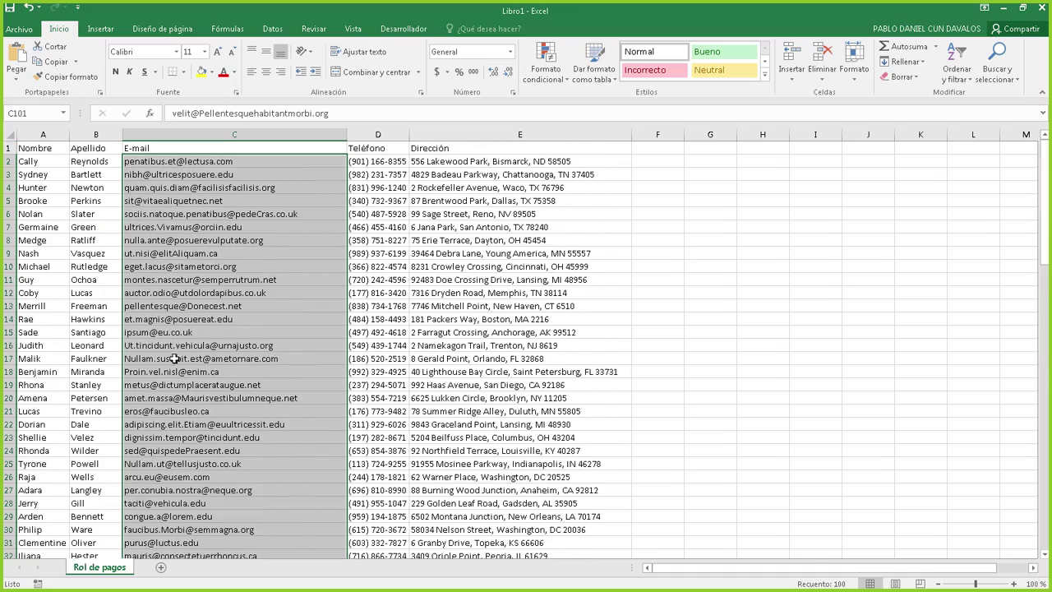
pyautogui.scroll(-20, 176, 349)
pyautogui.scroll(20, 185, 345)
pyautogui.scroll(-20, 206, 304)
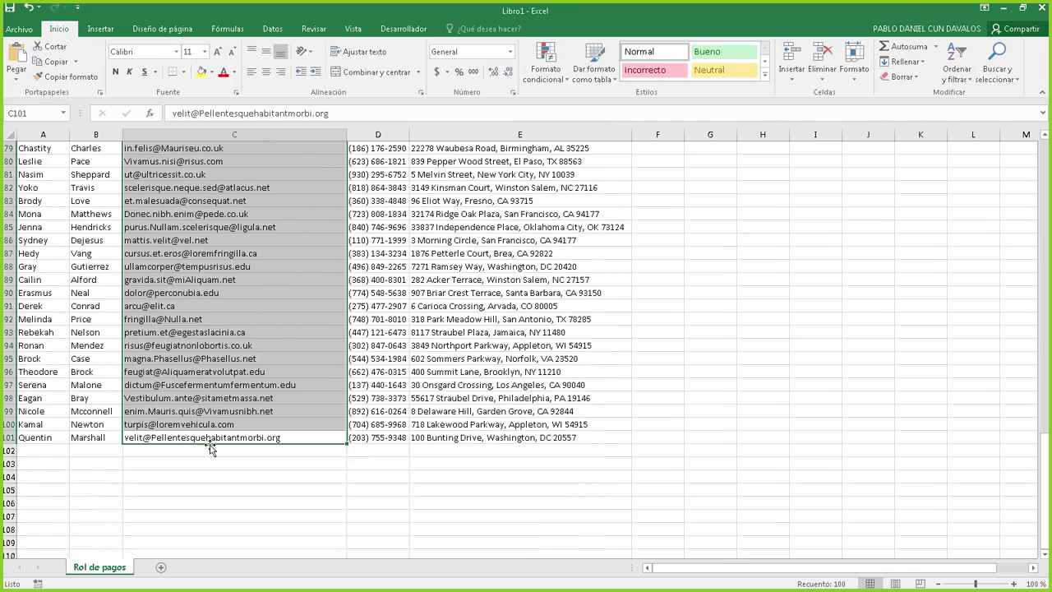
pyautogui.scroll(20, 215, 391)
pyautogui.scroll(1, 232, 311)
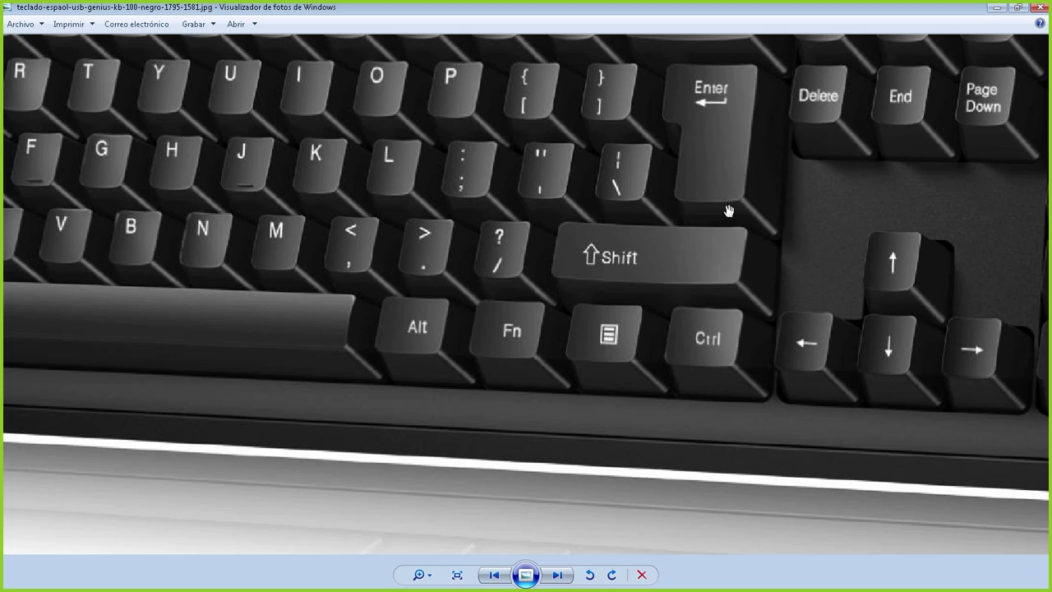
# Step: Examine the keyboard photo's navigation keys, Num Lock key, lock indicators and numeric keypad
pyautogui.scroll(-1, 728, 206)
pyautogui.moveTo(572, 150); pyautogui.dragTo(576, 212)
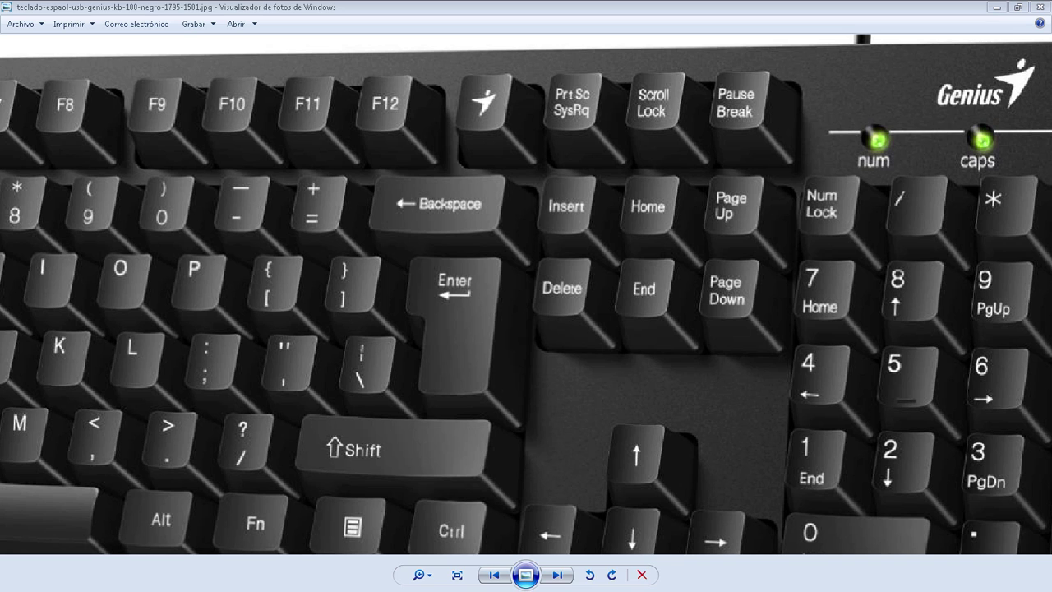
pyautogui.moveTo(904, 214); pyautogui.dragTo(710, 208)
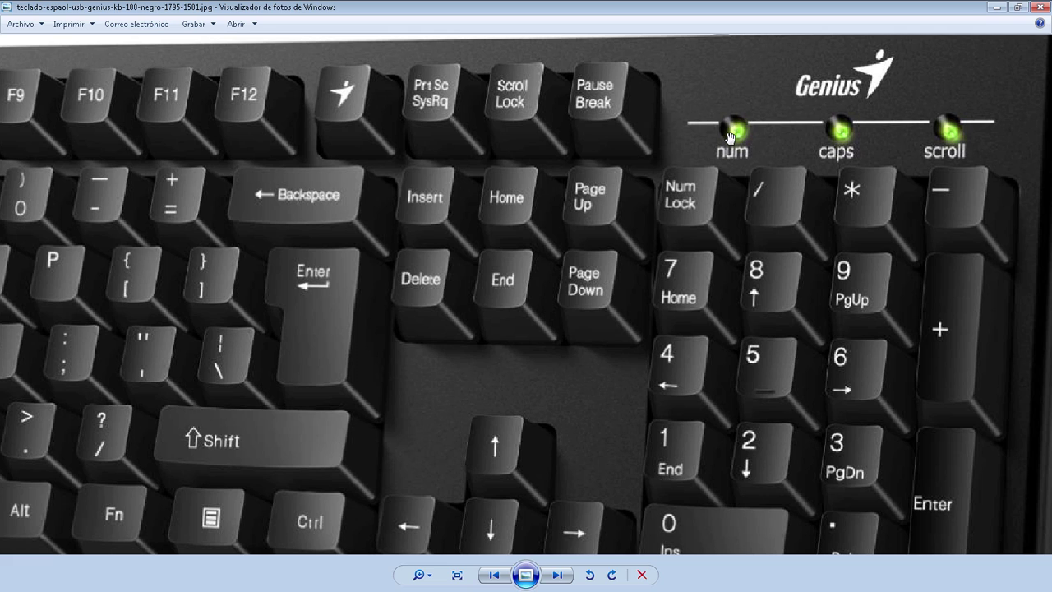
pyautogui.moveTo(706, 216); pyautogui.dragTo(674, 193)
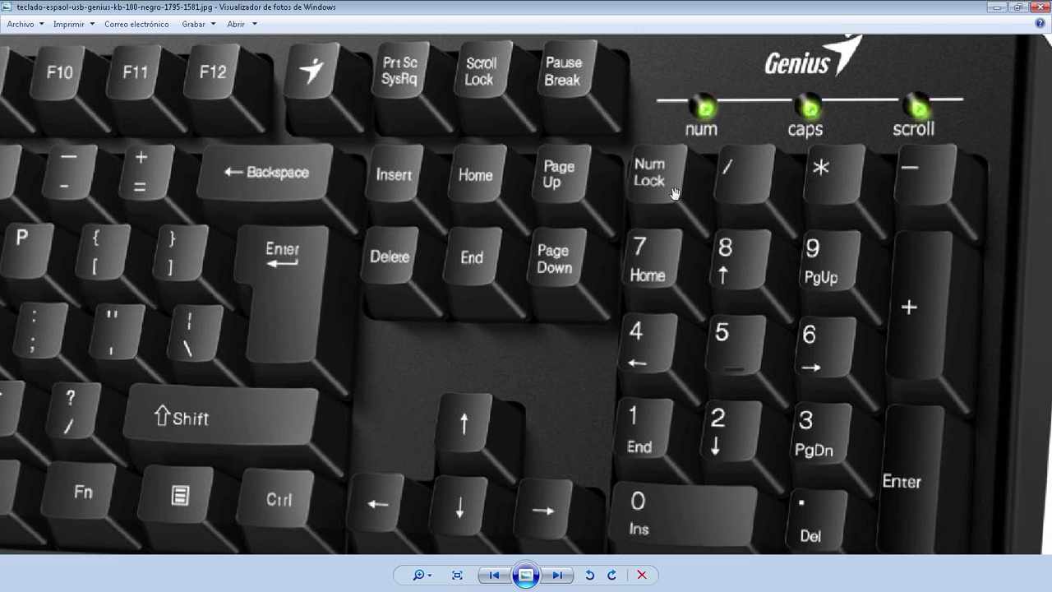
pyautogui.scroll(-2, 674, 193)
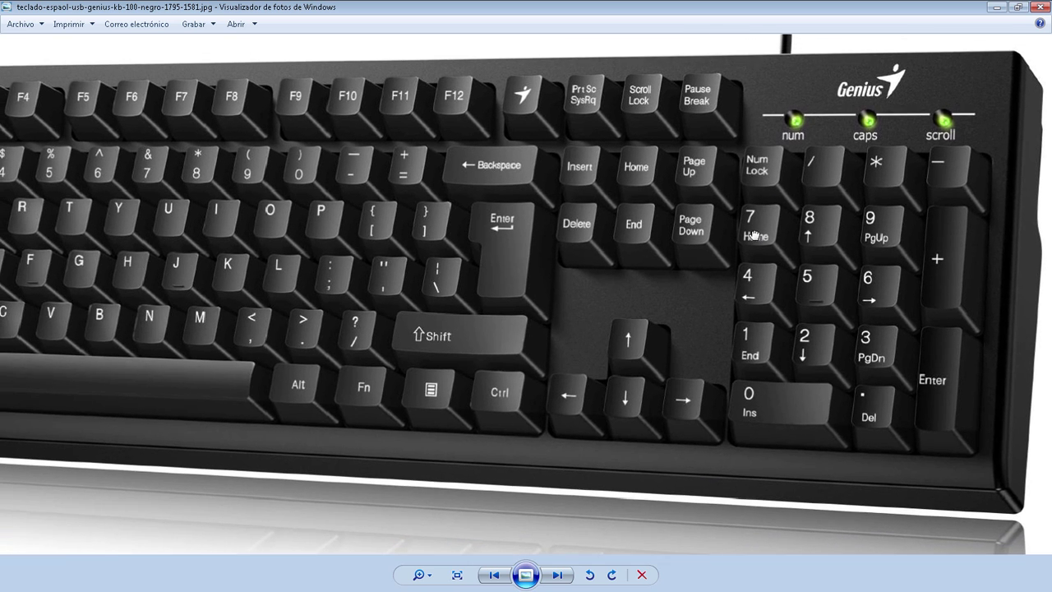
pyautogui.moveTo(755, 235); pyautogui.dragTo(764, 240)
pyautogui.moveTo(696, 225); pyautogui.dragTo(691, 253)
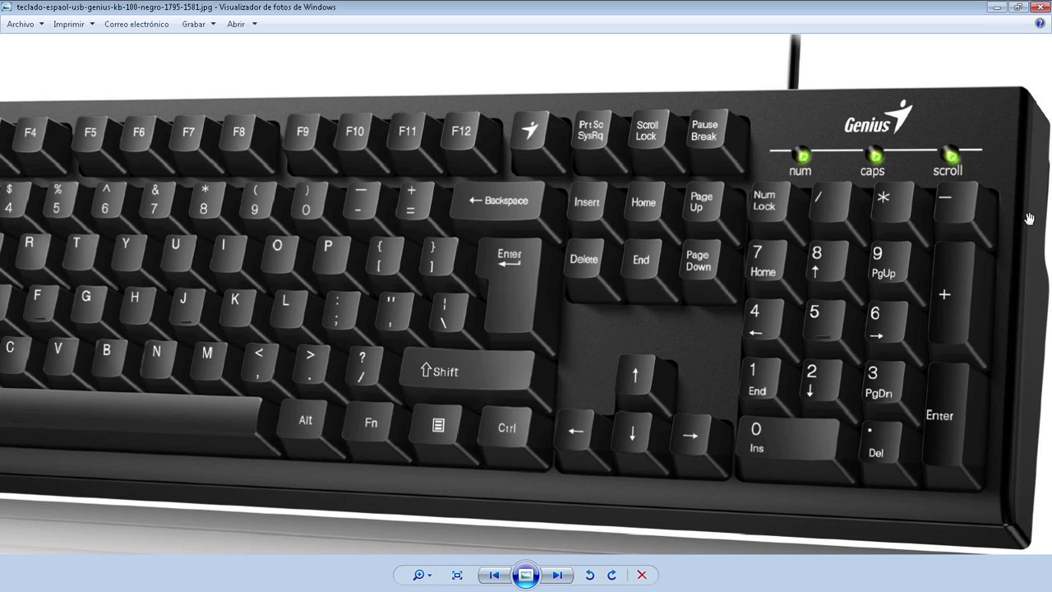
# Step: Switch back to the Excel workbook, keeping the e-mail range C2:C101 selected
pyautogui.hotkey('alt', 'Tab')
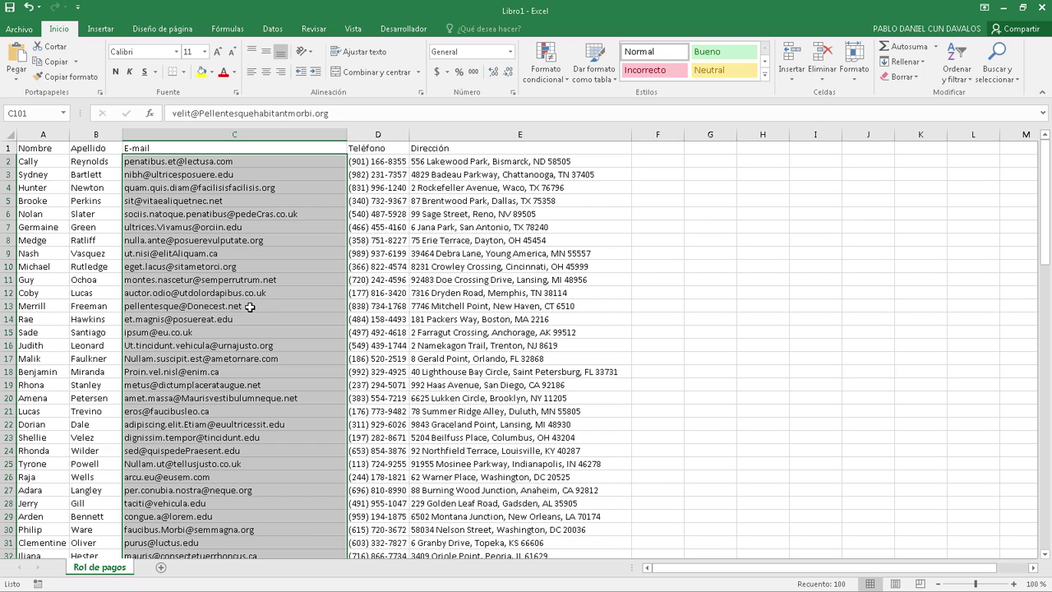
pyautogui.hotkey('alt', 'Tab')
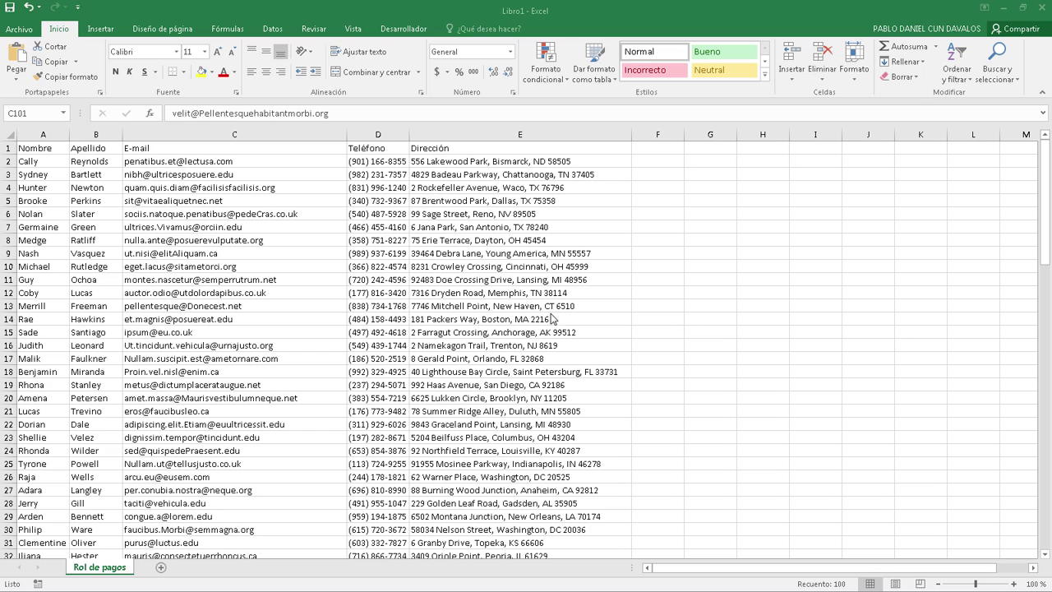
pyautogui.click(176, 258)
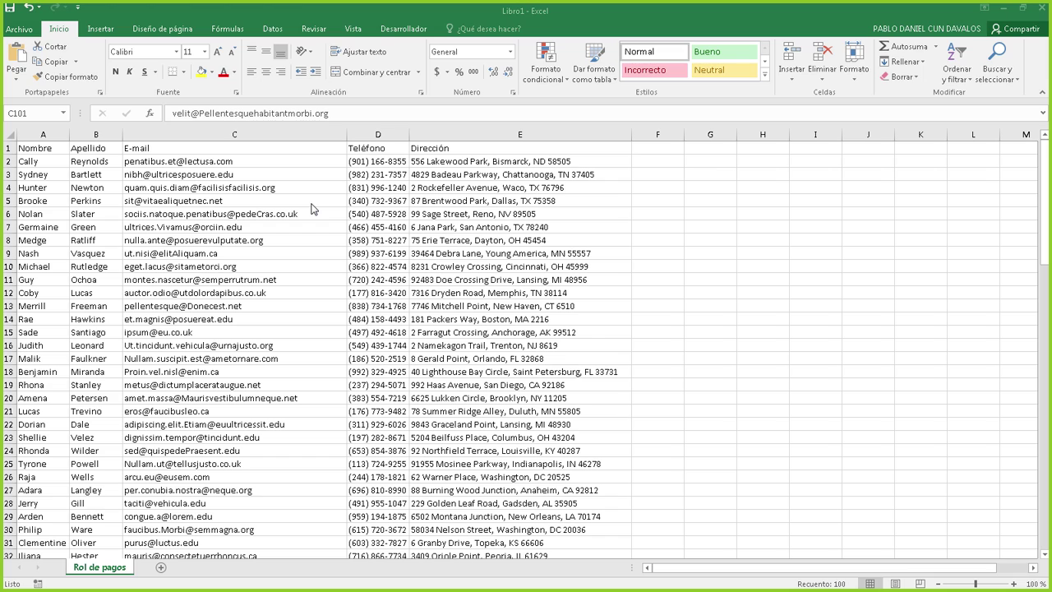
pyautogui.keyDown('shift'); pyautogui.click(246, 159); pyautogui.keyUp('shift')
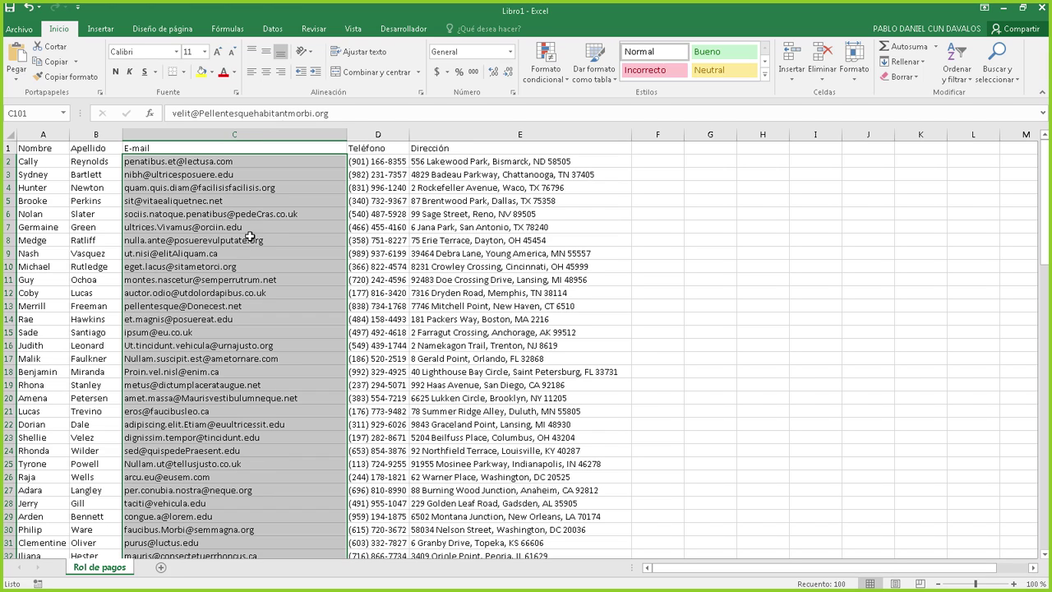
# Step: Start defining a new name for the selected range C2:C101 and clear the suggested name
pyautogui.click(234, 31)
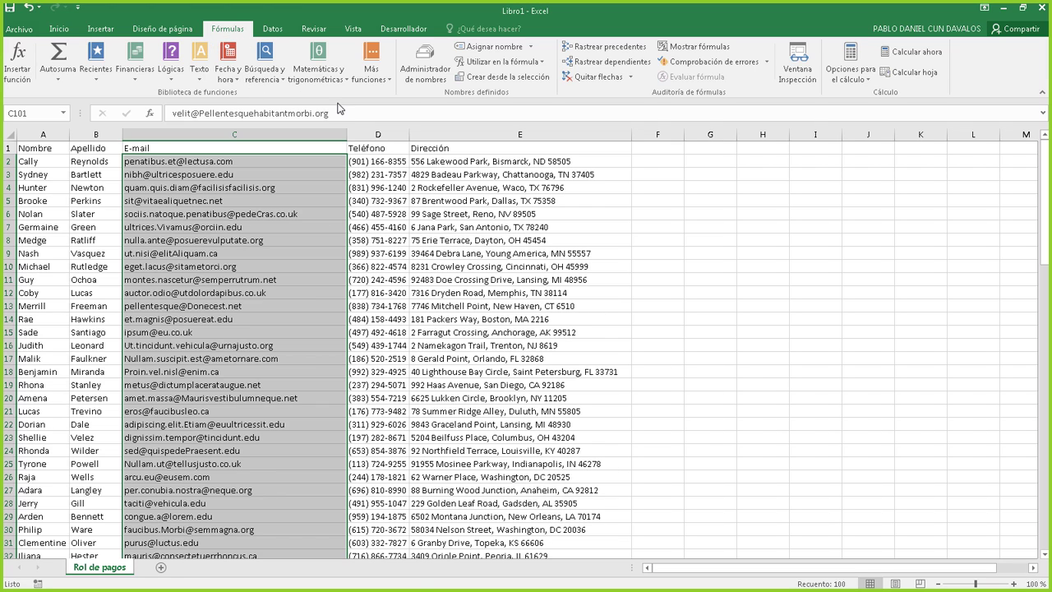
pyautogui.click(489, 50)
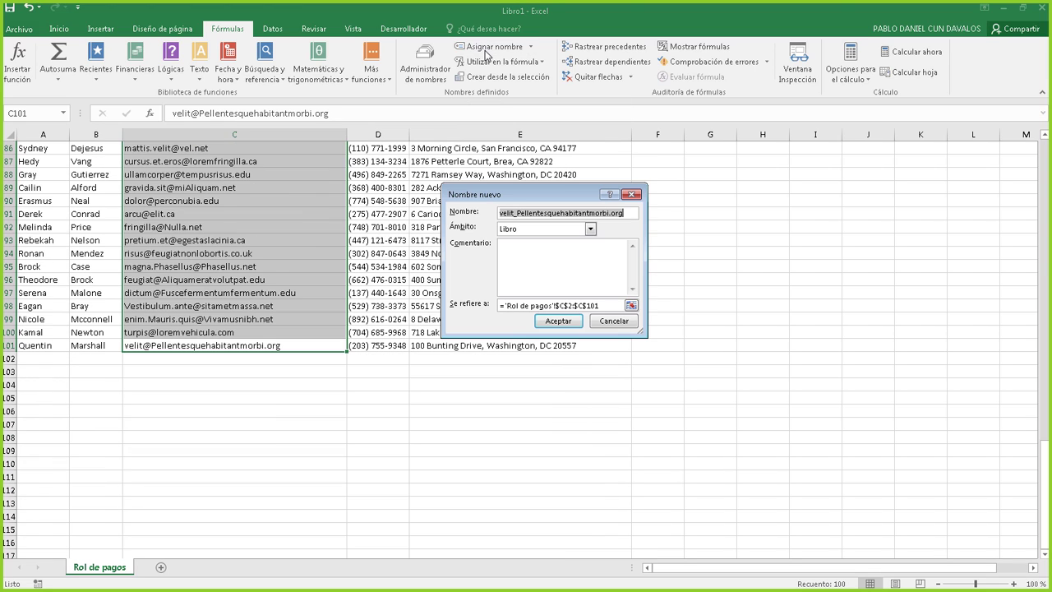
pyautogui.moveTo(502, 195); pyautogui.dragTo(490, 174)
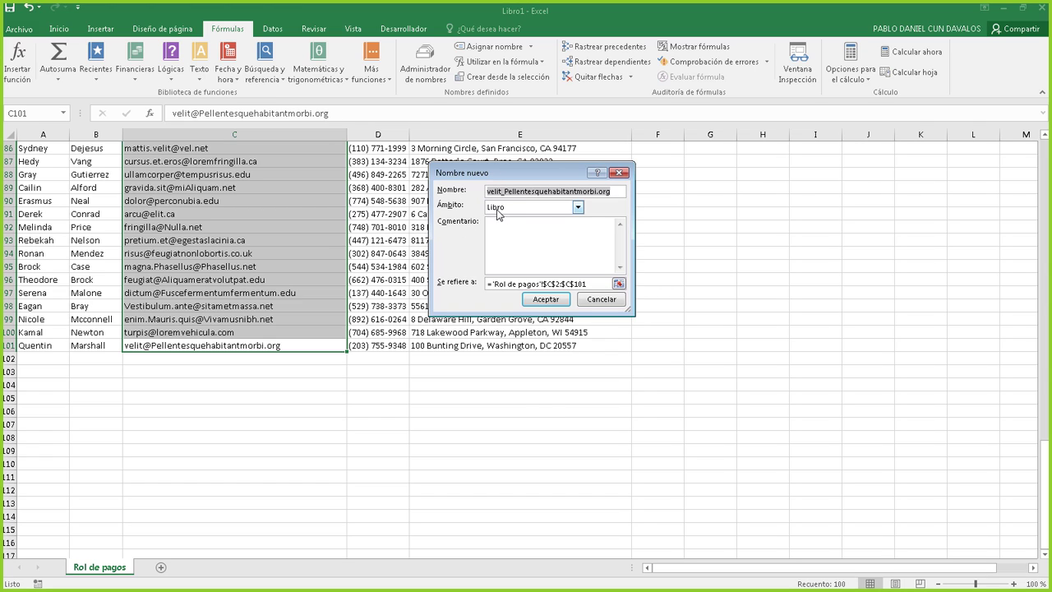
pyautogui.click(540, 191)
pyautogui.hotkey('ctrl', 'a')
pyautogui.press('BackSpace')
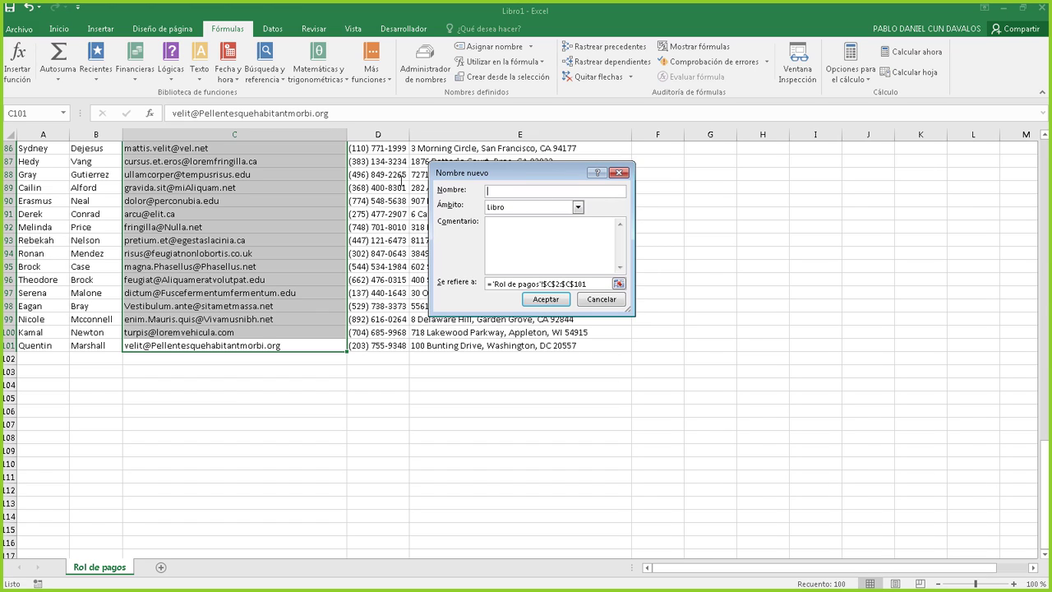
pyautogui.write('E')
pyautogui.write('-mail')
pyautogui.press('BackSpace')
pyautogui.press('BackSpace')
pyautogui.press('BackSpace')
pyautogui.press('BackSpace')
pyautogui.press('BackSpace')
pyautogui.press('BackSpace')
# Step: Name the range Correo and set its scope to Libro
pyautogui.write('Correo')
pyautogui.click(518, 210)
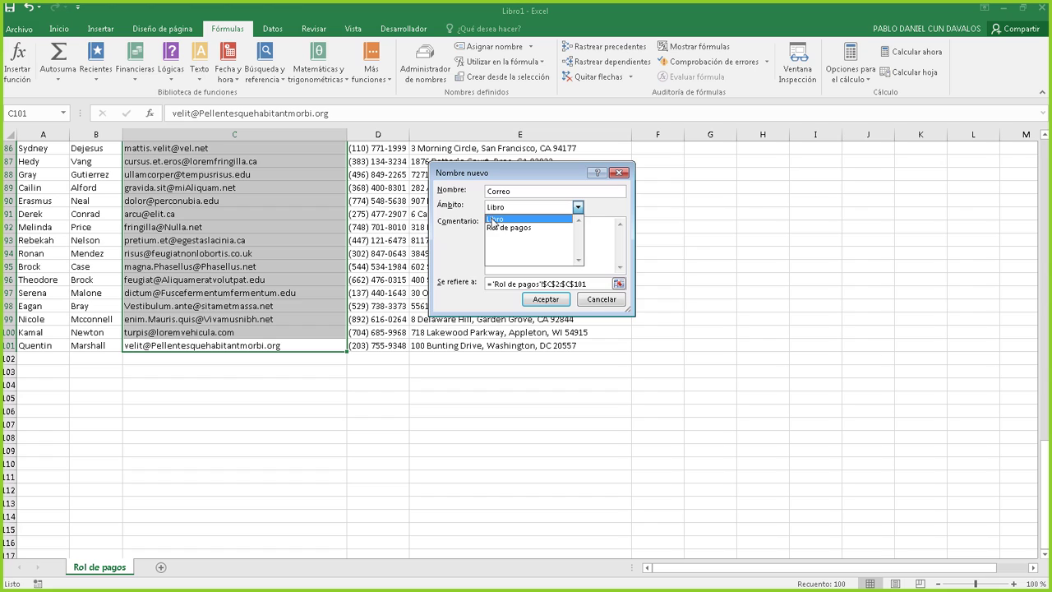
pyautogui.click(493, 219)
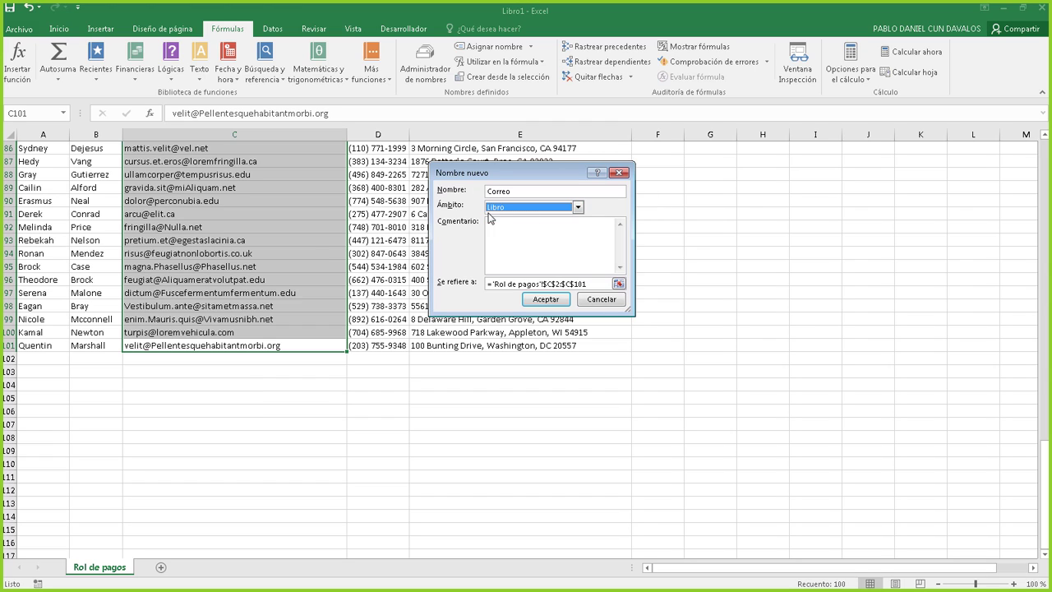
# Step: Add the comment "Celdas de la columna correo" to the name Correo, check its C2:C101 reference, and create the name
pyautogui.click(503, 236)
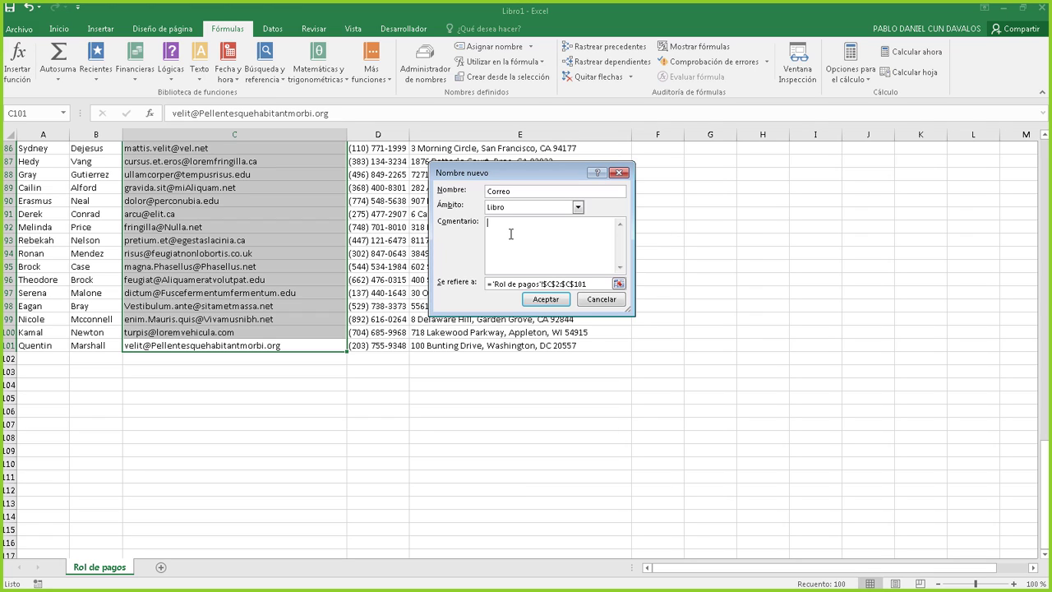
pyautogui.write('Celdas de la columna correo')
pyautogui.click(564, 283)
pyautogui.moveTo(564, 283); pyautogui.dragTo(590, 283)
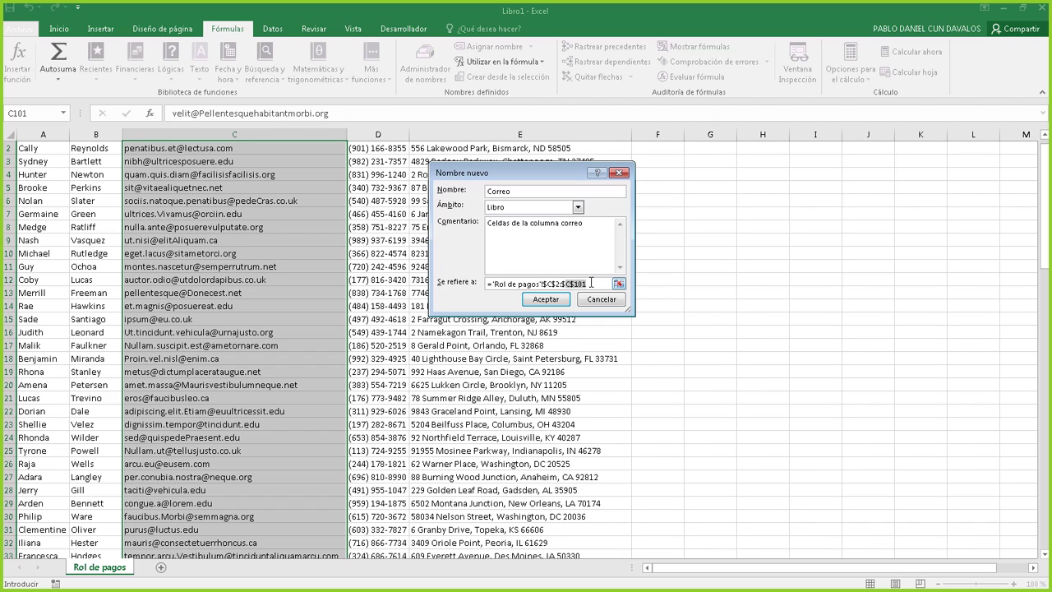
pyautogui.click(589, 283)
pyautogui.click(547, 300)
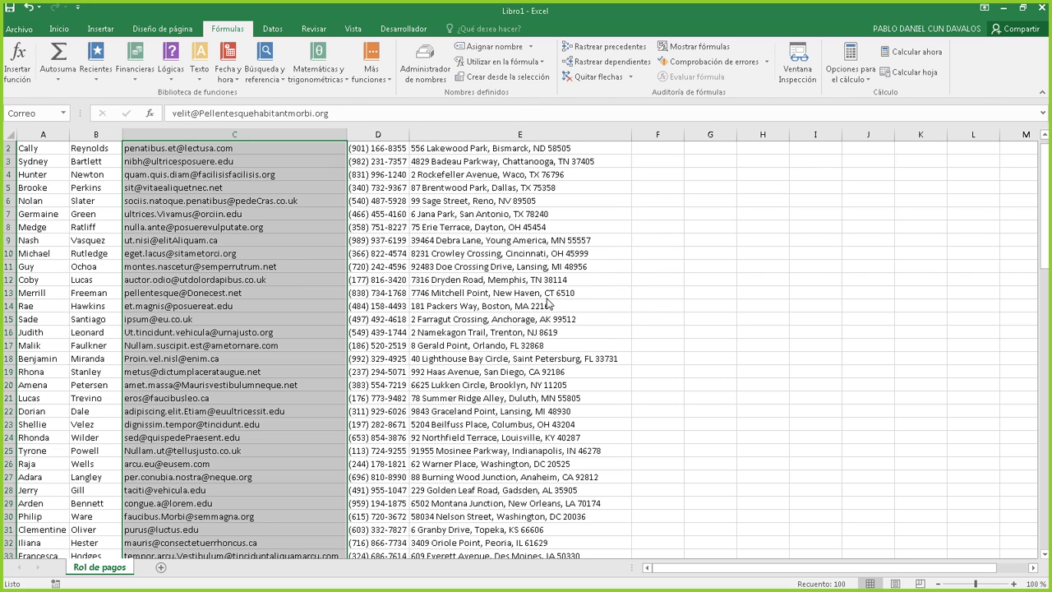
pyautogui.click(415, 215)
pyautogui.click(388, 305)
pyautogui.click(311, 227)
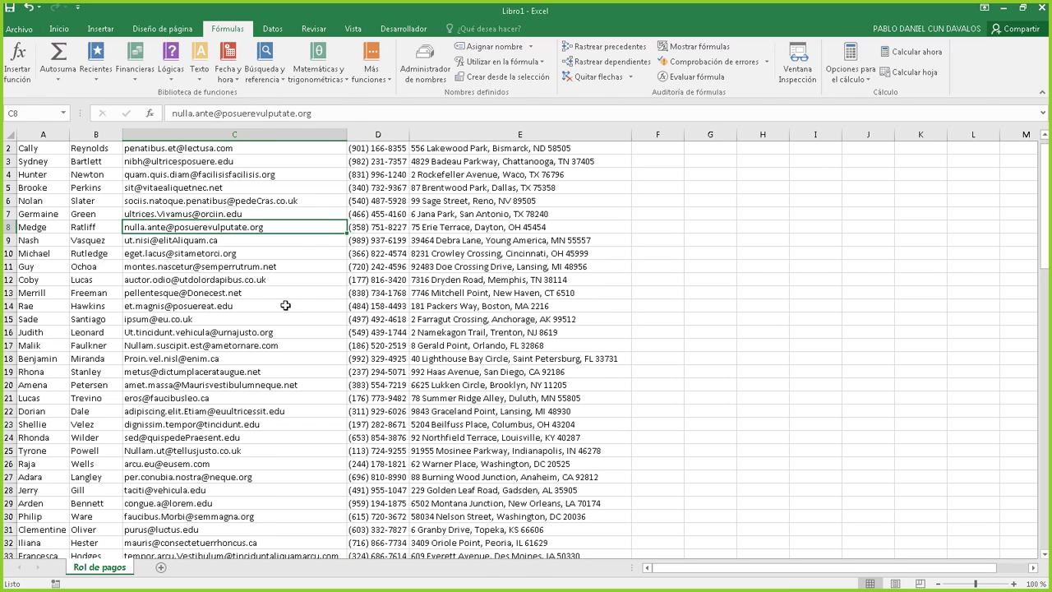
pyautogui.scroll(1, 285, 305)
pyautogui.click(520, 237)
pyautogui.click(760, 215)
pyautogui.click(678, 303)
pyautogui.click(662, 217)
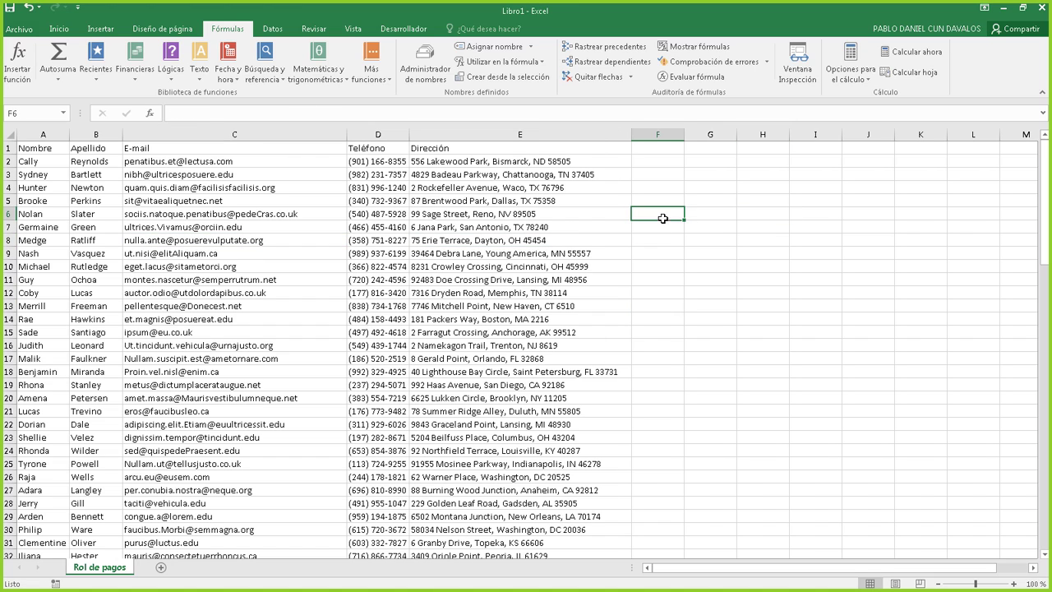
pyautogui.click(640, 341)
pyautogui.click(665, 199)
pyautogui.click(689, 303)
pyautogui.click(566, 269)
pyautogui.click(562, 240)
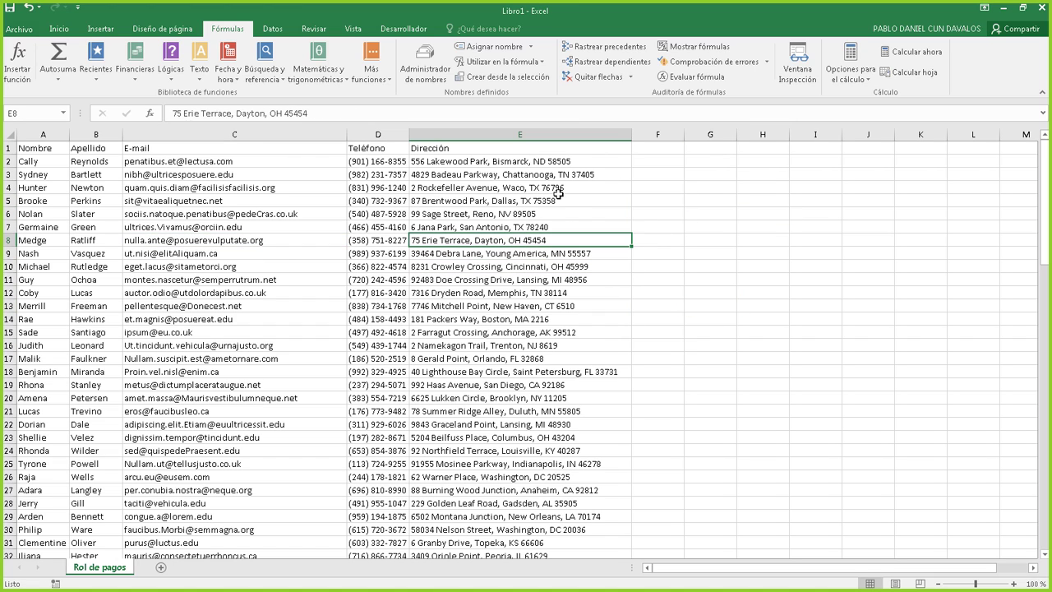
pyautogui.click(558, 189)
pyautogui.click(542, 361)
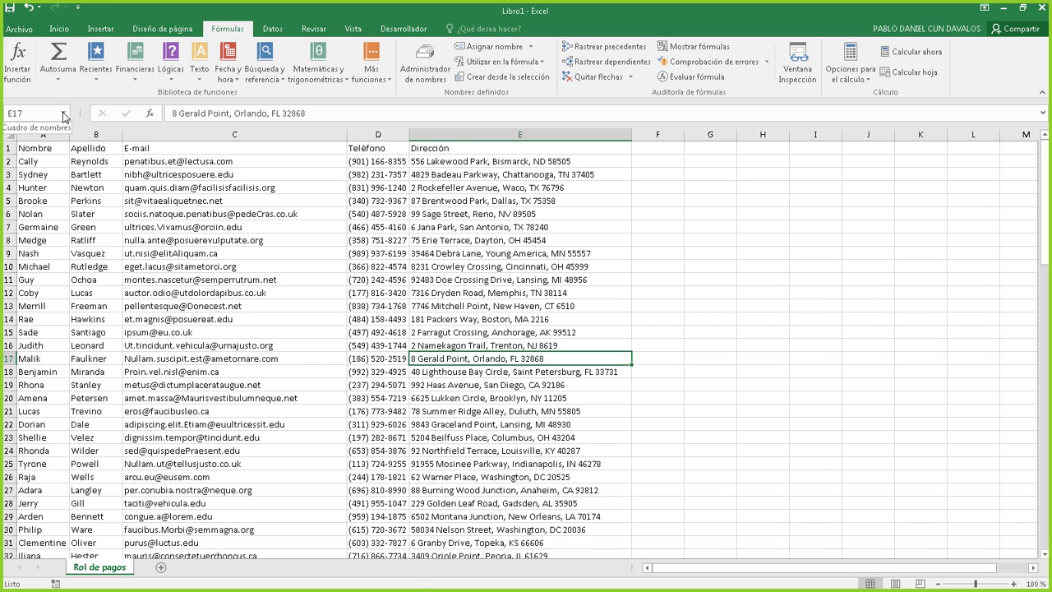
# Step: Select the e-mail cells through the defined name Correo, and recall that name again from the list of names
pyautogui.click(63, 115)
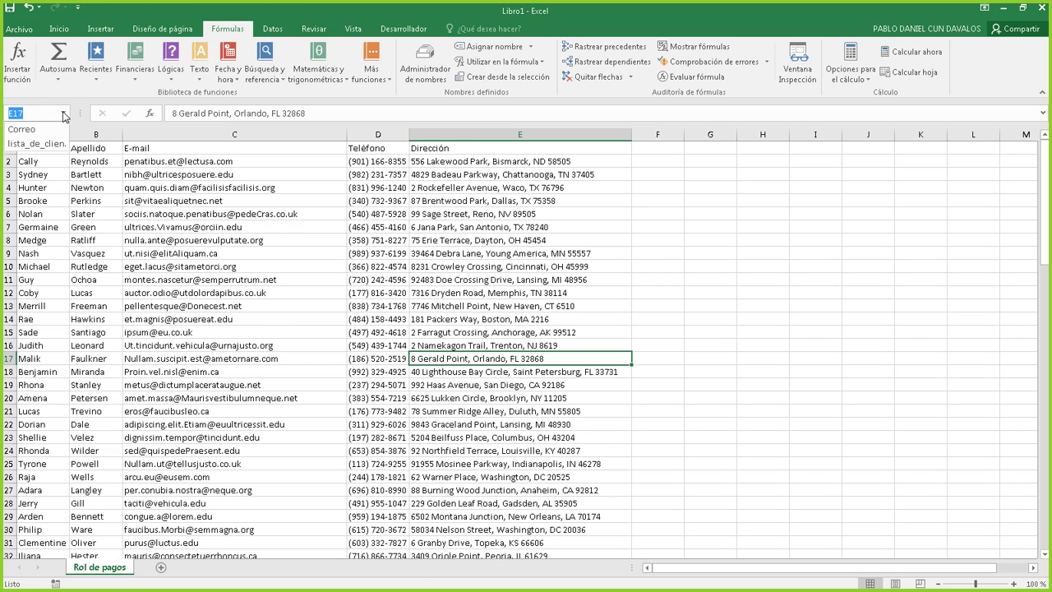
pyautogui.click(24, 136)
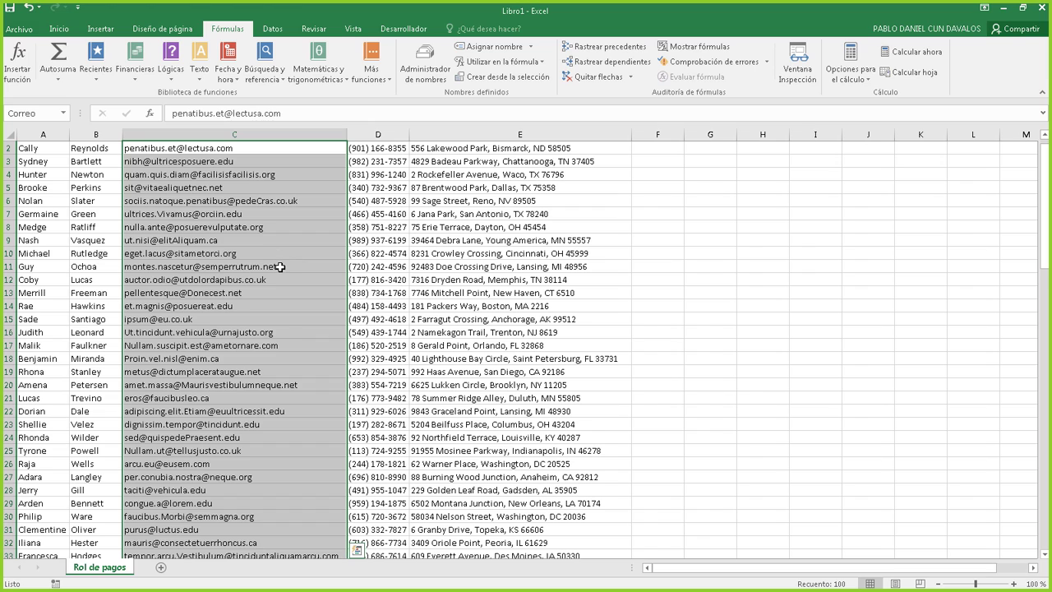
pyautogui.scroll(1, 280, 266)
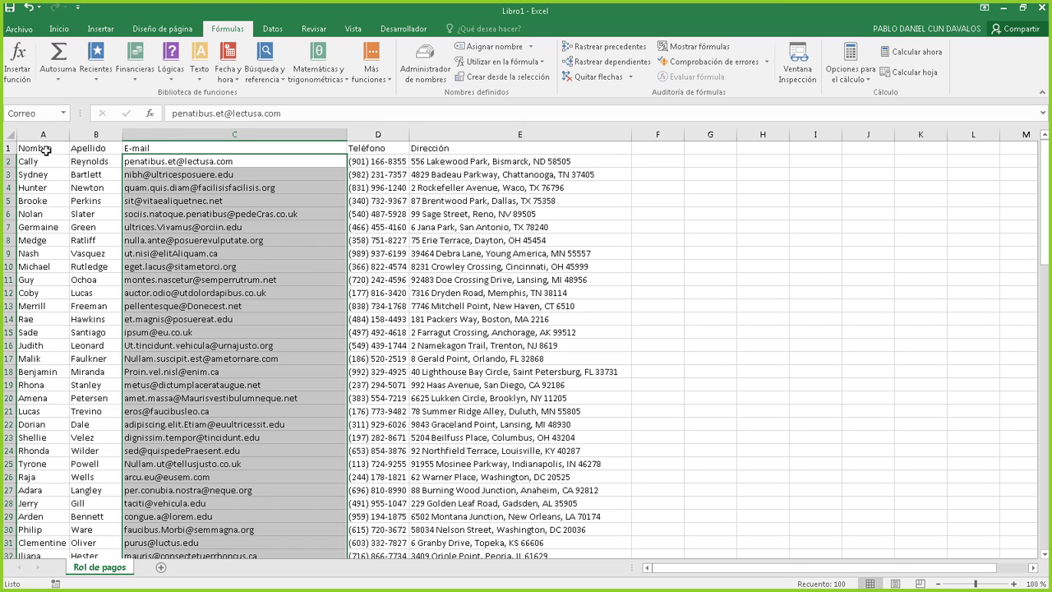
pyautogui.click(63, 113)
pyautogui.click(63, 114)
pyautogui.click(62, 114)
pyautogui.click(63, 114)
pyautogui.click(63, 114)
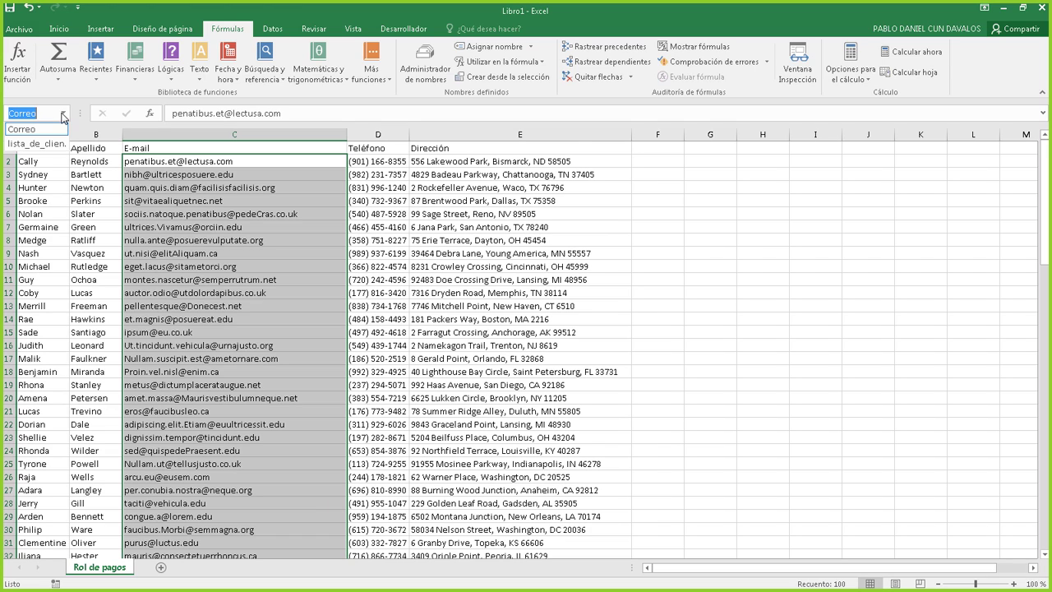
pyautogui.click(17, 128)
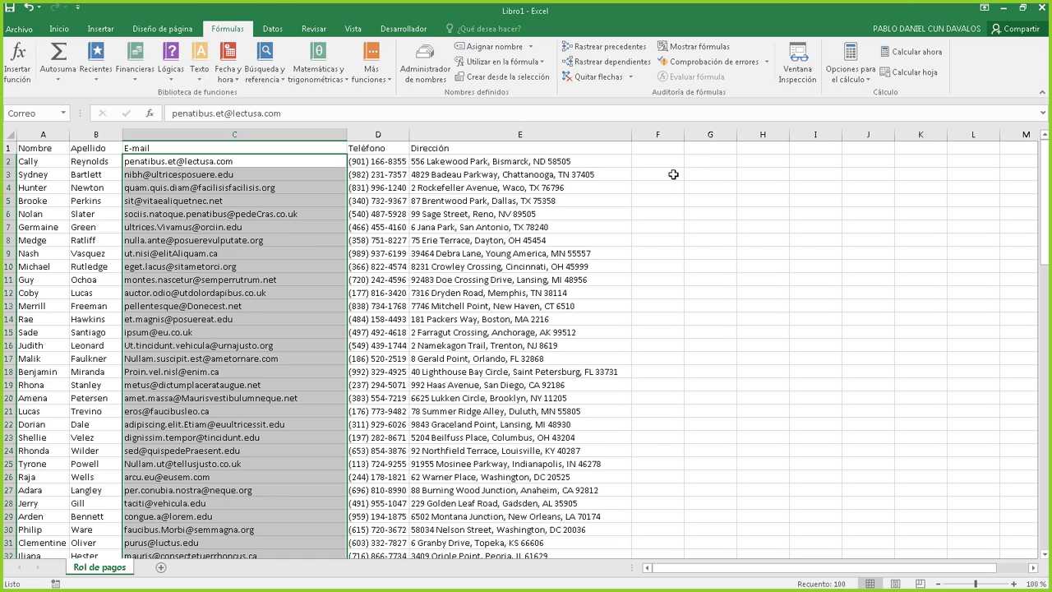
# Step: Define the name telefono for the phone cells D2:D101 with scope Libro
pyautogui.click(387, 164)
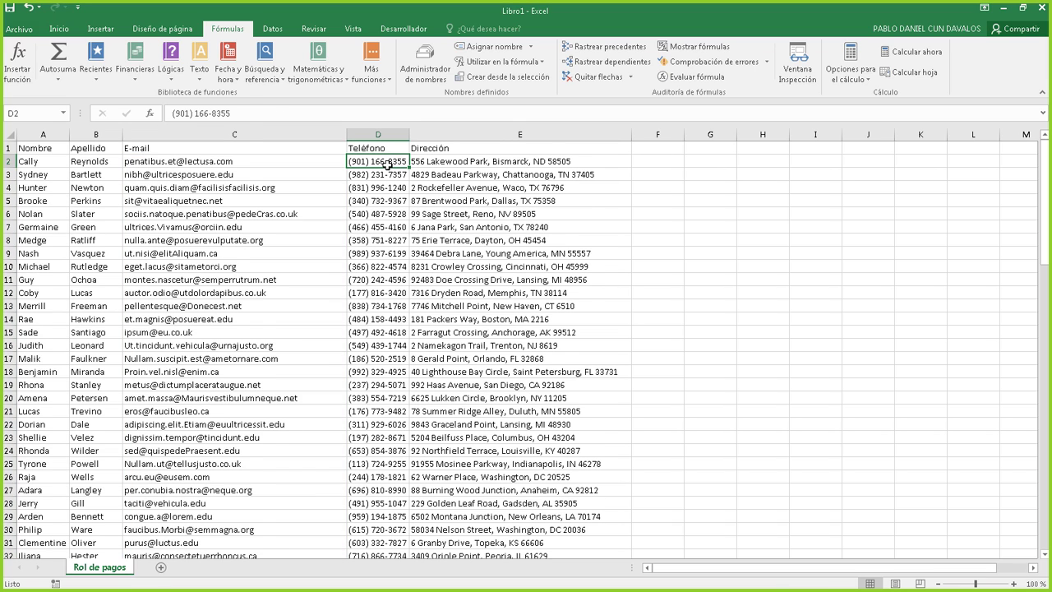
pyautogui.hotkey('ctrl', 'shift', 'Down')
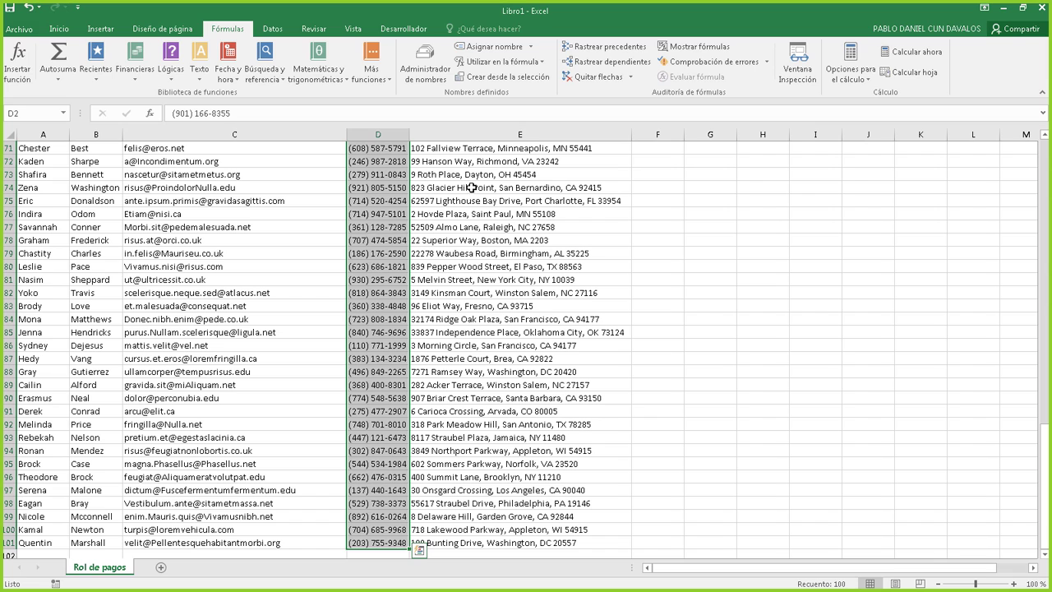
pyautogui.click(492, 48)
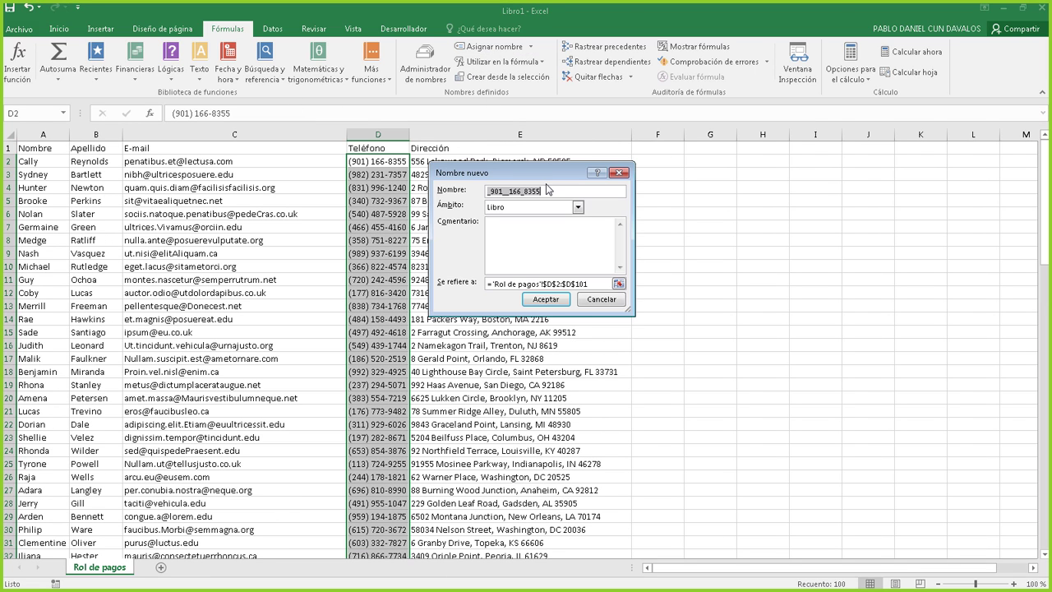
pyautogui.write('telefono')
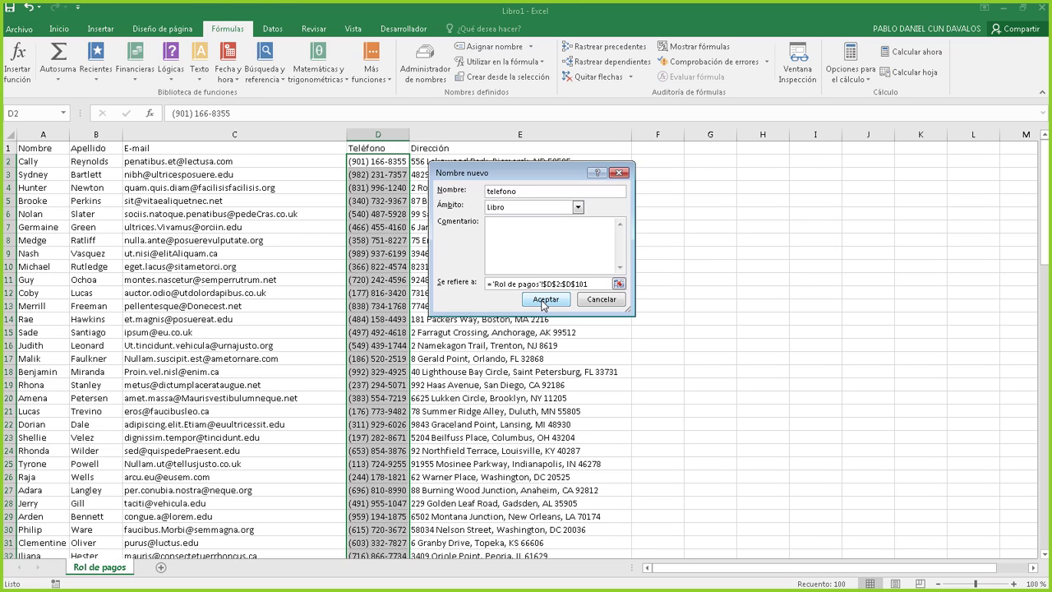
pyautogui.click(544, 301)
pyautogui.click(411, 204)
pyautogui.click(354, 211)
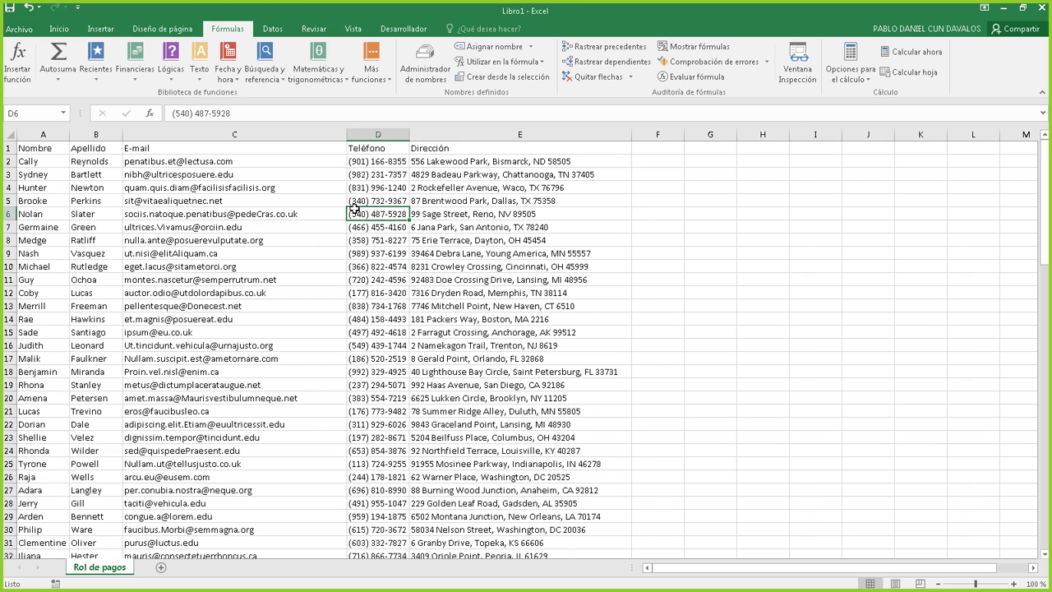
pyautogui.click(379, 163)
pyautogui.click(383, 199)
pyautogui.click(482, 292)
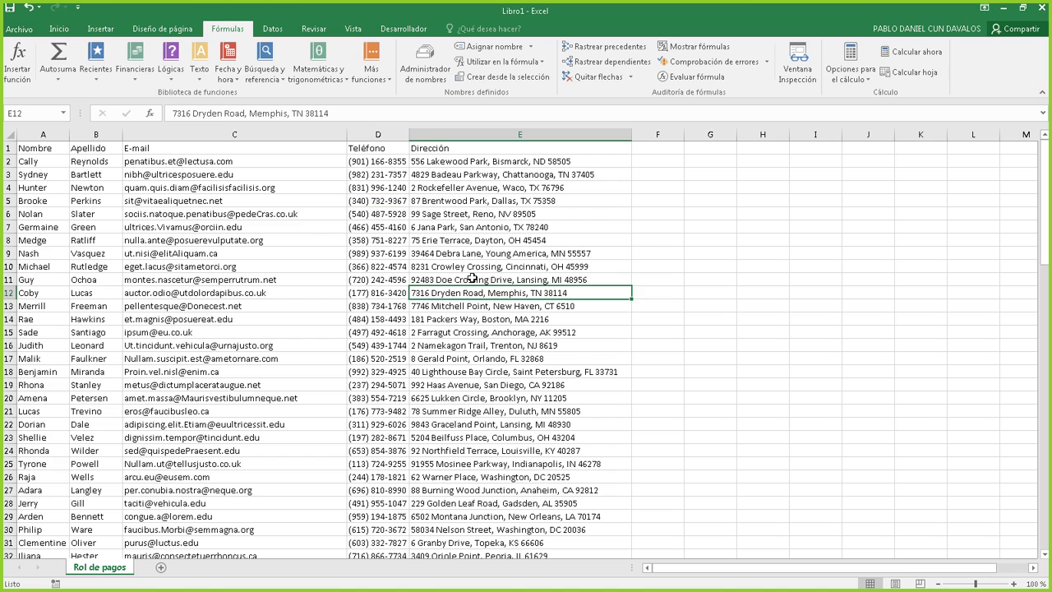
# Step: Switch the selection repeatedly between the named ranges telefono and Correo, ending on telefono
pyautogui.click(62, 113)
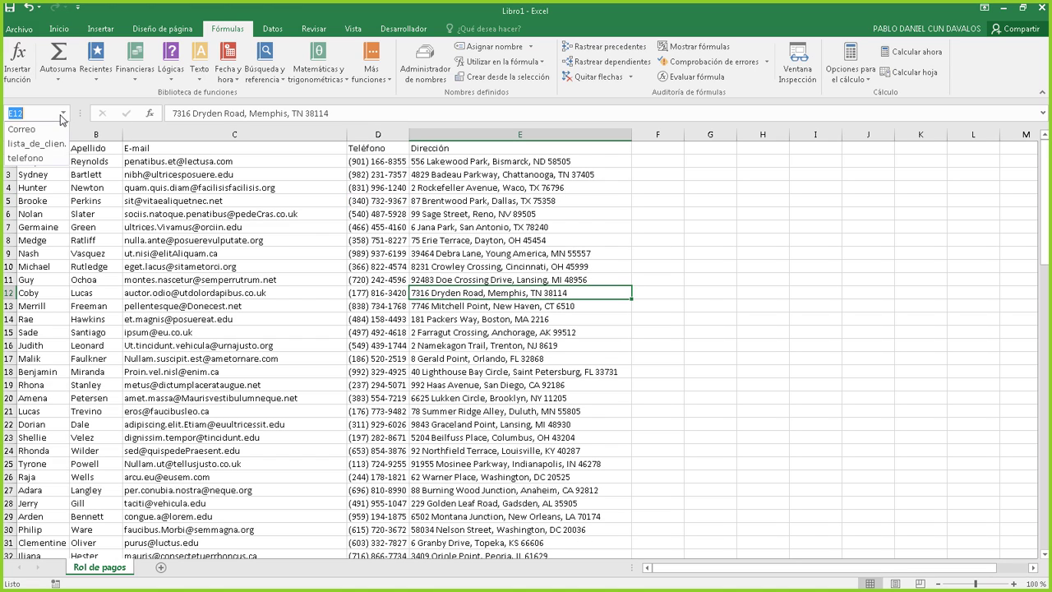
pyautogui.click(28, 158)
pyautogui.click(65, 115)
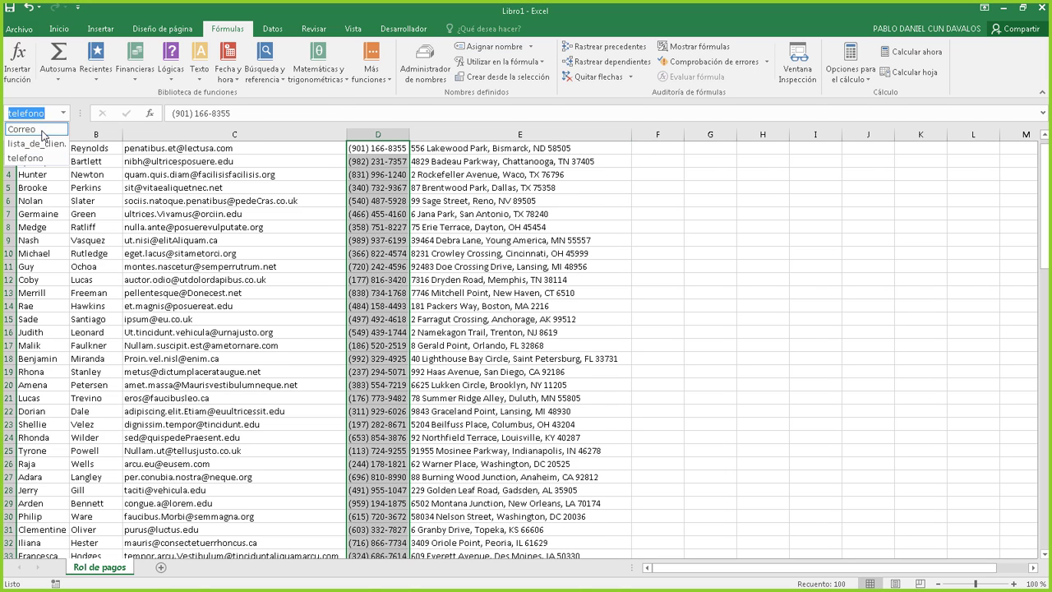
pyautogui.click(45, 130)
pyautogui.click(63, 115)
pyautogui.click(62, 115)
pyautogui.click(63, 114)
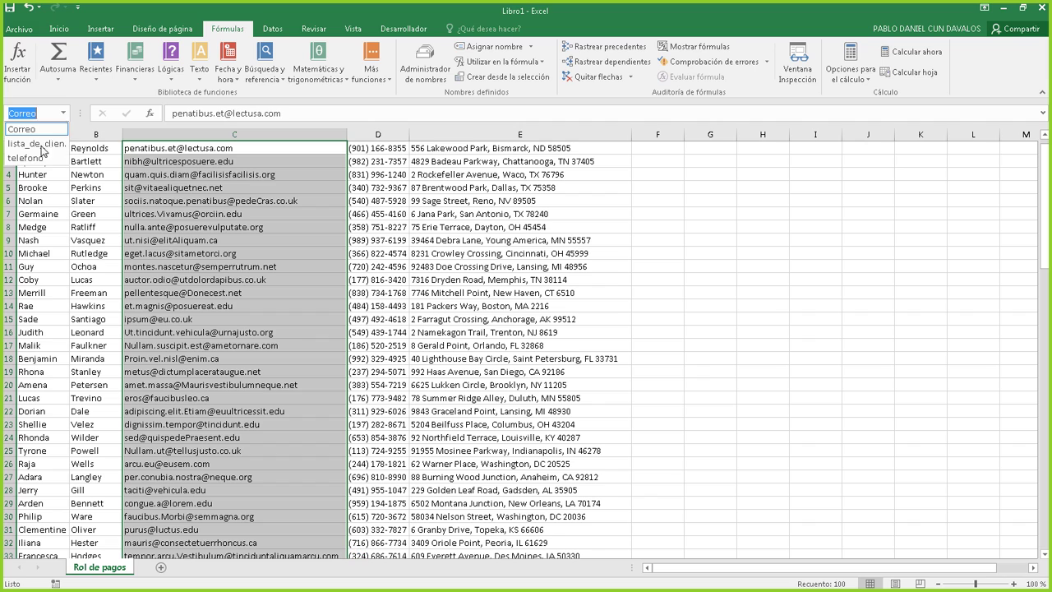
pyautogui.click(26, 157)
pyautogui.click(64, 114)
pyautogui.click(37, 129)
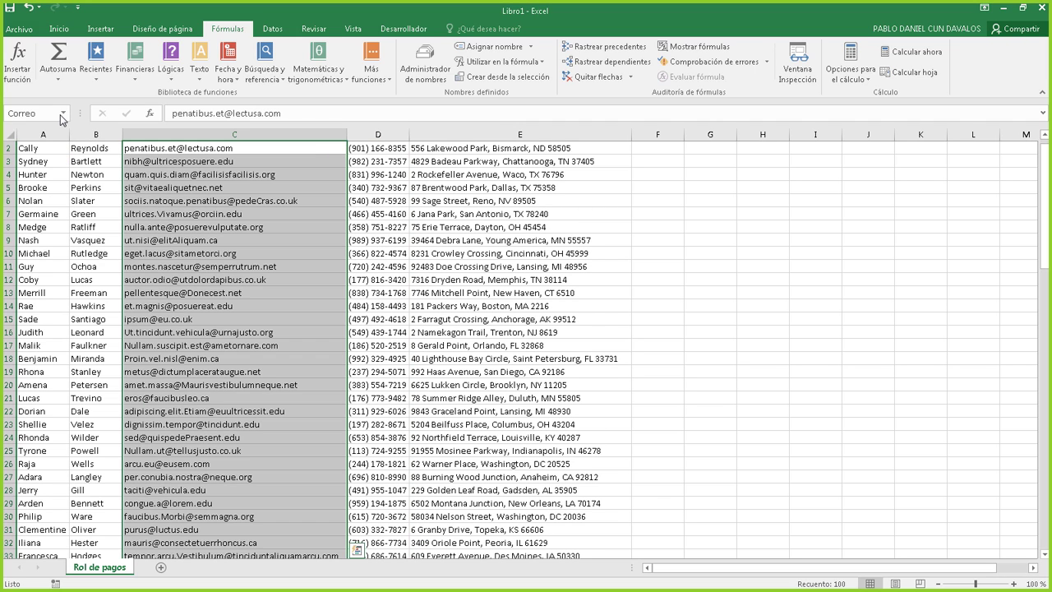
pyautogui.click(64, 114)
pyautogui.click(26, 158)
pyautogui.click(64, 114)
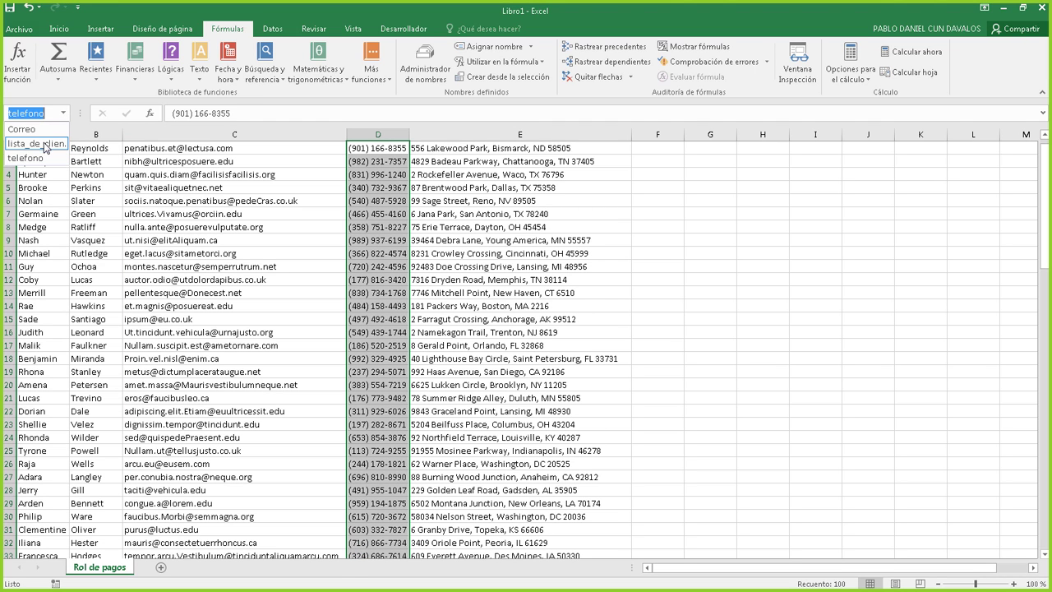
pyautogui.click(37, 129)
pyautogui.click(63, 115)
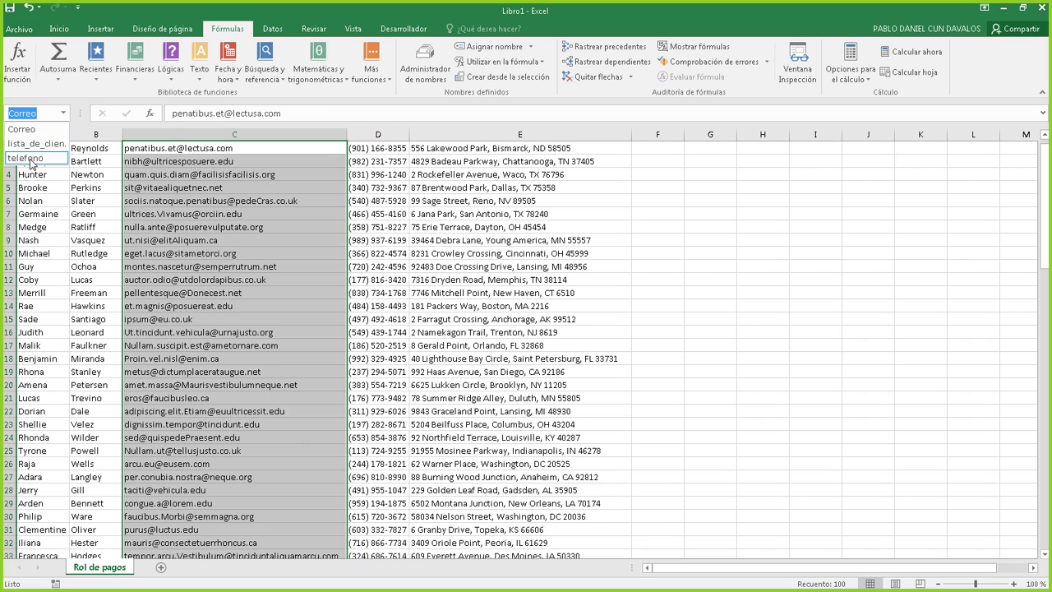
pyautogui.click(26, 158)
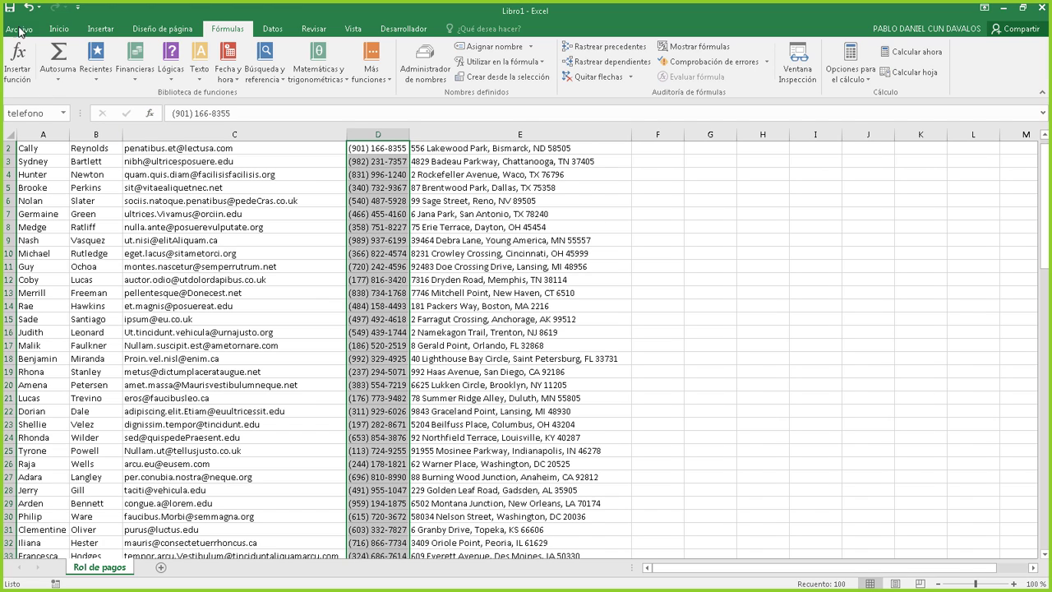
# Step: Recall the named ranges Correo and telefono once more, ending with the whole client table lista_de_clientes selected
pyautogui.click(152, 145)
pyautogui.click(62, 113)
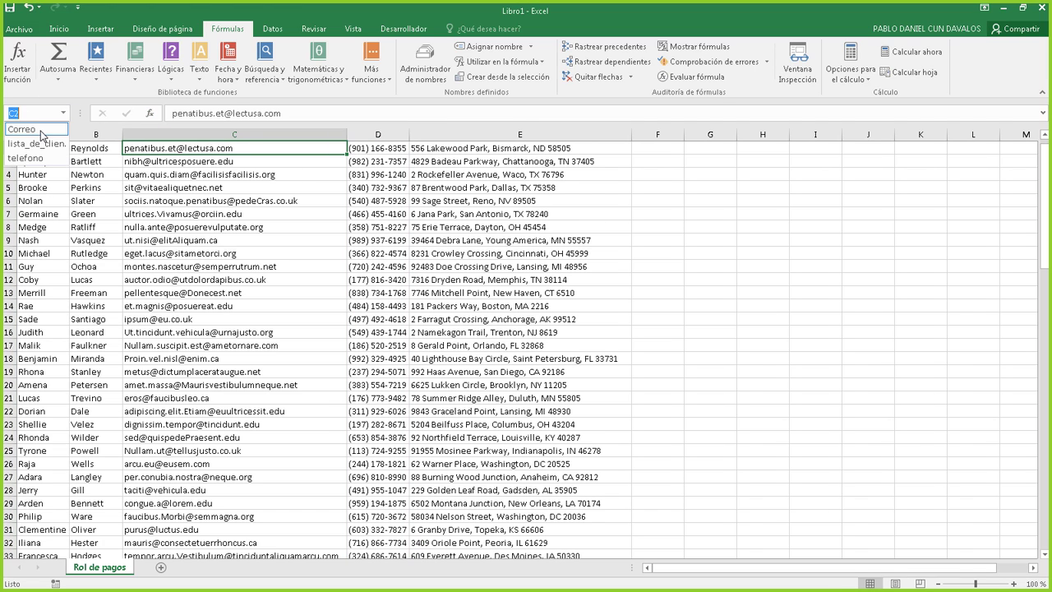
pyautogui.click(37, 135)
pyautogui.click(62, 113)
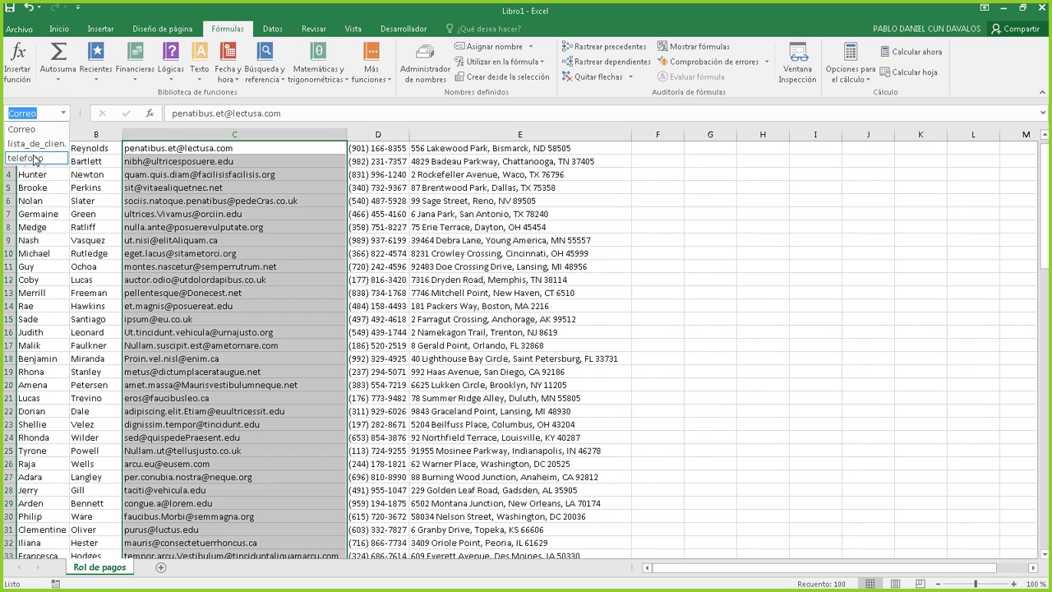
pyautogui.click(37, 158)
pyautogui.click(63, 114)
pyautogui.click(23, 129)
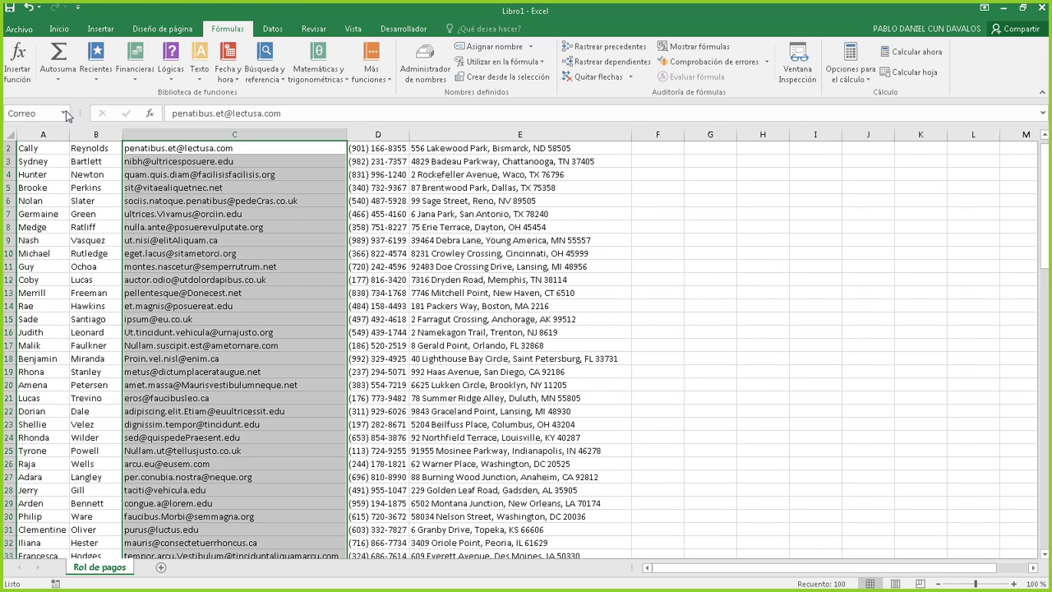
pyautogui.click(64, 113)
pyautogui.click(40, 146)
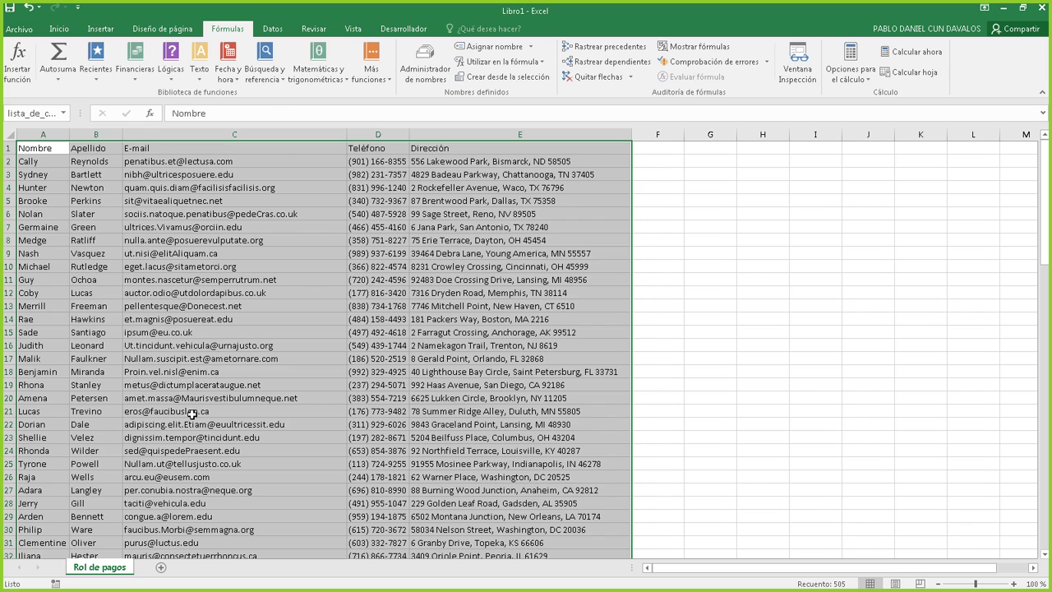
pyautogui.click(259, 322)
pyautogui.click(371, 270)
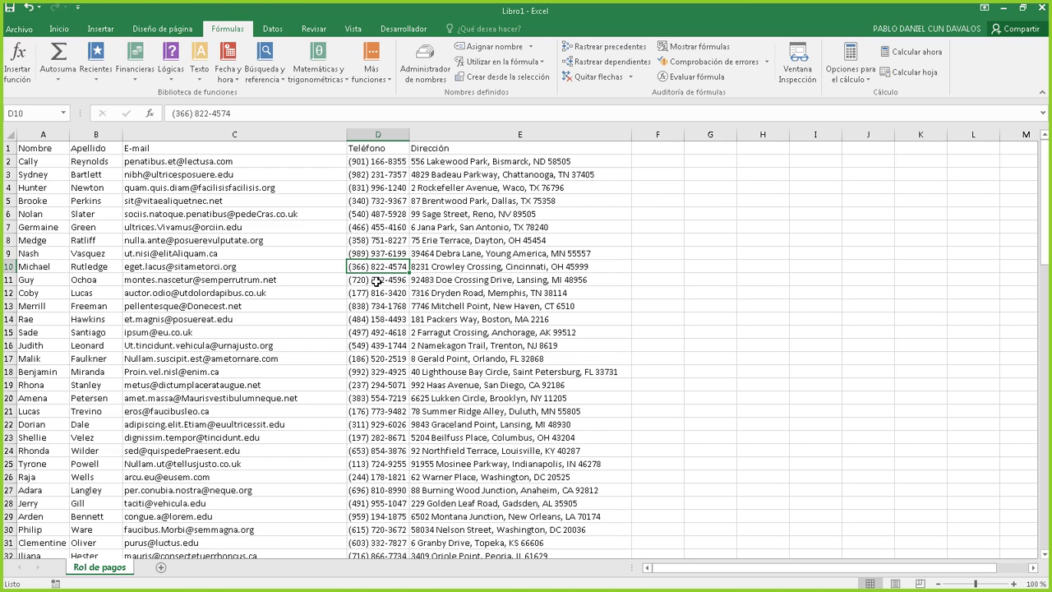
pyautogui.click(504, 292)
pyautogui.click(461, 240)
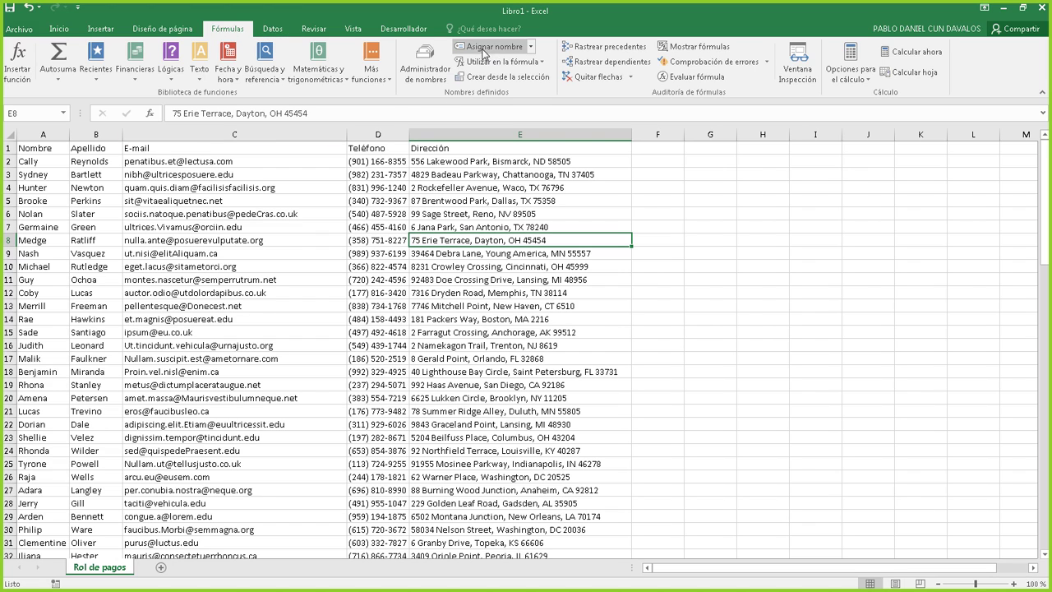
# Step: Open the name manager and inspect the entries lista_de_clientes and telefono with the ranges they refer to
pyautogui.click(417, 72)
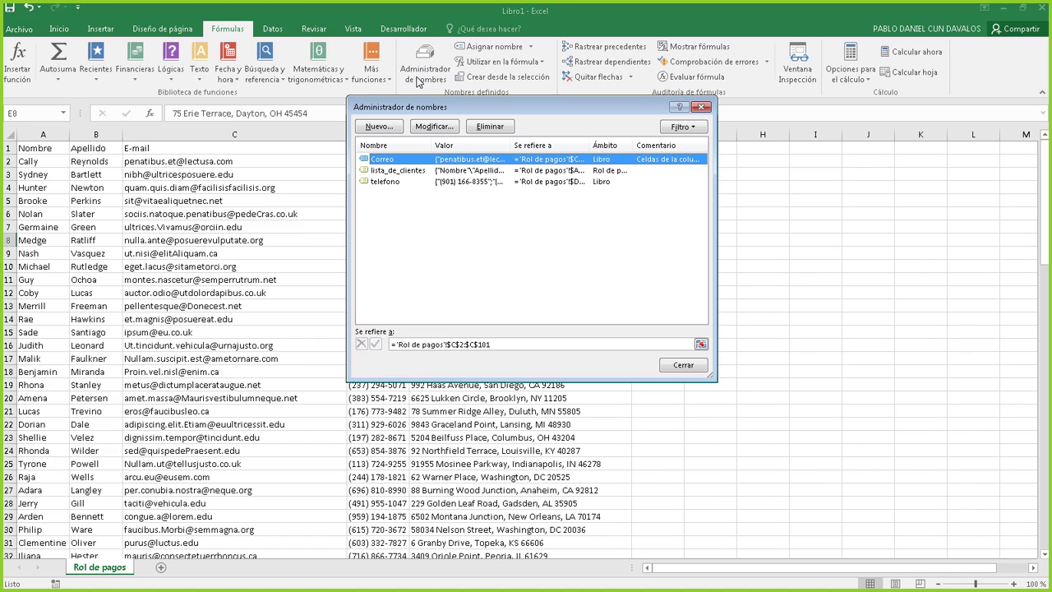
pyautogui.moveTo(442, 108); pyautogui.dragTo(456, 136)
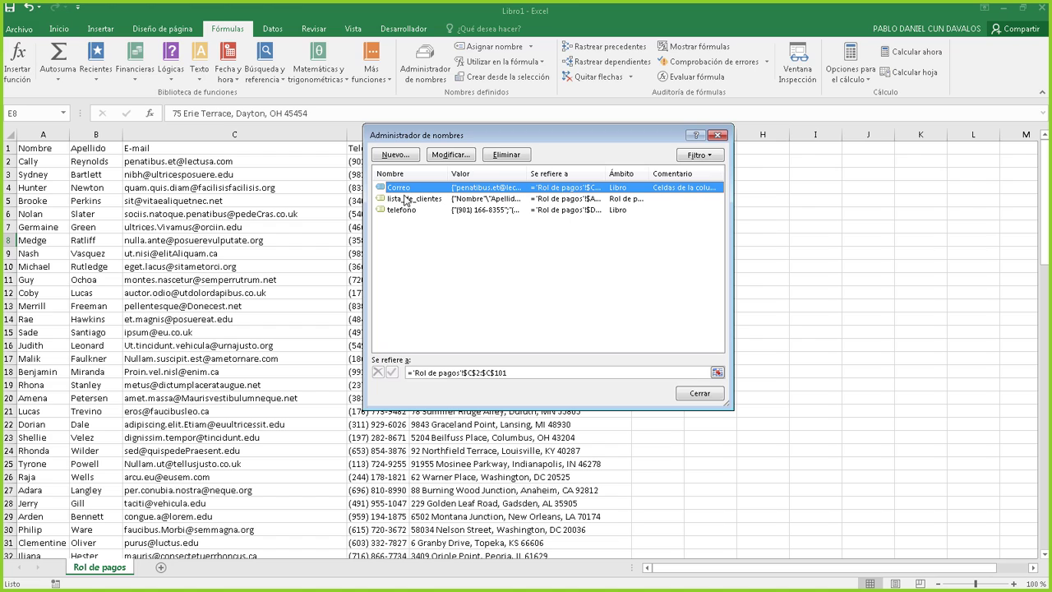
pyautogui.click(404, 201)
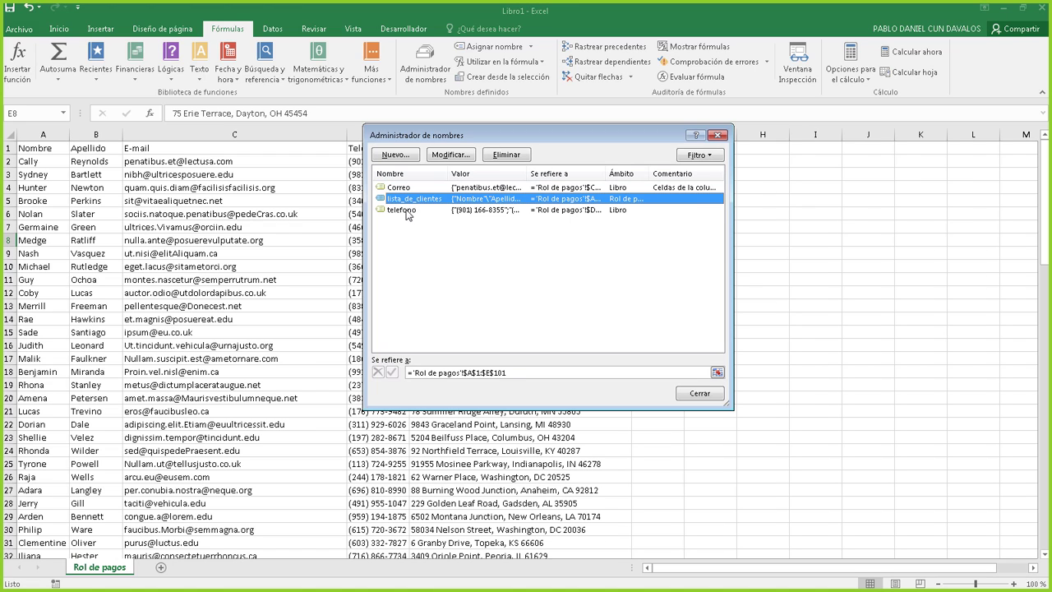
pyautogui.click(401, 211)
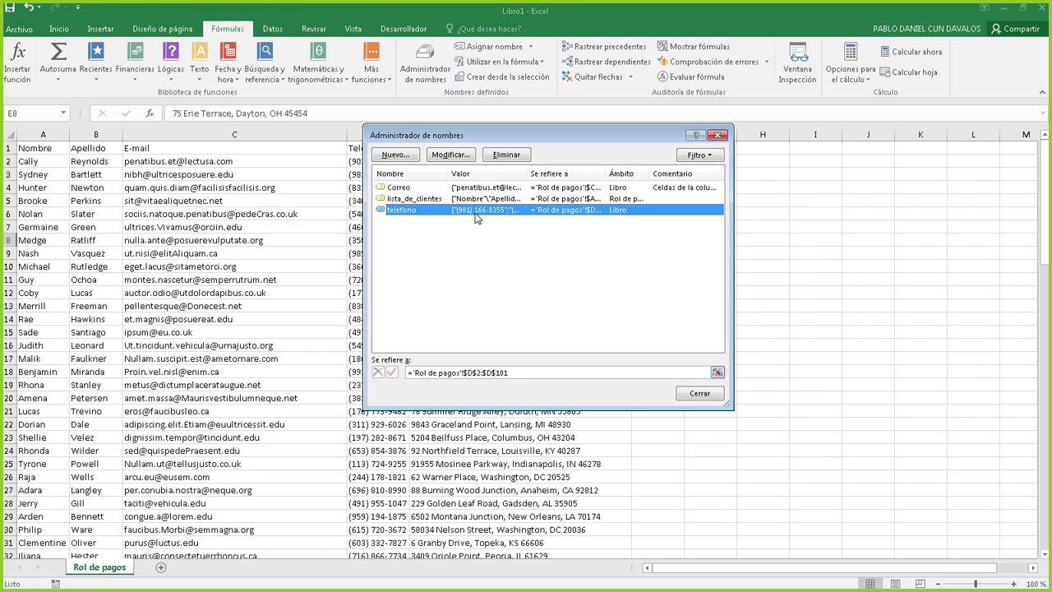
# Step: Delete the defined name telefono from the workbook and confirm its removal
pyautogui.click(511, 157)
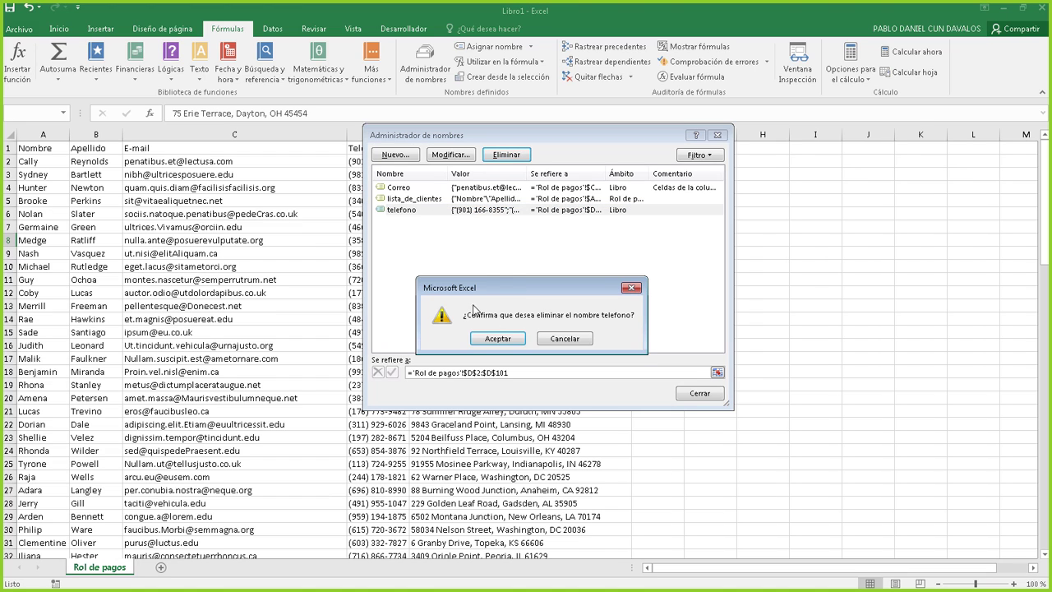
pyautogui.click(499, 339)
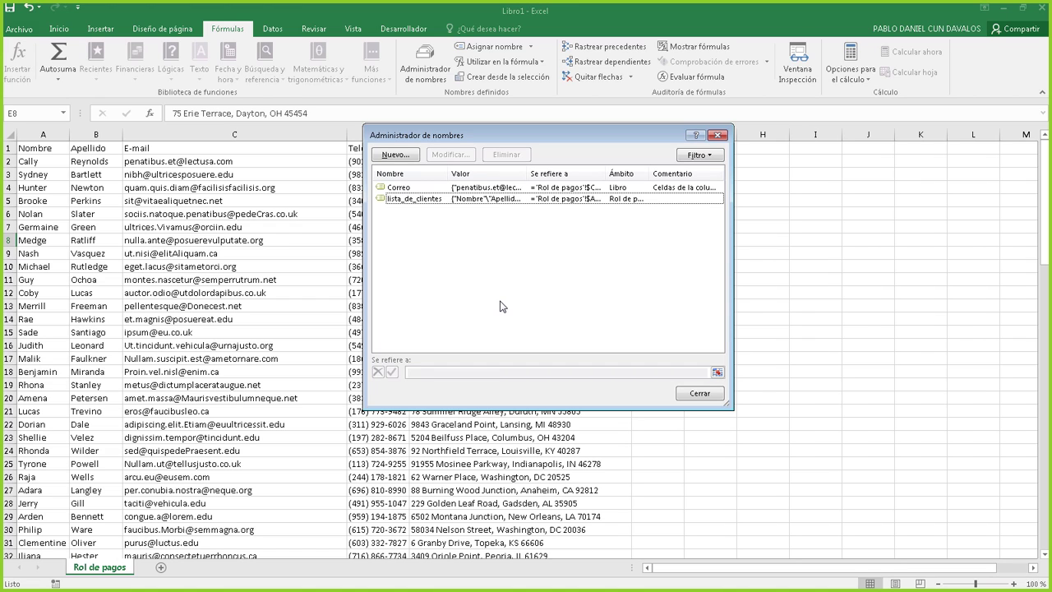
# Step: Edit the defined name Correo so it is called Datos and refers to ='Rol de pagos'!$C$2:$C$10
pyautogui.click(410, 187)
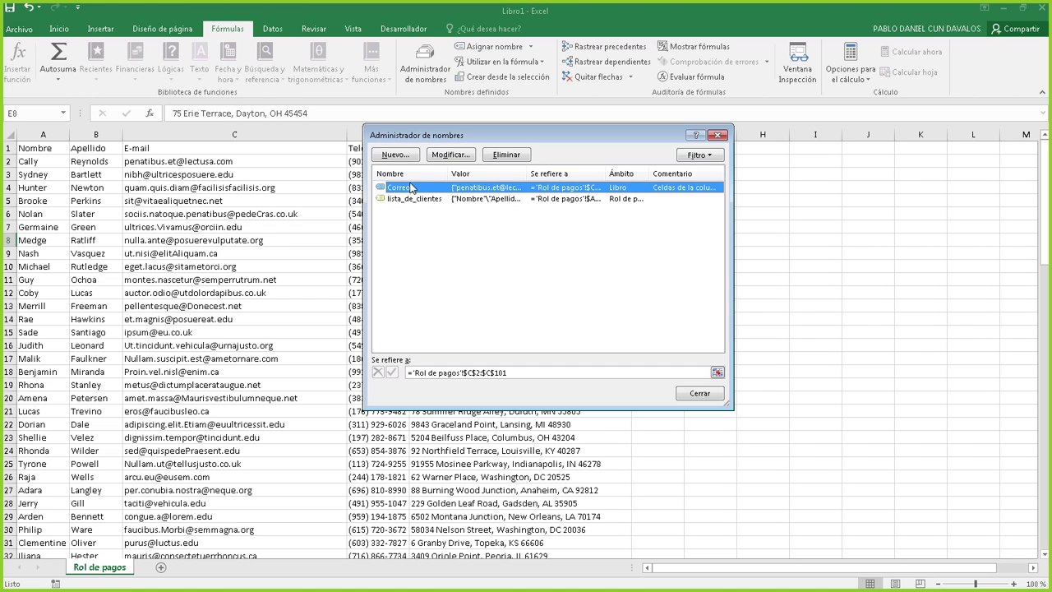
pyautogui.moveTo(453, 140); pyautogui.dragTo(460, 208)
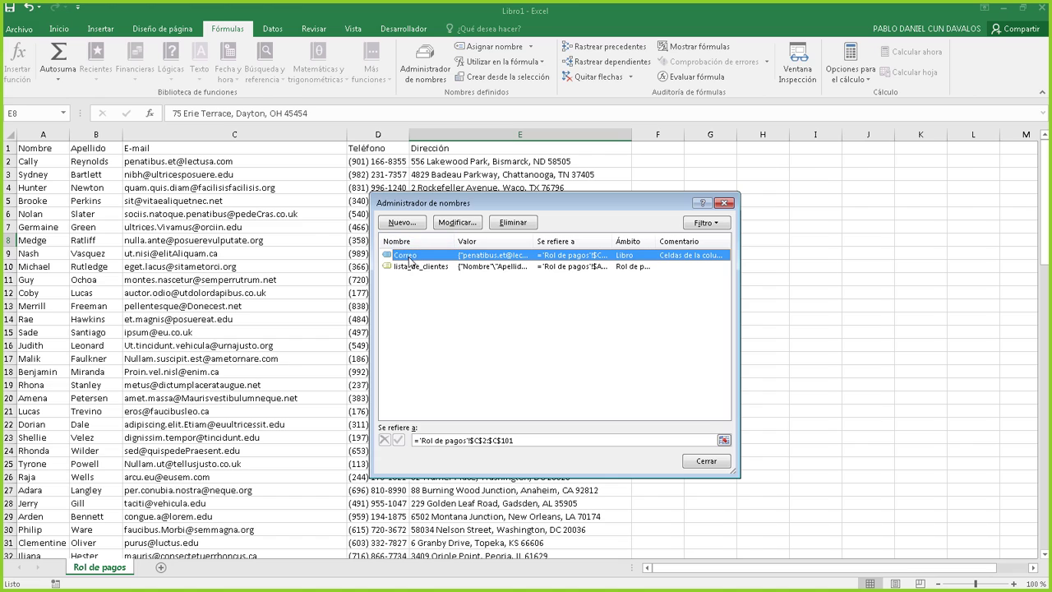
pyautogui.click(458, 225)
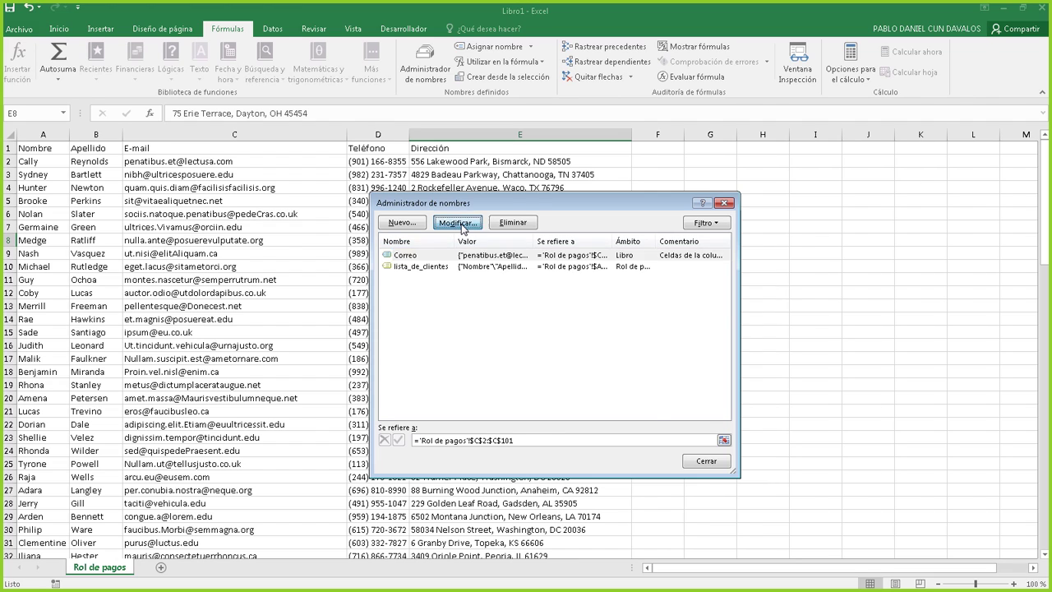
pyautogui.moveTo(567, 273); pyautogui.dragTo(552, 189)
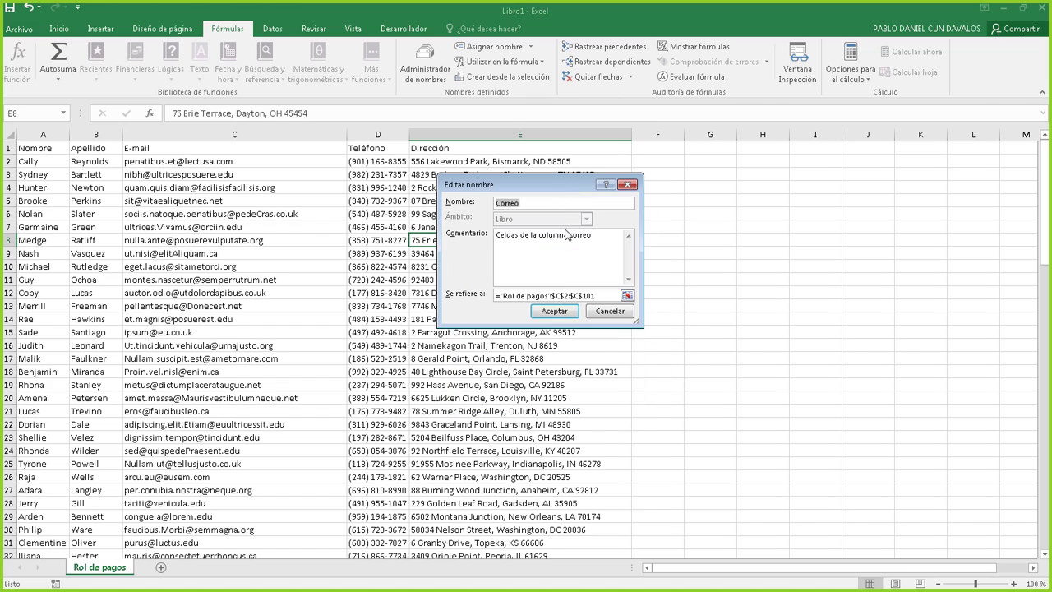
pyautogui.click(591, 295)
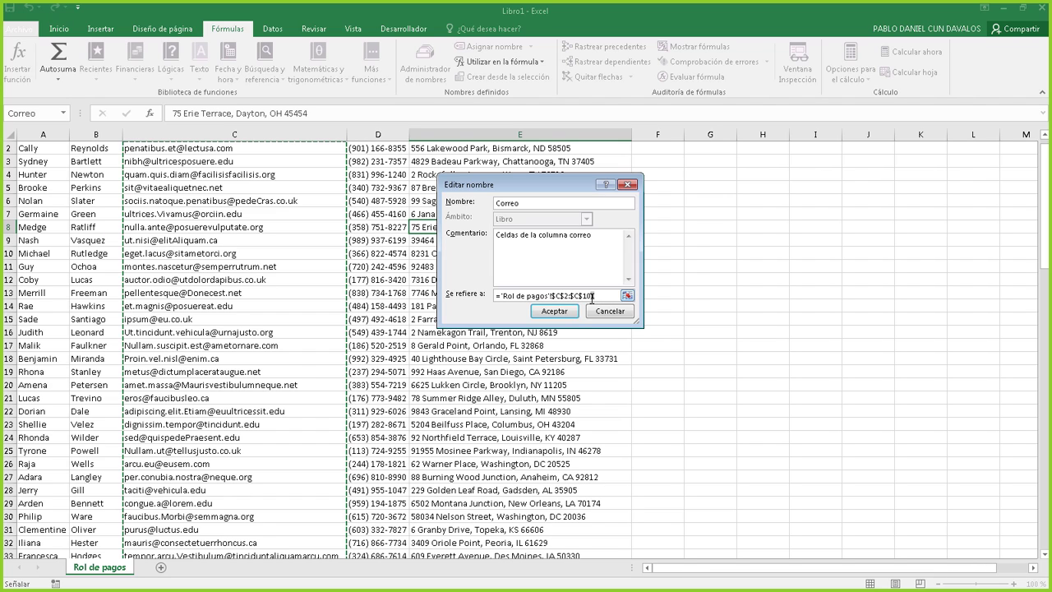
pyautogui.click(609, 294)
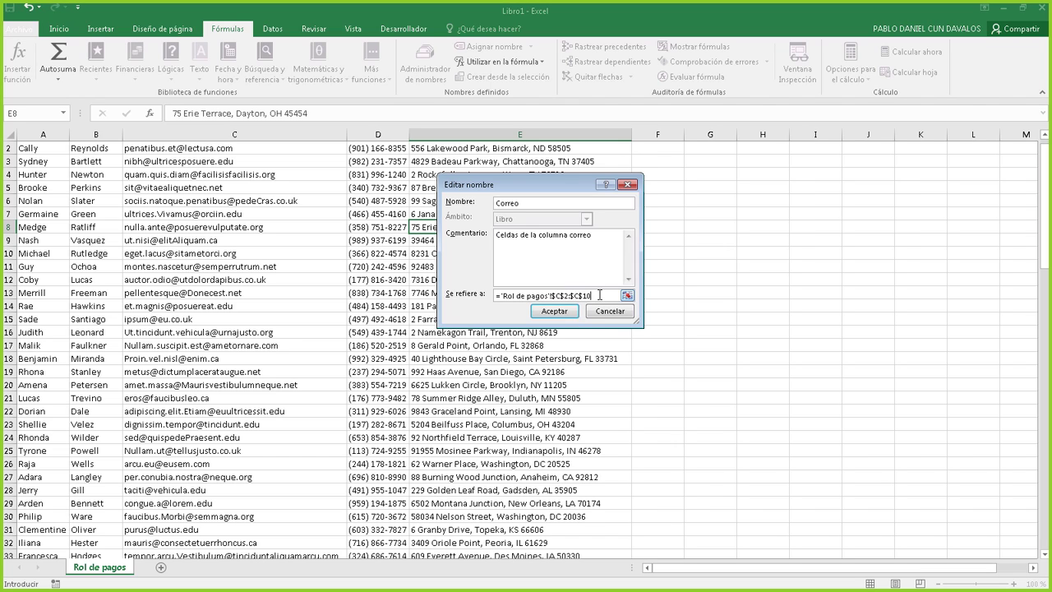
pyautogui.click(539, 203)
pyautogui.moveTo(542, 202); pyautogui.dragTo(478, 204)
pyautogui.write('Datos')
pyautogui.click(554, 312)
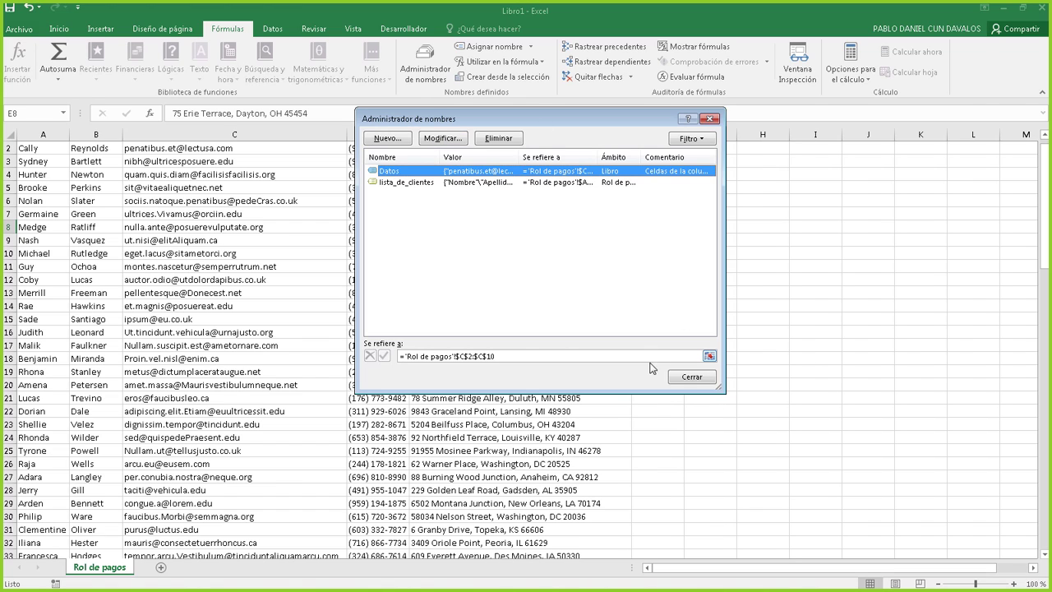
# Step: Close the name manager and recall the named range Datos to select its cells
pyautogui.click(707, 380)
pyautogui.click(63, 112)
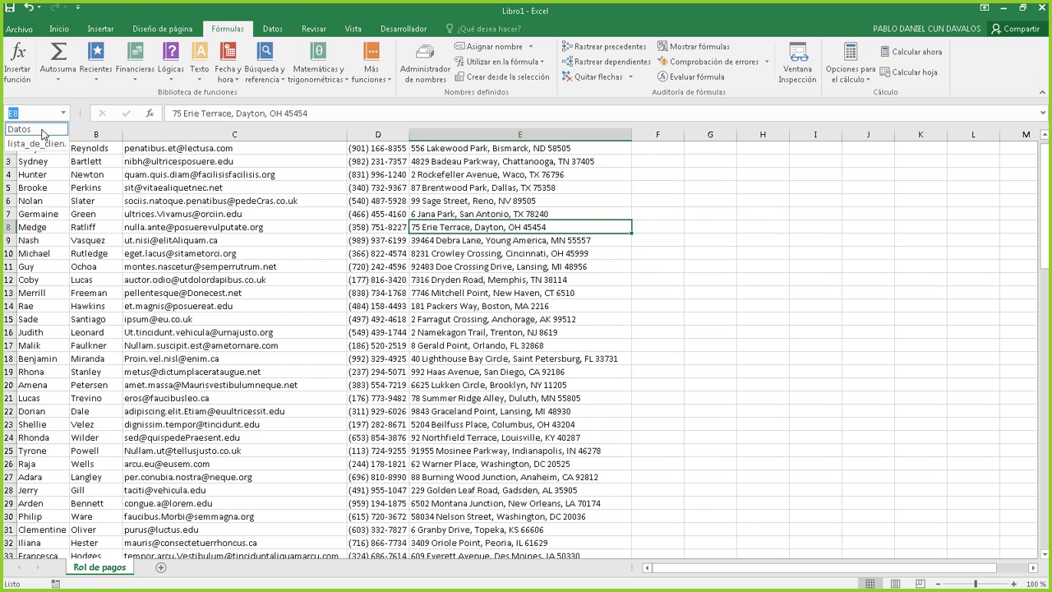
pyautogui.click(29, 128)
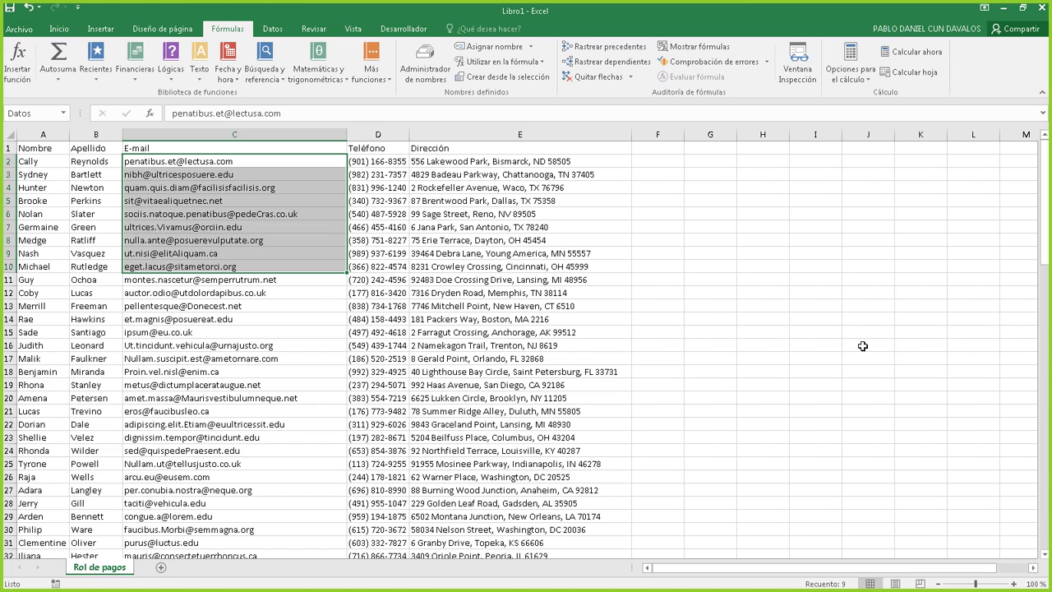
# Step: Examine the number formats available for the e-mail cell C4 without applying any of them
pyautogui.click(318, 188)
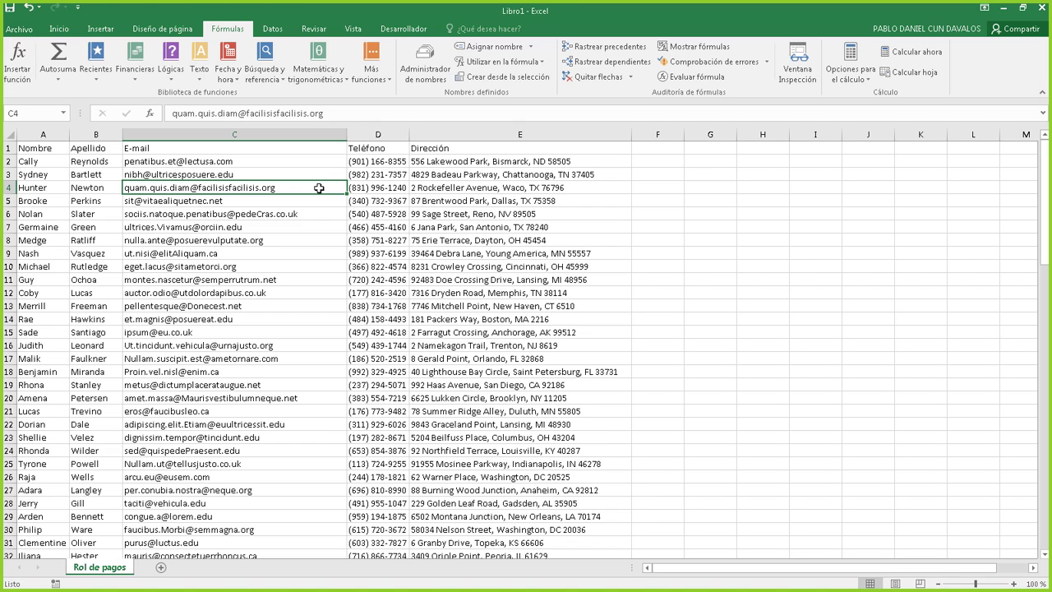
pyautogui.click(67, 31)
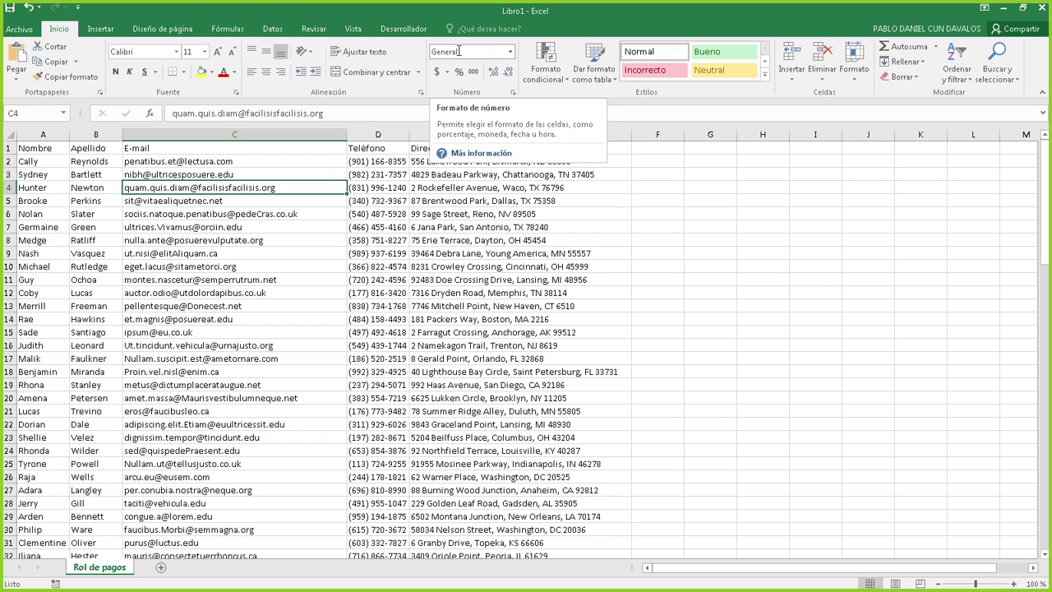
pyautogui.click(510, 53)
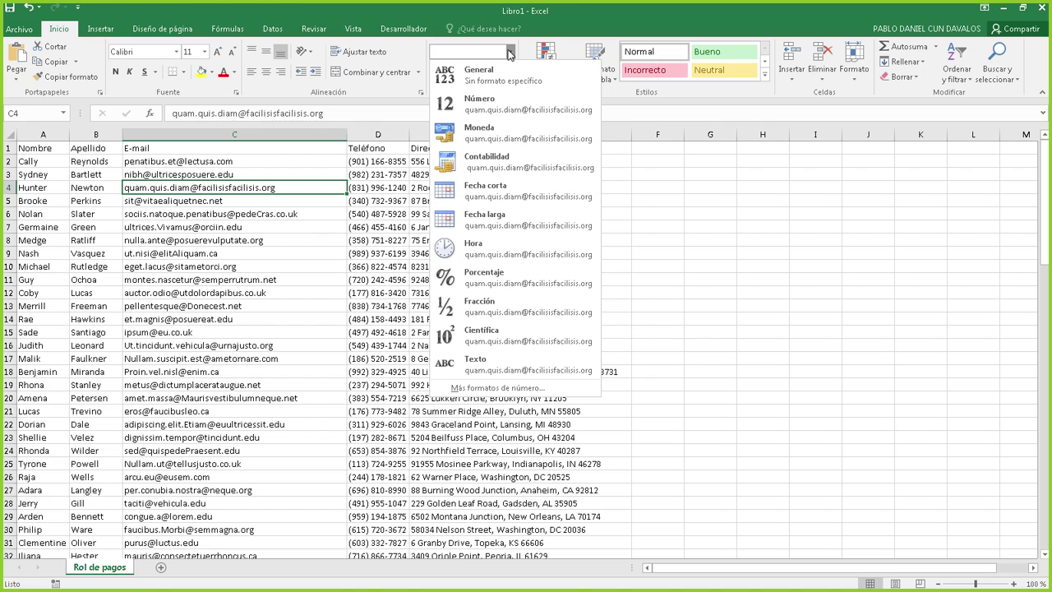
pyautogui.click(255, 249)
pyautogui.click(445, 229)
pyautogui.click(448, 319)
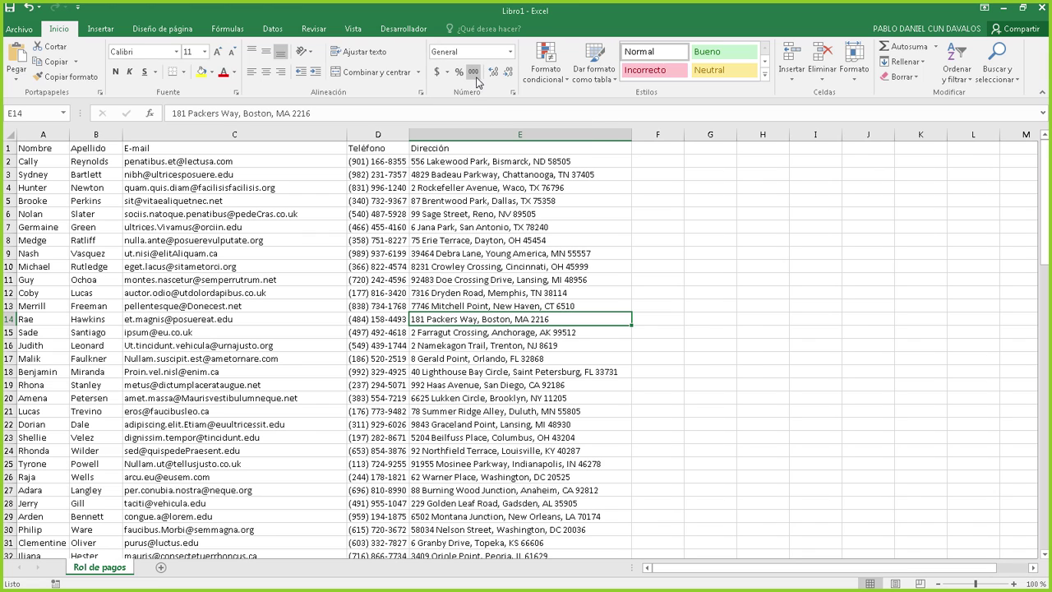
# Step: Set the number format of the first address cell, E2, to General
pyautogui.click(498, 161)
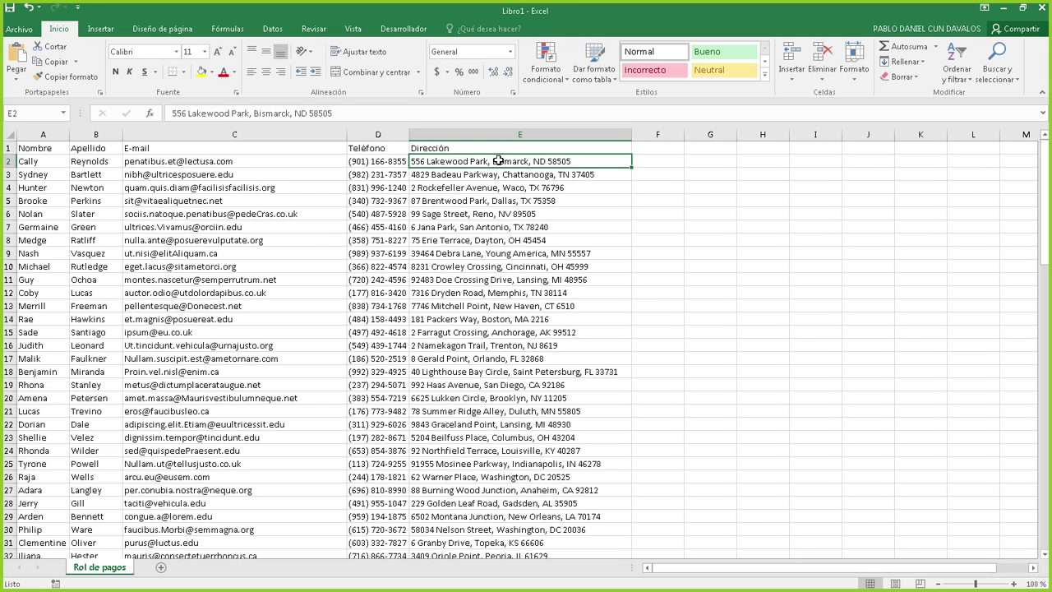
pyautogui.click(509, 52)
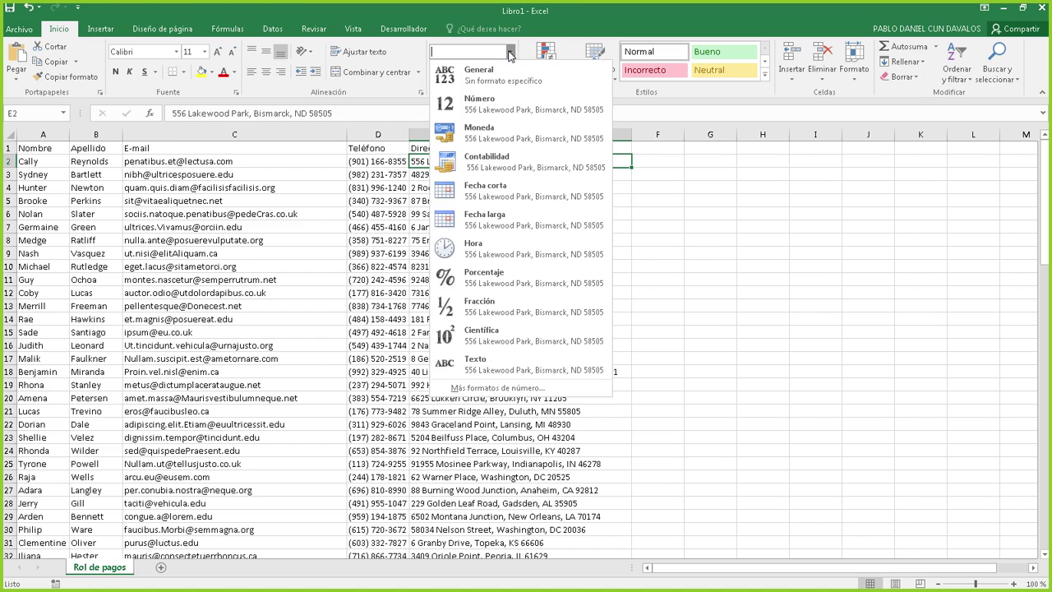
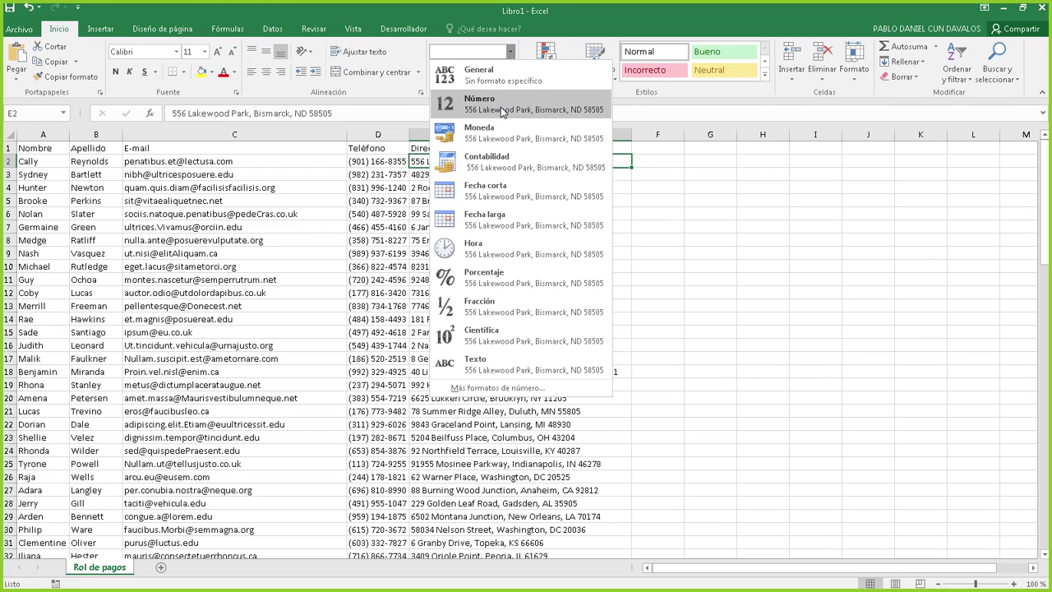
pyautogui.click(503, 74)
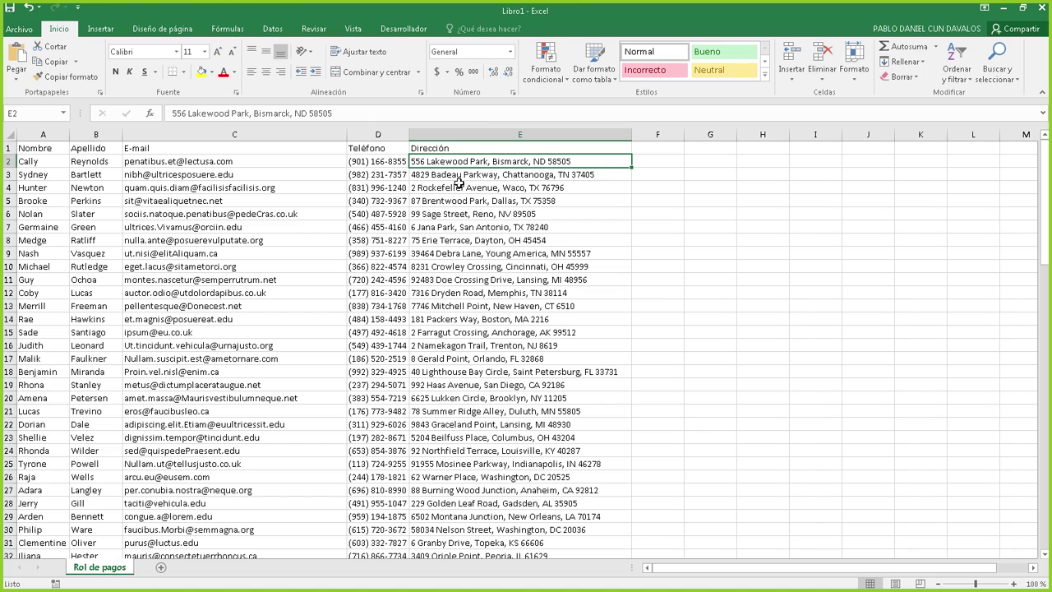
# Step: Select the addresses in E2:E15 and review the number formats offered for them, then dismiss the list
pyautogui.moveTo(464, 161); pyautogui.dragTo(485, 329)
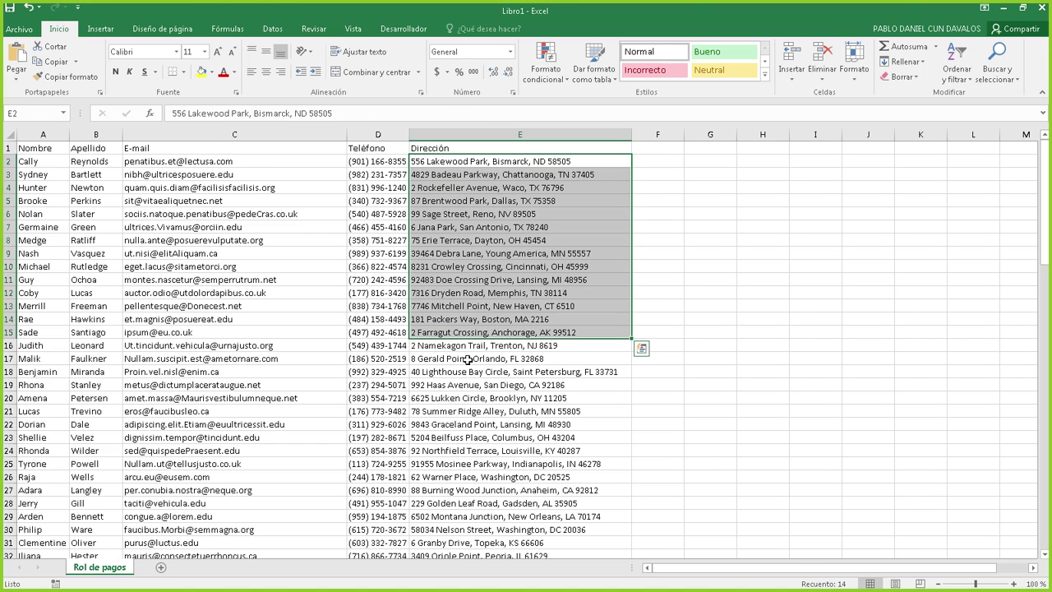
pyautogui.click(510, 52)
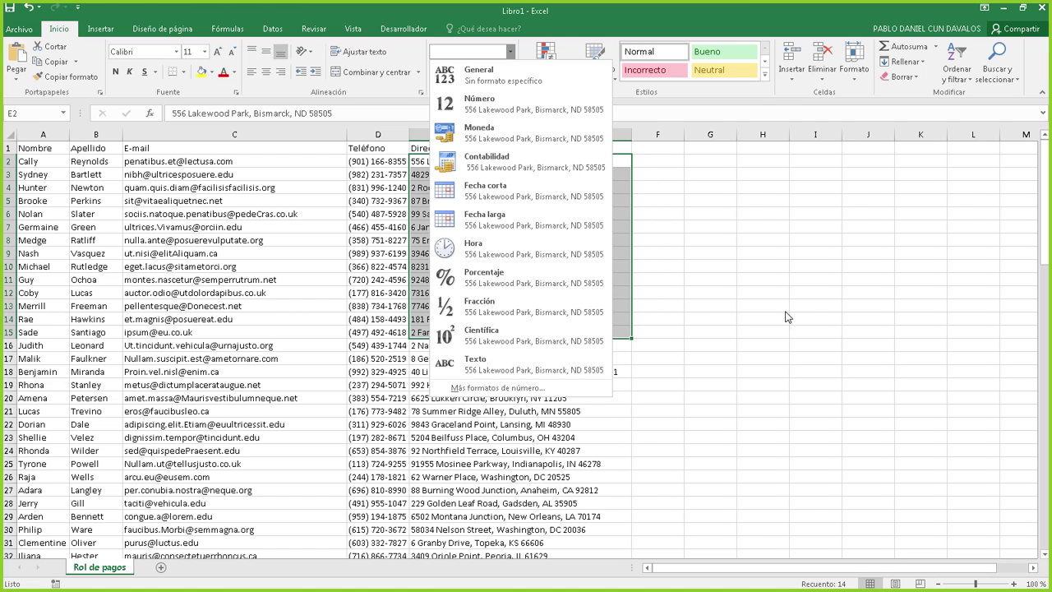
pyautogui.click(742, 317)
pyautogui.click(650, 291)
pyautogui.click(538, 214)
pyautogui.click(481, 279)
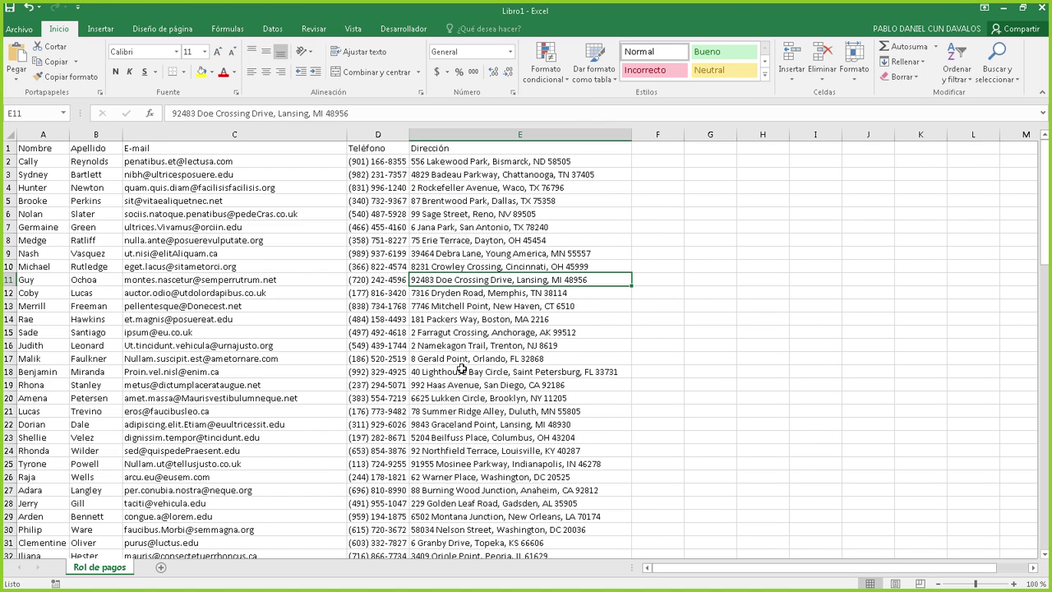
pyautogui.click(542, 408)
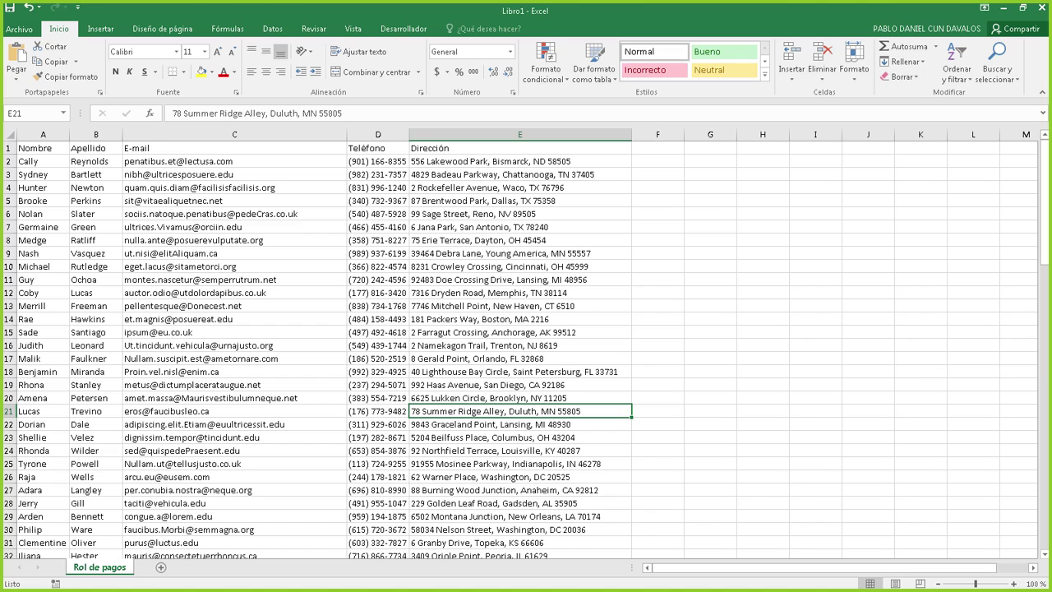
# Step: Switch to the file explorer and open the workbook 01_01 Comisiones.xlsx from the folder 1.1 - 1.2
pyautogui.hotkey('alt', 'Tab')
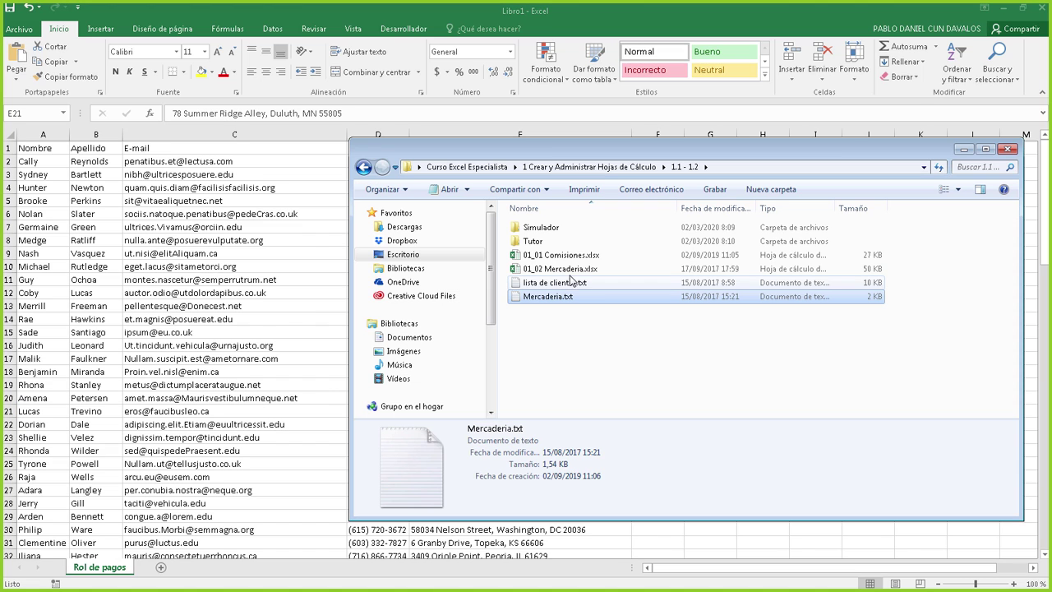
pyautogui.click(549, 256)
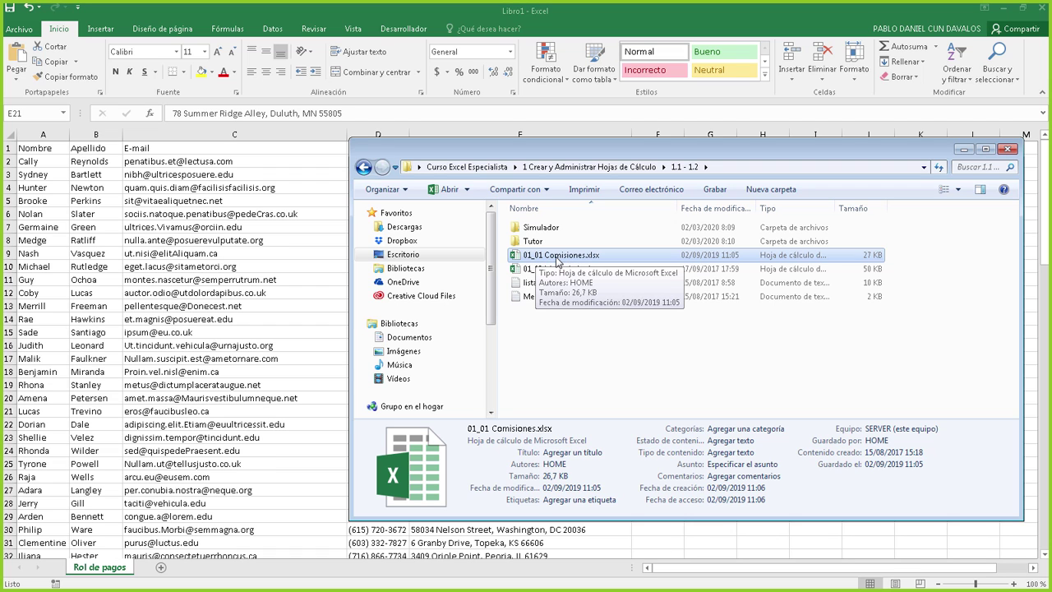
pyautogui.doubleClick(569, 262)
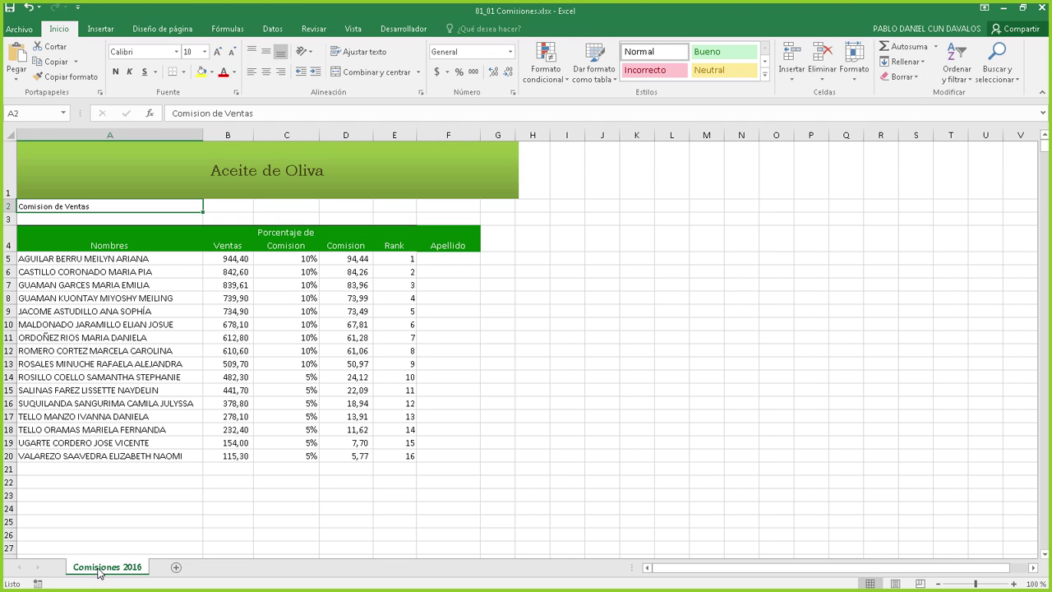
# Step: Duplicate the worksheet Comisiones 2016 after the original and rename the copy Comisiones 2017
pyautogui.moveTo(98, 571); pyautogui.dragTo(156, 568)
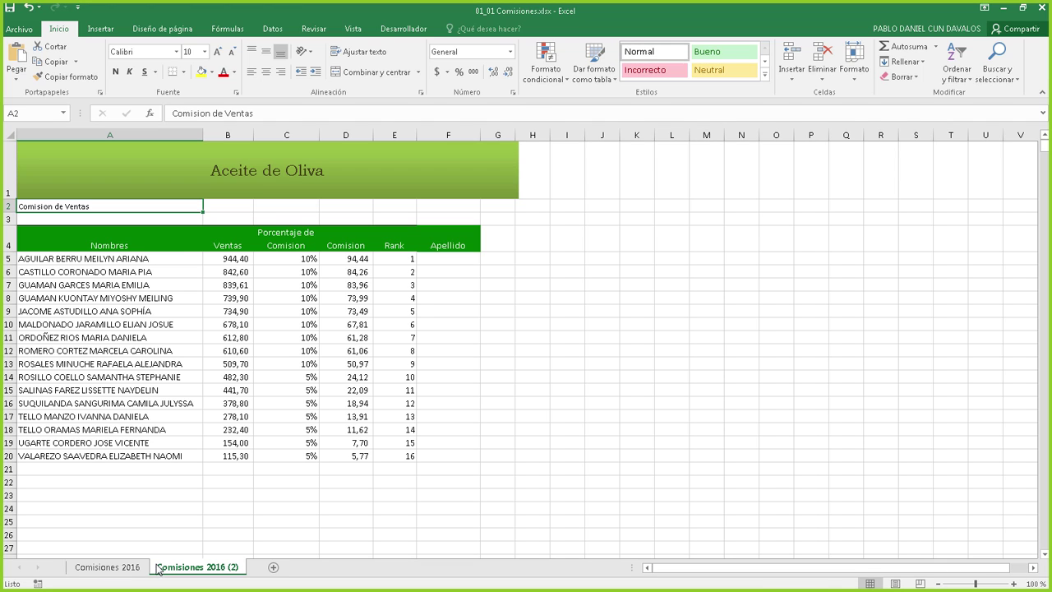
pyautogui.doubleClick(210, 566)
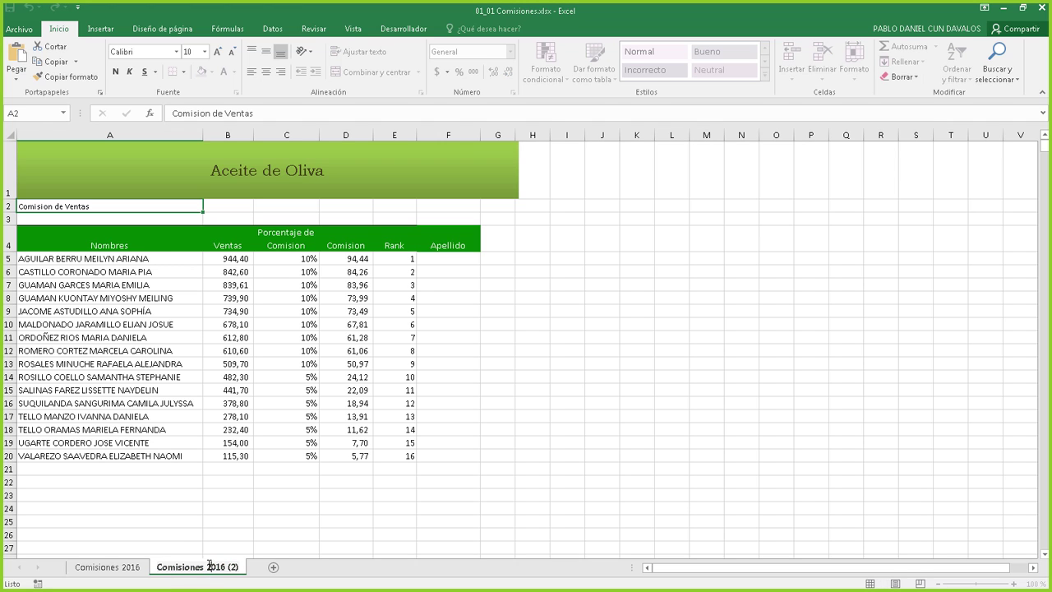
pyautogui.moveTo(210, 566); pyautogui.dragTo(261, 569)
pyautogui.write('017')
pyautogui.press('Return')
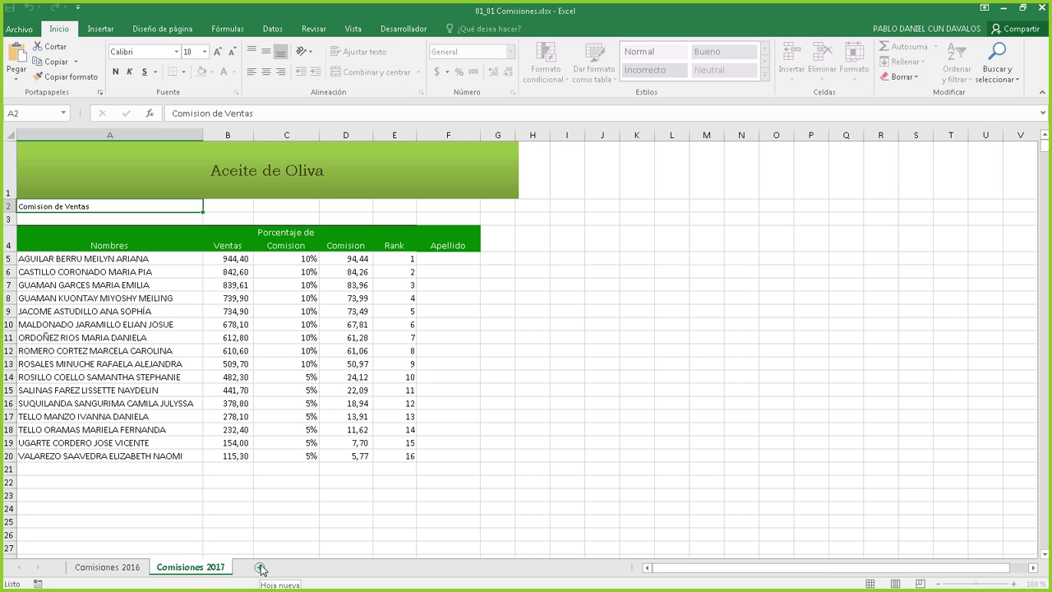
# Step: Compare the worksheets Comisiones 2016 and Comisiones 2017 by alternating between them, ending on empty cell A23 of Comisiones 2017
pyautogui.click(107, 567)
pyautogui.click(191, 567)
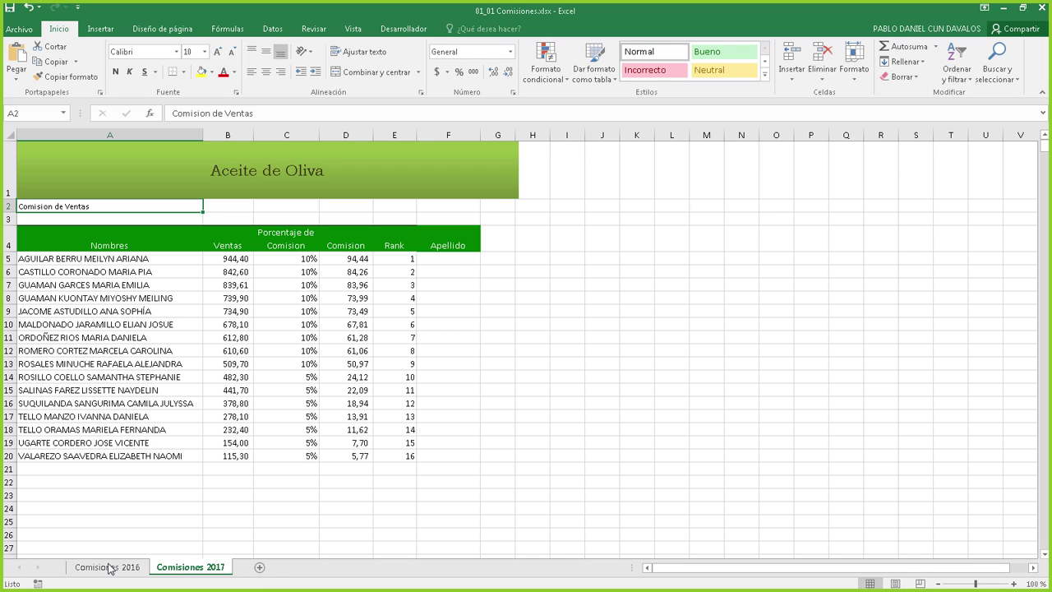
pyautogui.click(107, 568)
pyautogui.click(96, 567)
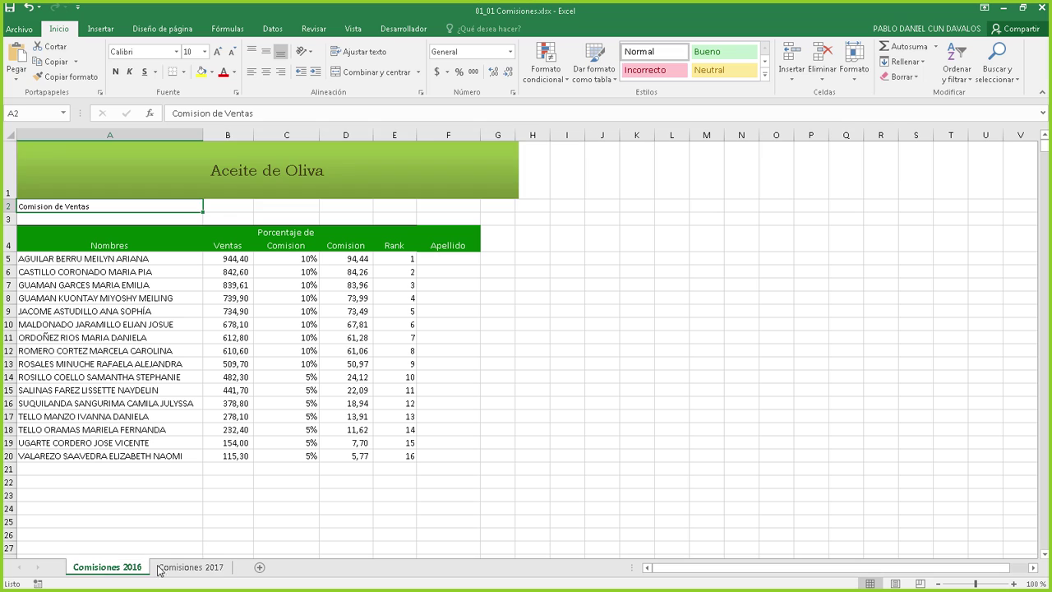
pyautogui.click(160, 567)
pyautogui.click(114, 574)
pyautogui.click(177, 570)
pyautogui.click(127, 572)
pyautogui.click(174, 569)
pyautogui.click(129, 570)
pyautogui.click(170, 572)
pyautogui.click(116, 574)
pyautogui.click(169, 572)
pyautogui.click(114, 574)
pyautogui.click(116, 578)
pyautogui.click(171, 572)
pyautogui.click(115, 574)
pyautogui.click(171, 572)
pyautogui.click(121, 574)
pyautogui.click(168, 574)
pyautogui.click(127, 573)
pyautogui.click(173, 574)
pyautogui.click(125, 574)
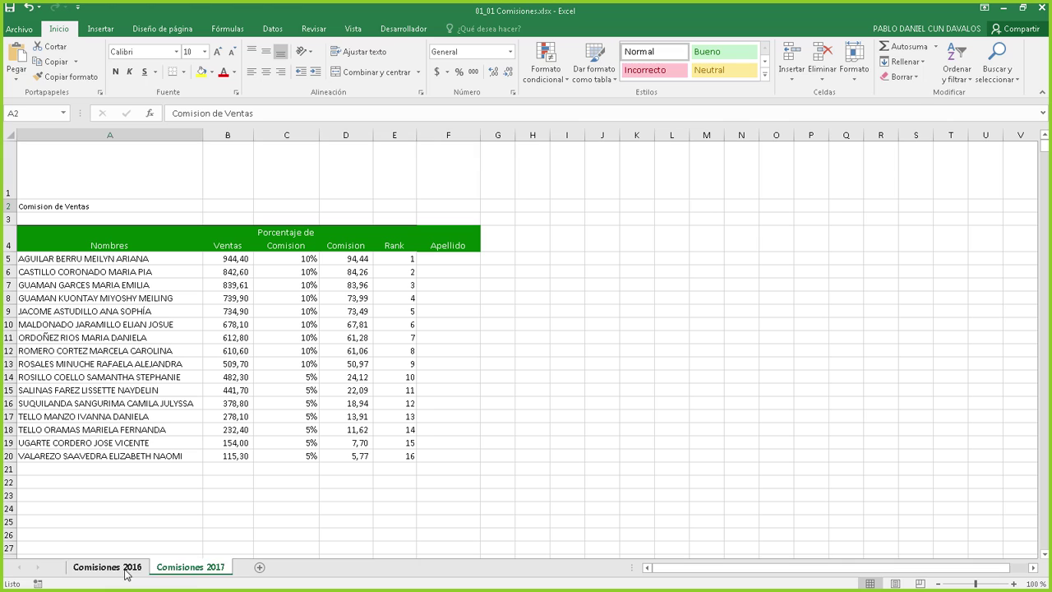
pyautogui.click(186, 573)
pyautogui.click(145, 574)
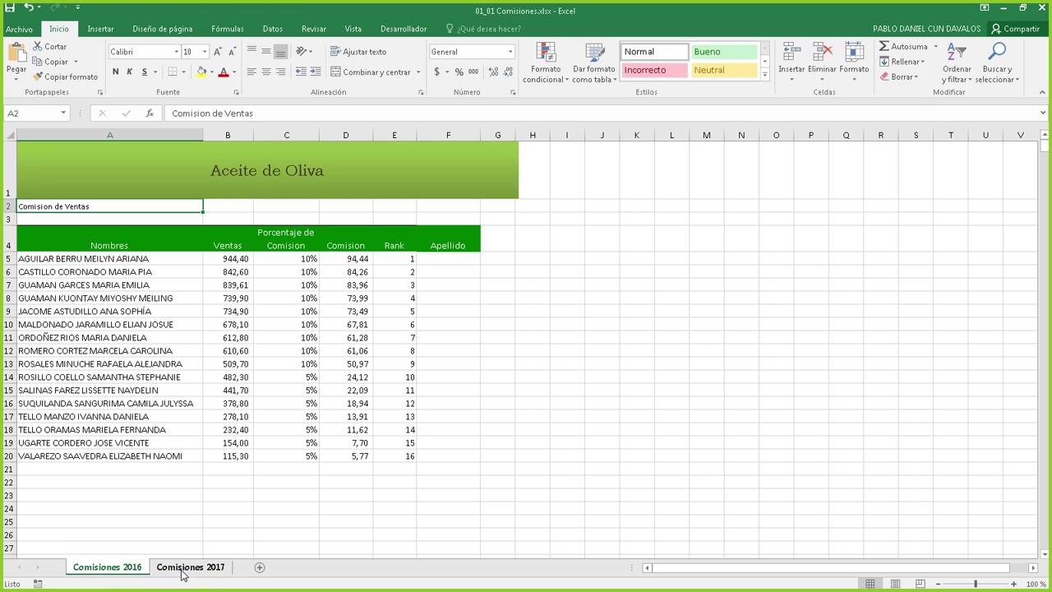
pyautogui.click(187, 574)
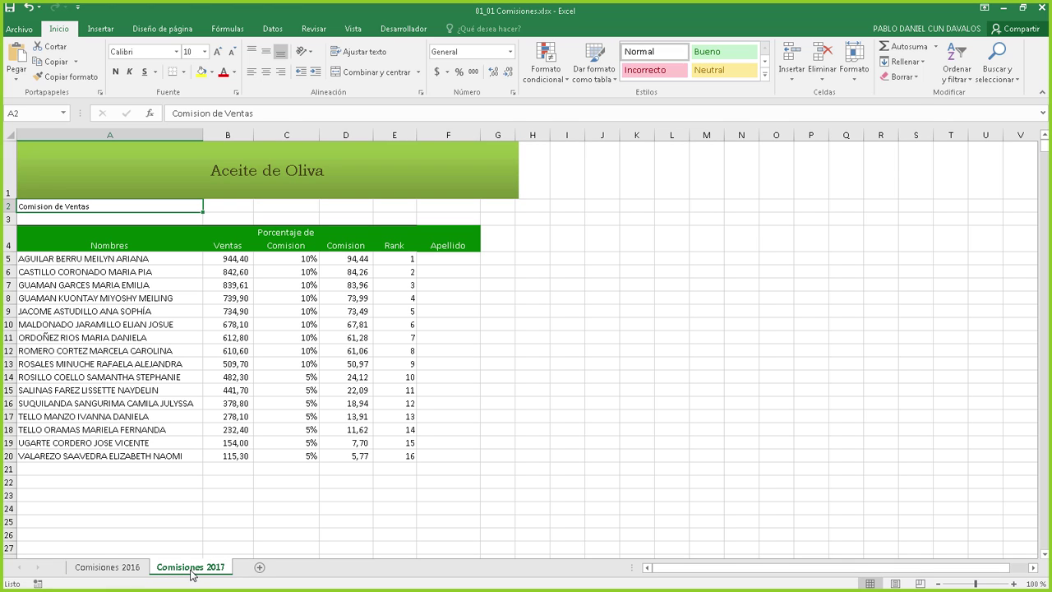
pyautogui.click(146, 507)
pyautogui.click(124, 493)
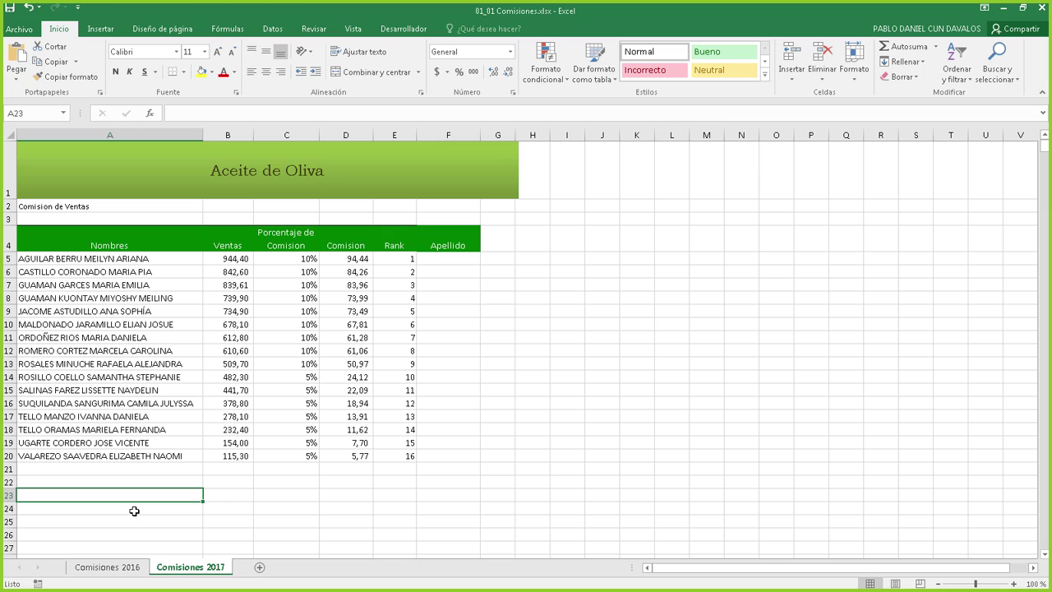
# Step: Compare the two Comisiones sheets again, then enter IR A COMISIONES 2017 in cell A22 of Comisiones 2016
pyautogui.click(103, 566)
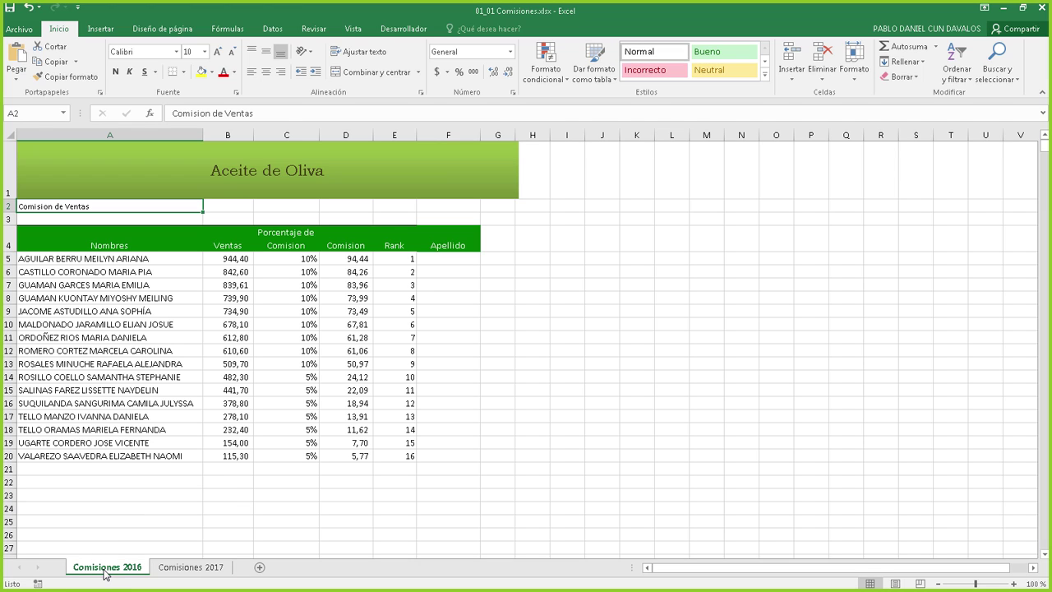
pyautogui.click(188, 568)
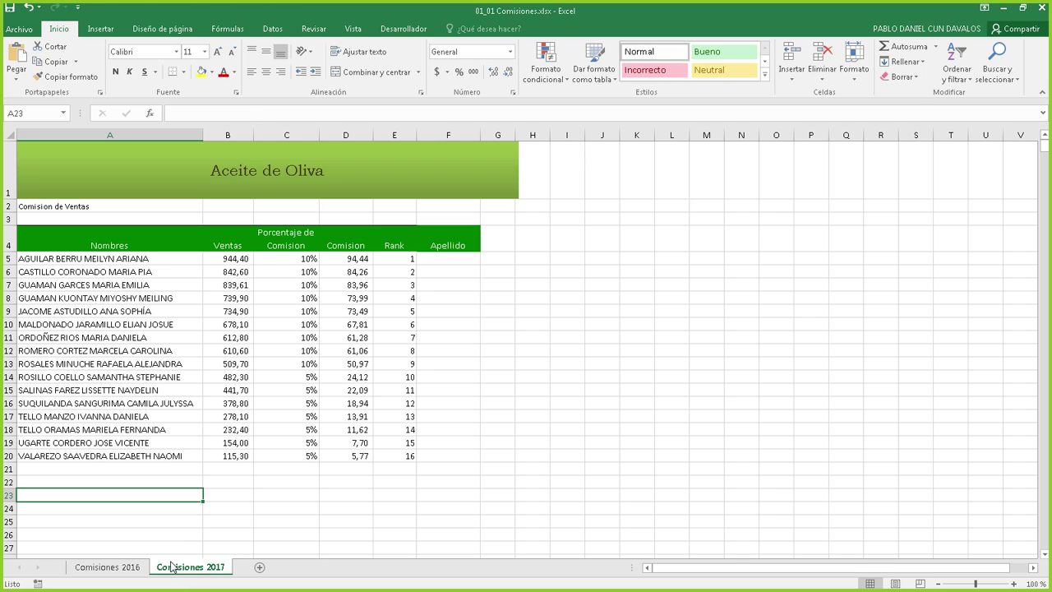
pyautogui.click(117, 567)
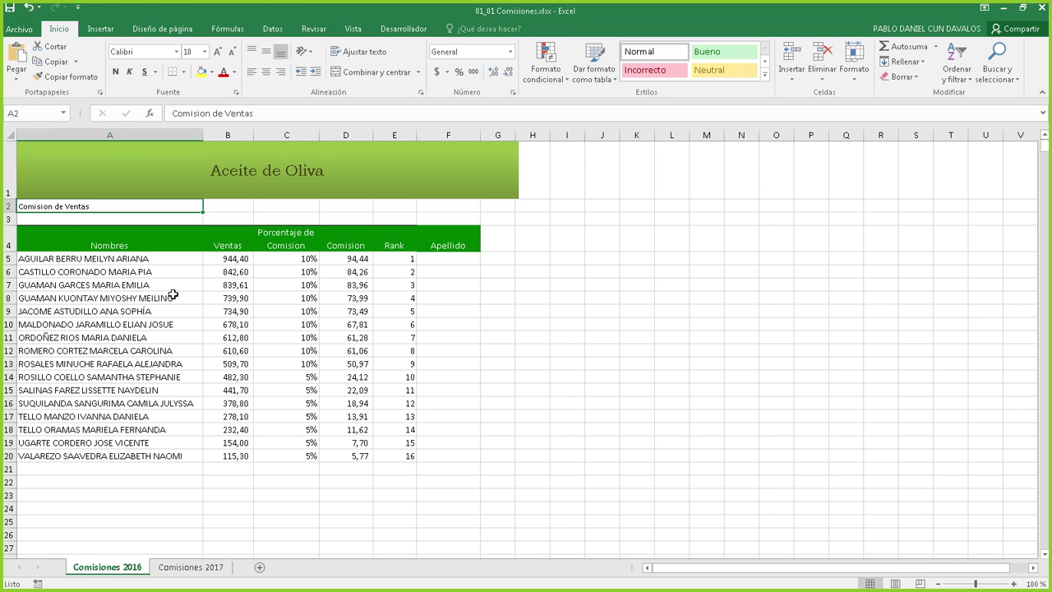
pyautogui.click(102, 482)
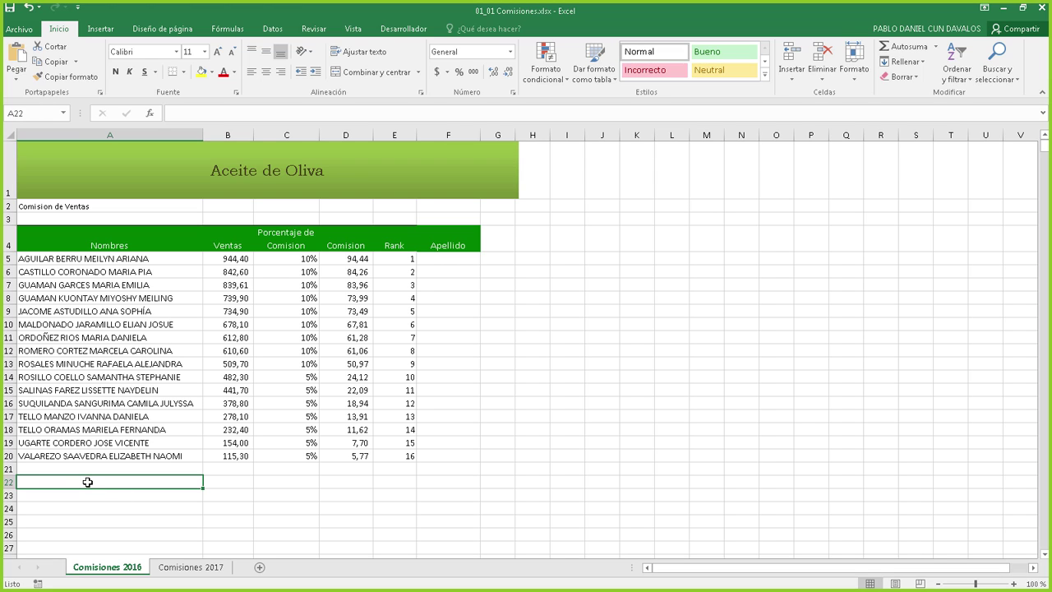
pyautogui.write('IR A')
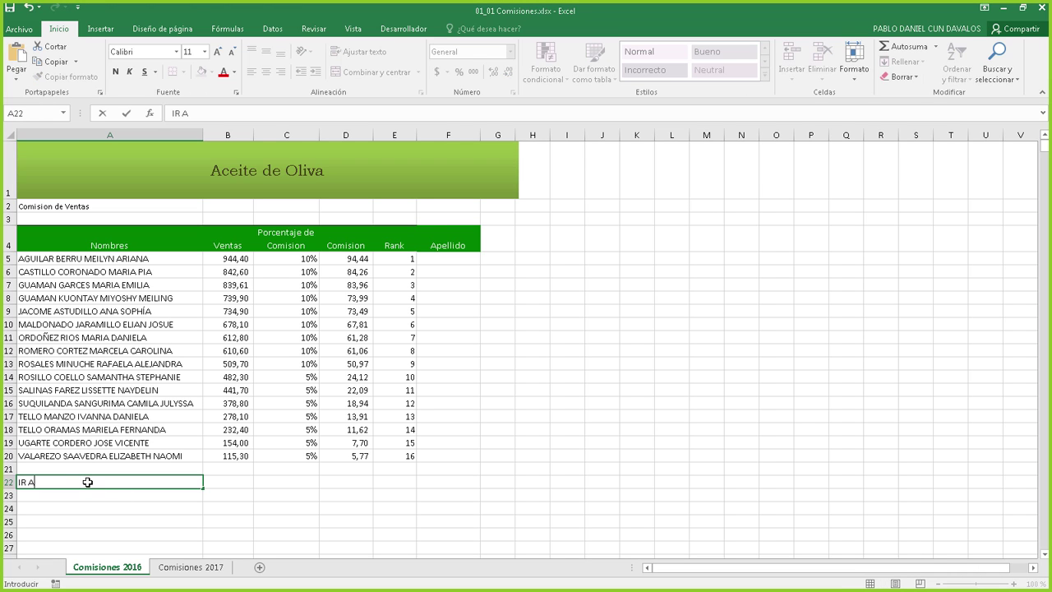
pyautogui.write(' COMISIONES "')
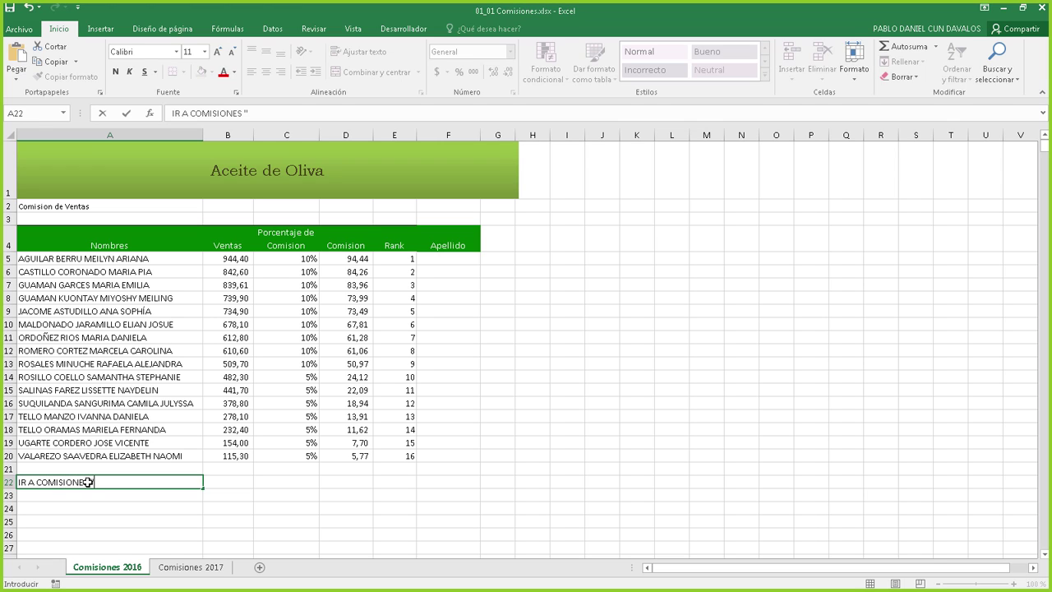
pyautogui.press('BackSpace')
pyautogui.write('2017')
pyautogui.press('Return')
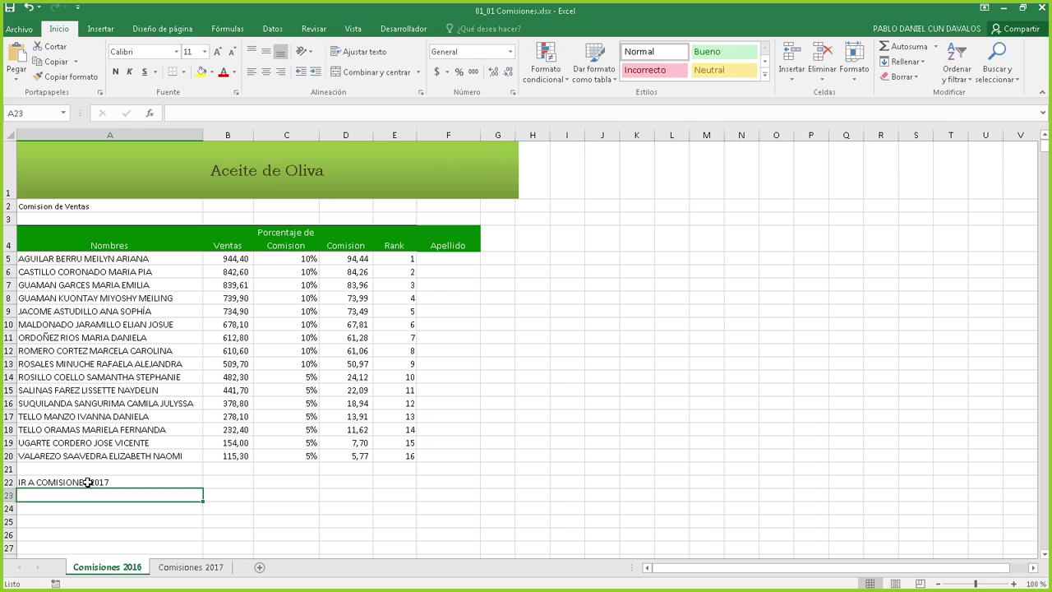
# Step: Start inserting a hyperlink on cell A22 of Comisiones 2016, with the dialog moved clear of the sheet heading
pyautogui.click(115, 481)
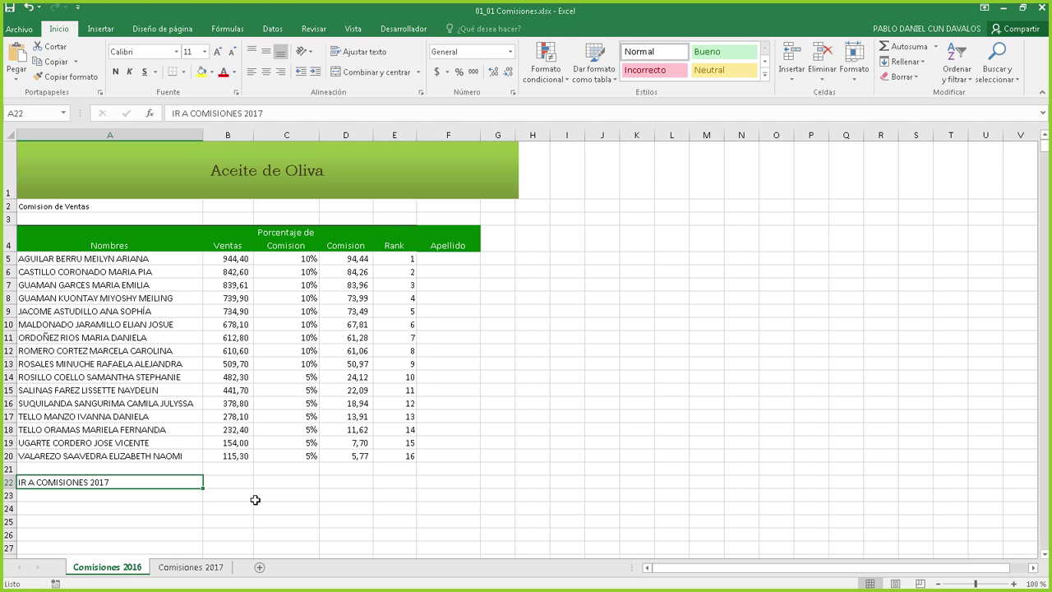
pyautogui.click(218, 573)
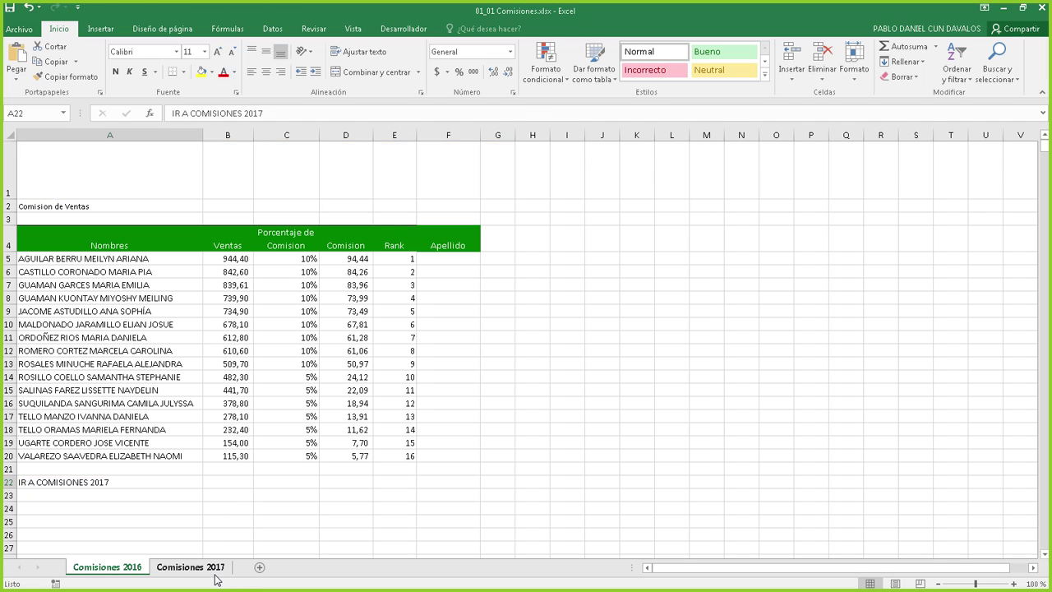
pyautogui.click(136, 567)
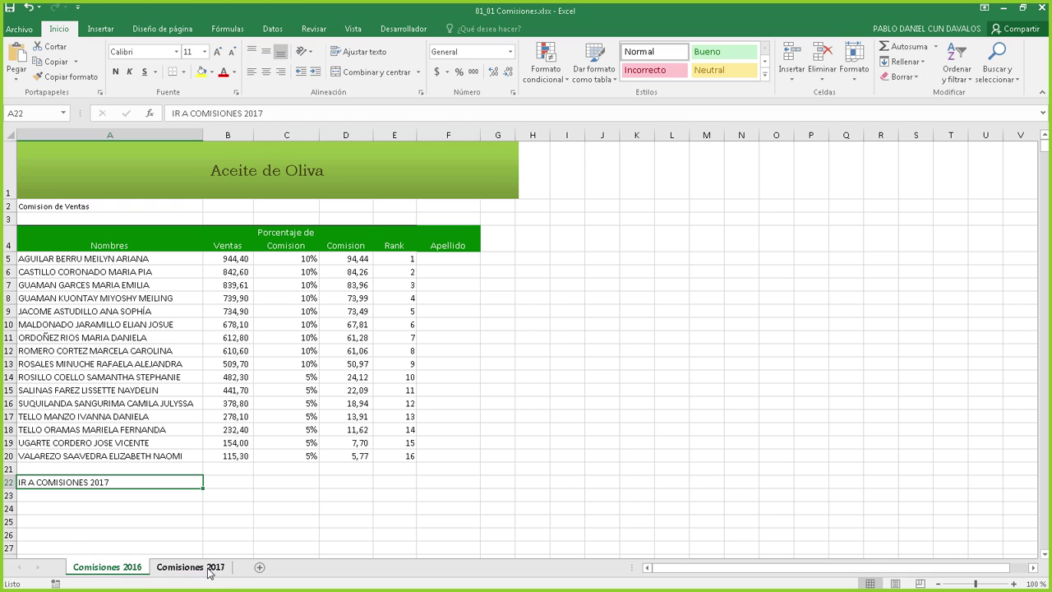
pyautogui.rightClick(87, 483)
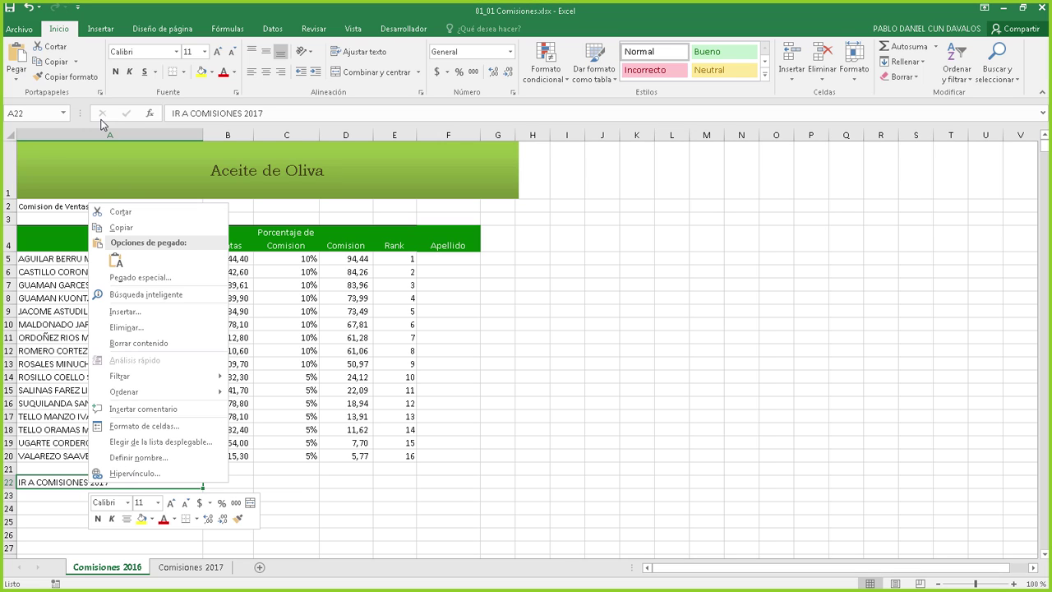
pyautogui.click(98, 31)
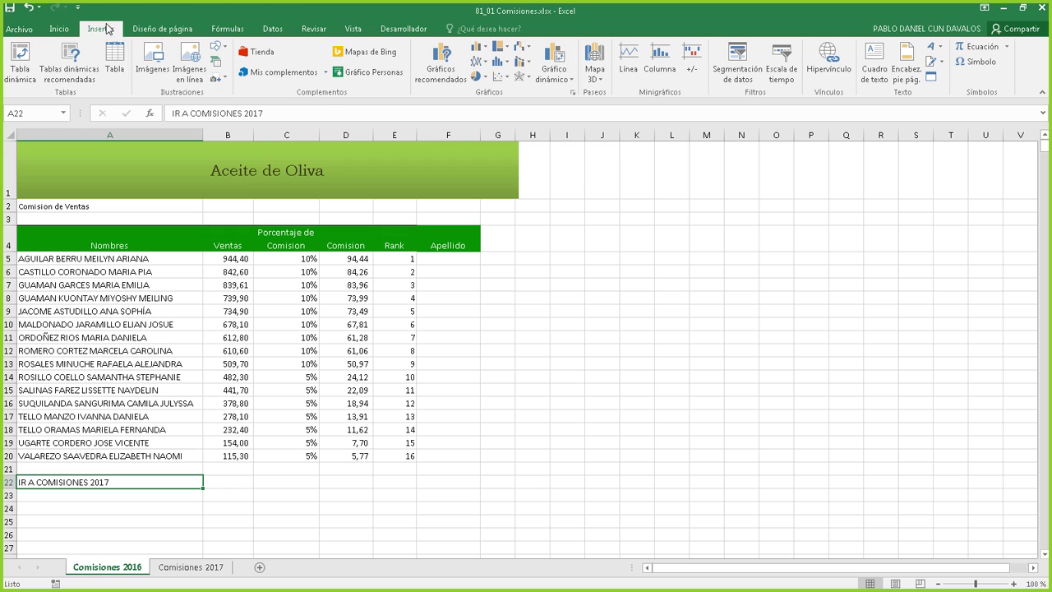
pyautogui.click(826, 65)
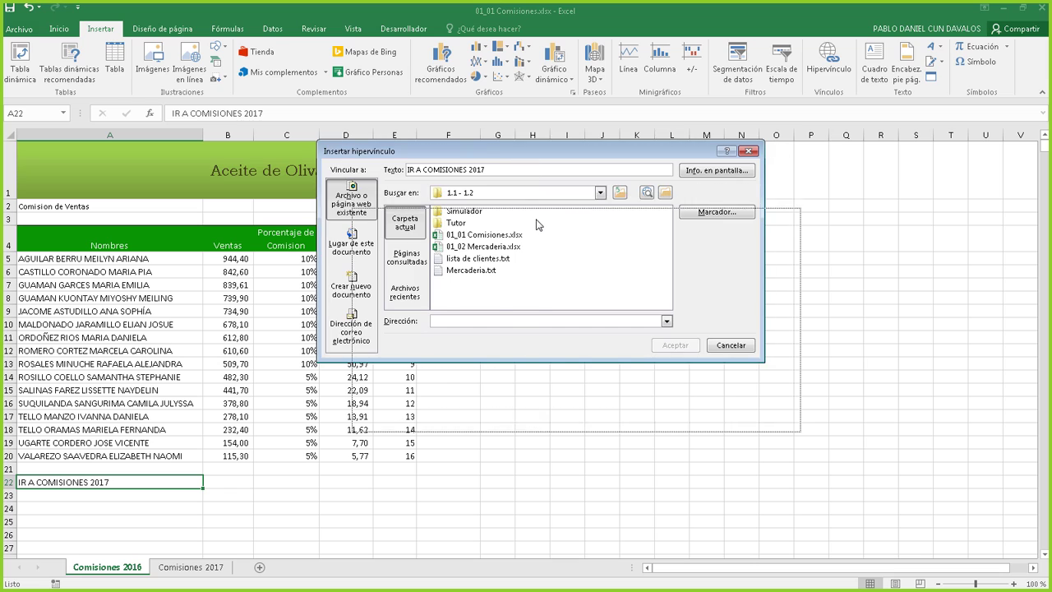
pyautogui.moveTo(501, 150); pyautogui.dragTo(533, 217)
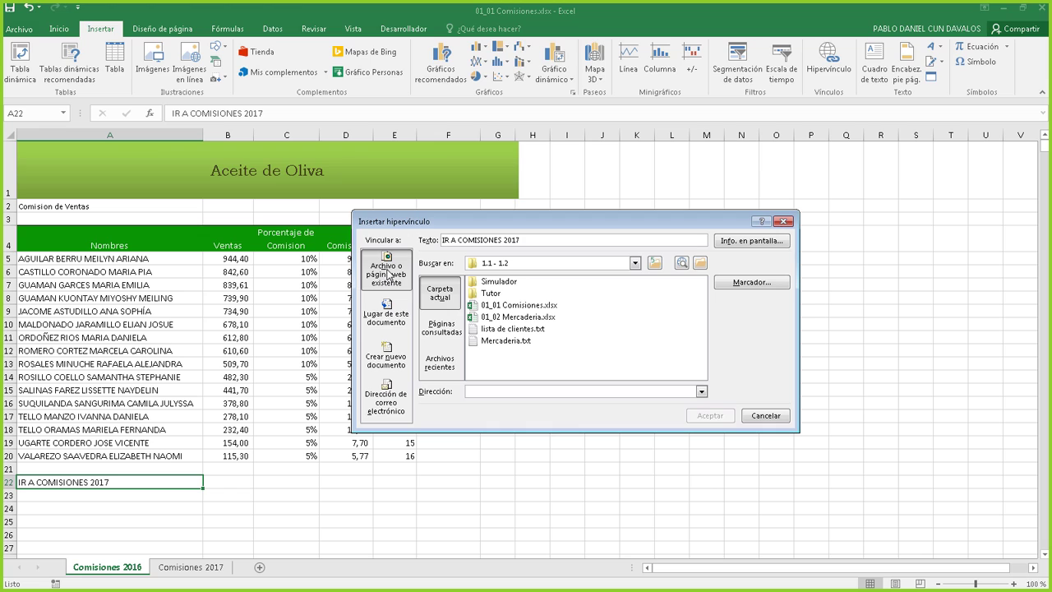
# Step: Review the hyperlink destination types: existing file or web page, place in this document, new document and e-mail address
pyautogui.click(506, 329)
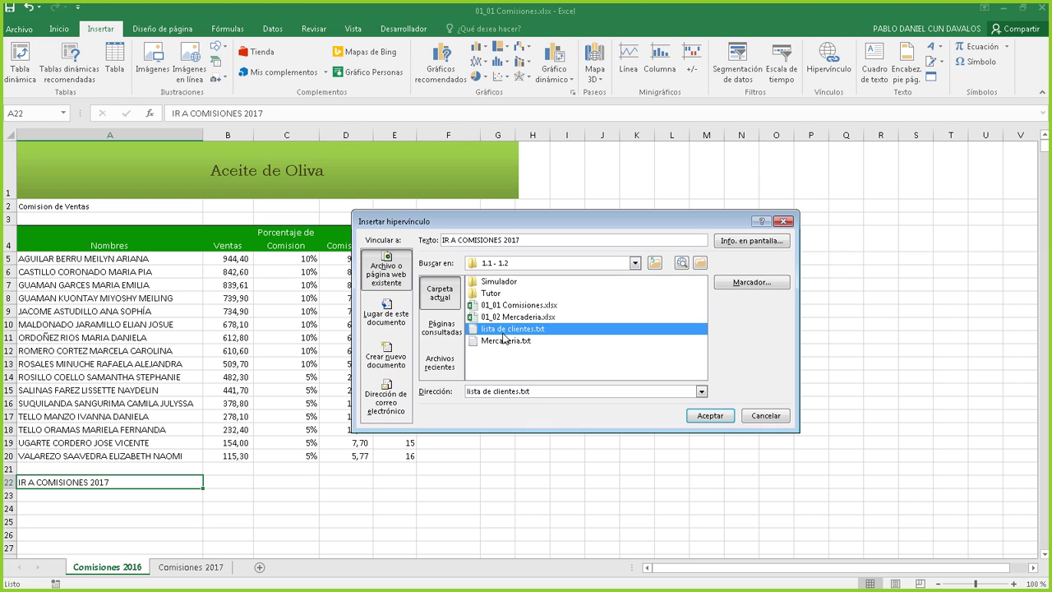
pyautogui.click(555, 395)
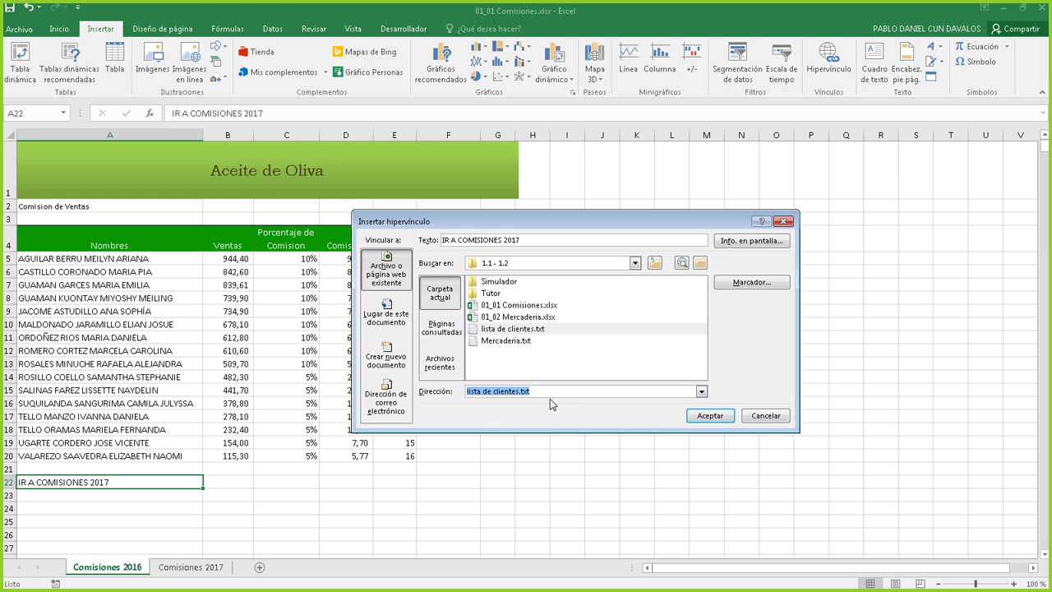
pyautogui.click(390, 322)
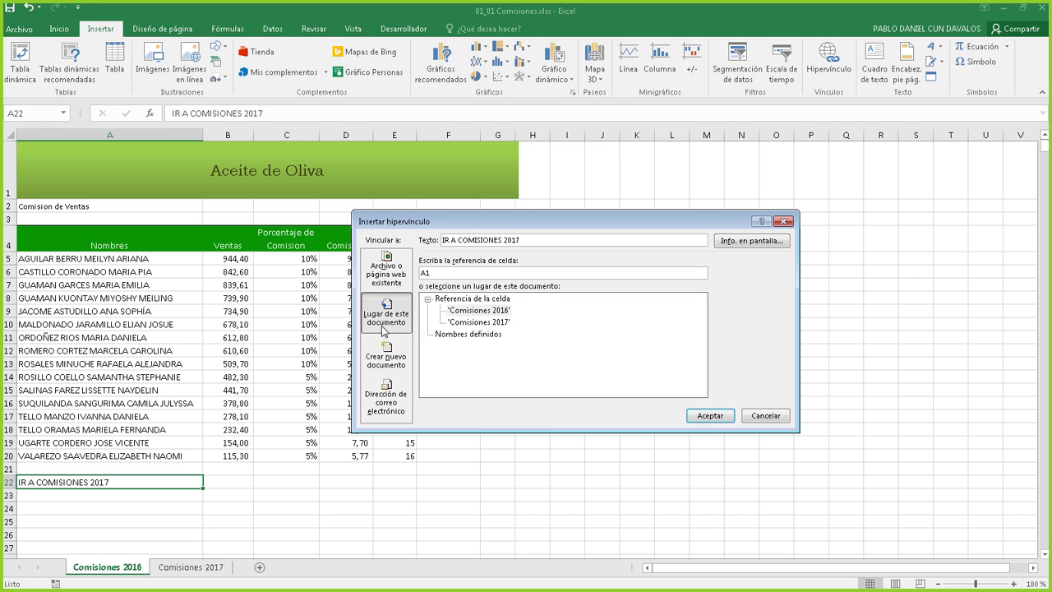
pyautogui.click(386, 363)
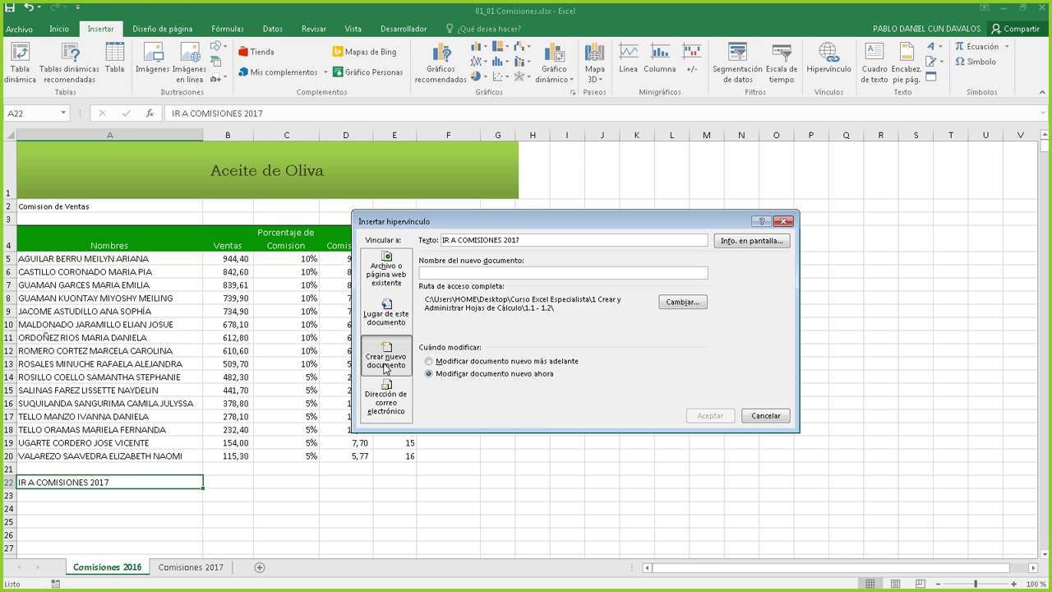
pyautogui.click(386, 409)
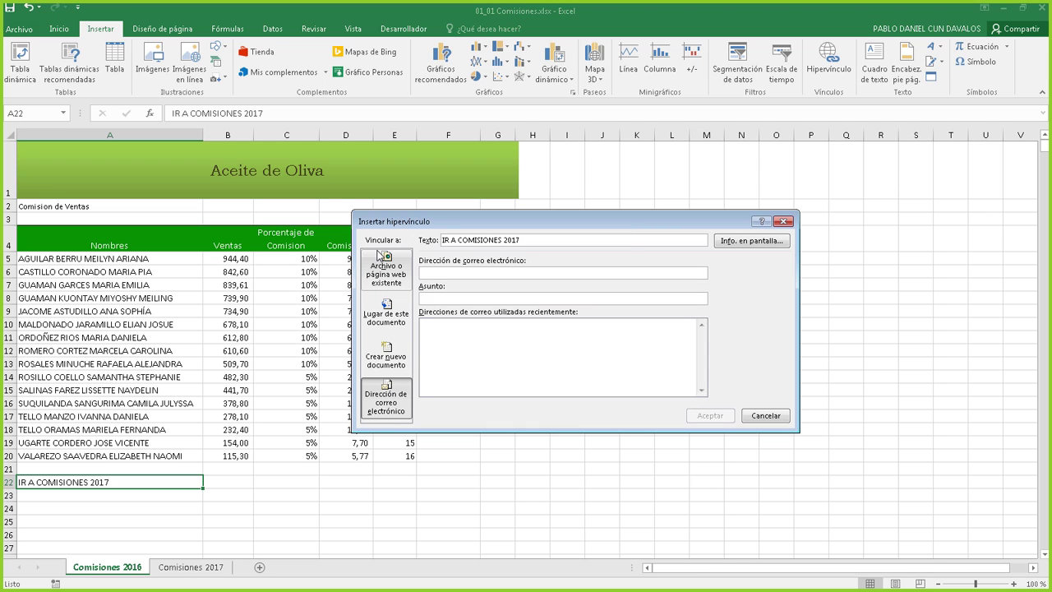
pyautogui.moveTo(389, 222); pyautogui.dragTo(564, 218)
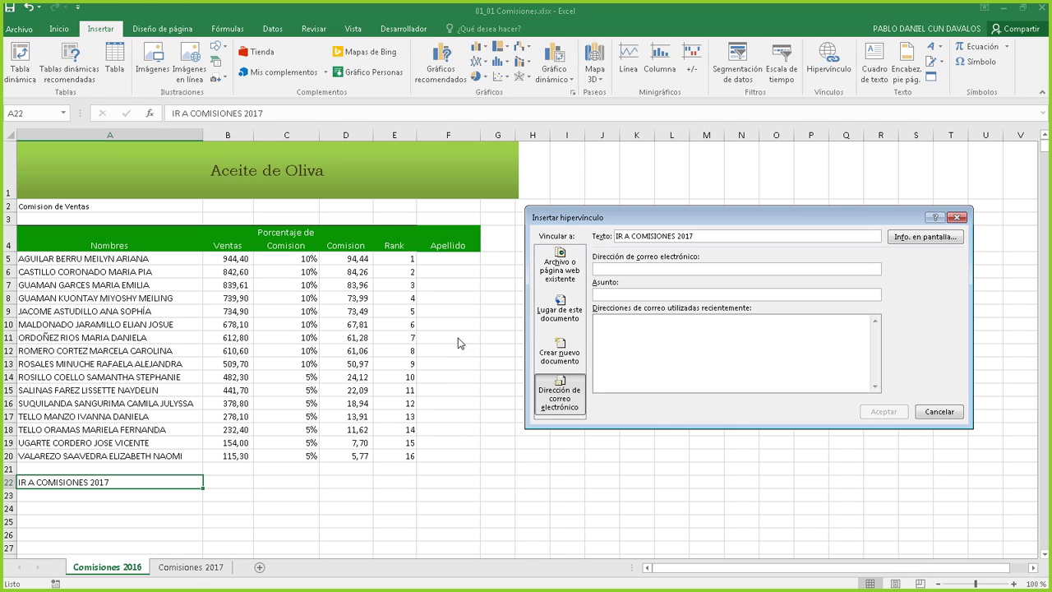
# Step: Link the text IR A COMISIONES 2017 to cell A2 of the worksheet Comisiones 2017 in this document
pyautogui.click(562, 314)
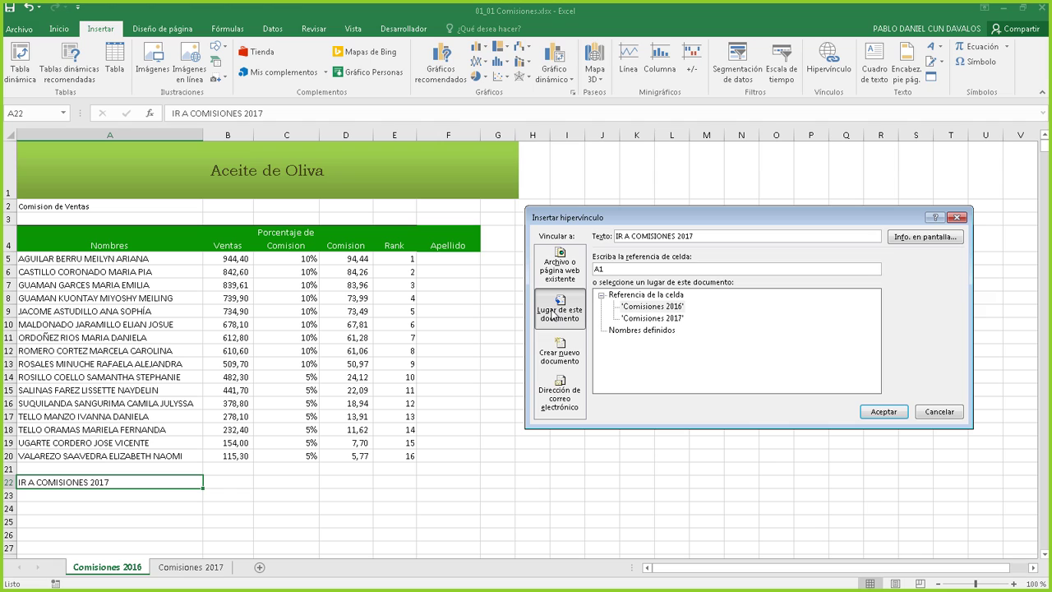
pyautogui.click(654, 318)
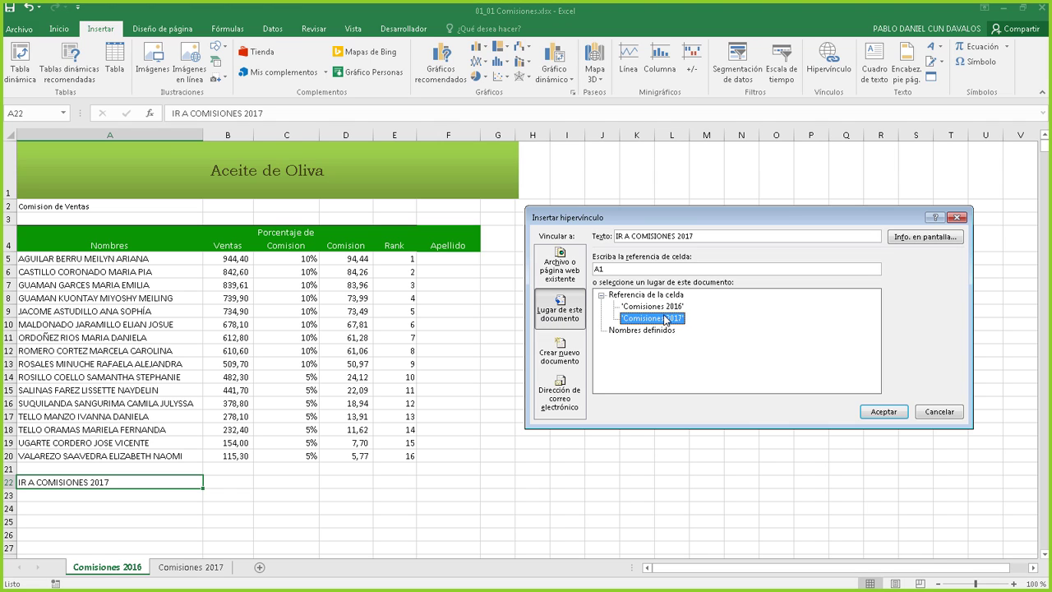
pyautogui.click(638, 269)
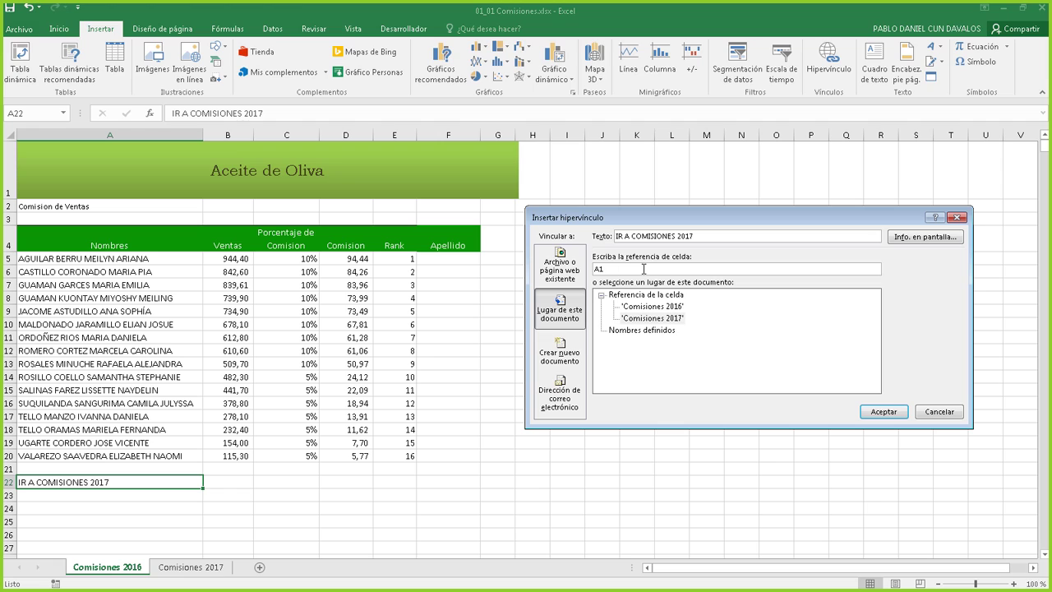
pyautogui.write('2')
pyautogui.click(884, 412)
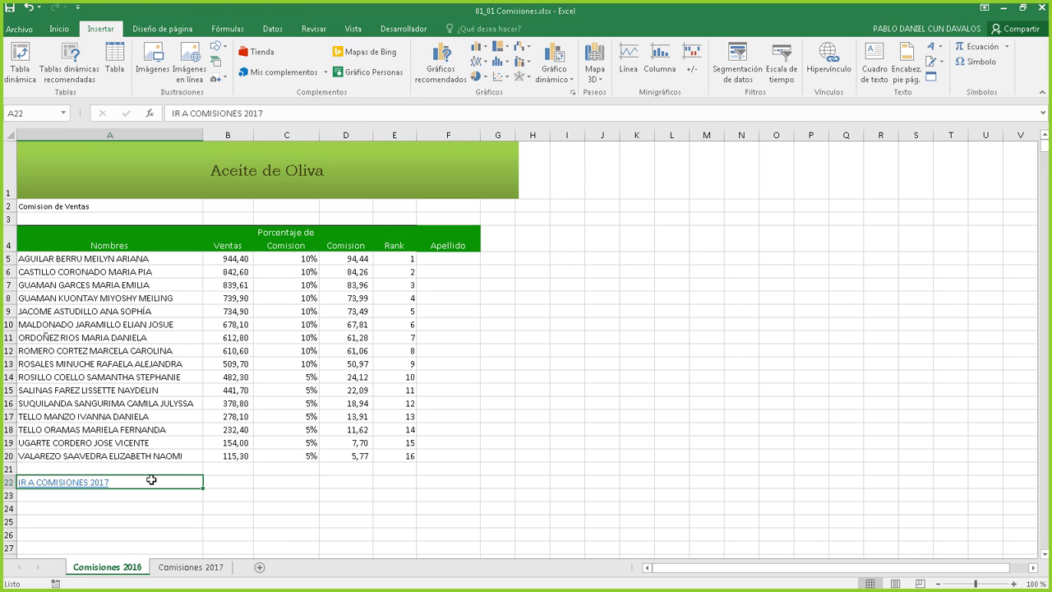
# Step: Follow the new link to Comisiones 2017 and enter IR A COMISIONES 2016 in its cell A22
pyautogui.click(72, 487)
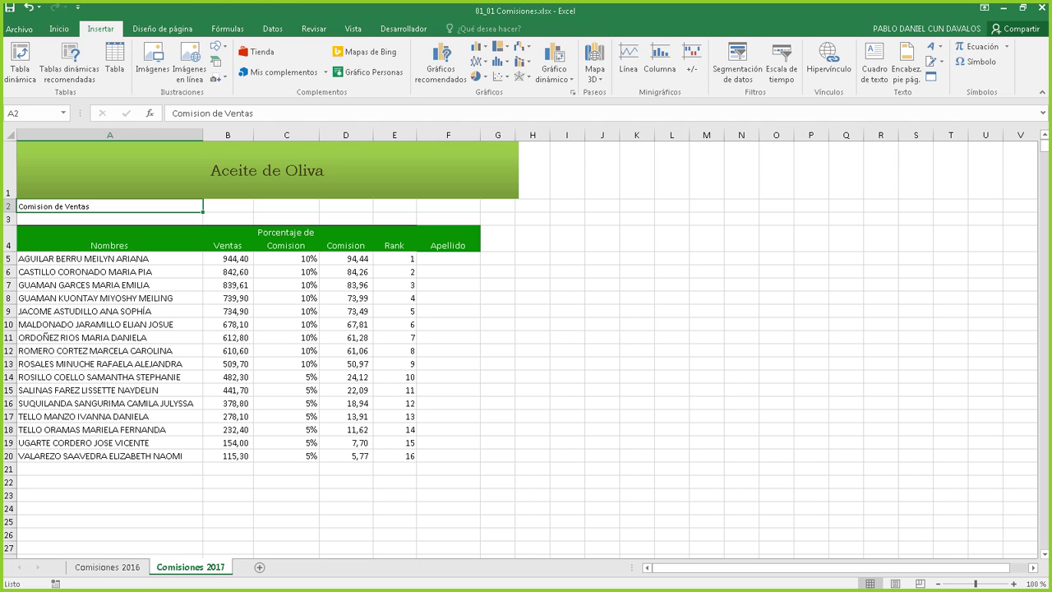
pyautogui.click(65, 481)
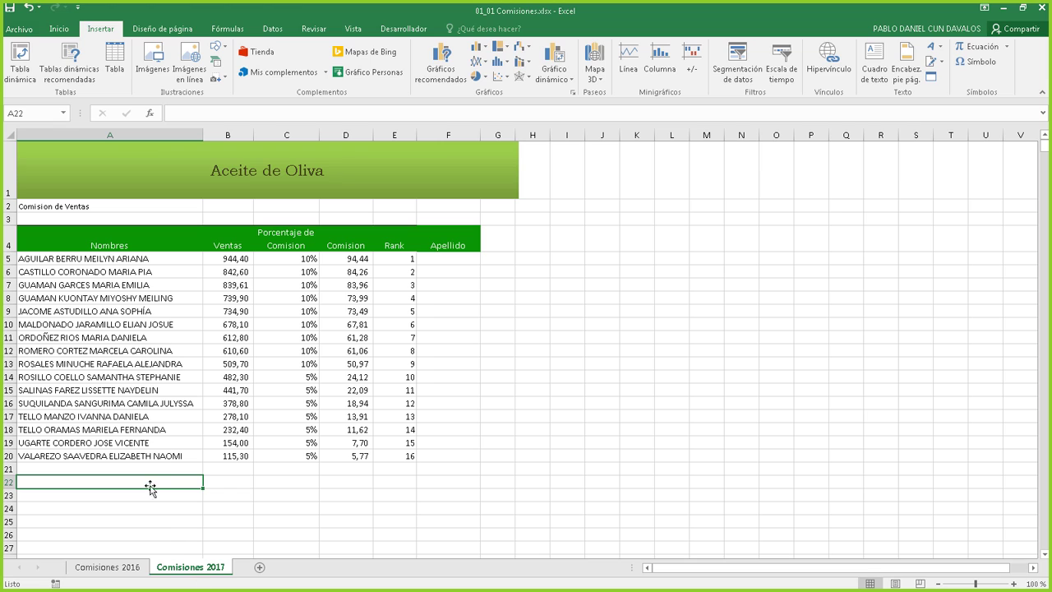
pyautogui.write('IR')
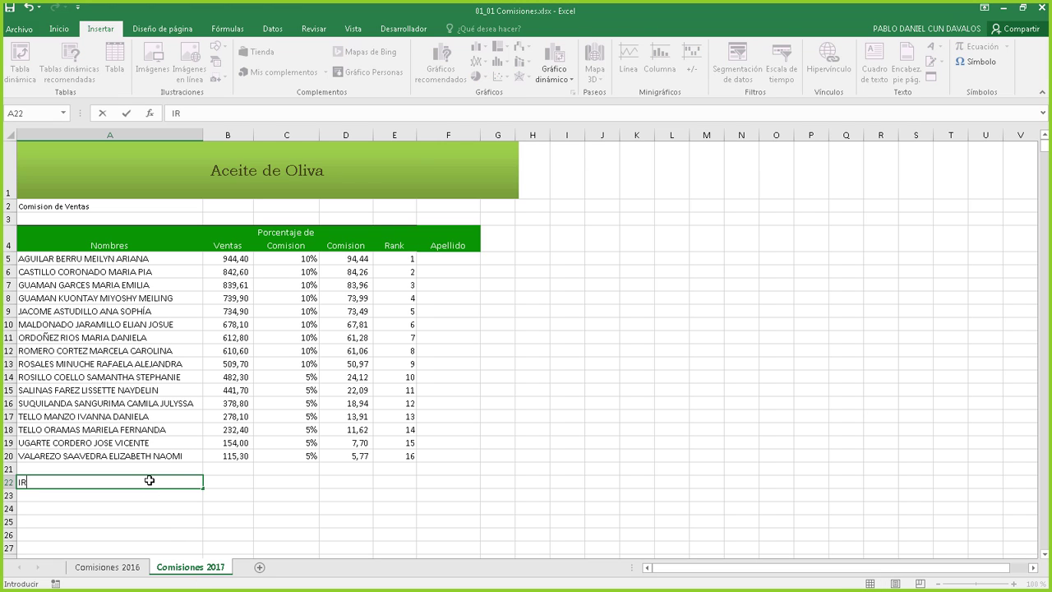
pyautogui.write(' A COMISIONES 2016')
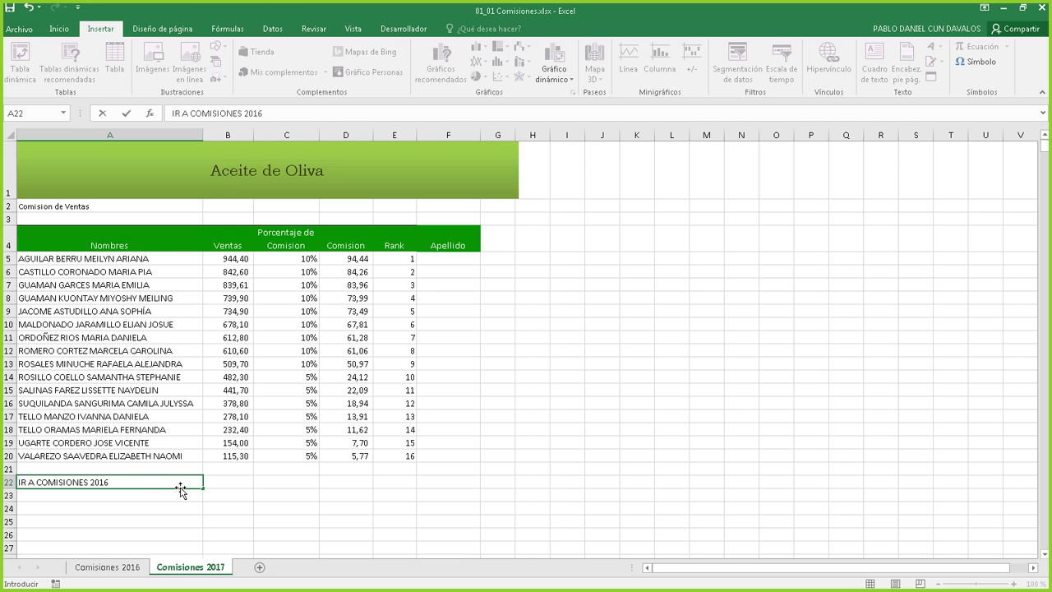
pyautogui.hotkey('ctrl', 'Return')
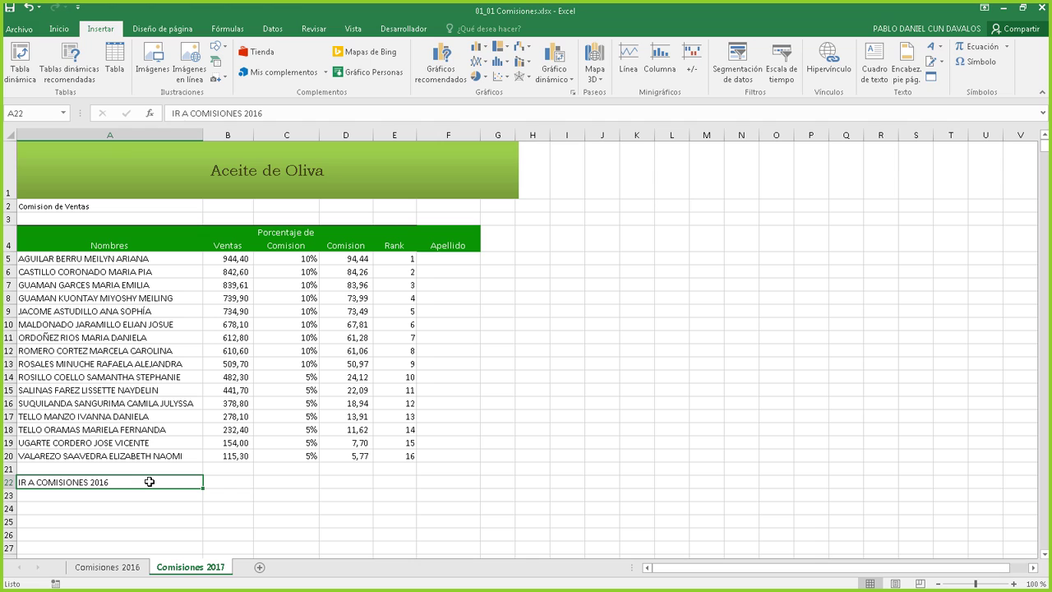
# Step: Insert a hyperlink on cell A22 of Comisiones 2017 that leads to cell A2 of the worksheet Comisiones 2016
pyautogui.rightClick(95, 483)
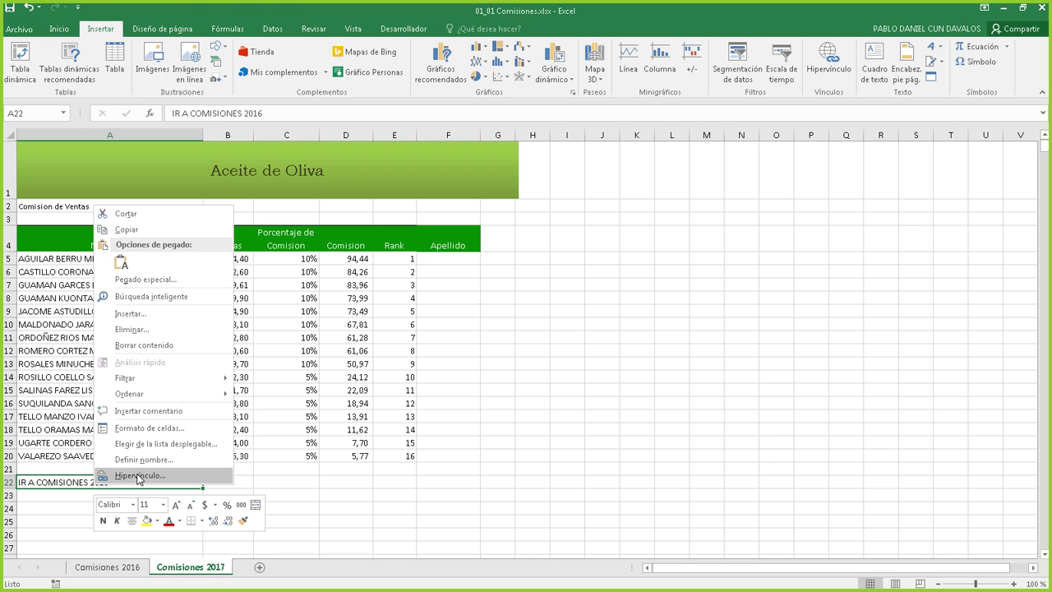
pyautogui.click(140, 477)
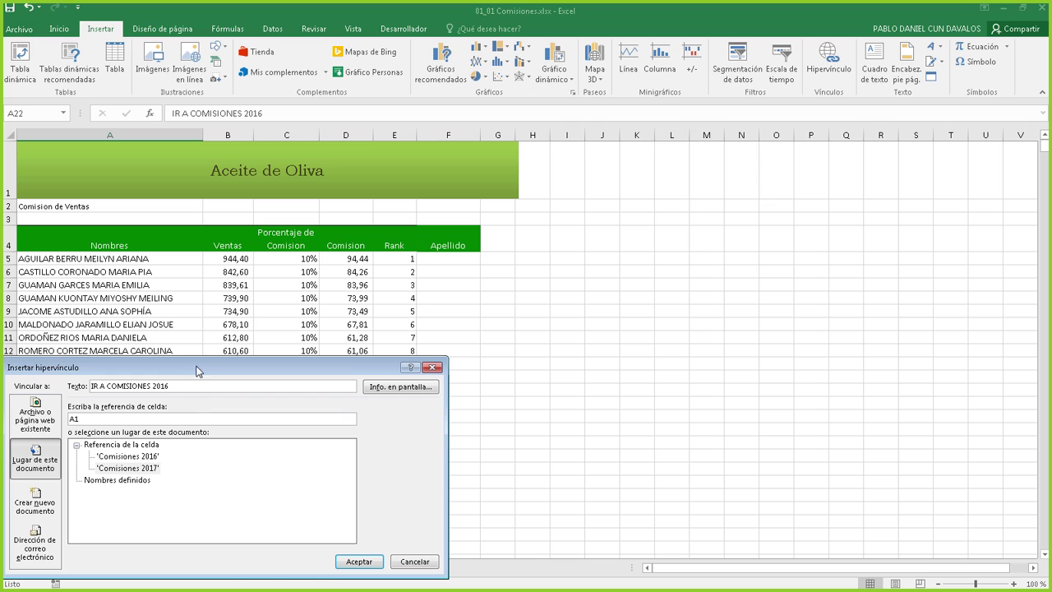
pyautogui.moveTo(199, 367); pyautogui.dragTo(554, 177)
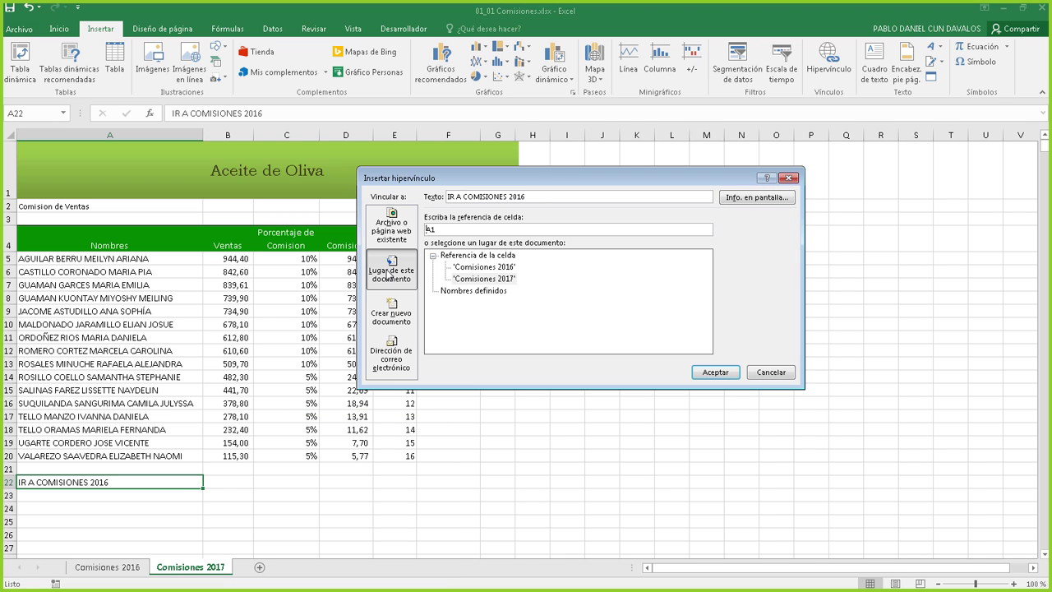
pyautogui.click(486, 268)
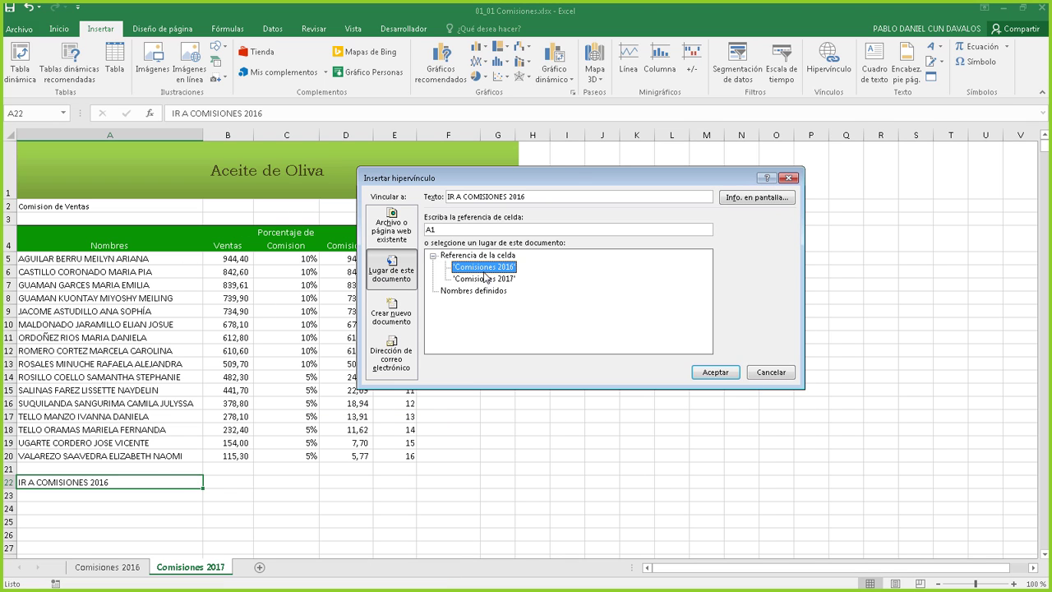
pyautogui.click(460, 230)
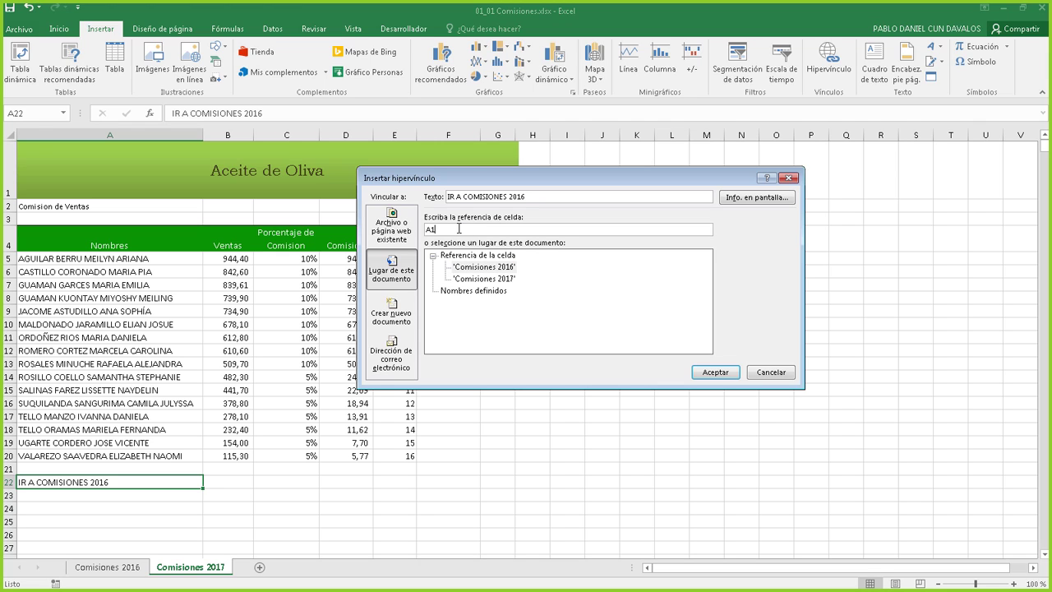
pyautogui.press('BackSpace')
pyautogui.write('2')
pyautogui.click(715, 372)
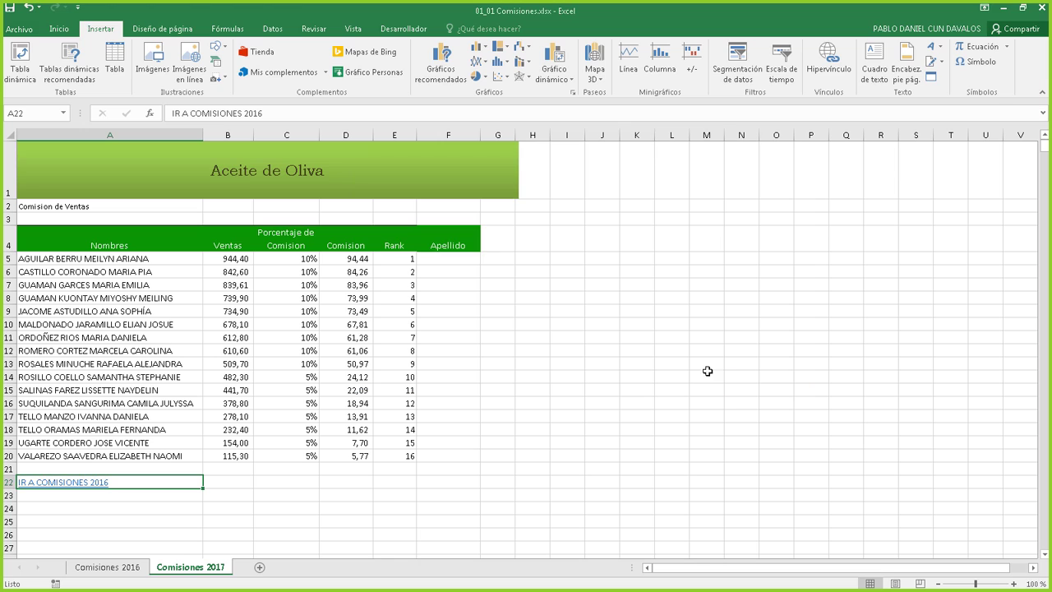
# Step: Test both A22 hyperlinks by jumping repeatedly between Comisiones 2016 and Comisiones 2017, ending on cell A23 of Comisiones 2016
pyautogui.click(63, 490)
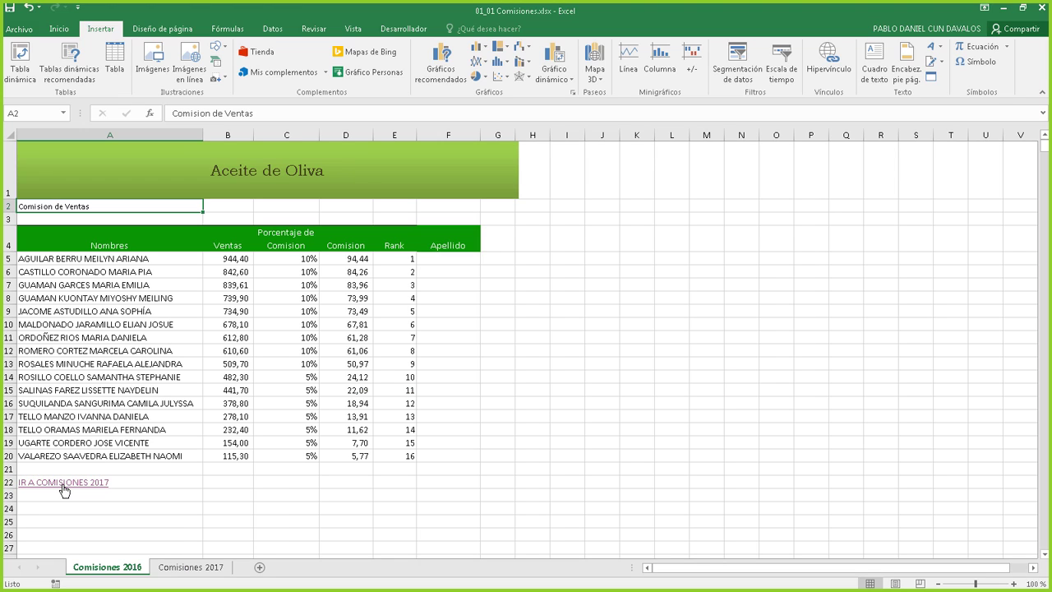
pyautogui.click(64, 490)
pyautogui.click(65, 490)
pyautogui.click(64, 485)
pyautogui.click(63, 485)
pyautogui.click(63, 484)
pyautogui.click(63, 484)
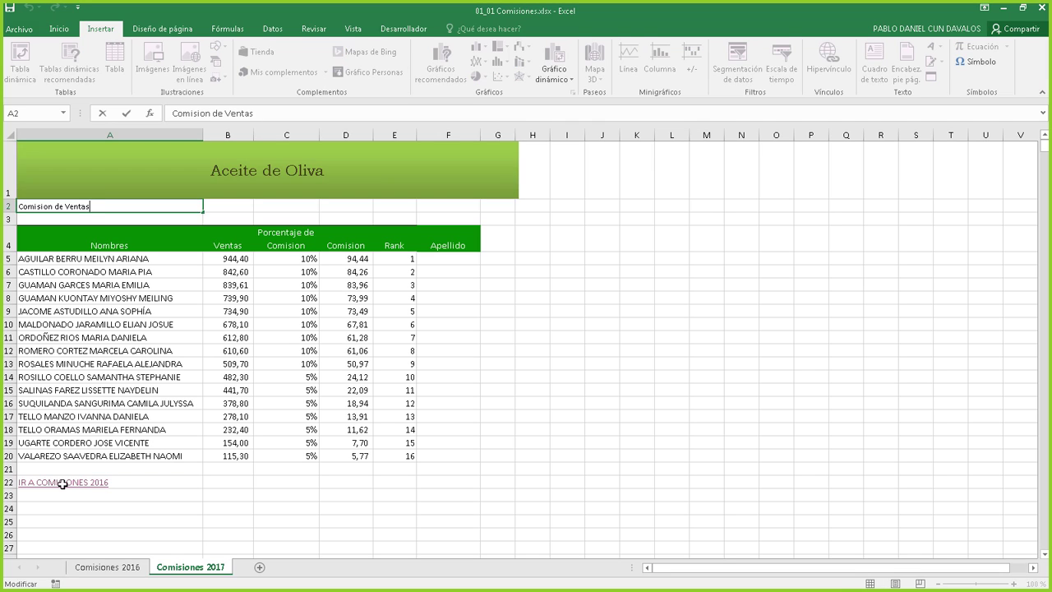
pyautogui.click(63, 484)
pyautogui.click(63, 484)
pyautogui.click(62, 484)
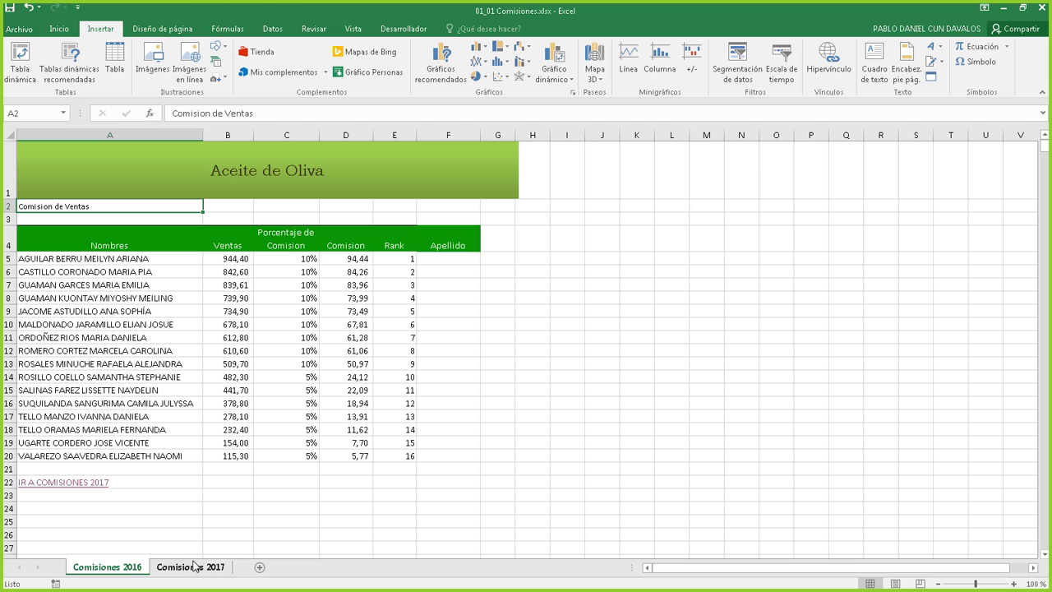
pyautogui.click(97, 485)
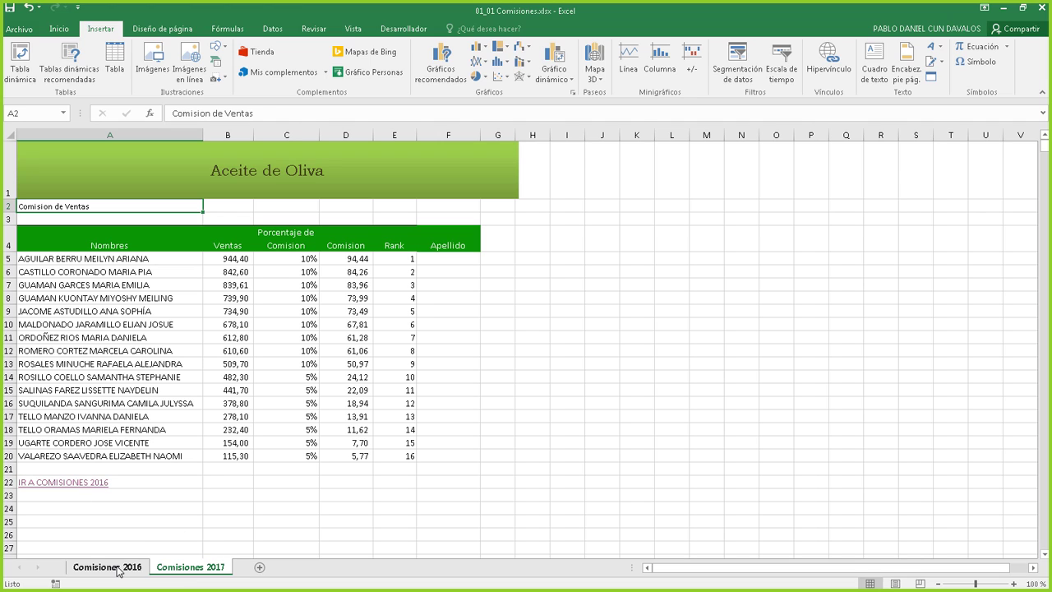
pyautogui.click(86, 489)
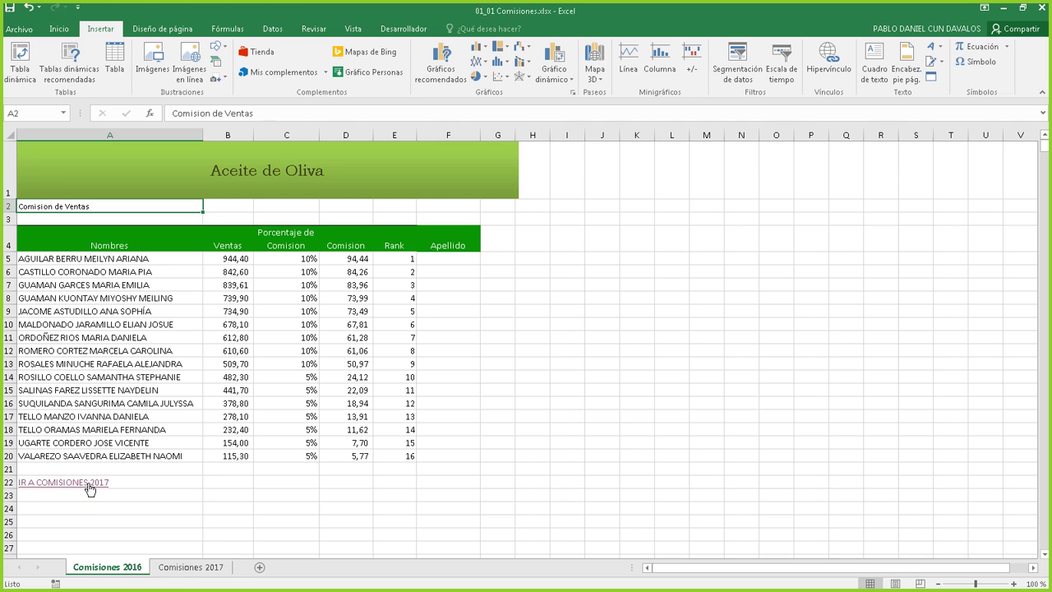
pyautogui.click(90, 486)
pyautogui.click(90, 486)
pyautogui.click(90, 487)
pyautogui.click(89, 486)
pyautogui.click(90, 487)
pyautogui.click(90, 486)
pyautogui.click(89, 487)
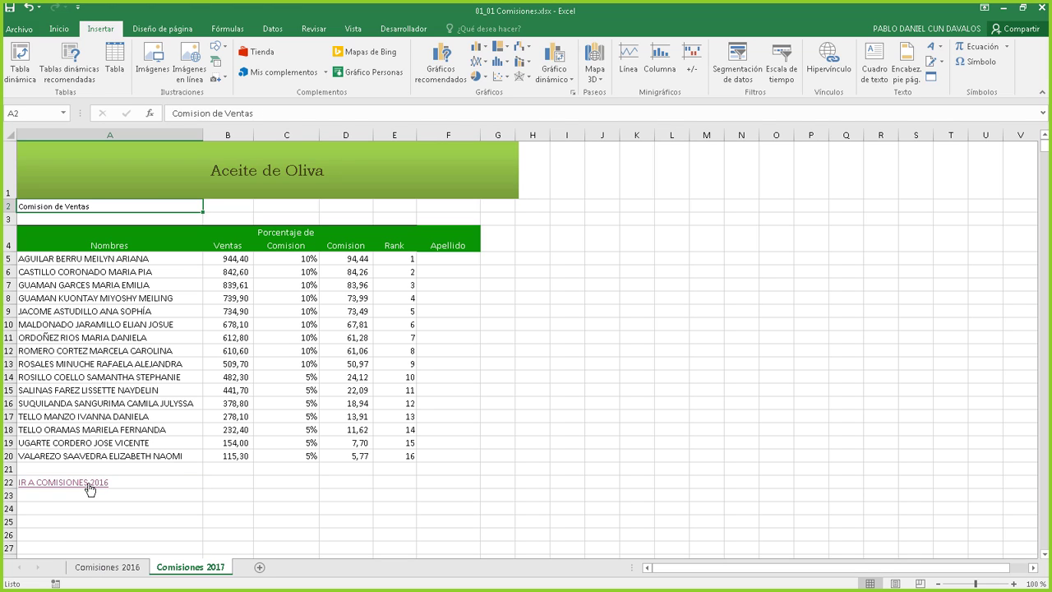
pyautogui.click(90, 486)
pyautogui.click(90, 487)
pyautogui.click(90, 486)
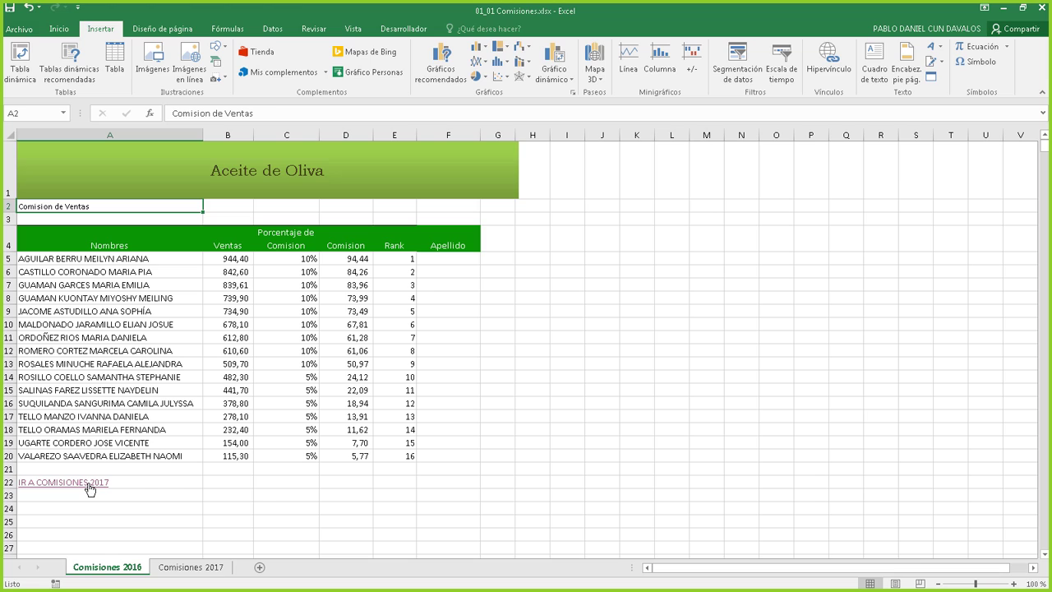
pyautogui.click(89, 486)
pyautogui.click(90, 486)
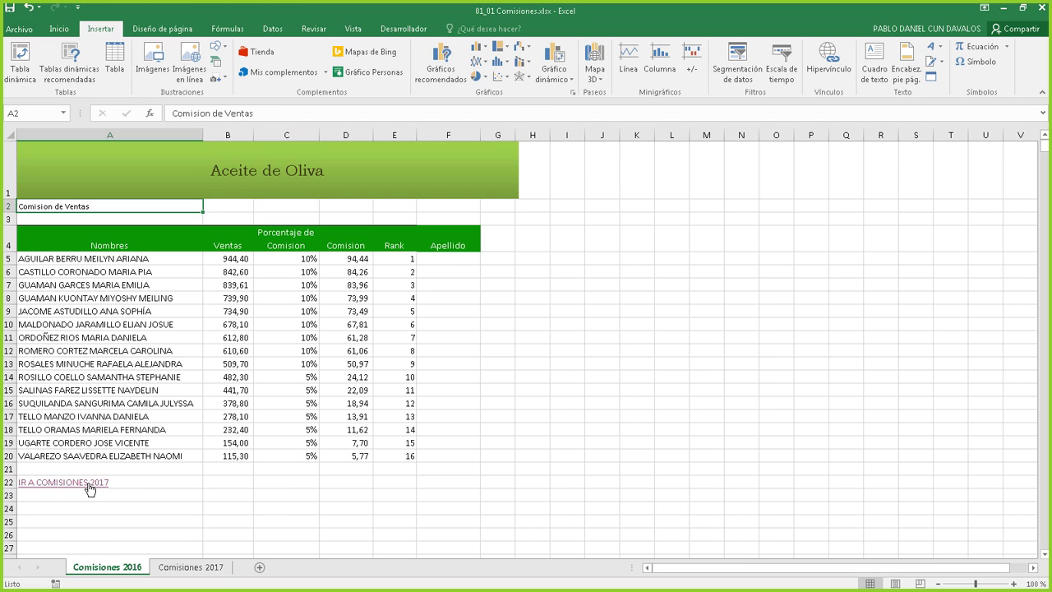
pyautogui.click(174, 494)
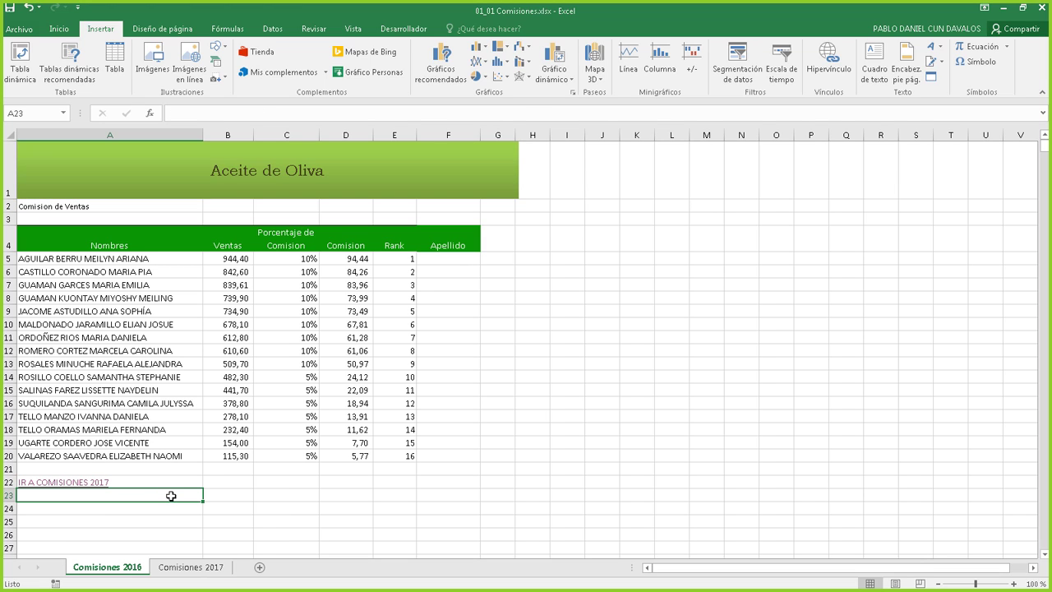